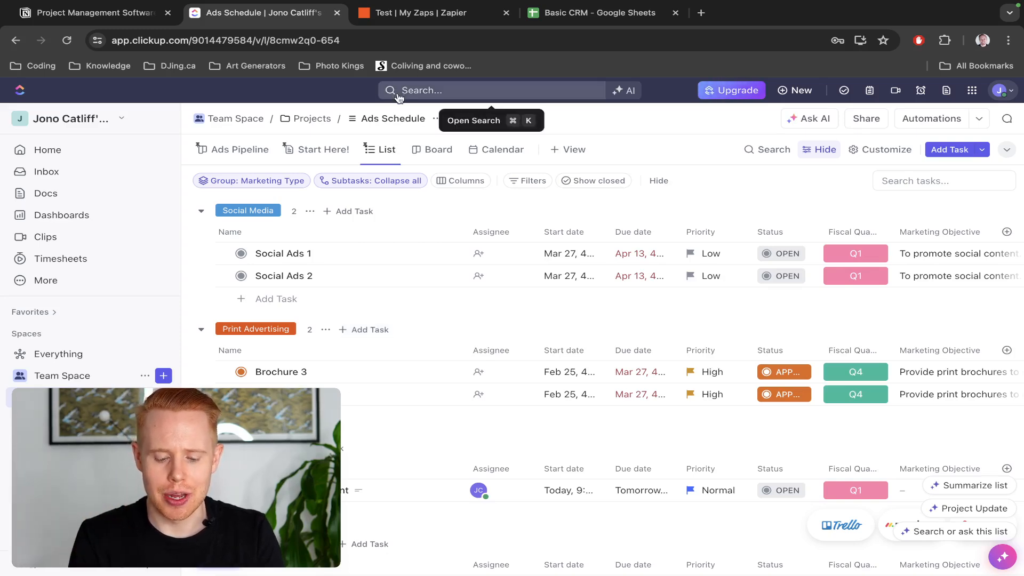
# Open a new private browser window from ClickUp
pyautogui.press('super+shift+n')
# Load the zapier.com homepage in the private window and scroll down it
pyautogui.write('zapier.com')
pyautogui.press('Return')
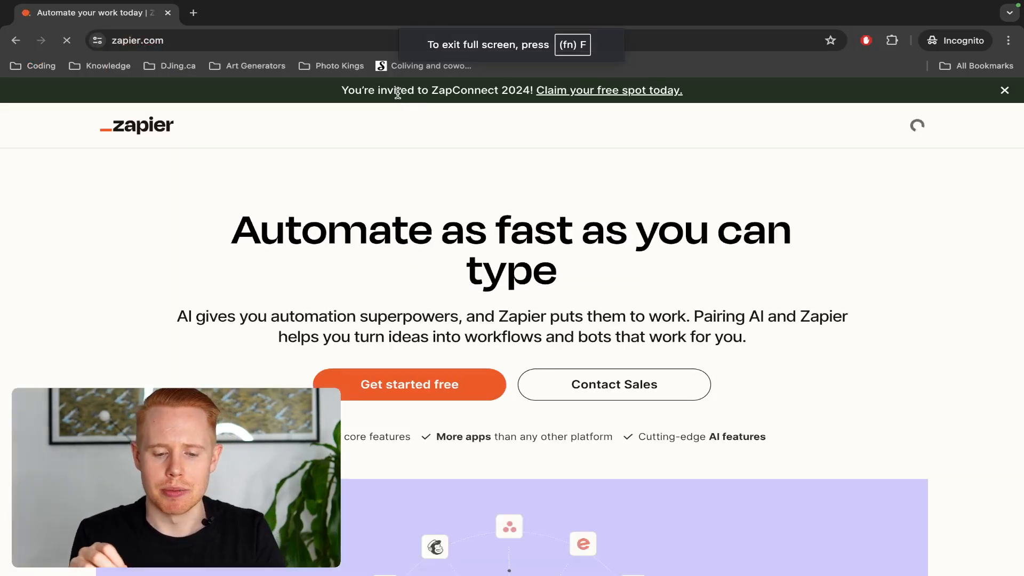
pyautogui.scroll(-5, 443, 250)
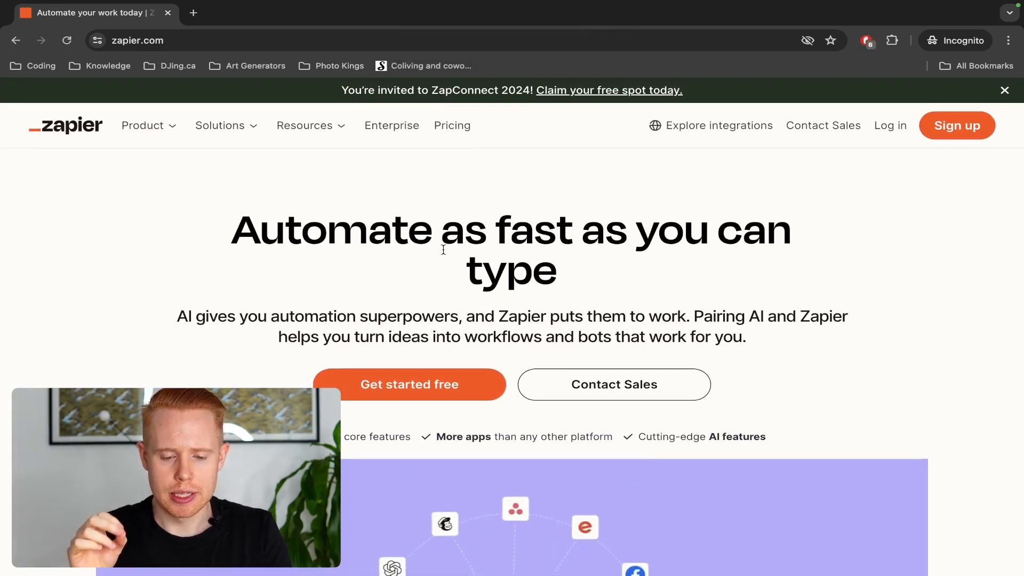
# Return to the ClickUp window and switch to the Basic CRM Google Sheets tab
pyautogui.hotkey('ctrl', 'Left')
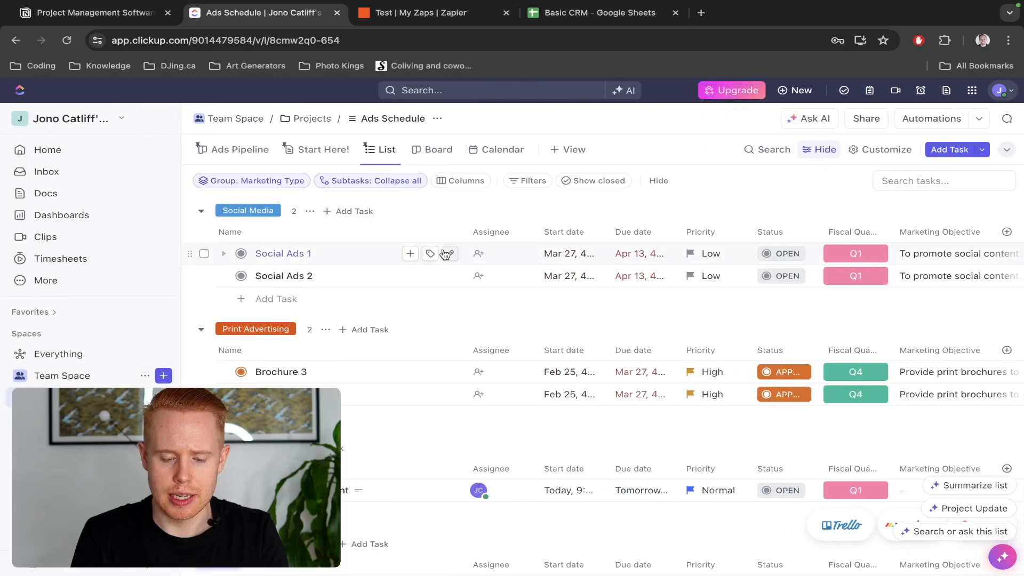
pyautogui.hotkey('ctrl', 'Right')
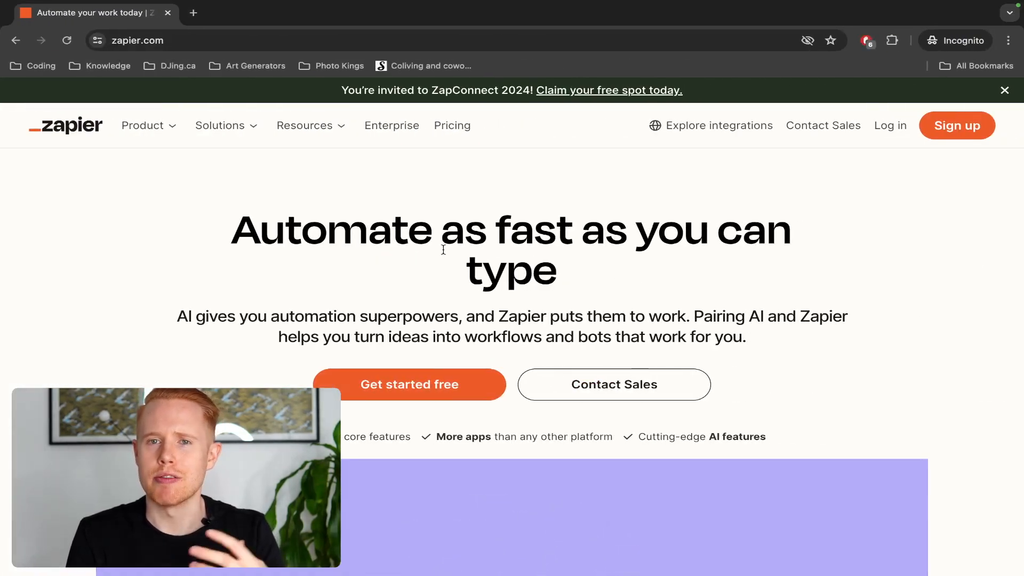
pyautogui.hotkey('ctrl', 'Left')
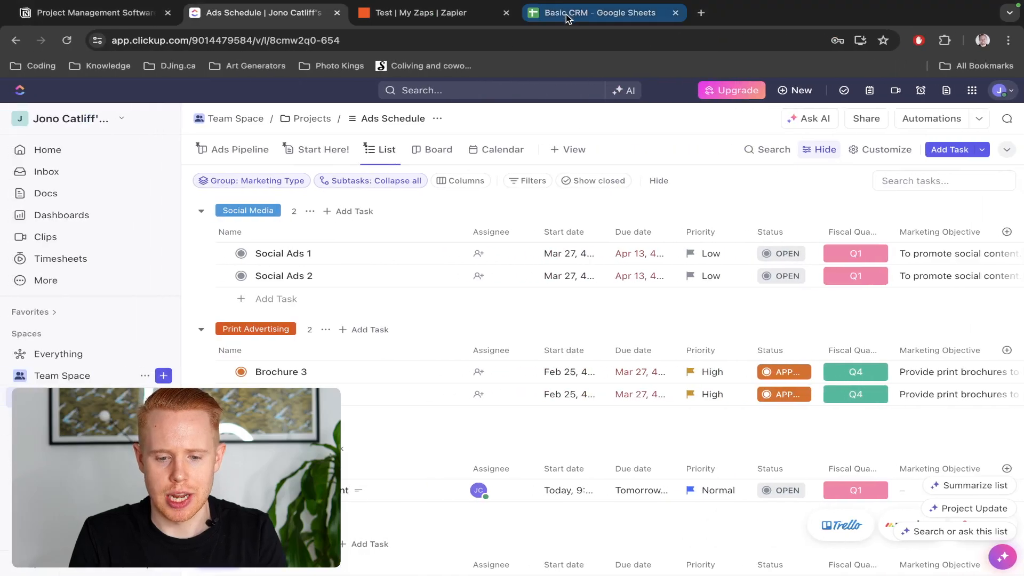
pyautogui.click(565, 14)
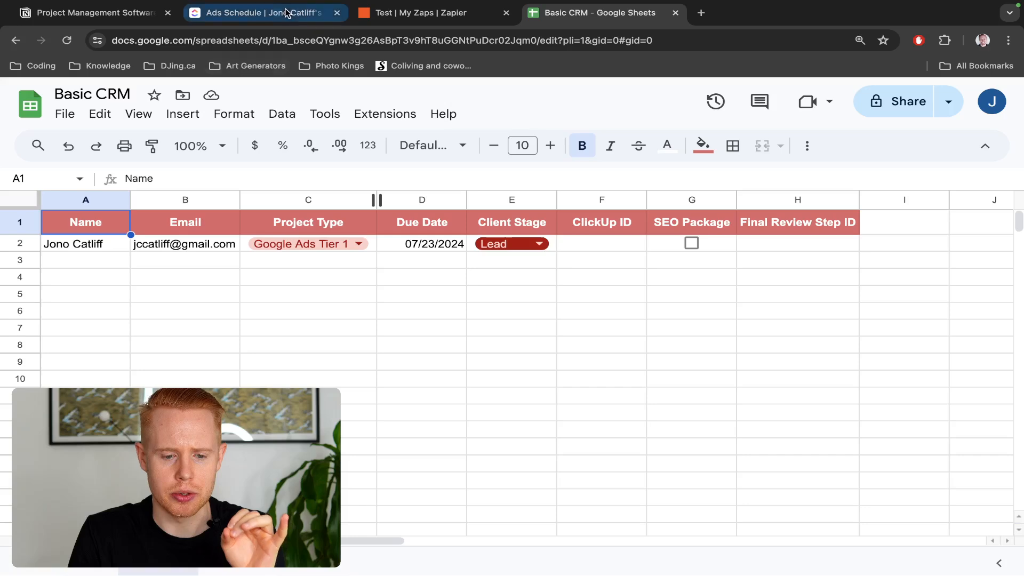
# Check the Zapier window, then go back to the ClickUp Ads Schedule list
pyautogui.hotkey('ctrl', 'Right')
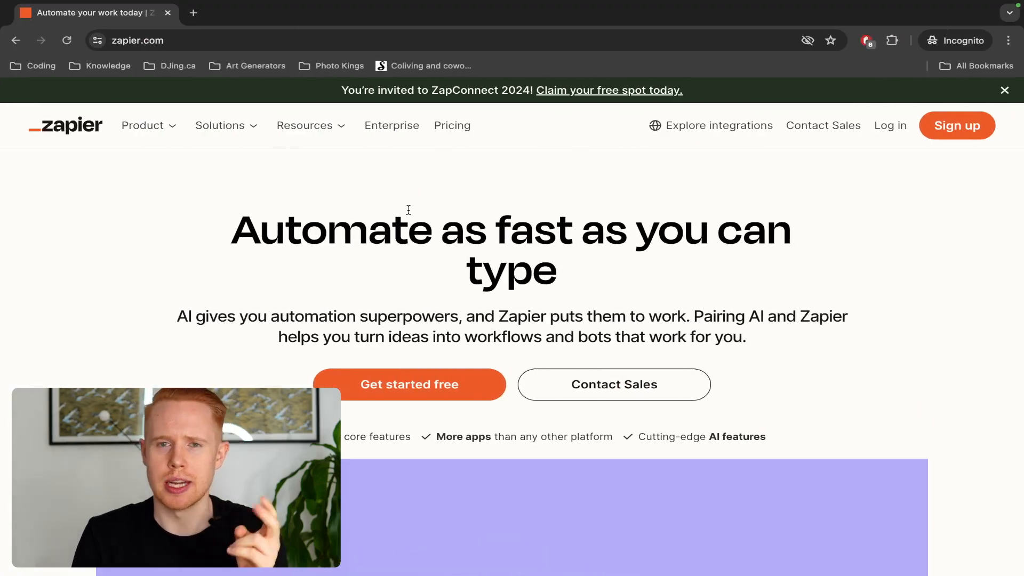
pyautogui.hotkey('ctrl', 'Left')
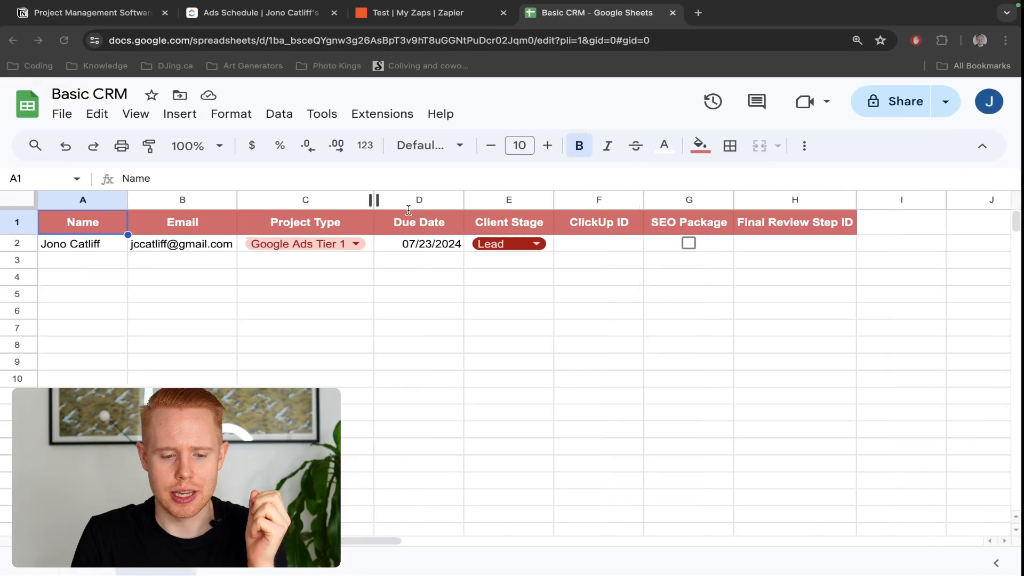
pyautogui.click(273, 14)
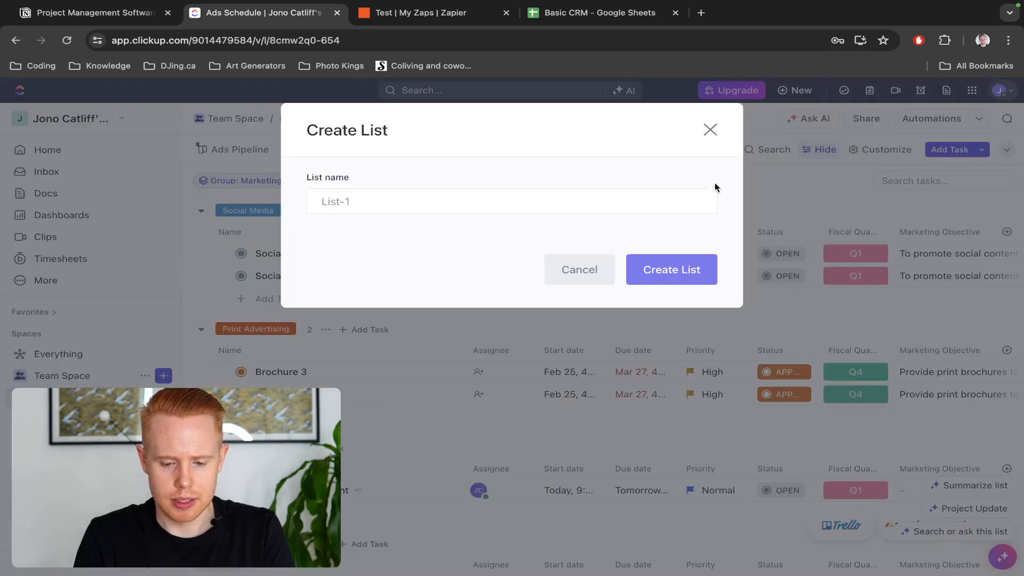
# Dismiss the new-list form and browse the list templates to the Ads Schedule template
pyautogui.click(712, 137)
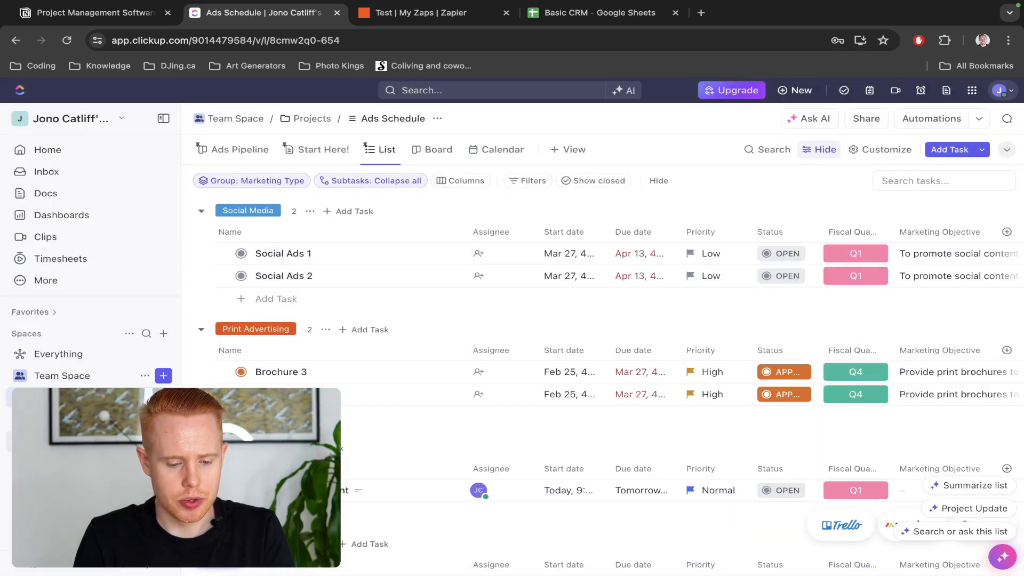
pyautogui.click(145, 441)
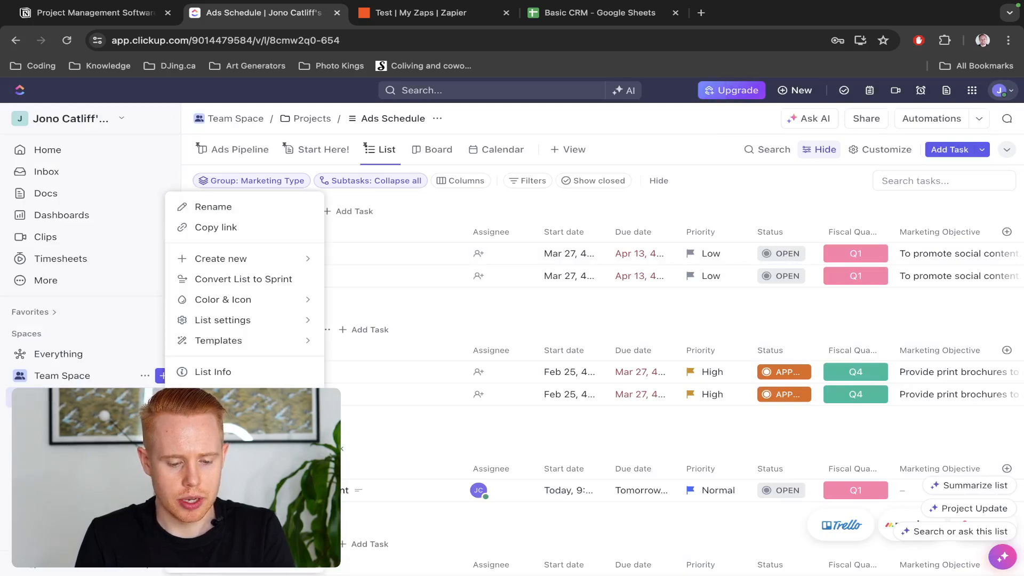
pyautogui.click(253, 341)
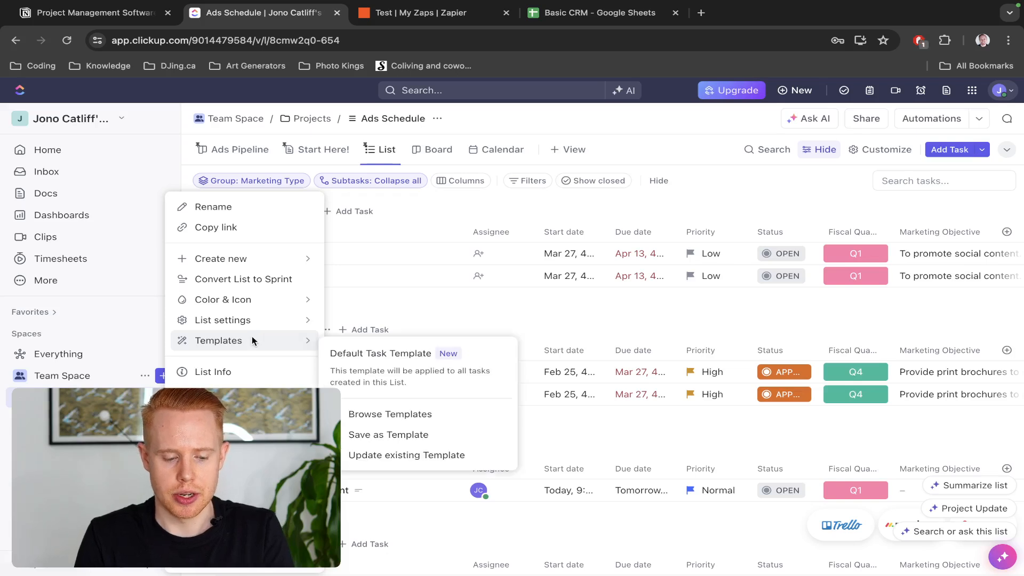
pyautogui.click(360, 415)
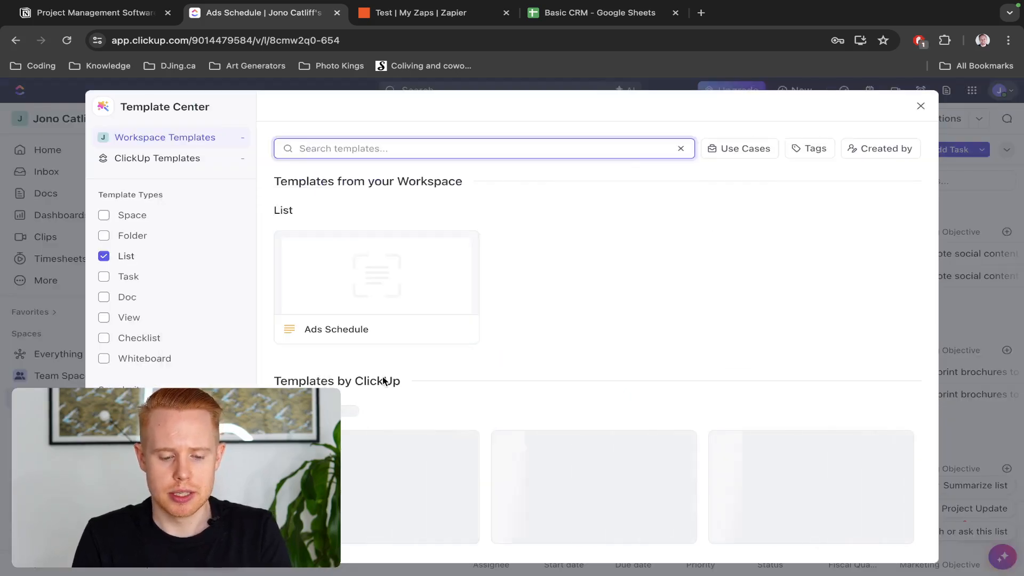
pyautogui.scroll(-3, 392, 366)
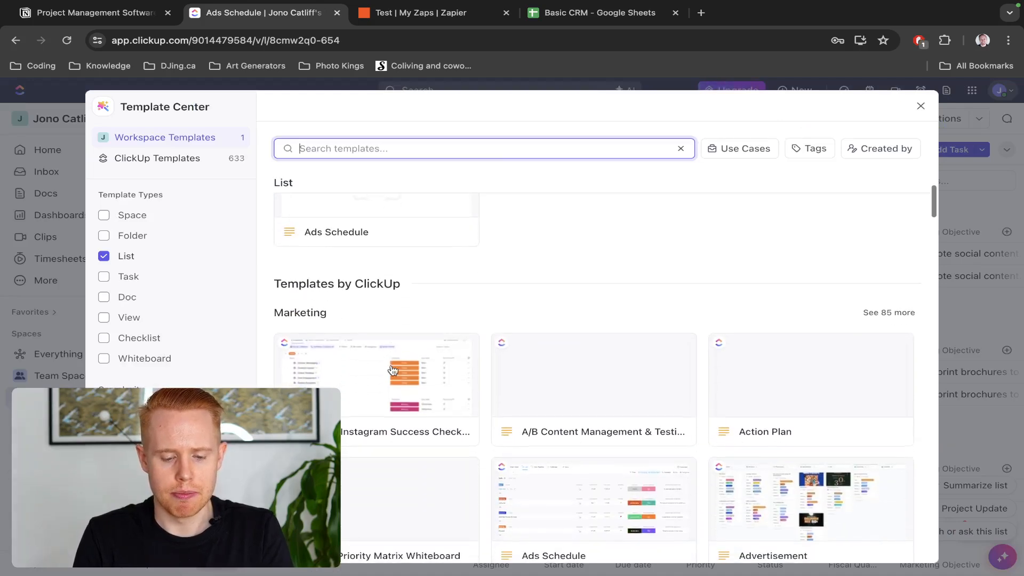
pyautogui.scroll(-3, 393, 369)
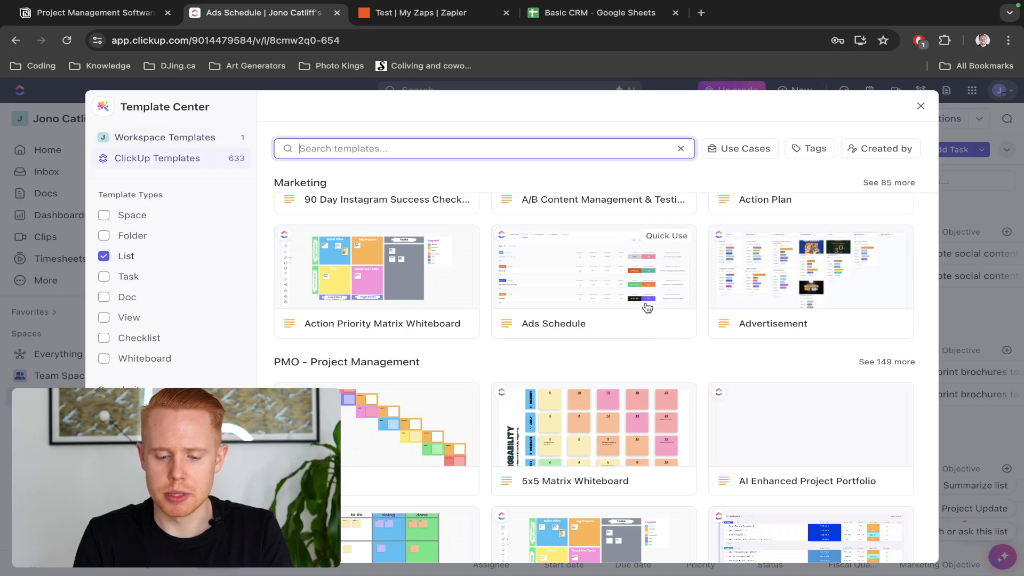
pyautogui.click(602, 295)
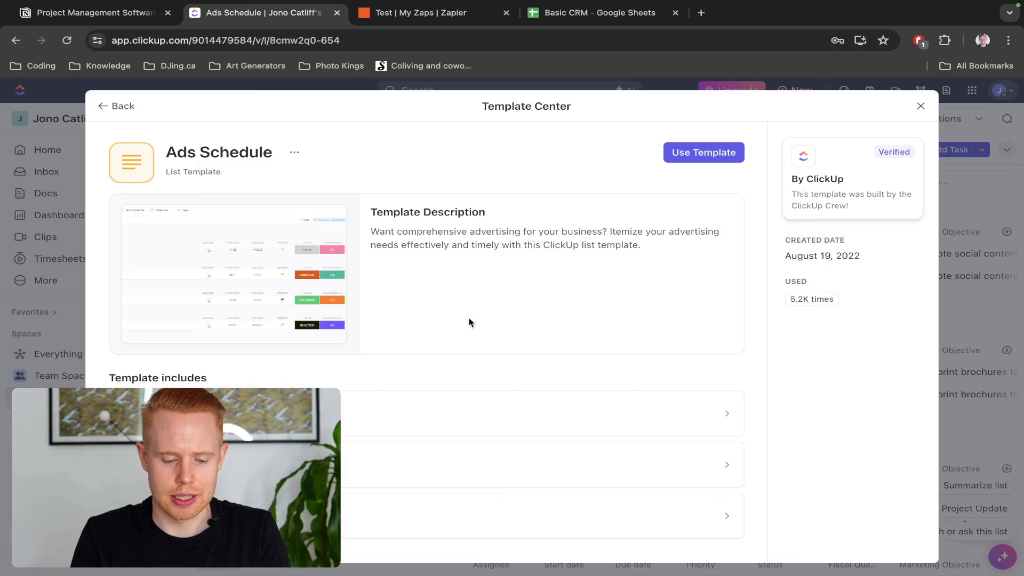
# Create a list named 'Ads Schedule' in Team Space > Test from the template and open it
pyautogui.click(680, 155)
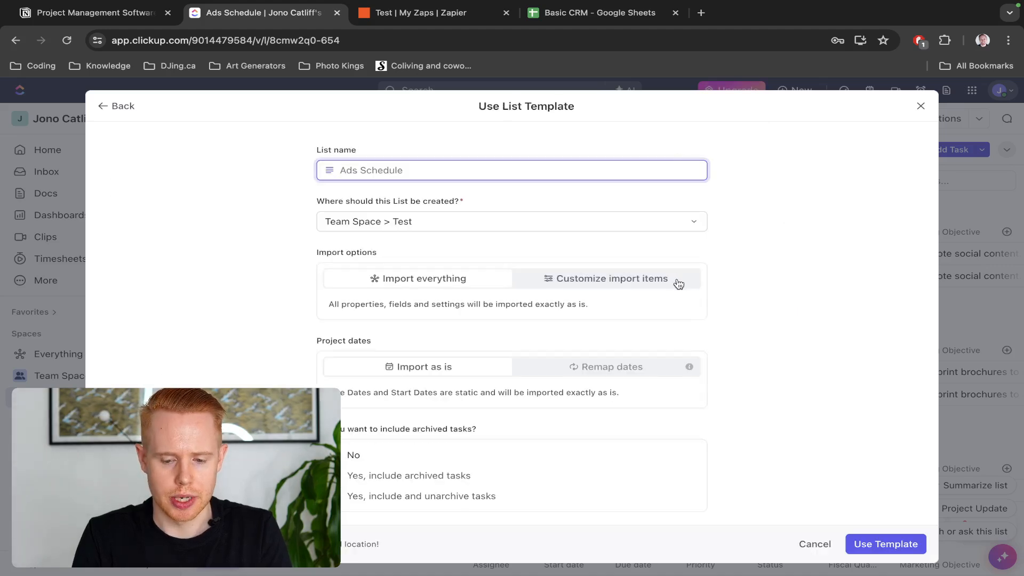
pyautogui.write('Ads Sch')
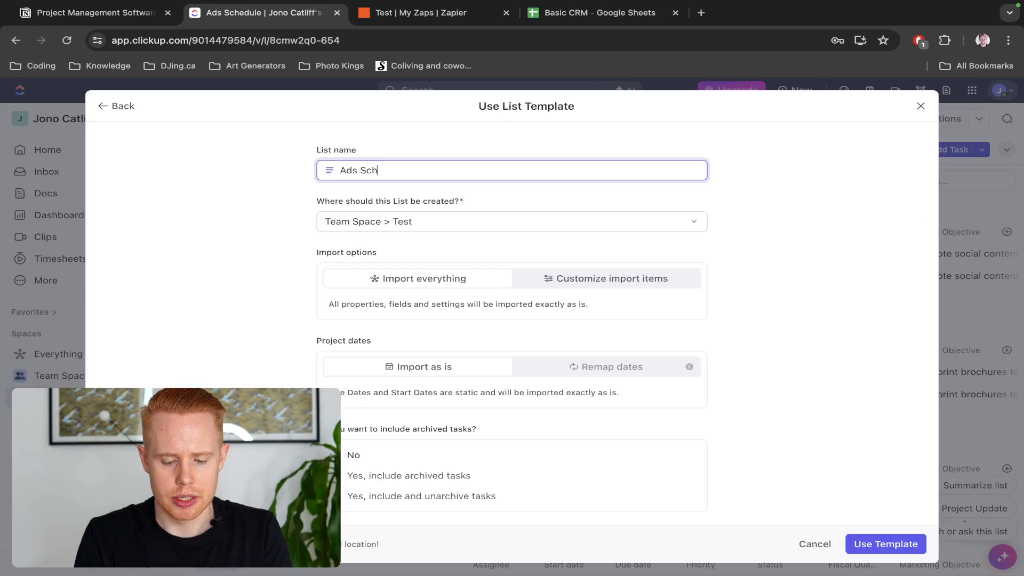
pyautogui.write('edule')
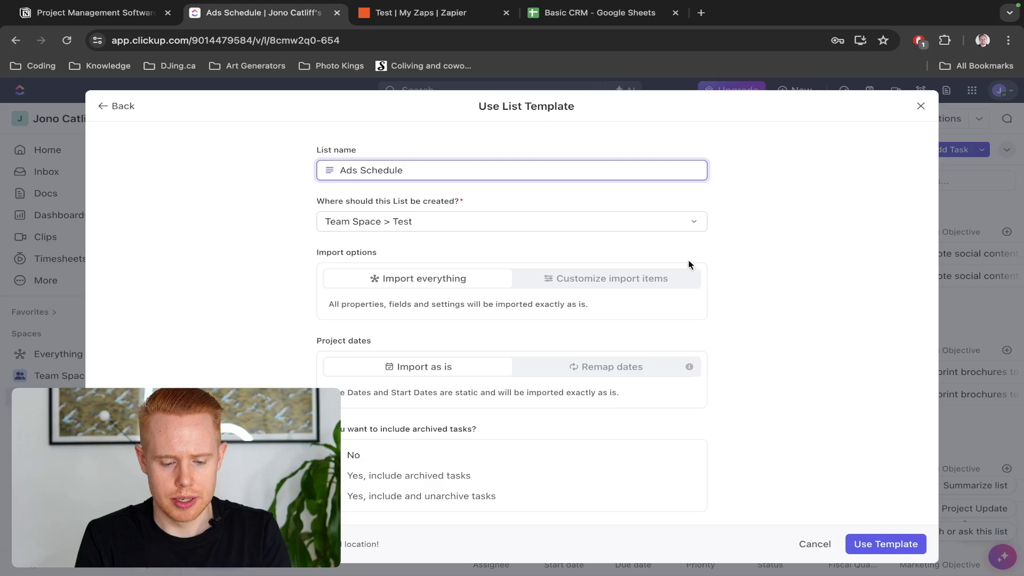
pyautogui.click(880, 544)
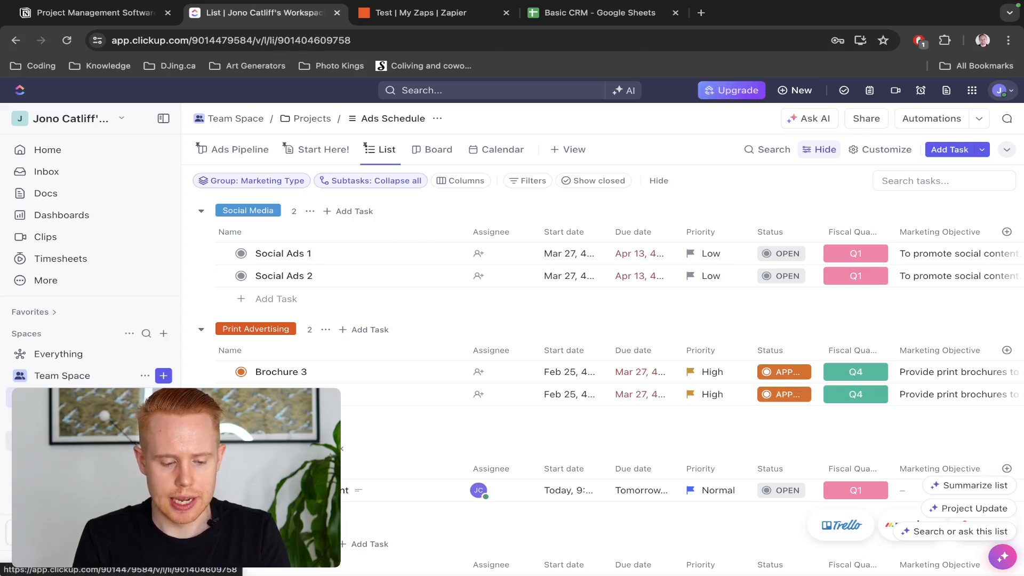
pyautogui.click(58, 441)
# Review the template tasks in the Test folder's Ads Schedule list, then switch to Basic CRM
pyautogui.click(58, 419)
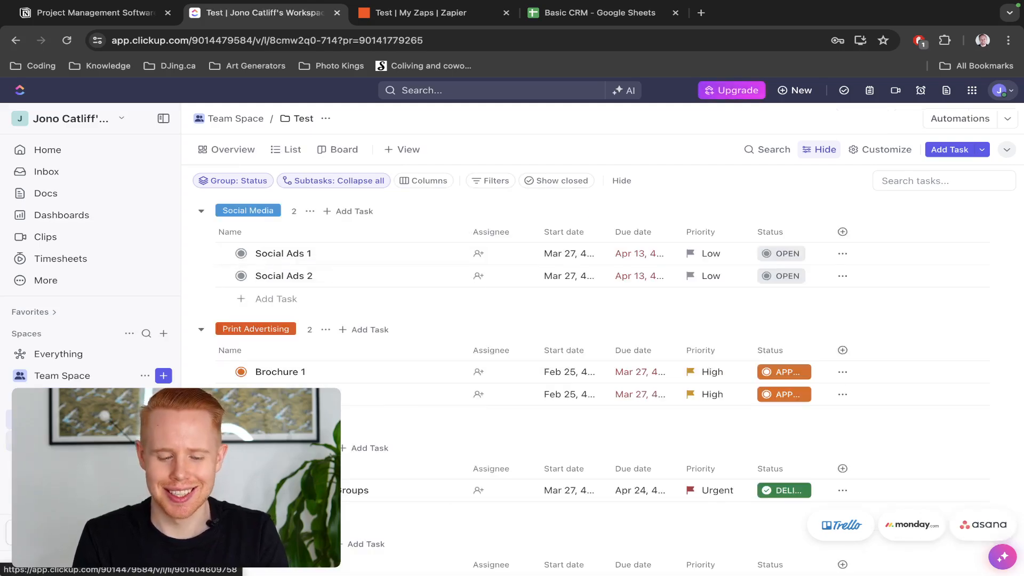
pyautogui.click(59, 441)
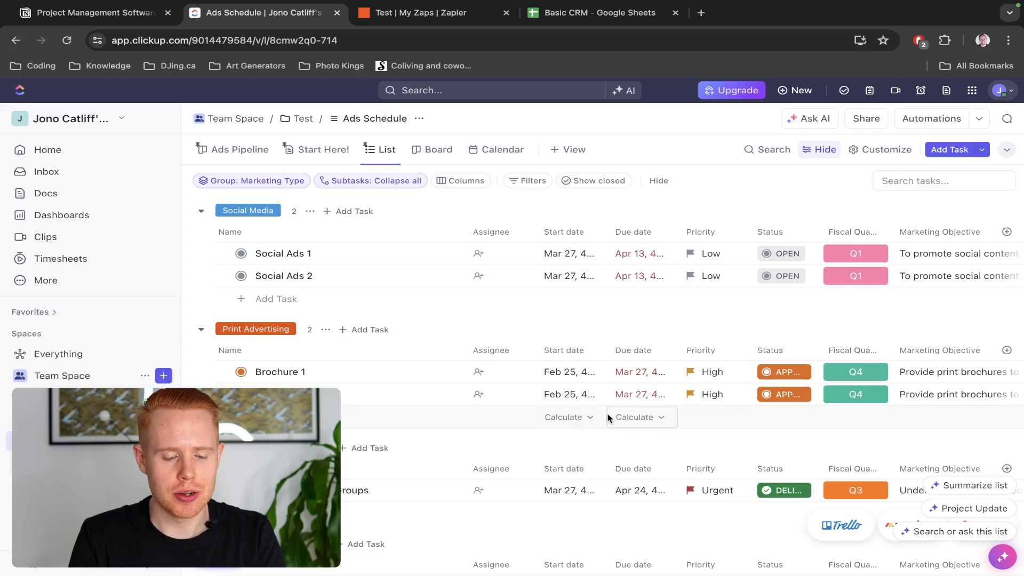
pyautogui.scroll(-2, 620, 400)
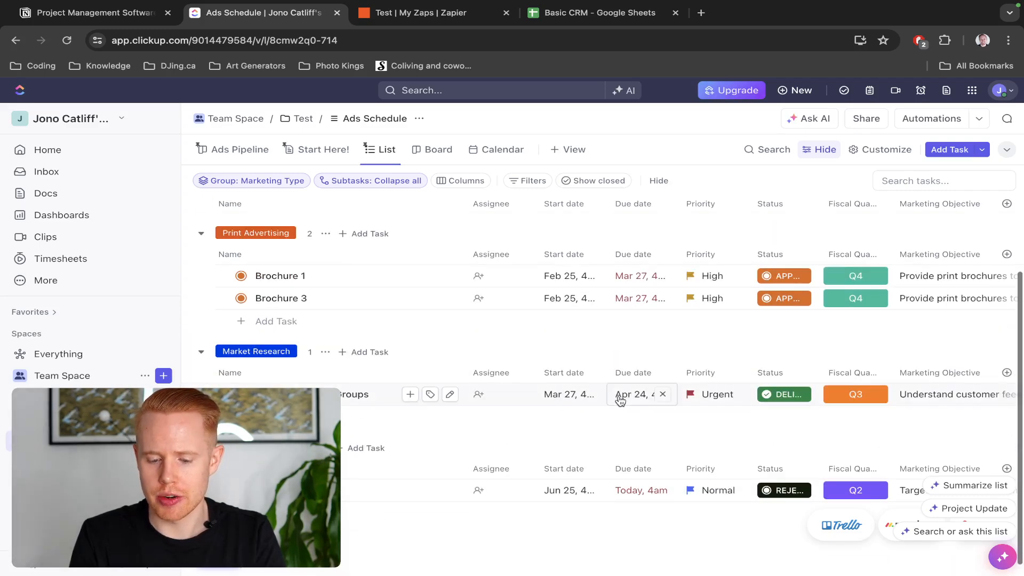
pyautogui.scroll(1, 620, 401)
pyautogui.scroll(1, 620, 400)
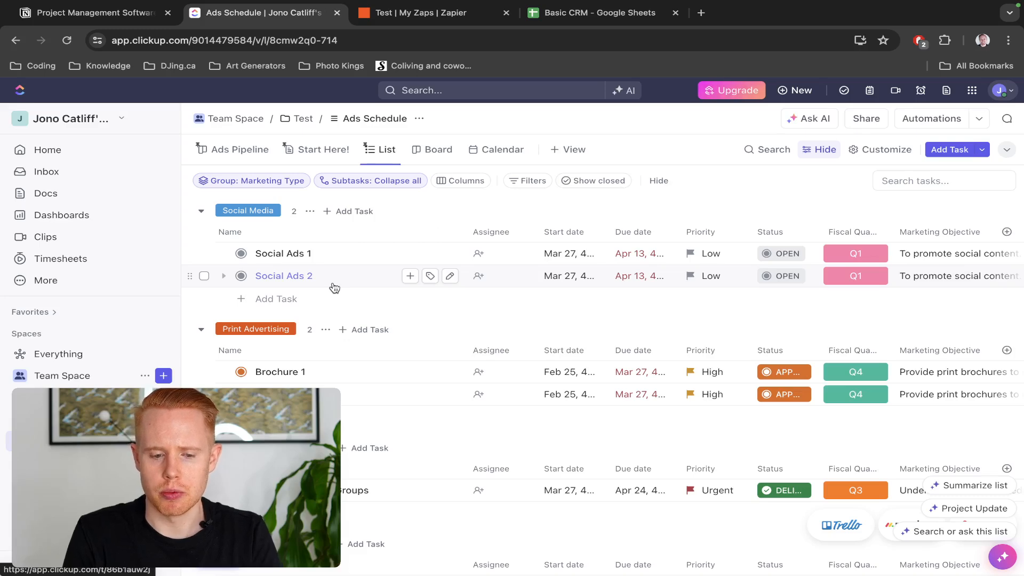
pyautogui.hotkey('ctrl', 'Tab')
pyautogui.hotkey('ctrl', 'Tab')
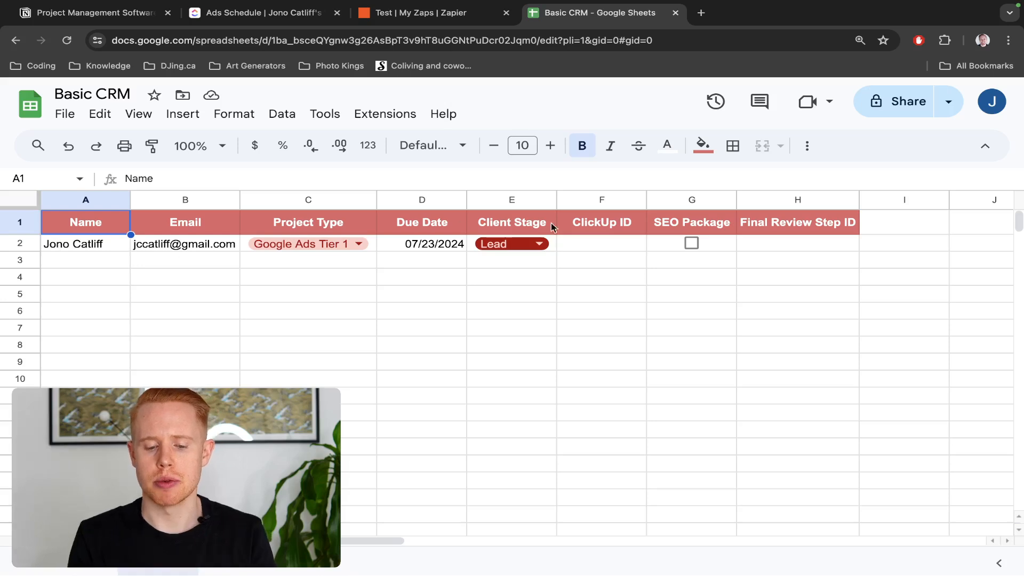
# Set cell E2's Client Stage to Client and move the ClickUp tab after the Zapier tab
pyautogui.click(539, 244)
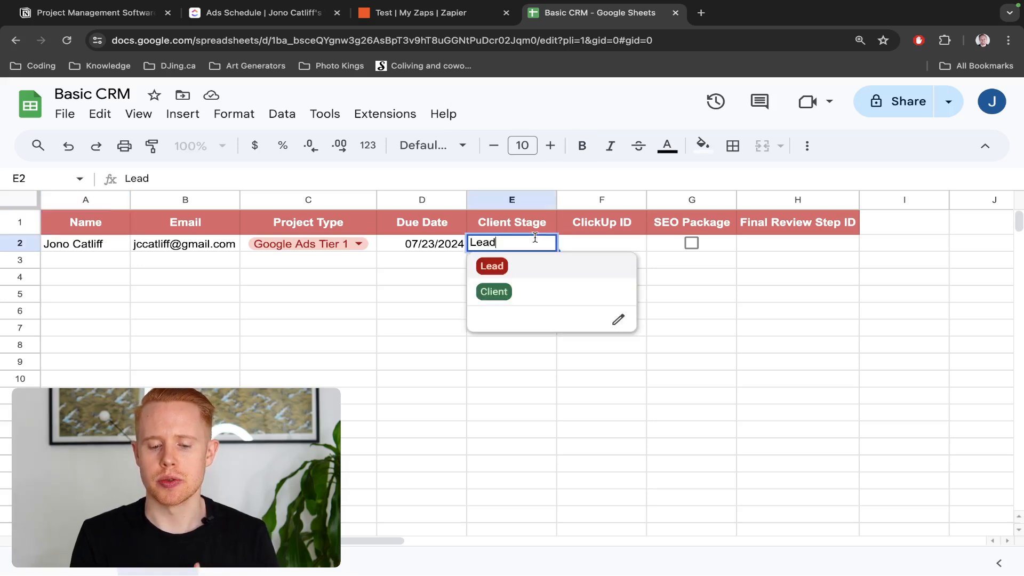
pyautogui.click(497, 297)
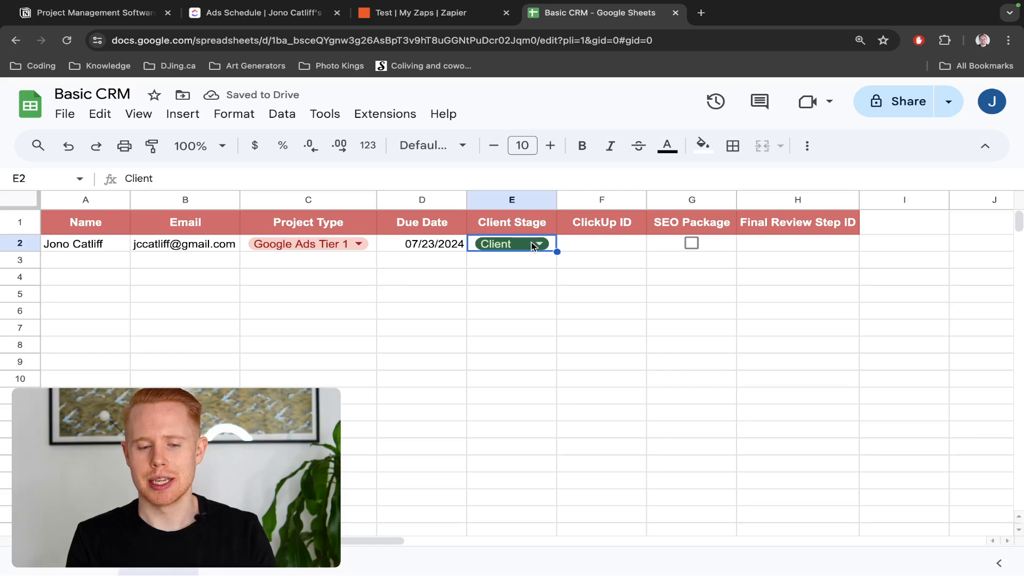
pyautogui.moveTo(299, 18); pyautogui.dragTo(459, 21)
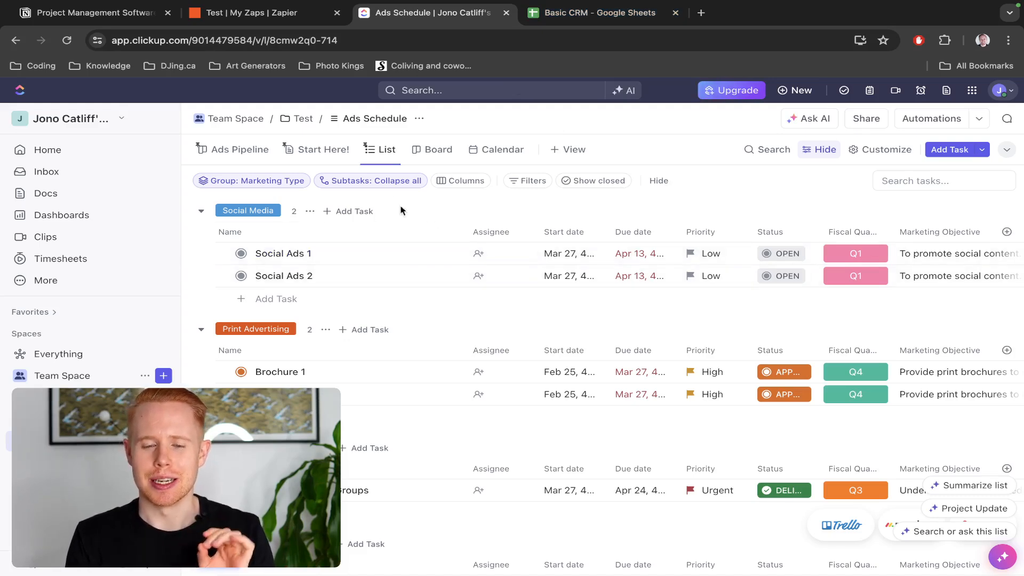
# Switch to the Basic CRM spreadsheet and select the Name header cell
pyautogui.click(564, 13)
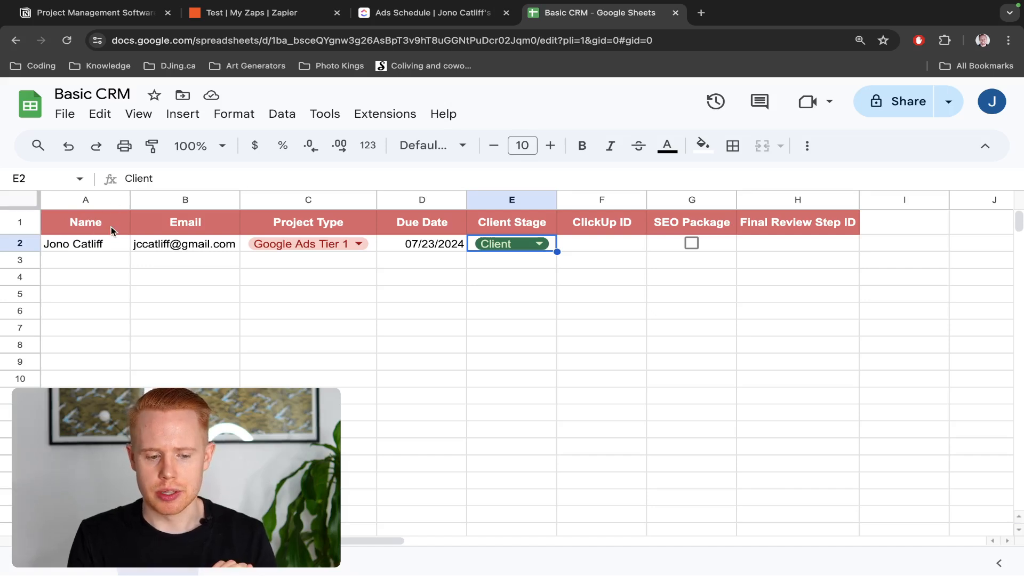
pyautogui.click(90, 225)
# Insert a new column to the right of the SEO Package column
pyautogui.press('Right')
pyautogui.press('Right')
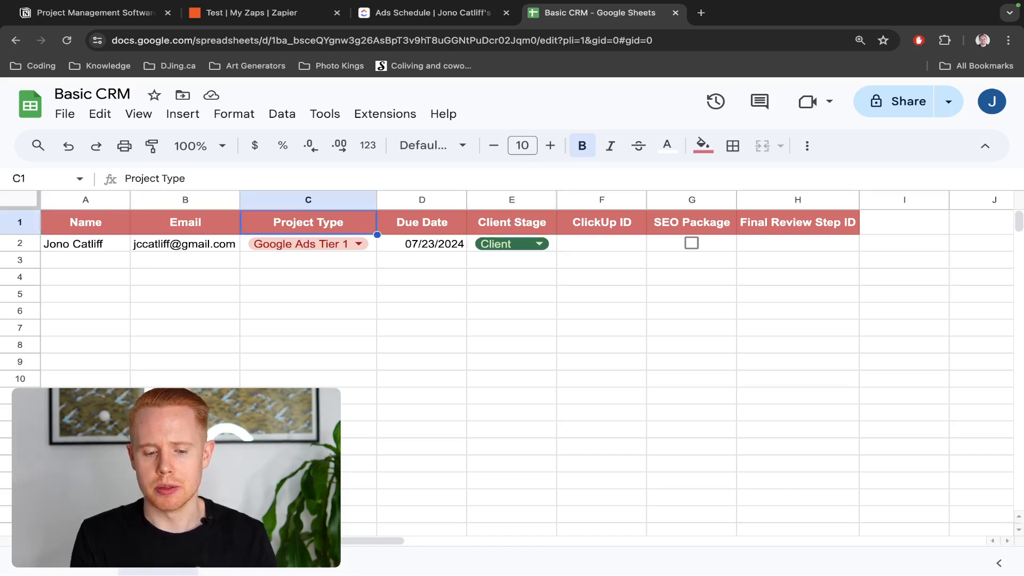
pyautogui.press('Right')
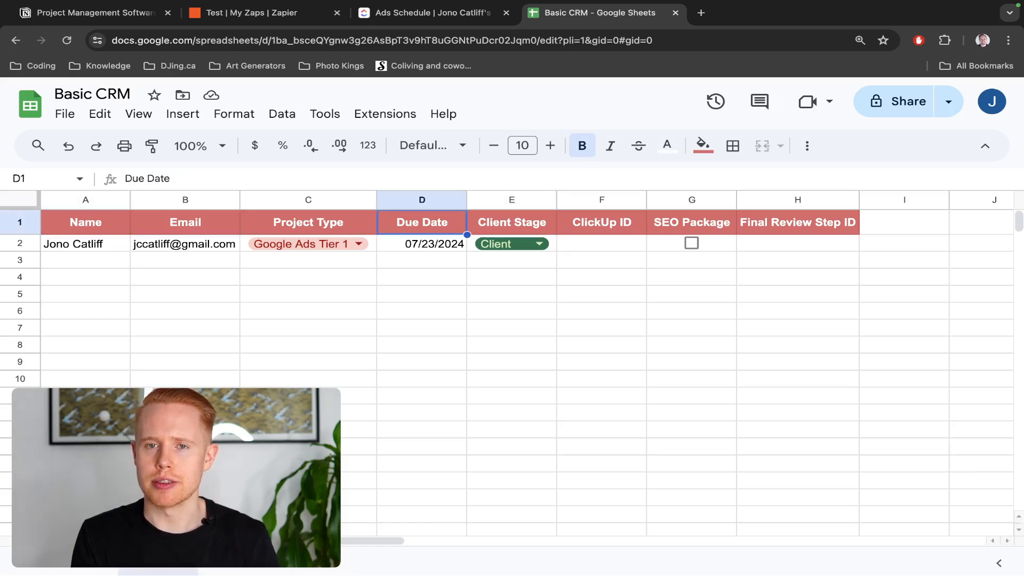
pyautogui.press('Right')
pyautogui.press('Right')
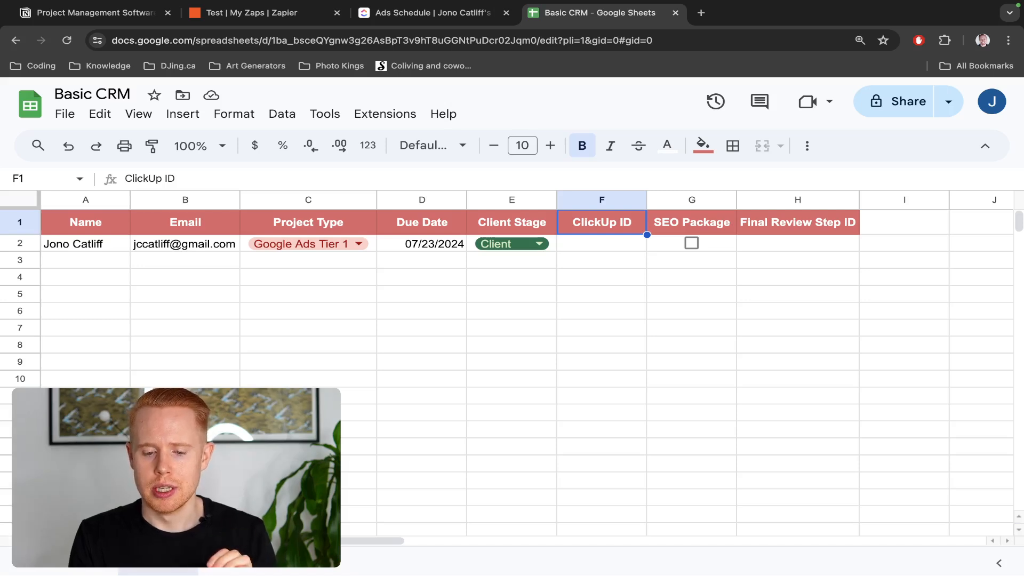
pyautogui.press('Right')
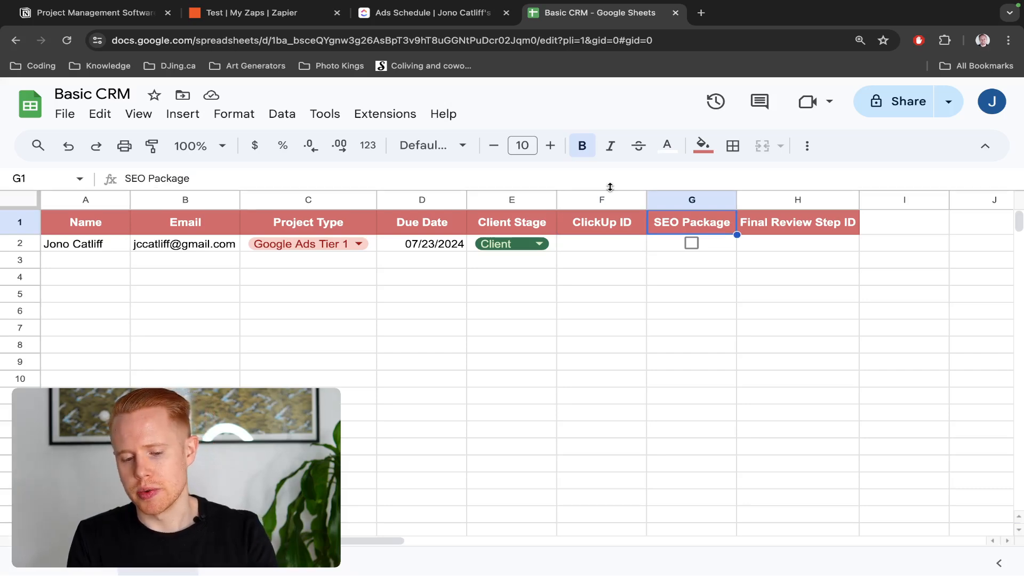
pyautogui.rightClick(682, 203)
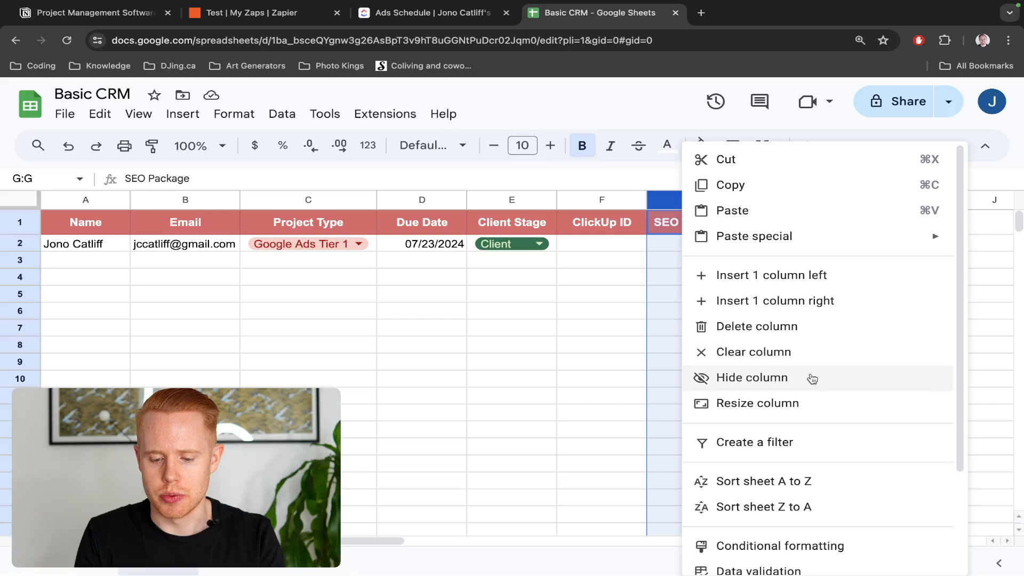
pyautogui.click(805, 302)
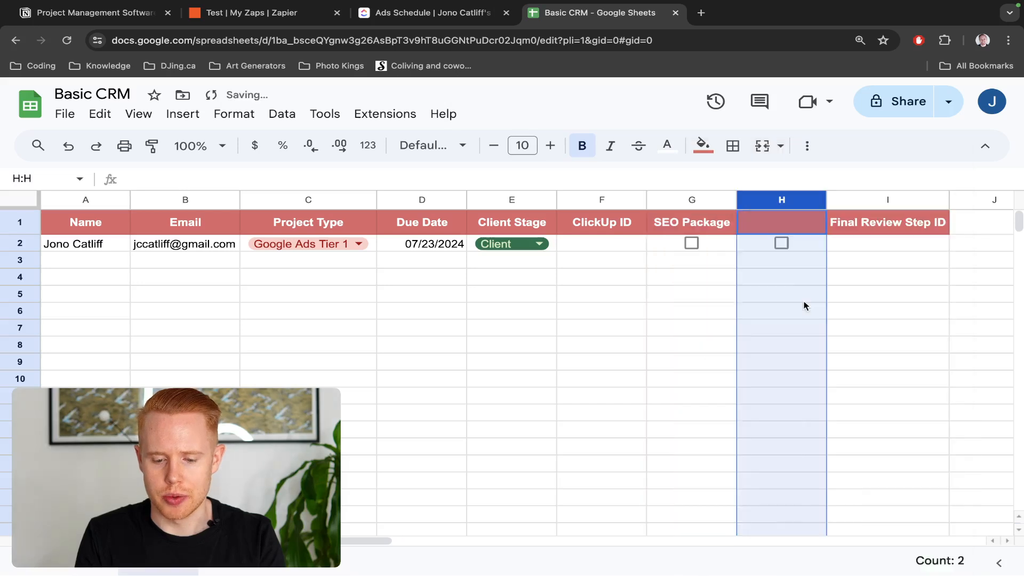
# Name column H 'Facebook Ads Package' and autofit its width
pyautogui.click(754, 213)
pyautogui.write('Fac')
pyautogui.press('BackSpace')
pyautogui.write('cebook Ads Package')
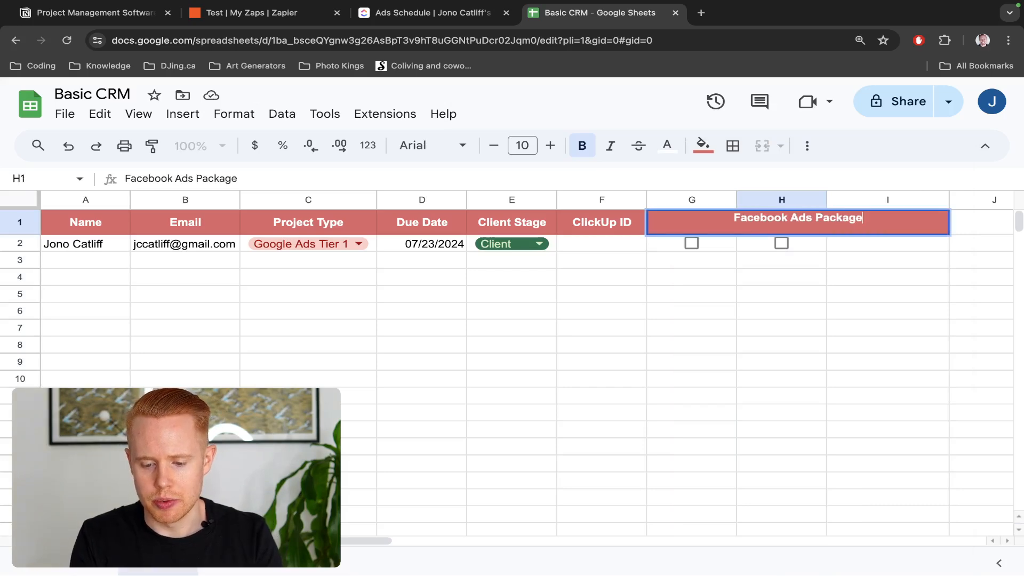
pyautogui.press('Return')
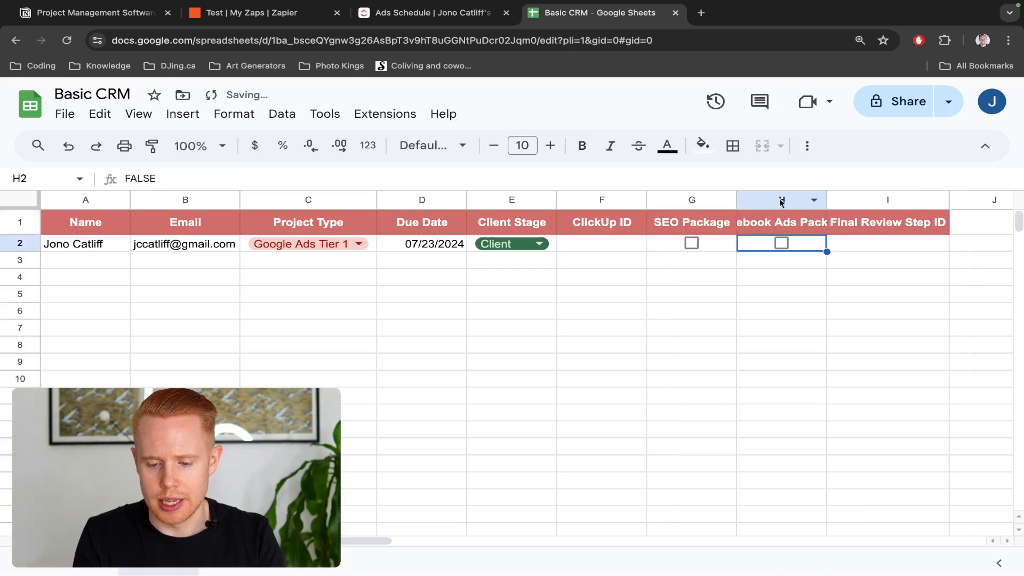
pyautogui.doubleClick(826, 199)
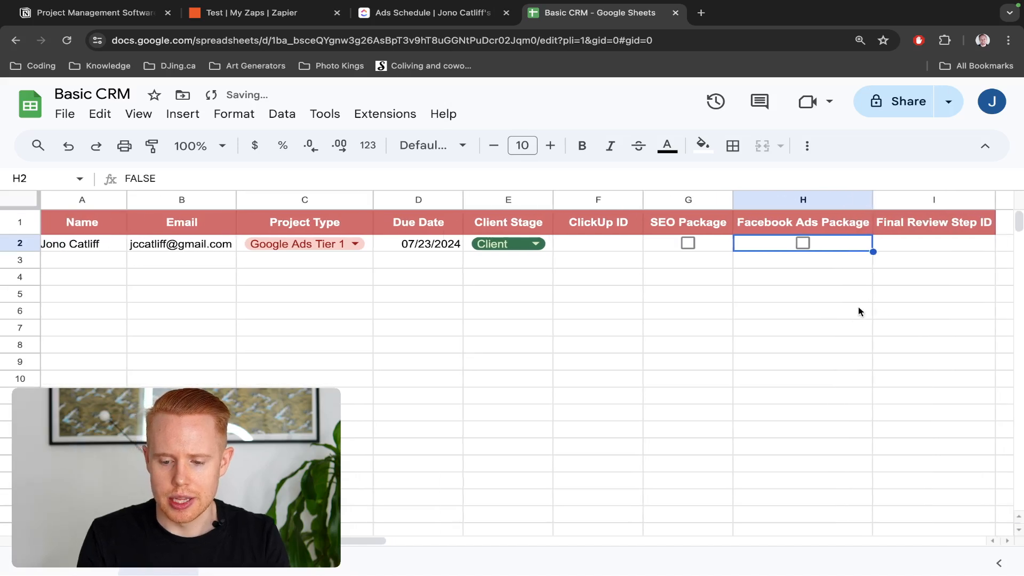
pyautogui.click(939, 233)
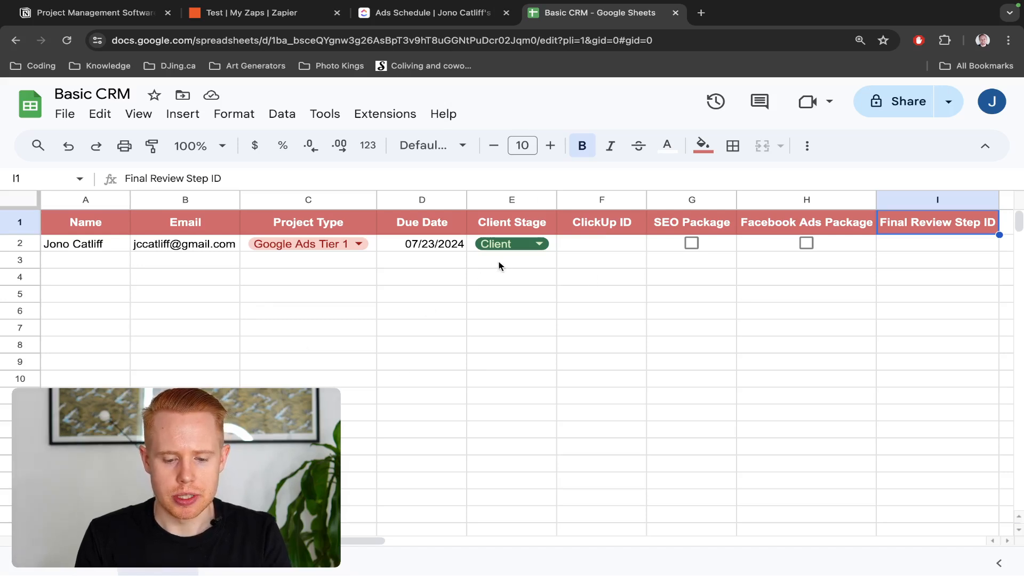
# Toggle row 2's Client Stage to Lead and back to Client, then return to ClickUp
pyautogui.doubleClick(510, 245)
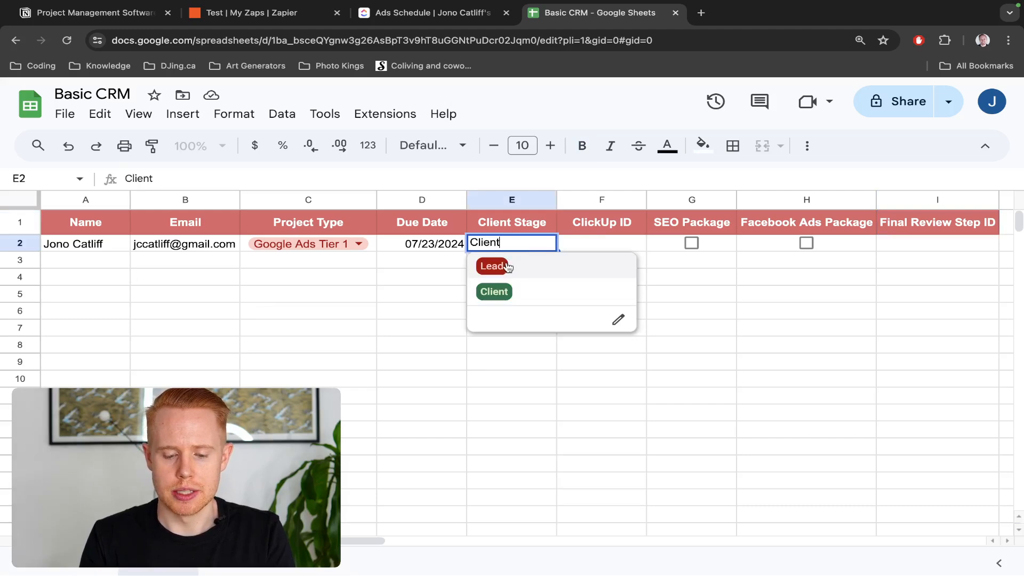
pyautogui.click(504, 266)
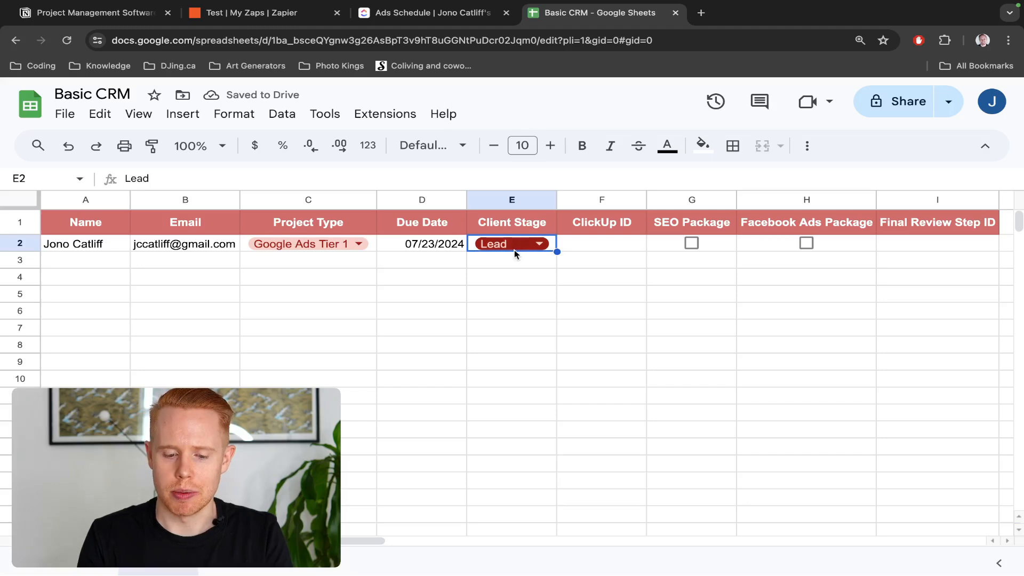
pyautogui.click(528, 245)
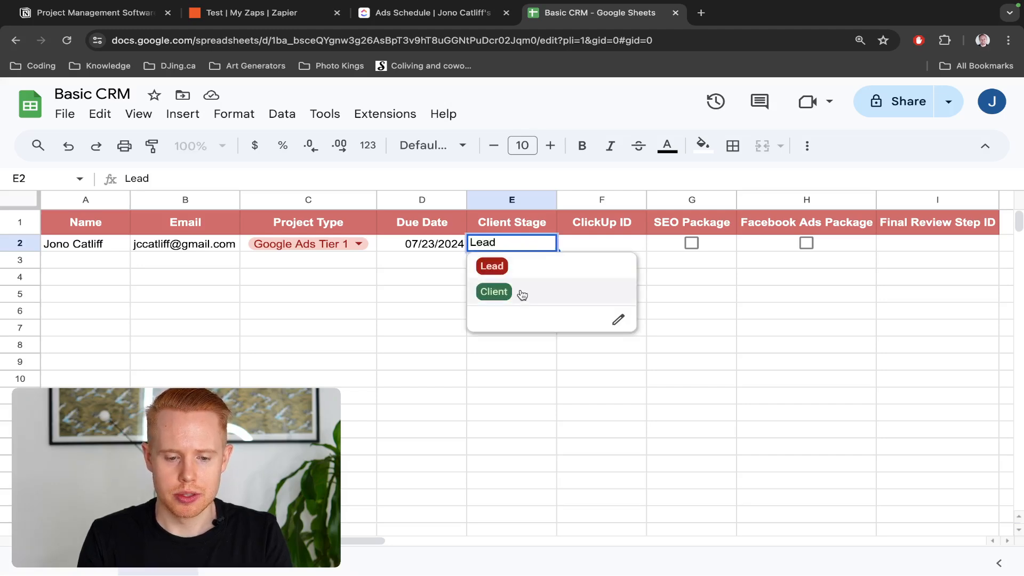
pyautogui.click(522, 294)
pyautogui.hotkey('ctrl', 'shift', 'Tab')
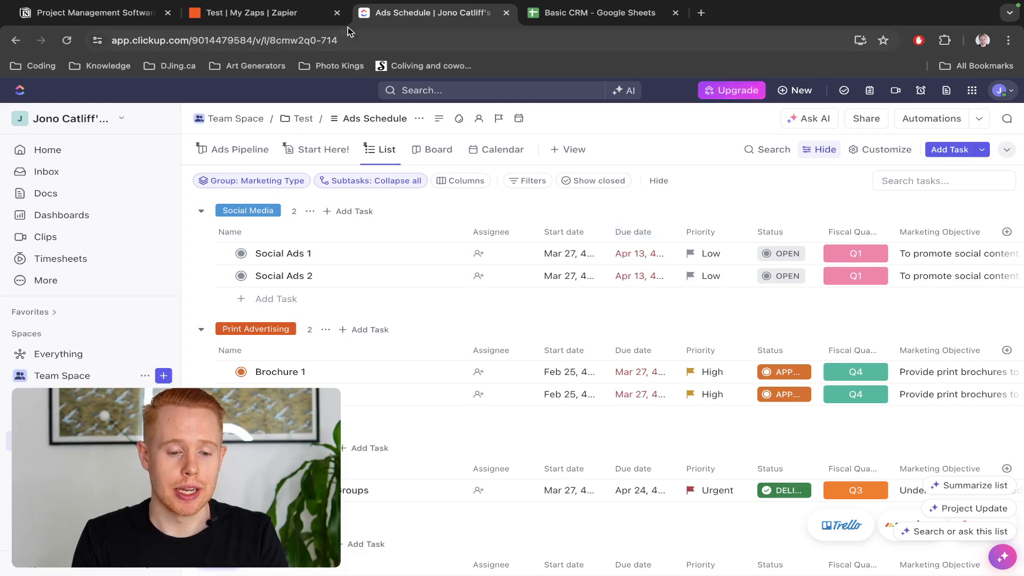
# Switch to the 'Test | My Zaps | Zapier' browser tab
pyautogui.click(308, 12)
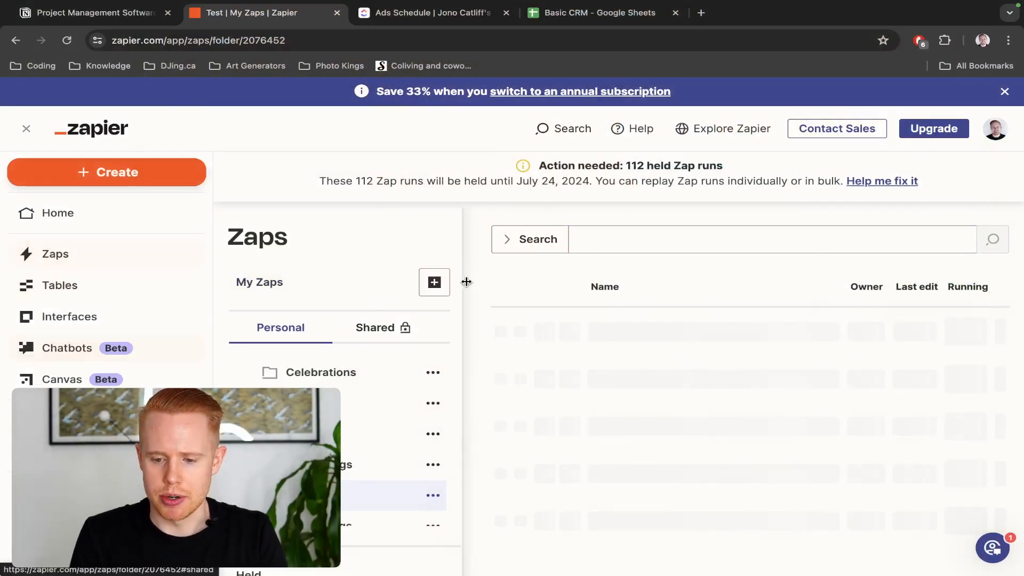
# Scroll the Test folder's zap list and bring up the Create menu's New Zap / New Folder choices
pyautogui.scroll(-3, 373, 453)
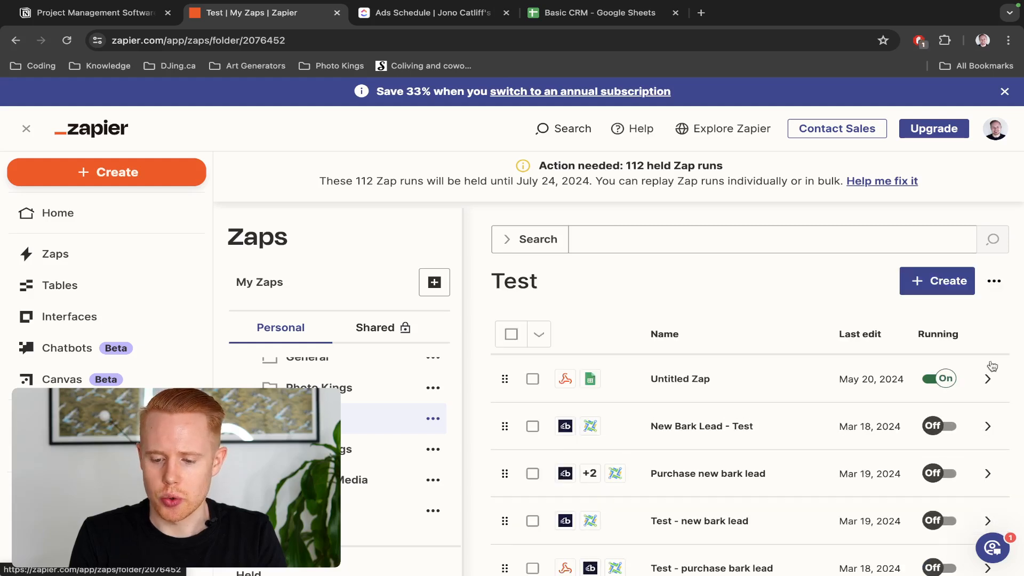
pyautogui.click(937, 283)
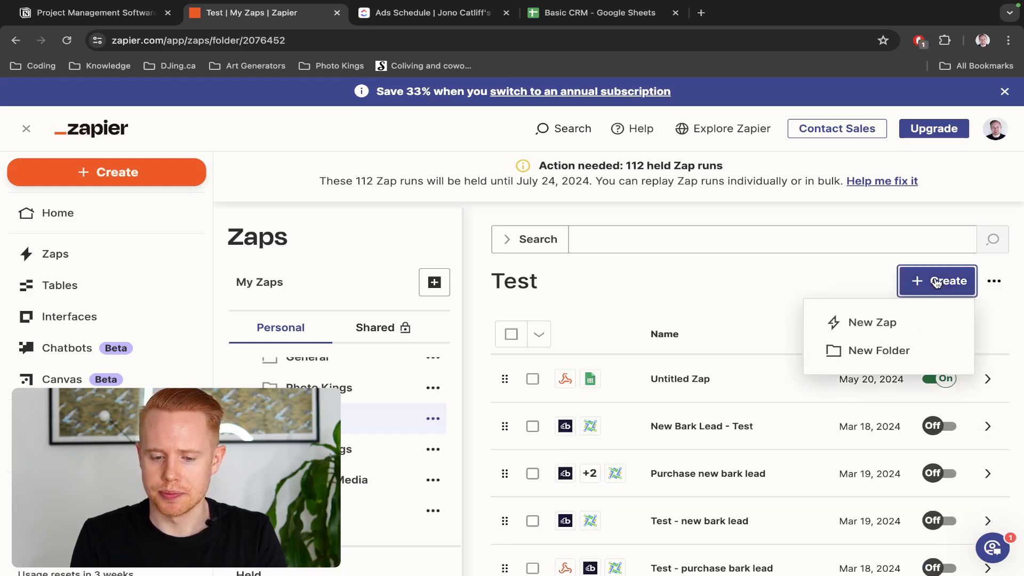
# Start a new Untitled Zap draft in the Test folder from the Create menu
pyautogui.click(907, 330)
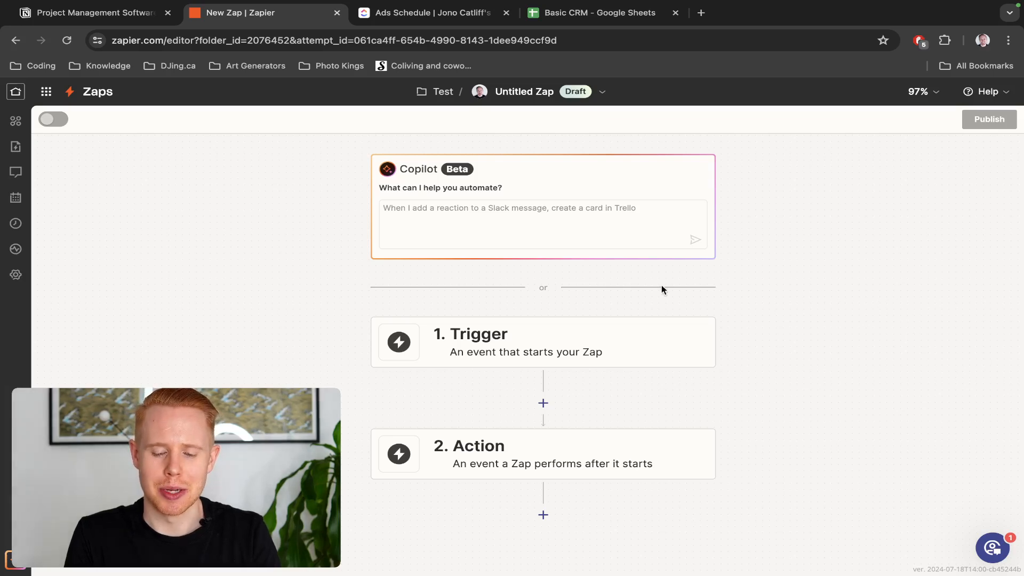
pyautogui.scroll(-2, 661, 288)
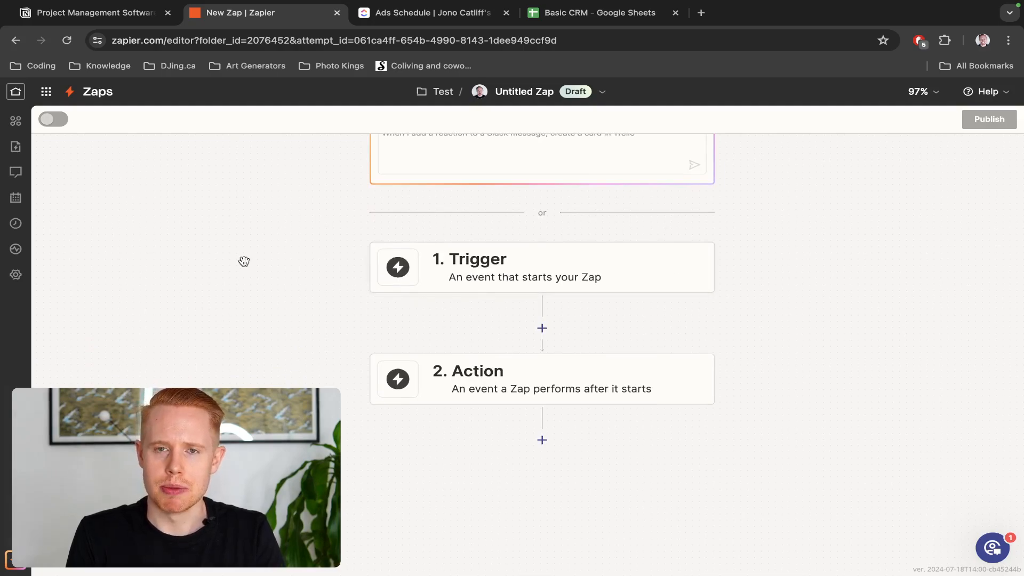
# Switch row 2's Client Stage in the Basic CRM sheet from Client to Lead, then return to the zap
pyautogui.hotkey('ctrl', 'Tab')
pyautogui.hotkey('ctrl', 'Tab')
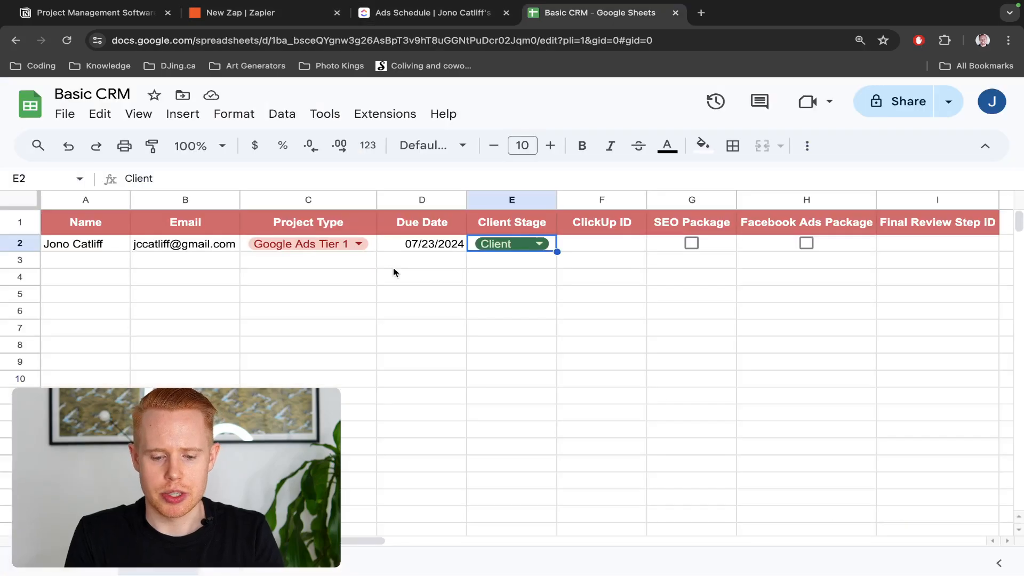
pyautogui.click(482, 245)
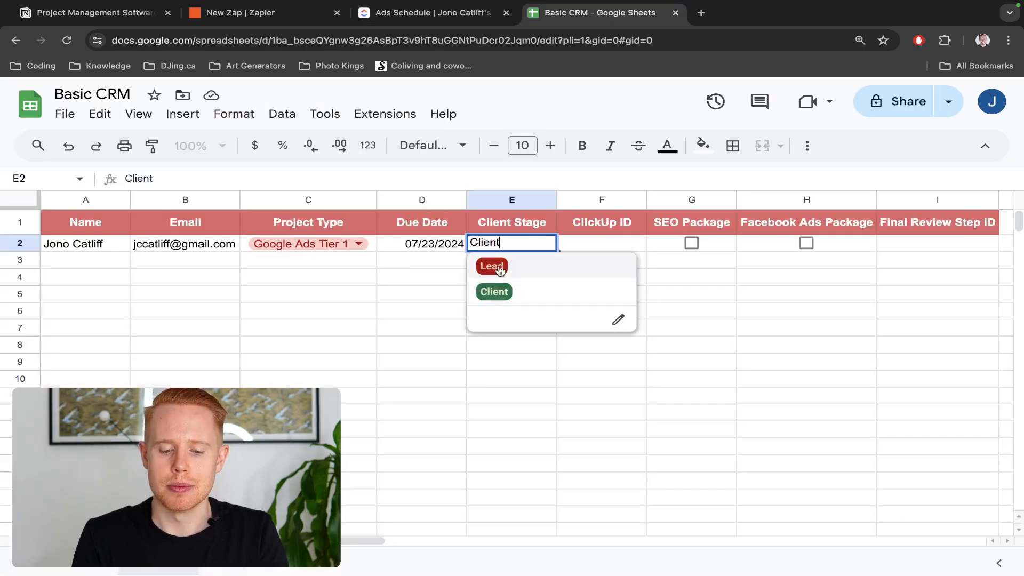
pyautogui.click(490, 265)
pyautogui.click(513, 243)
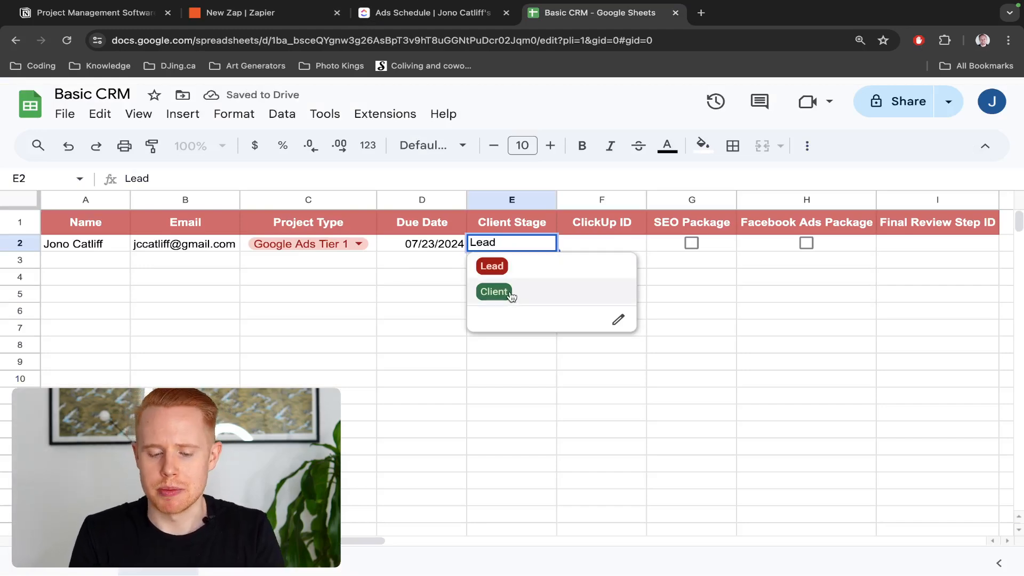
pyautogui.press('Tab')
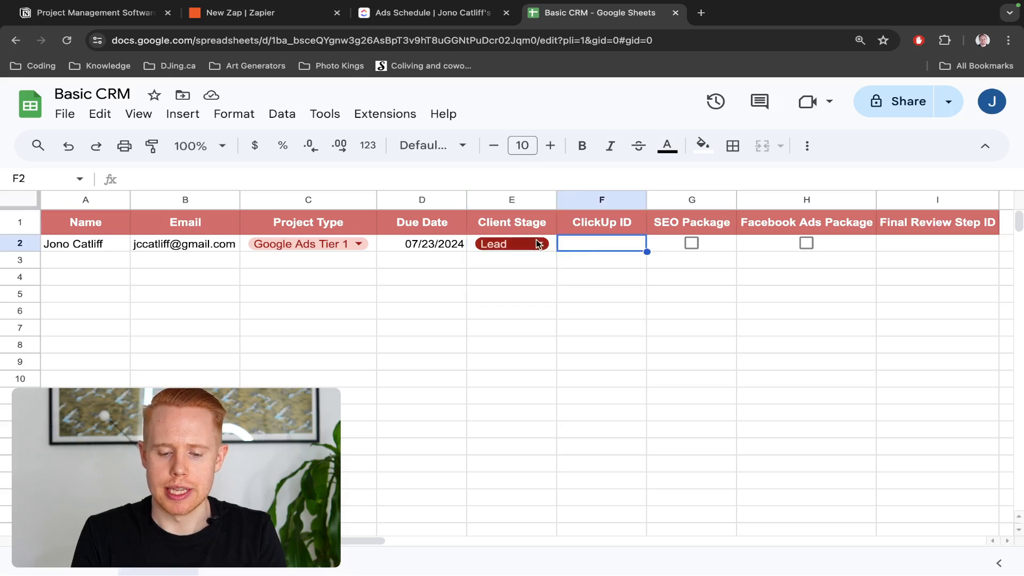
pyautogui.click(538, 244)
pyautogui.click(540, 243)
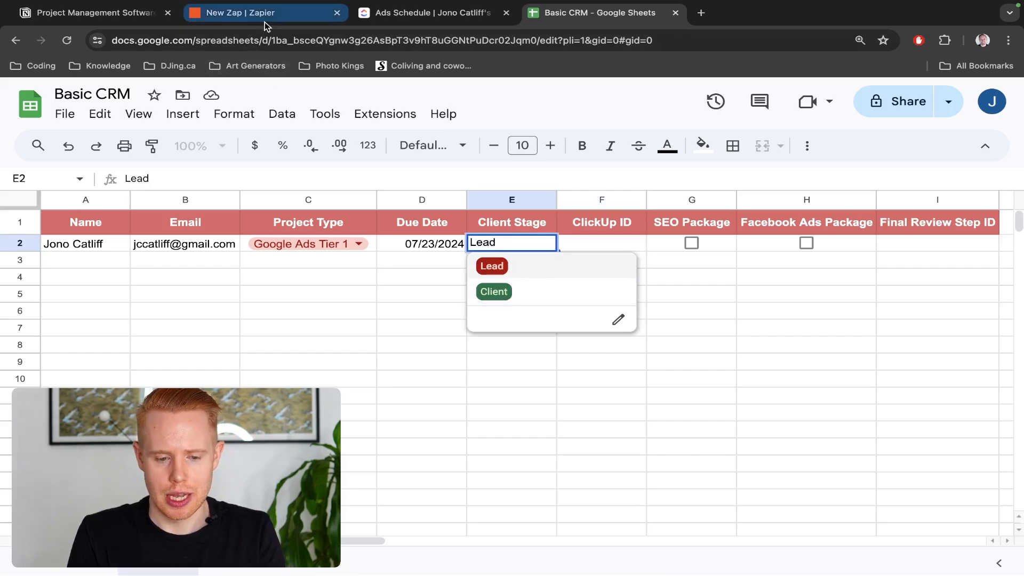
pyautogui.moveTo(264, 21); pyautogui.dragTo(379, 24)
# Set Google Sheets as the trigger app with the New or Updated Spreadsheet Row event
pyautogui.click(568, 276)
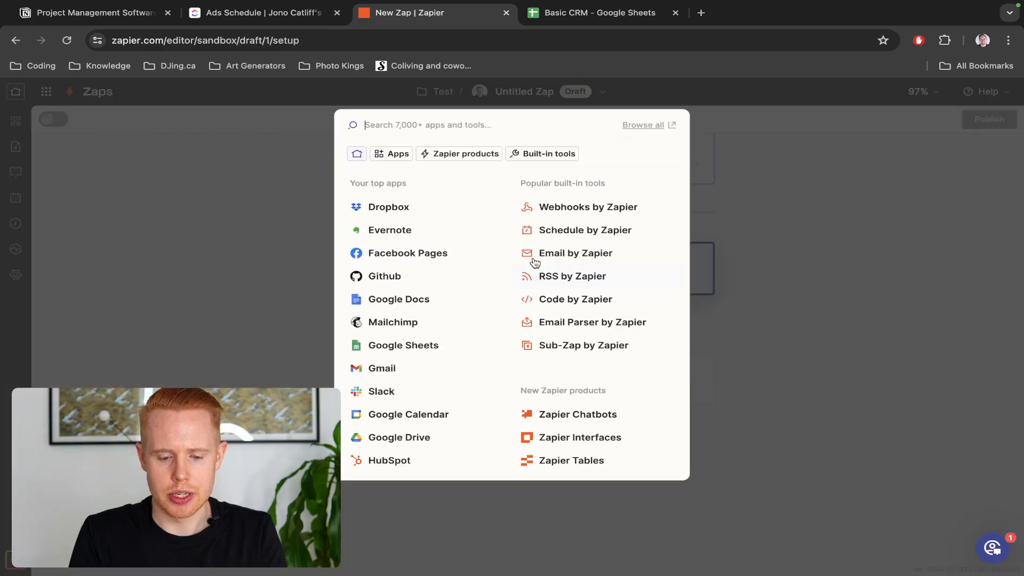
pyautogui.write('sheets')
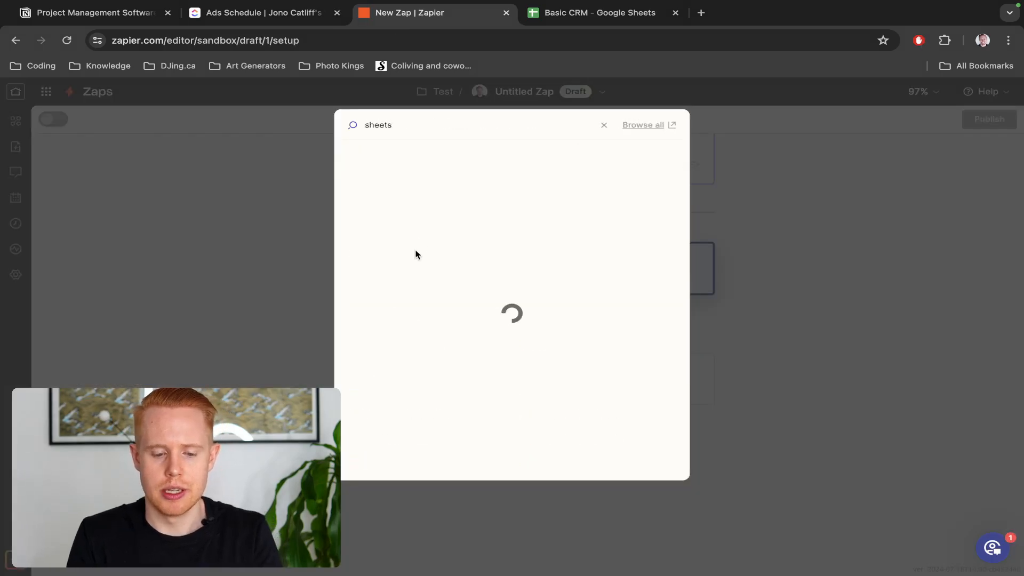
pyautogui.click(385, 160)
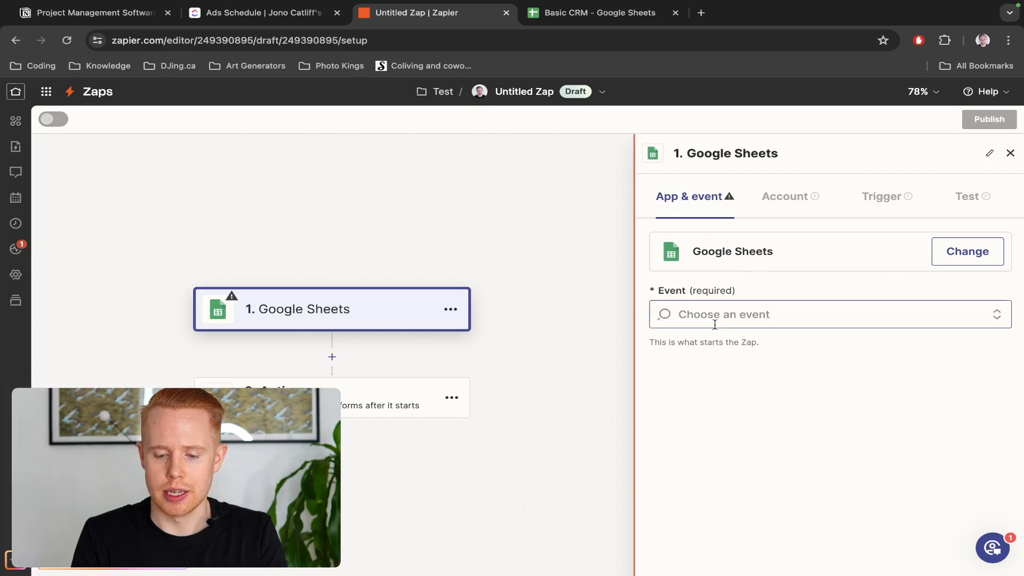
pyautogui.click(782, 314)
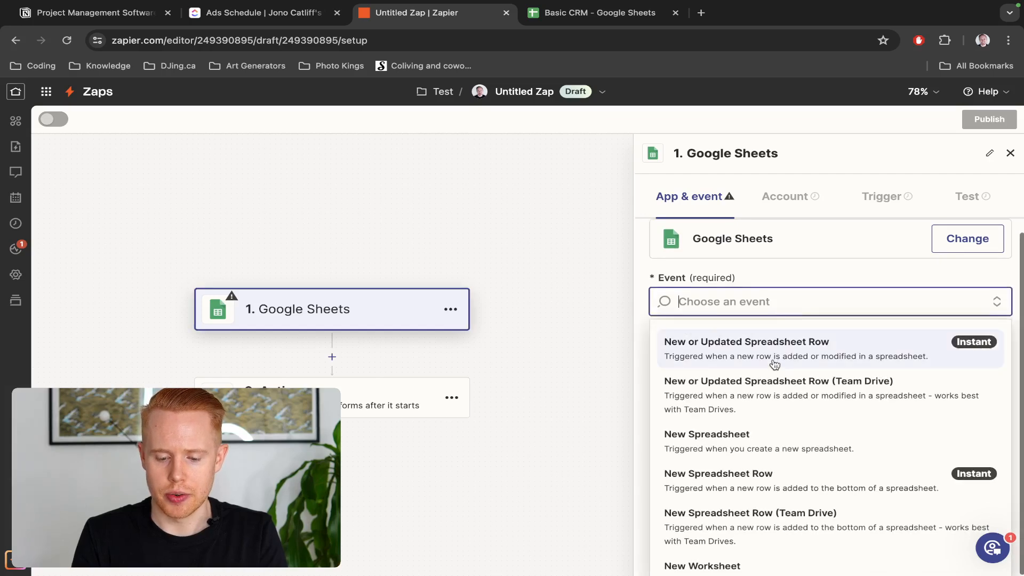
pyautogui.click(724, 351)
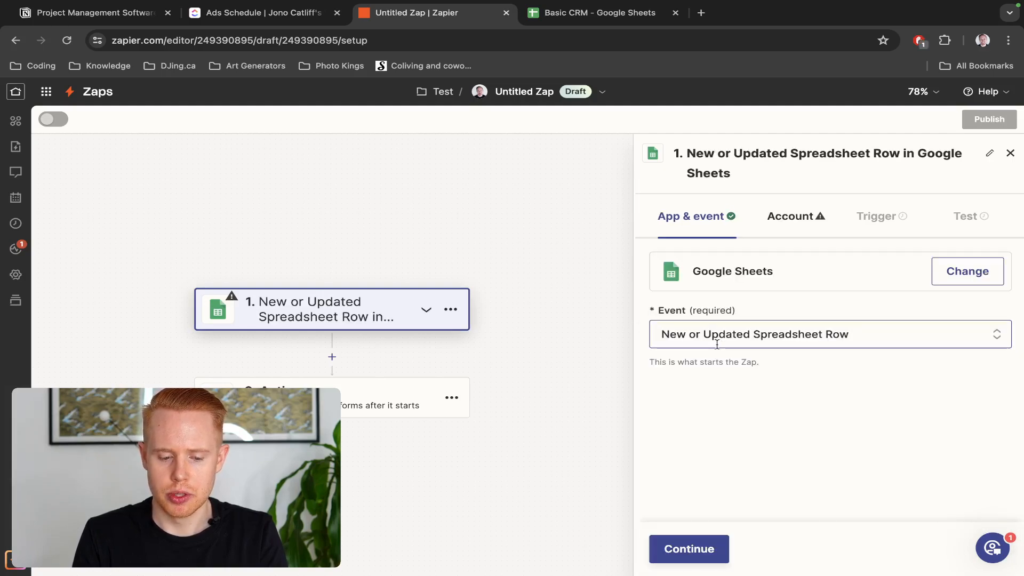
pyautogui.hotkey('ctrl', 'Tab')
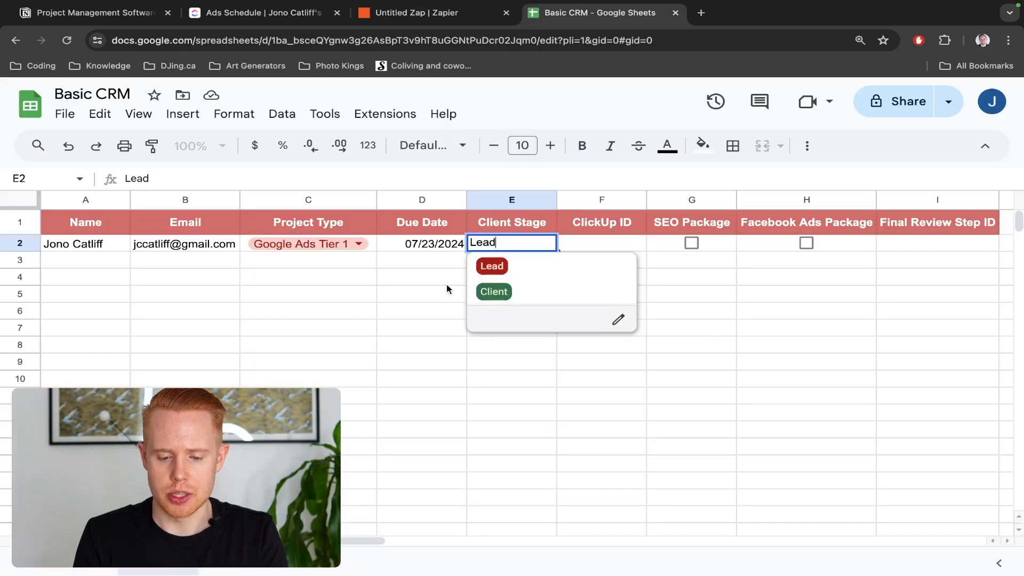
pyautogui.hotkey('ctrl', 'shift', 'Tab')
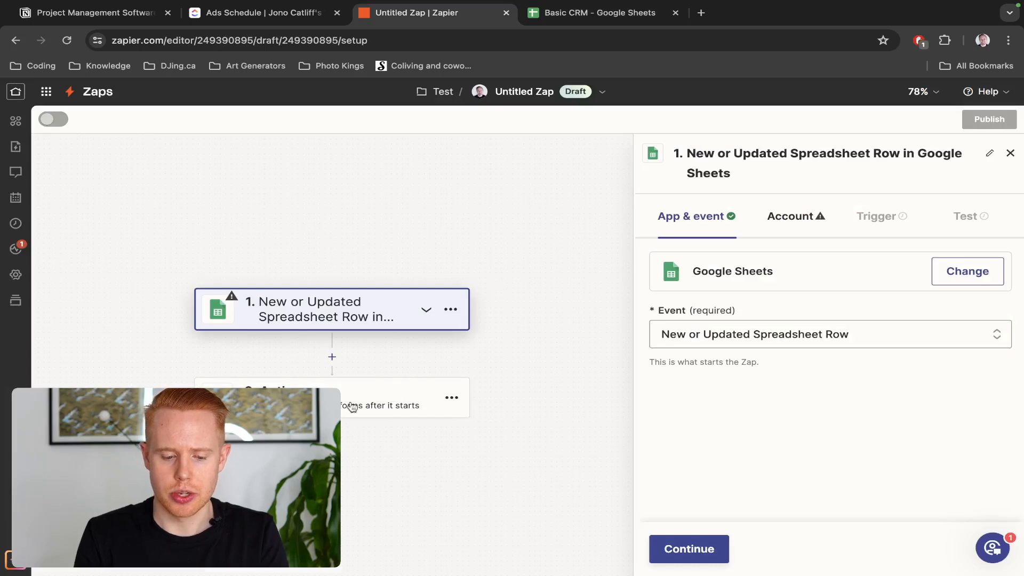
# Connect a new Google Sheets account to the trigger, granting Zapier Drive and Sheets access
pyautogui.click(694, 552)
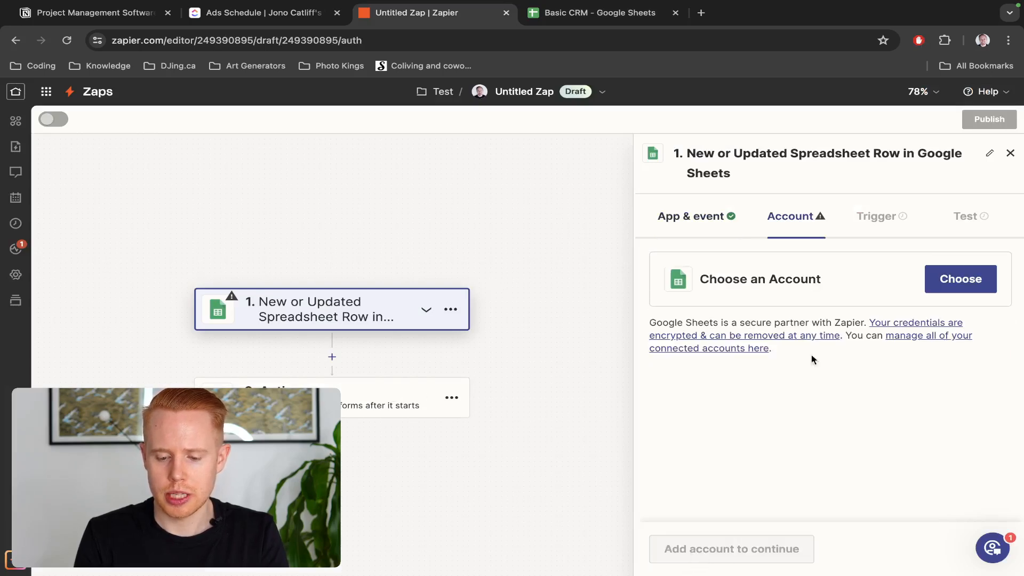
pyautogui.click(944, 279)
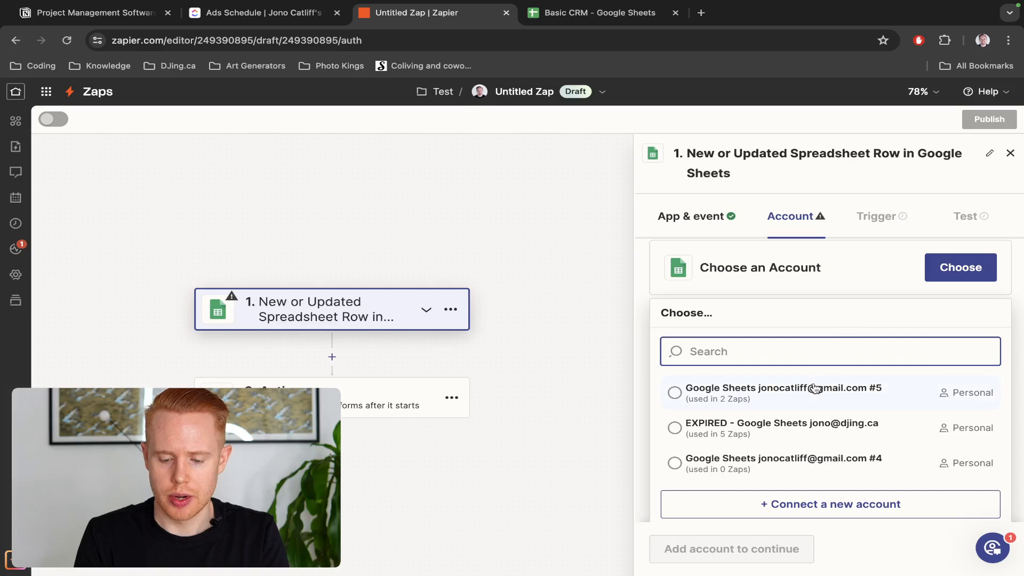
pyautogui.scroll(1, 811, 397)
pyautogui.scroll(-1, 811, 398)
pyautogui.click(813, 501)
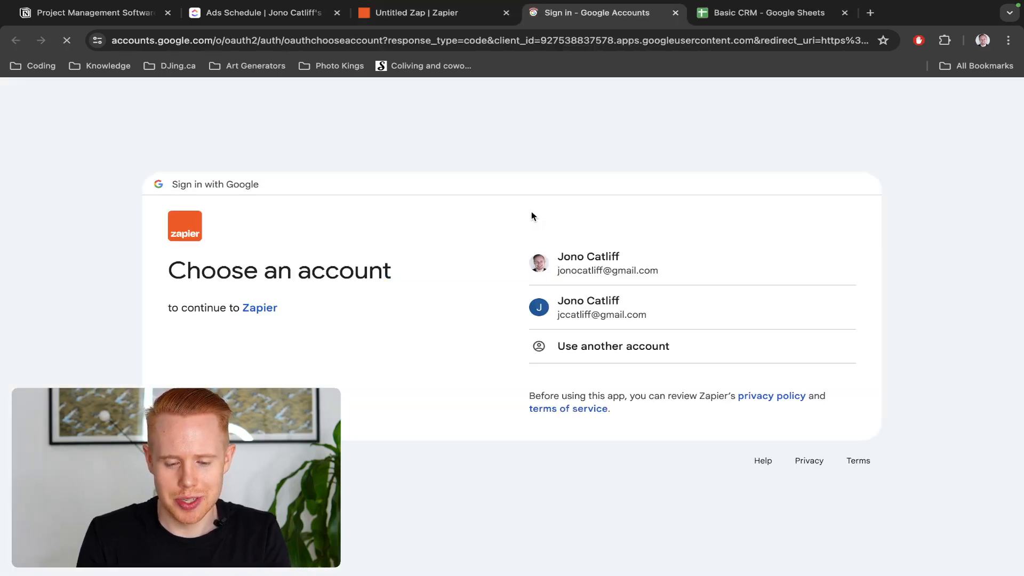
pyautogui.click(562, 305)
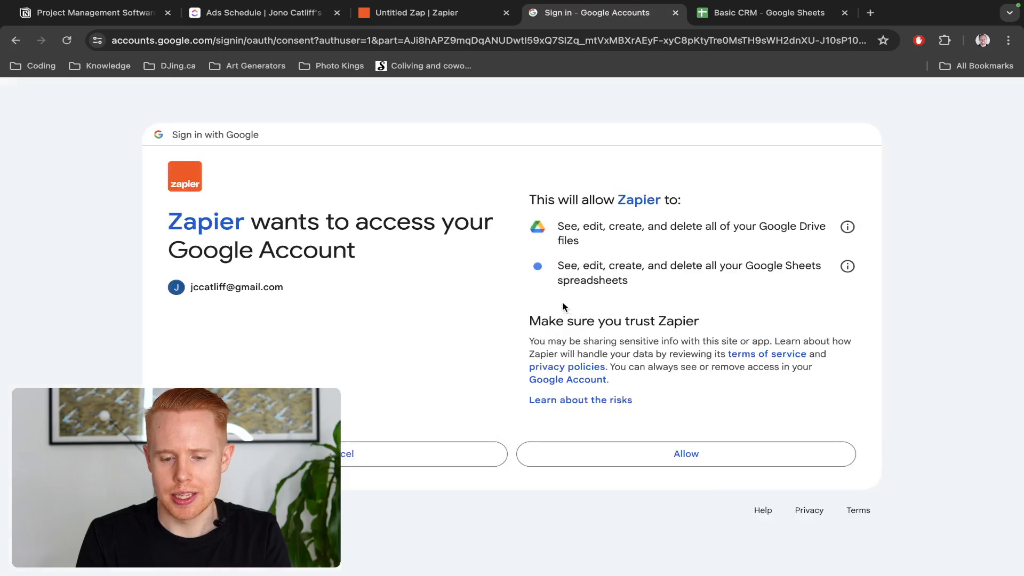
pyautogui.click(796, 465)
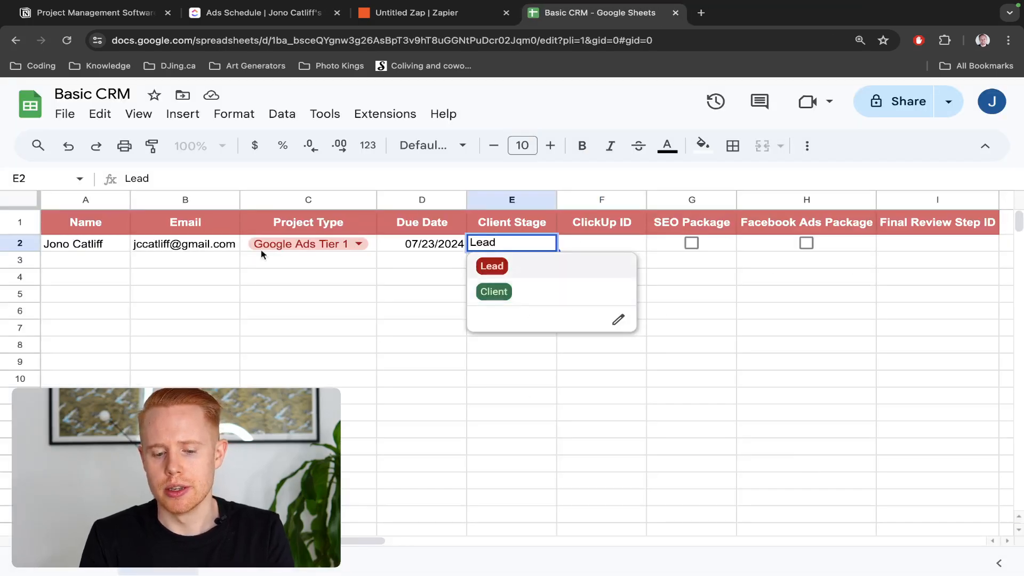
pyautogui.hotkey('ctrl', 'shift', 'Tab')
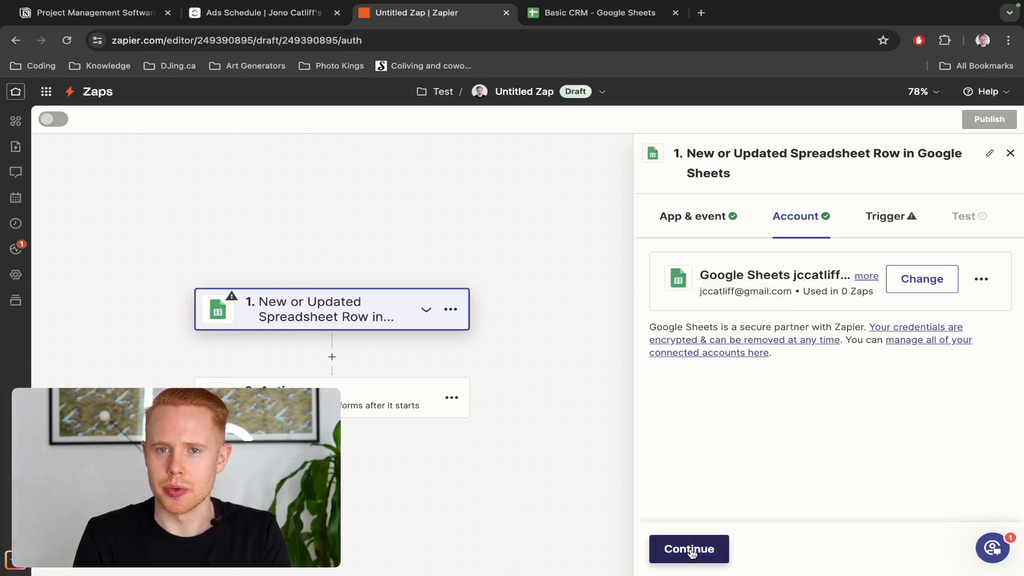
# Point the trigger at the Basic CRM spreadsheet and its Sheet1 worksheet
pyautogui.hotkey('ctrl', 'Tab')
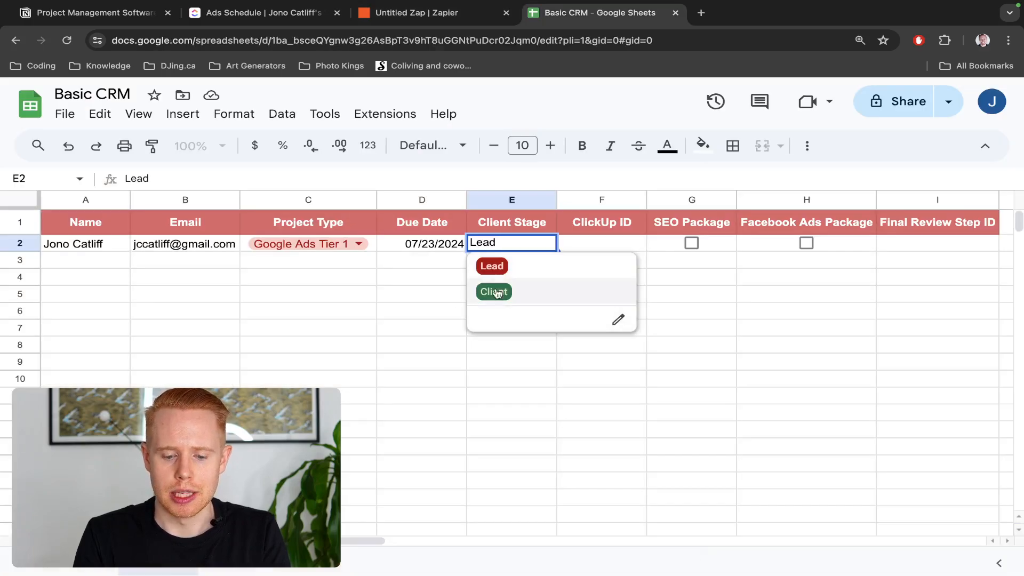
pyautogui.hotkey('ctrl', 'shift', 'Tab')
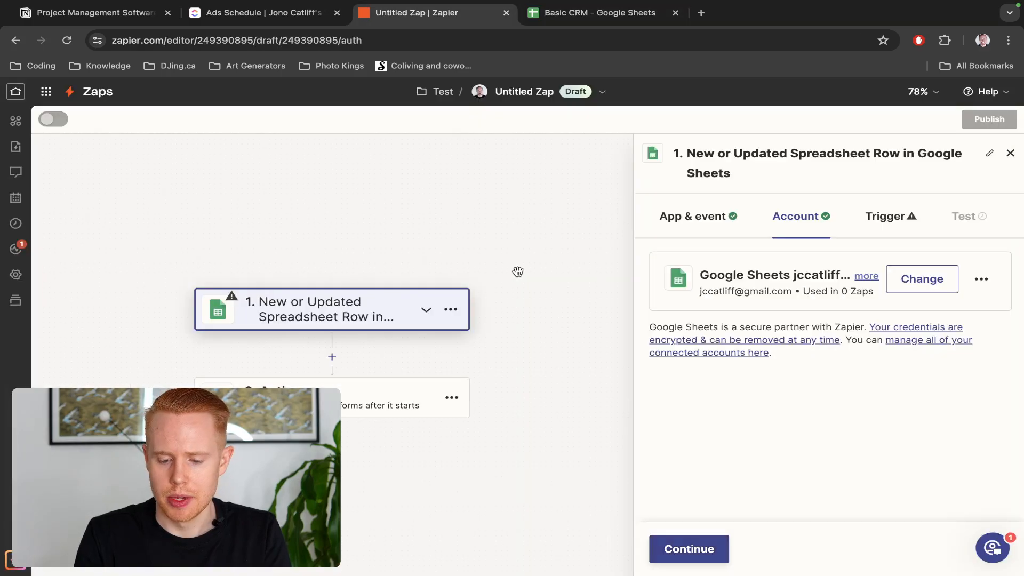
pyautogui.click(688, 549)
pyautogui.click(800, 387)
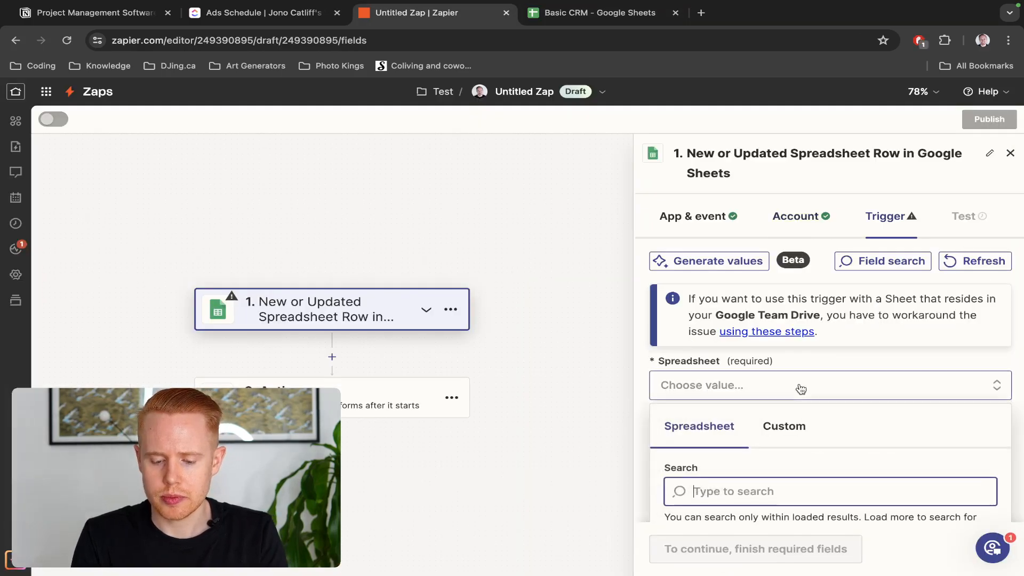
pyautogui.scroll(-5, 800, 388)
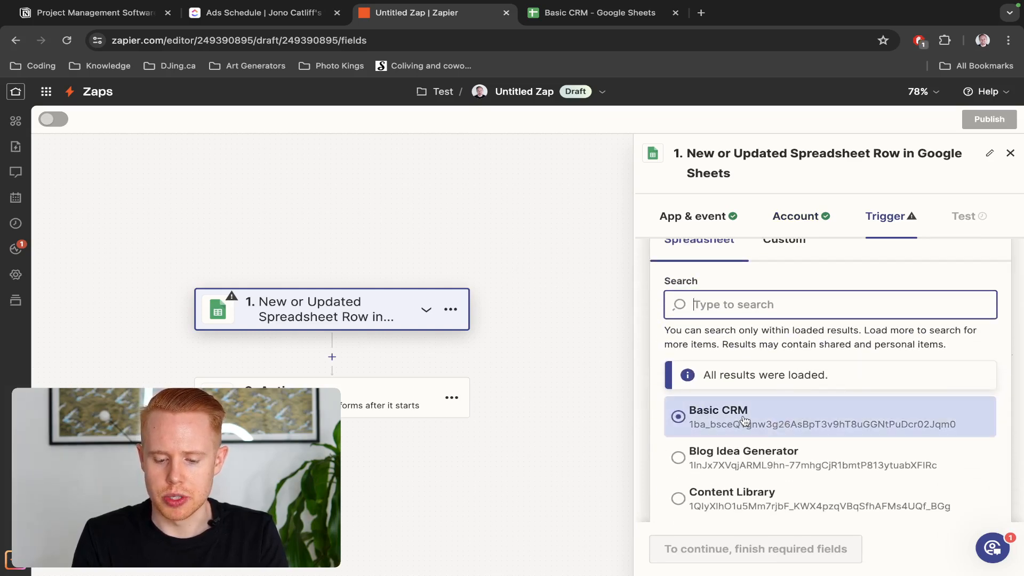
pyautogui.click(745, 419)
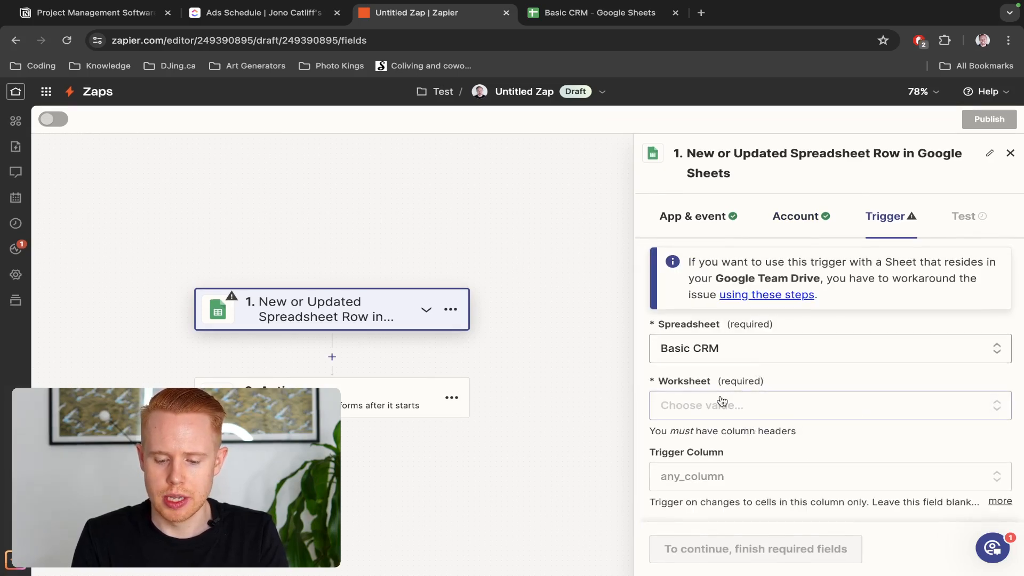
pyautogui.click(722, 402)
pyautogui.click(717, 453)
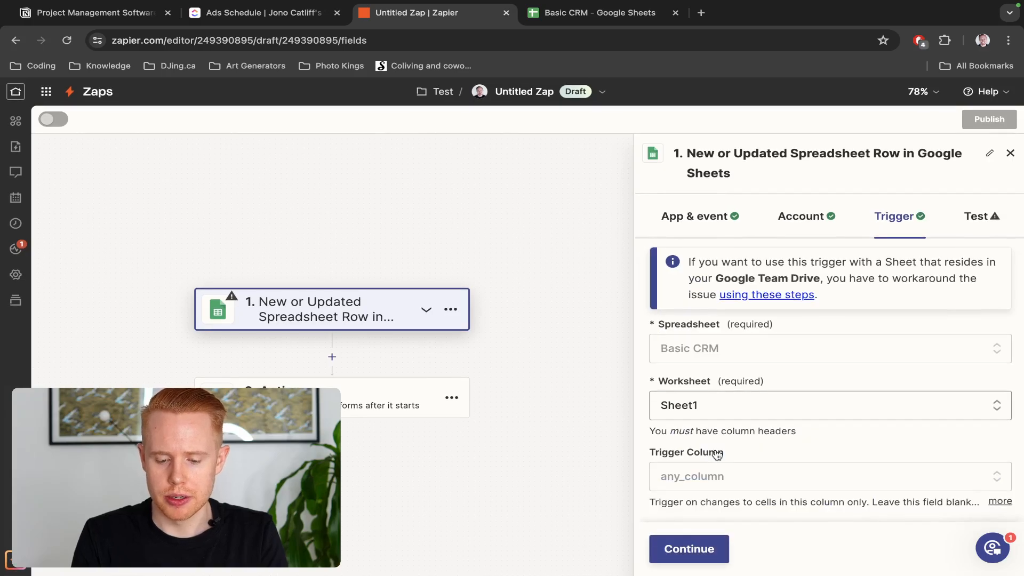
# Set Client Stage as the trigger column, checking the spreadsheet's sheets and column
pyautogui.hotkey('ctrl', 'Tab')
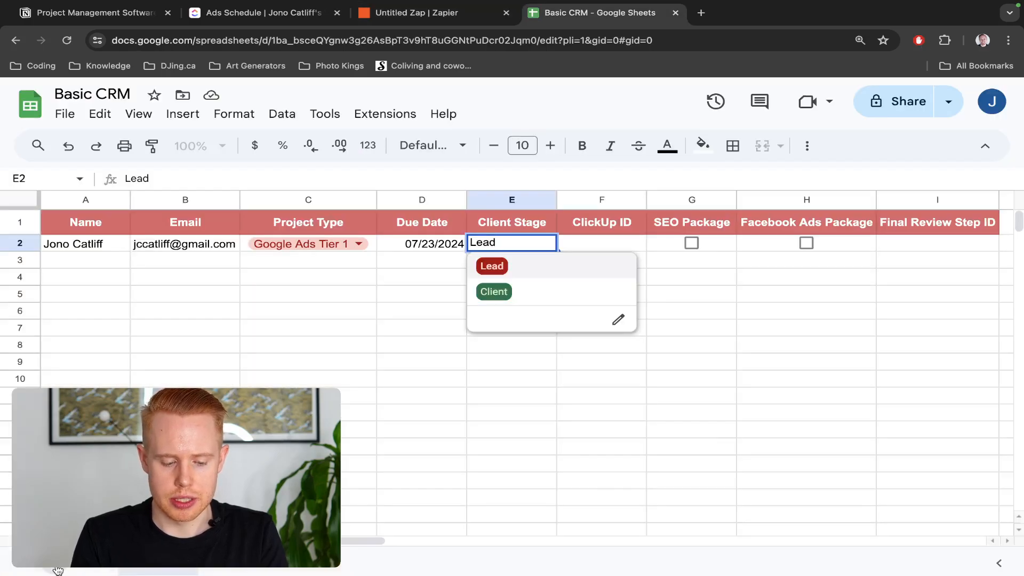
pyautogui.click(357, 562)
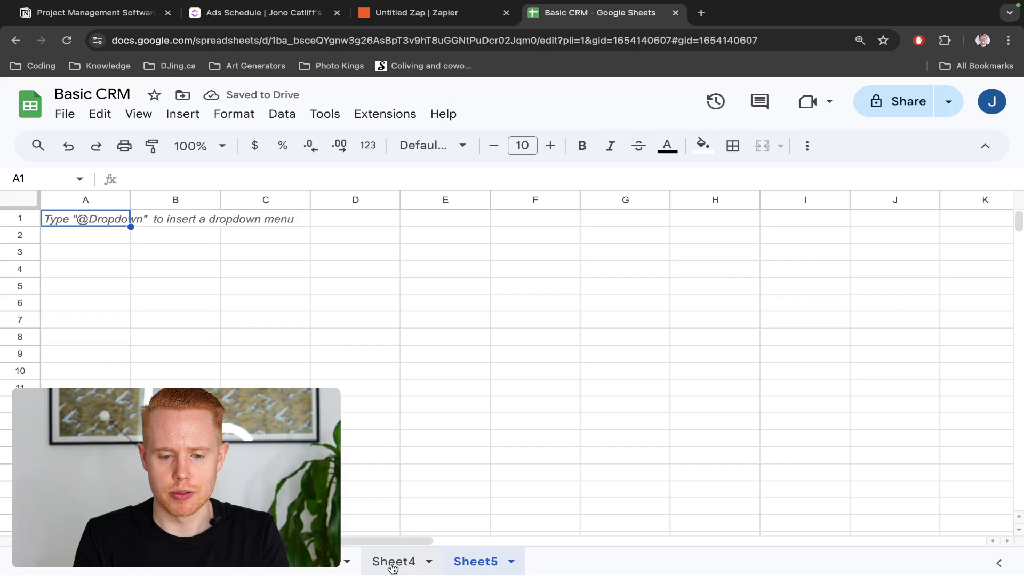
pyautogui.click(160, 563)
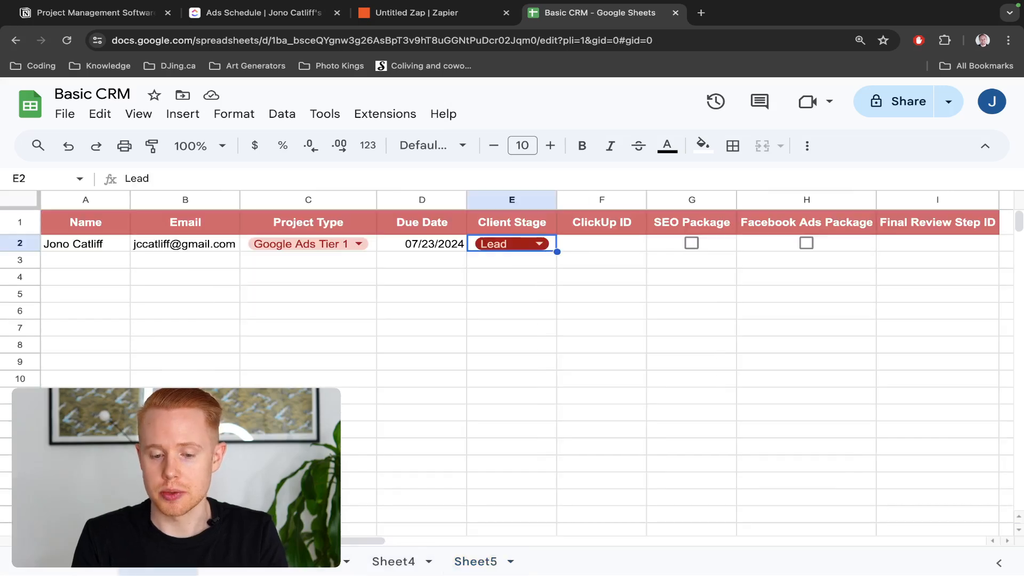
pyautogui.hotkey('ctrl', 'shift', 'Tab')
pyautogui.click(815, 476)
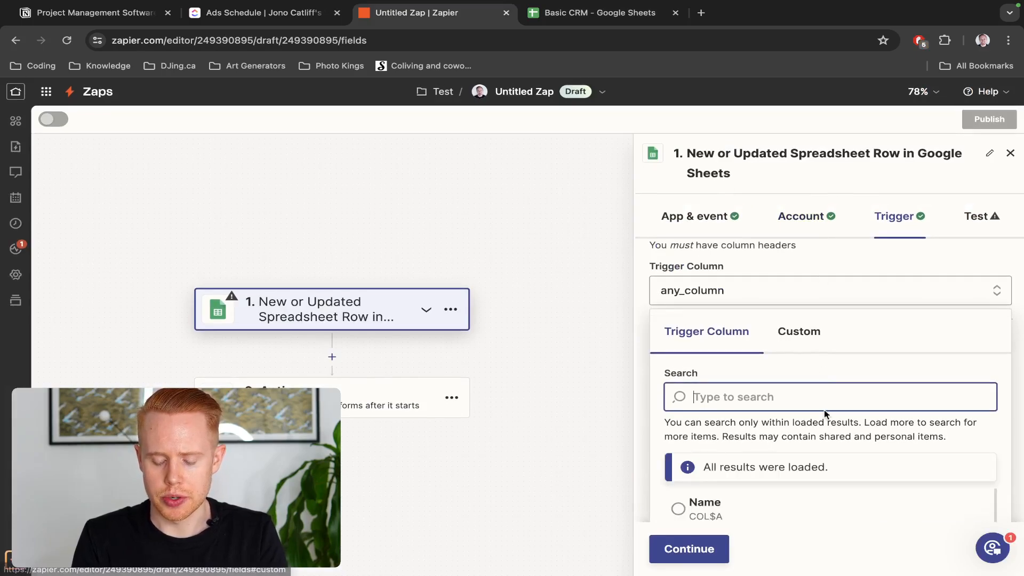
pyautogui.scroll(-3, 824, 409)
pyautogui.scroll(-1, 823, 415)
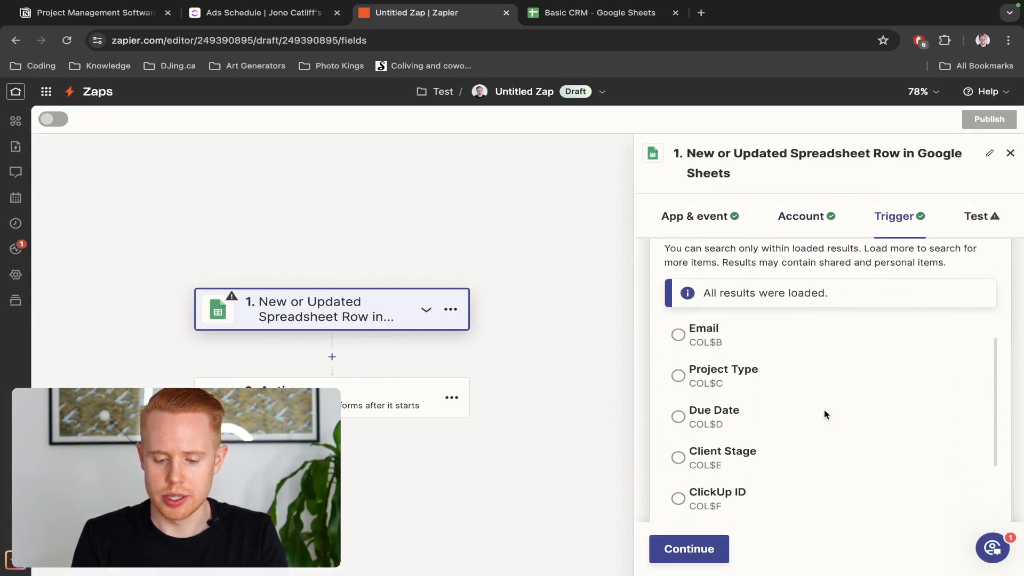
pyautogui.click(749, 451)
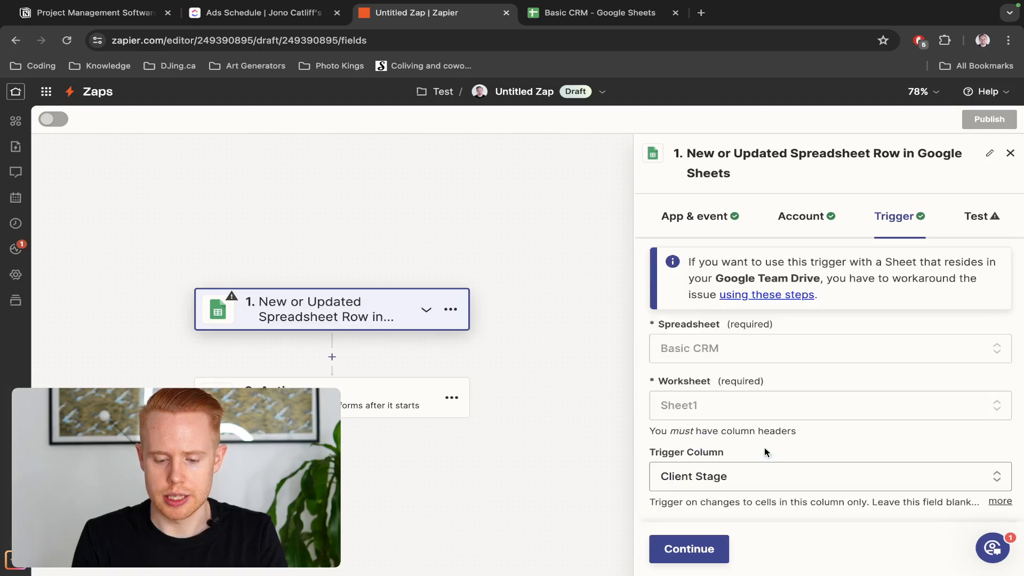
pyautogui.hotkey('ctrl', 'Tab')
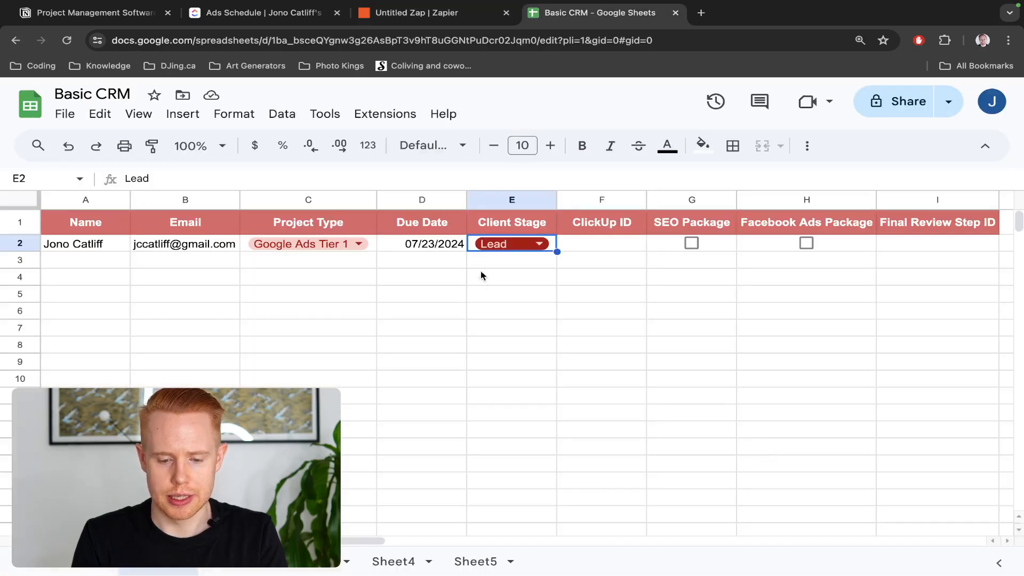
pyautogui.click(491, 194)
pyautogui.hotkey('ctrl', 'shift', 'Tab')
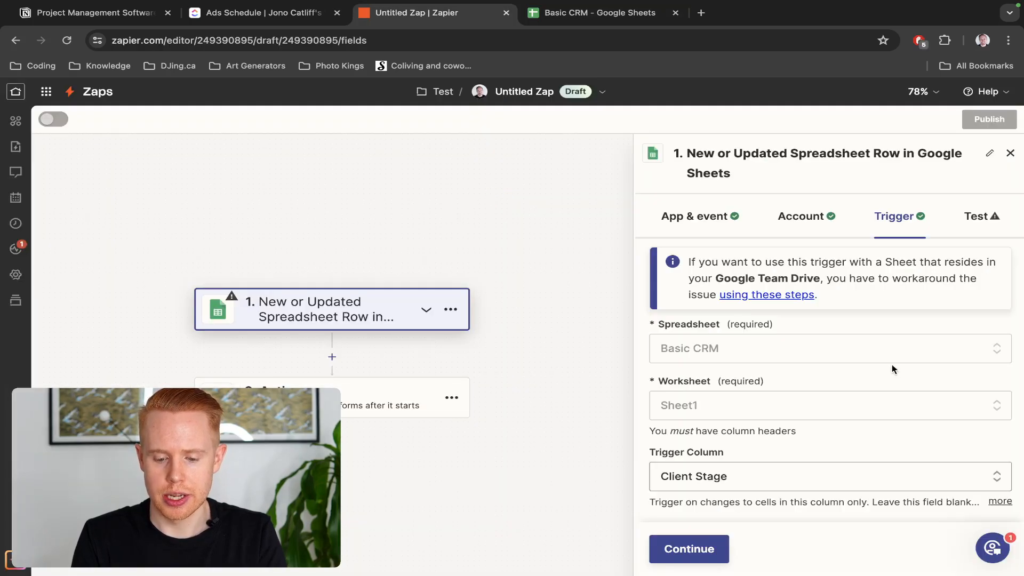
# Test the trigger and review the sample row: Google Ads Tier 1, Client Stage Lead
pyautogui.click(712, 557)
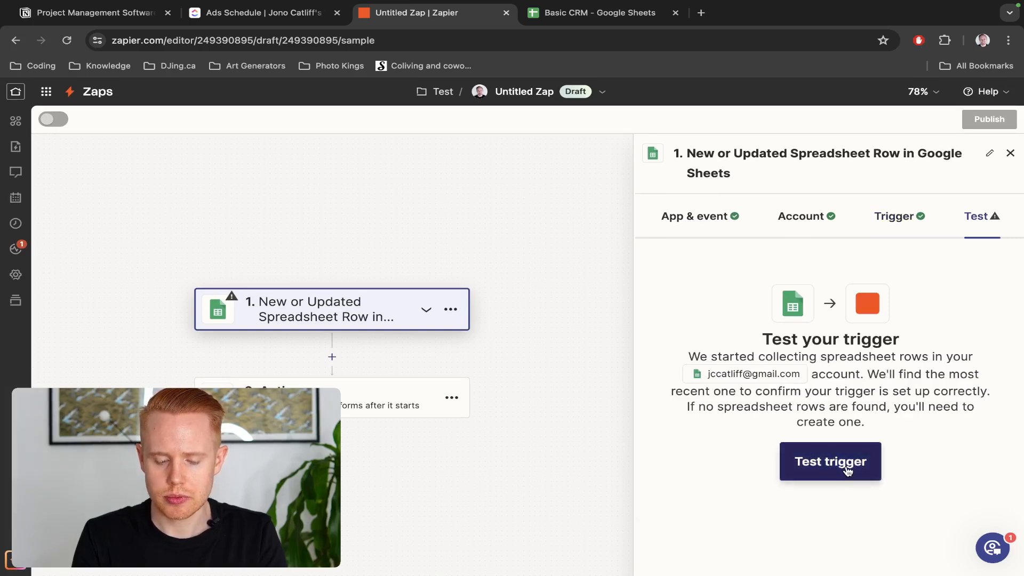
pyautogui.click(847, 468)
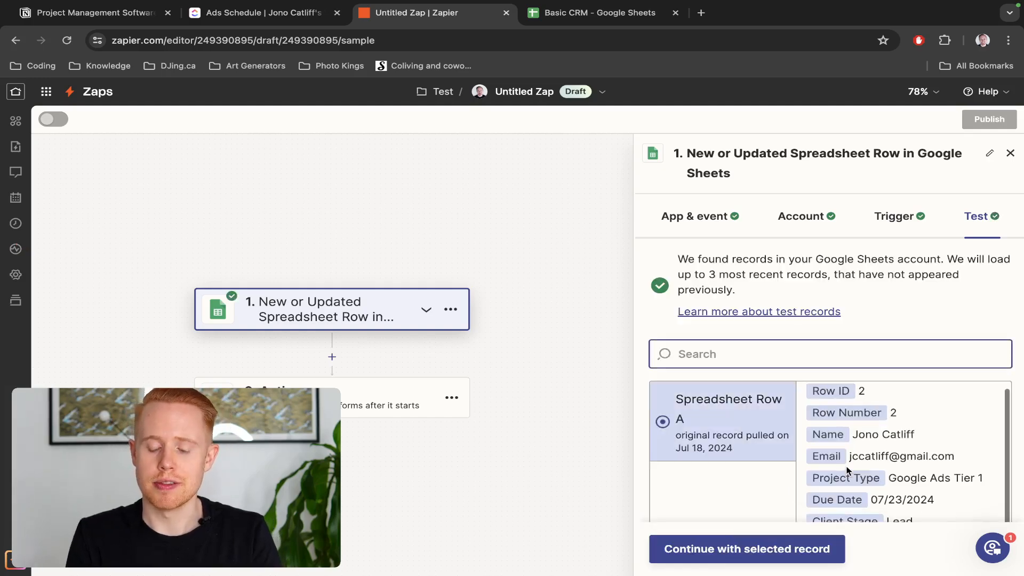
pyautogui.scroll(-3, 857, 341)
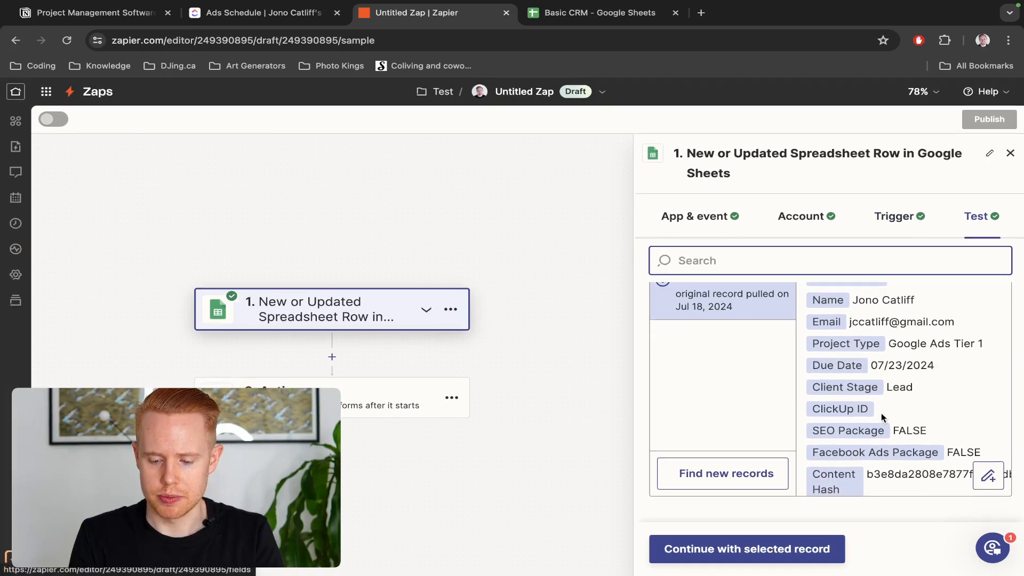
pyautogui.scroll(-1, 886, 411)
pyautogui.scroll(1, 880, 421)
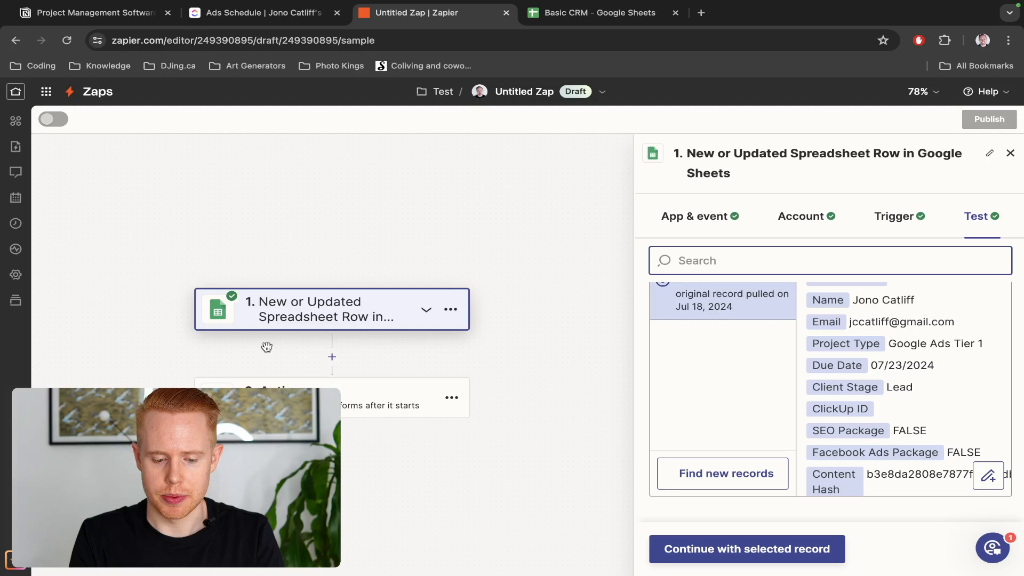
# Add Filter by Zapier as step 2, toggle row 2's Client Stage in Sheets, then list trigger fields
pyautogui.click(332, 357)
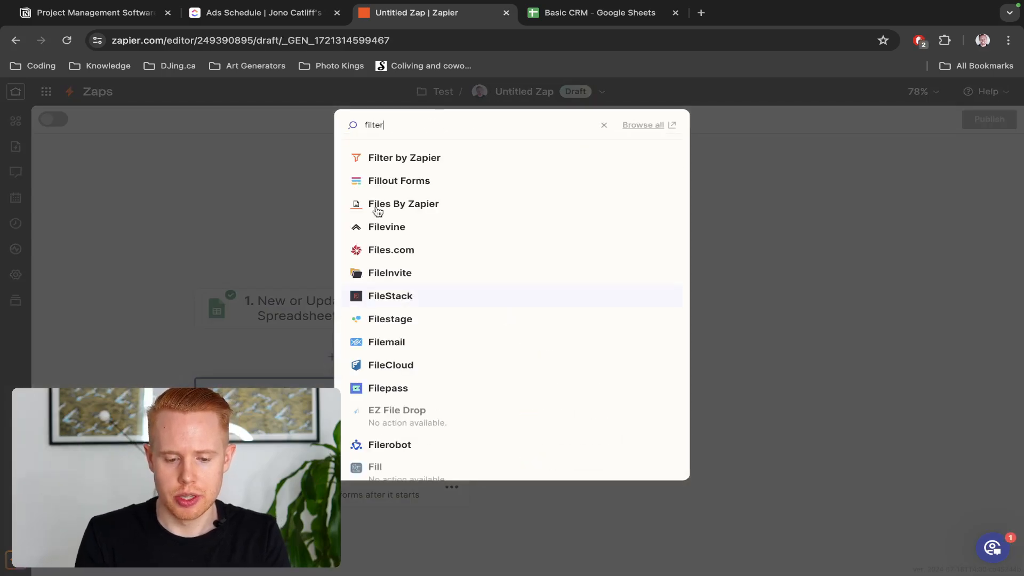
pyautogui.click(405, 160)
pyautogui.hotkey('ctrl', 'Tab')
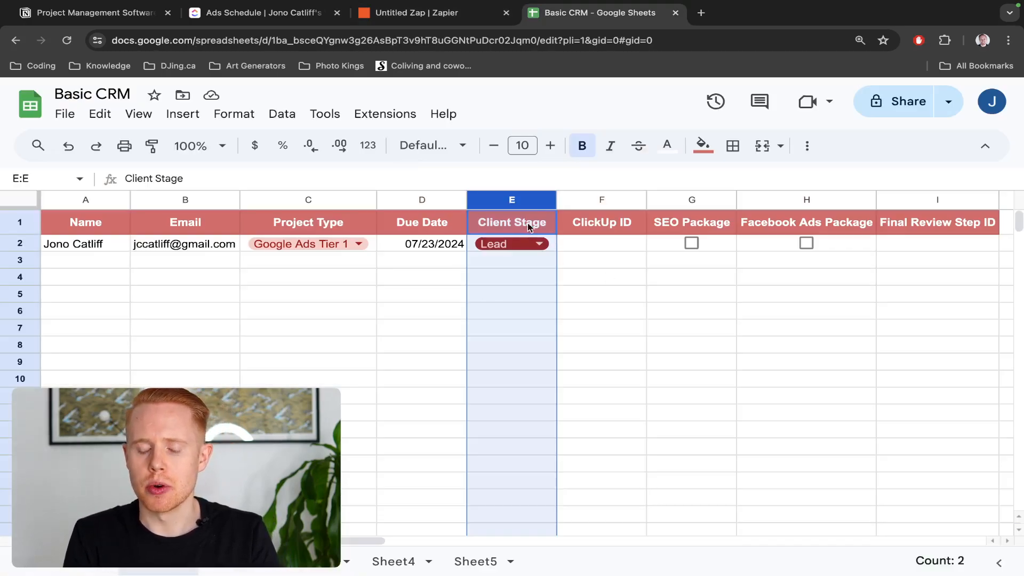
pyautogui.click(520, 244)
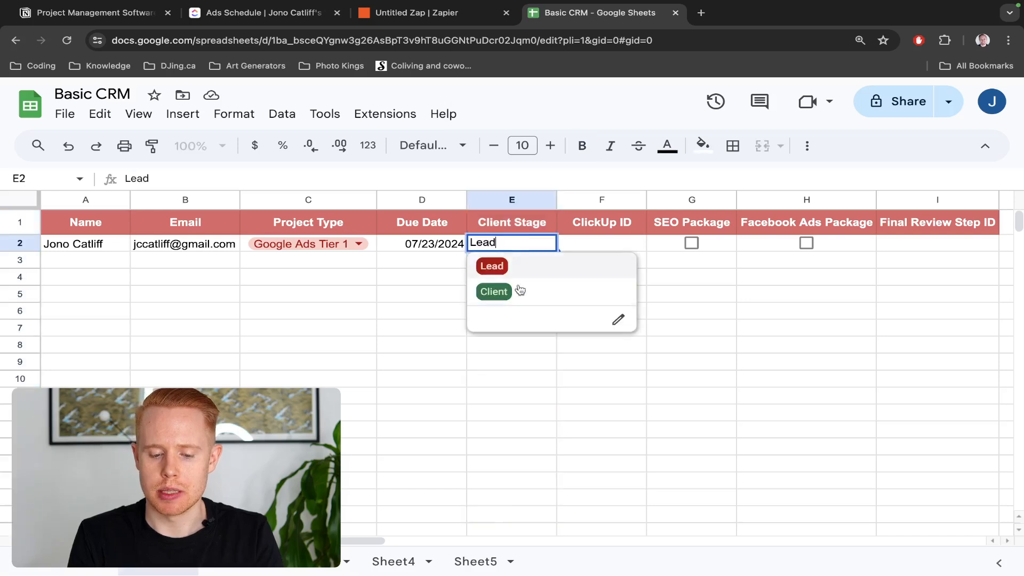
pyautogui.click(521, 290)
pyautogui.click(528, 245)
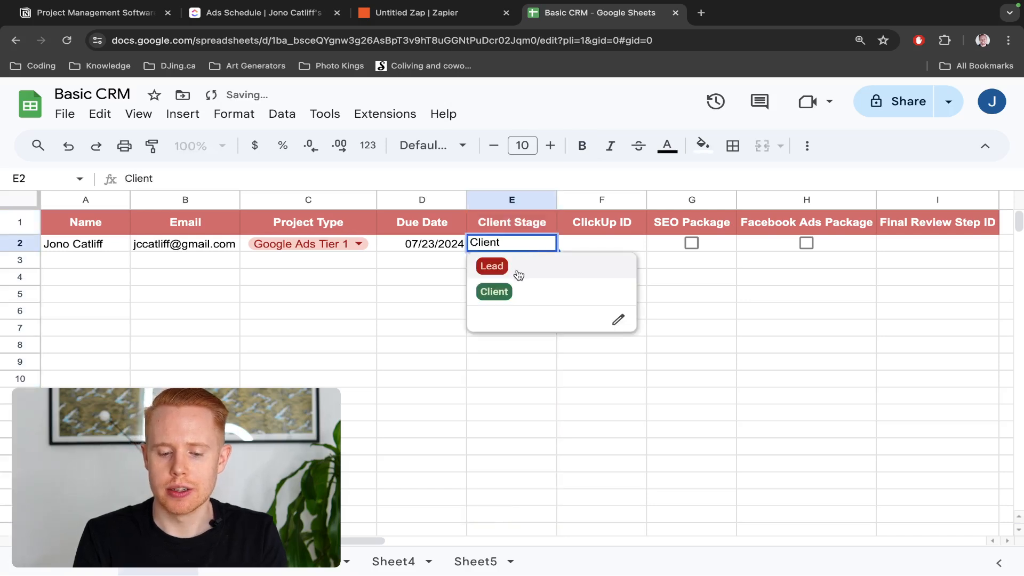
pyautogui.click(491, 266)
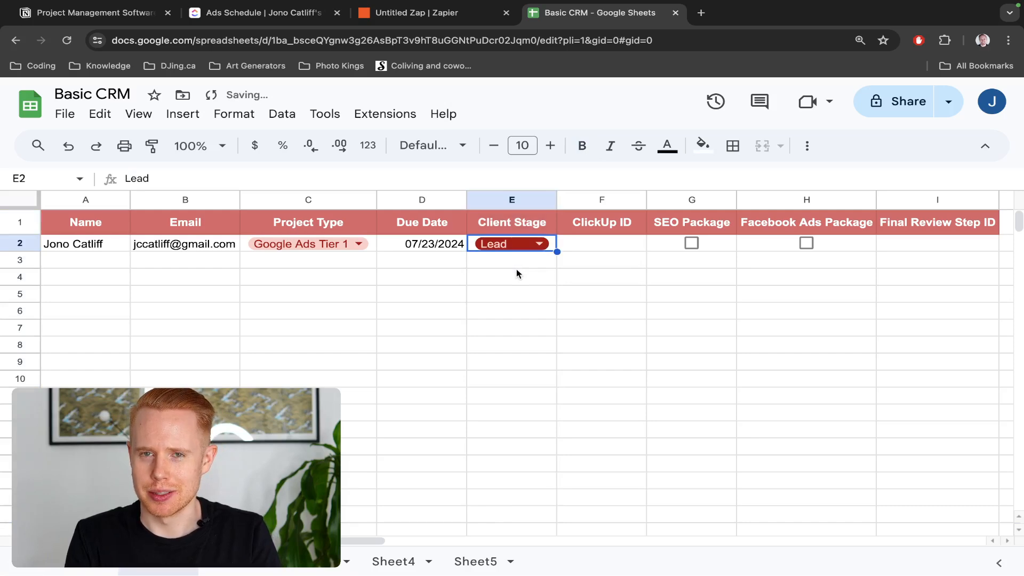
pyautogui.hotkey('ctrl', 'z')
pyautogui.hotkey('ctrl', 'shift', 'Tab')
pyautogui.click(772, 274)
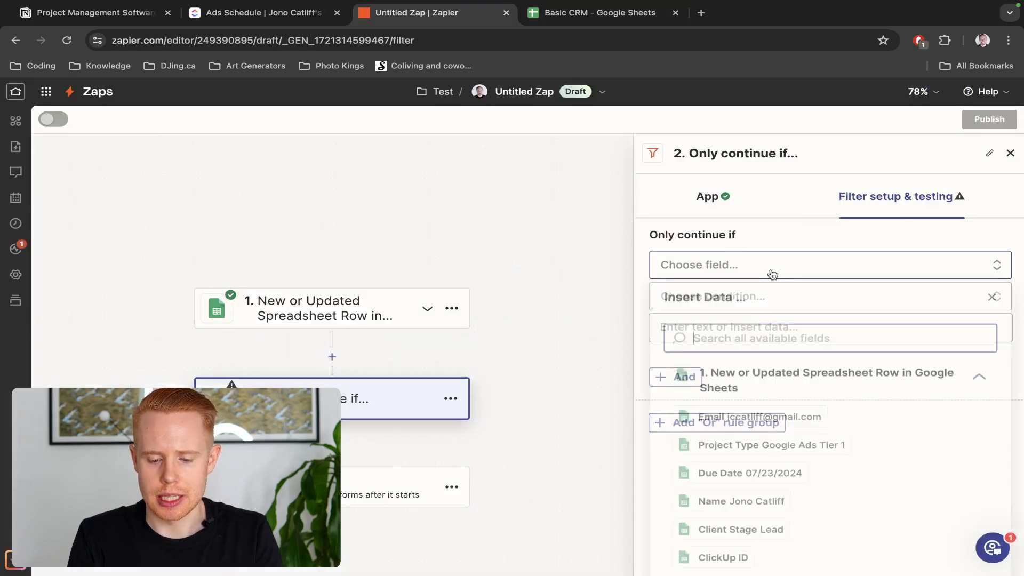
# Set the filter to continue only if Client Stage (Text) Contains Client
pyautogui.click(772, 525)
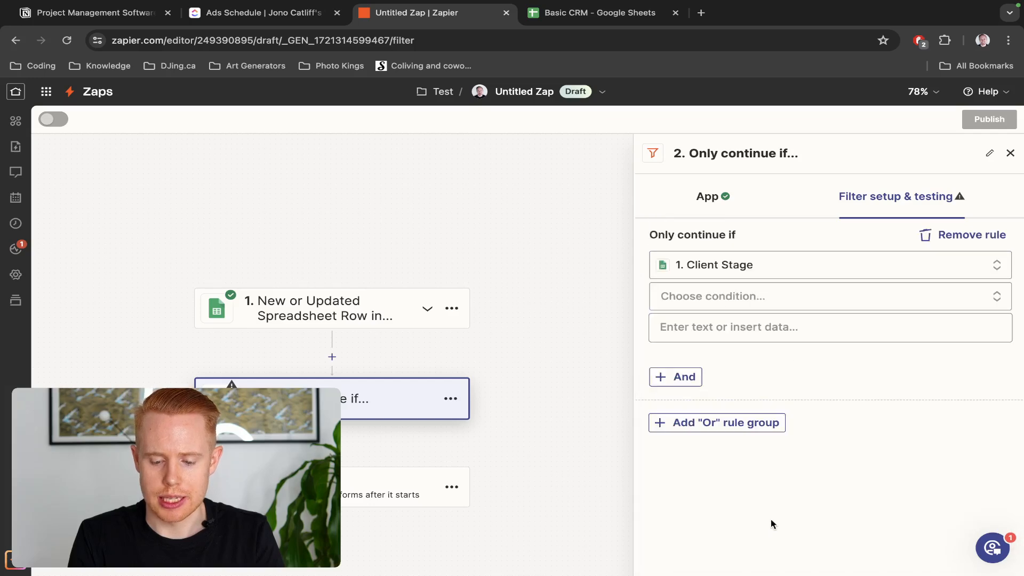
pyautogui.click(795, 293)
pyautogui.click(719, 334)
pyautogui.click(715, 328)
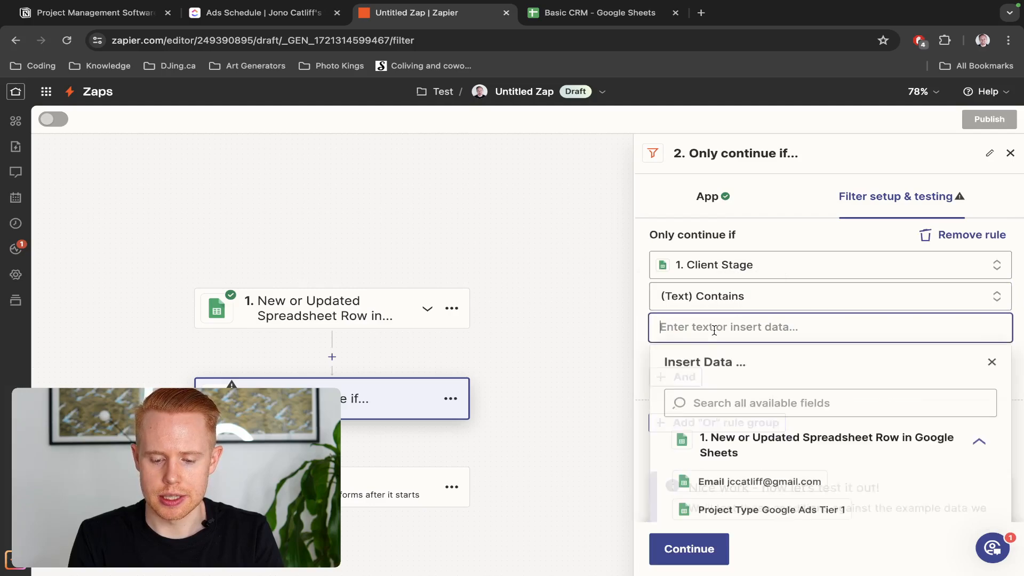
pyautogui.write('Client')
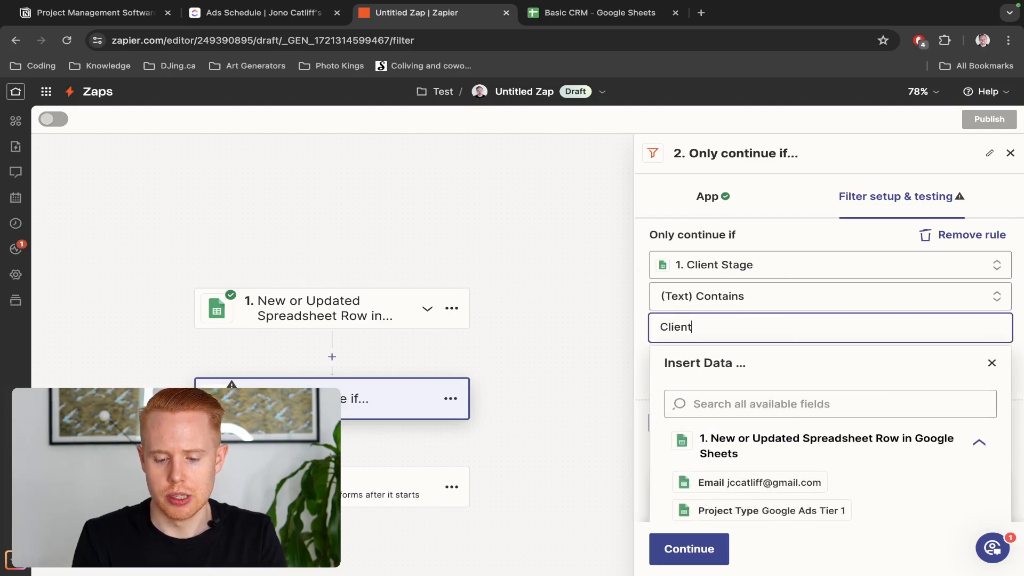
pyautogui.hotkey('ctrl', 'Tab')
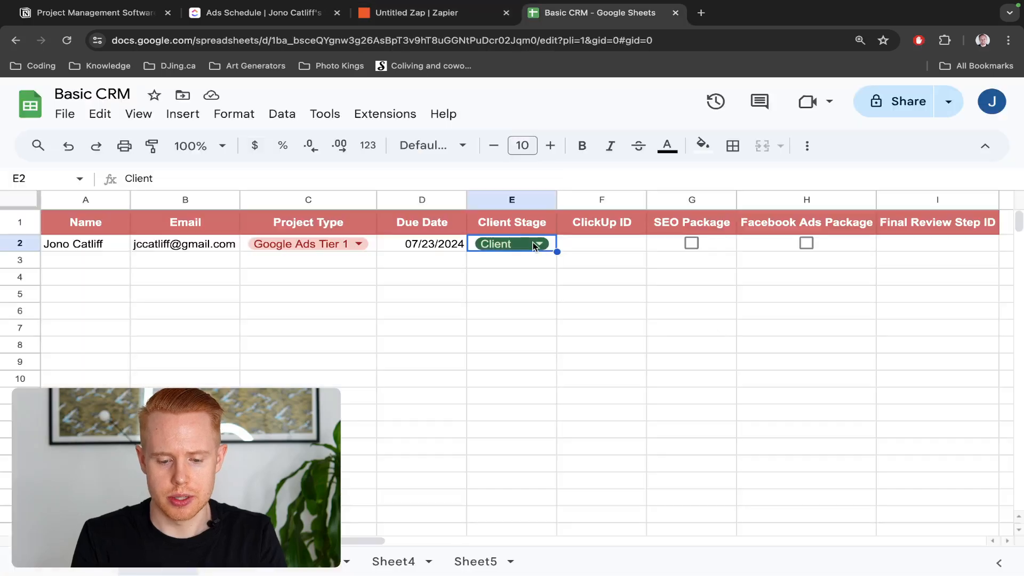
pyautogui.hotkey('ctrl', 'shift', 'Tab')
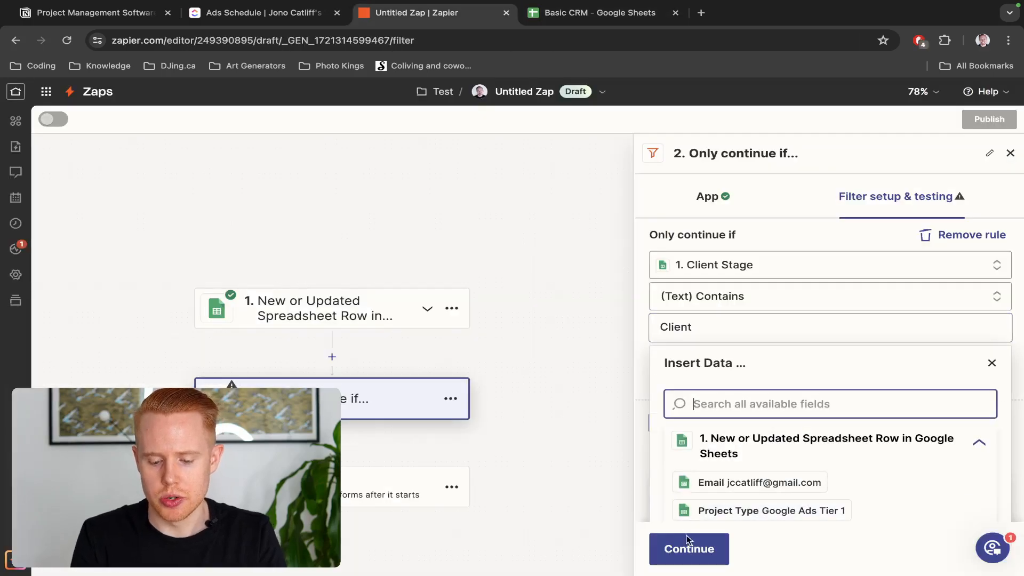
# Test the filter and open the third step for setup
pyautogui.click(690, 542)
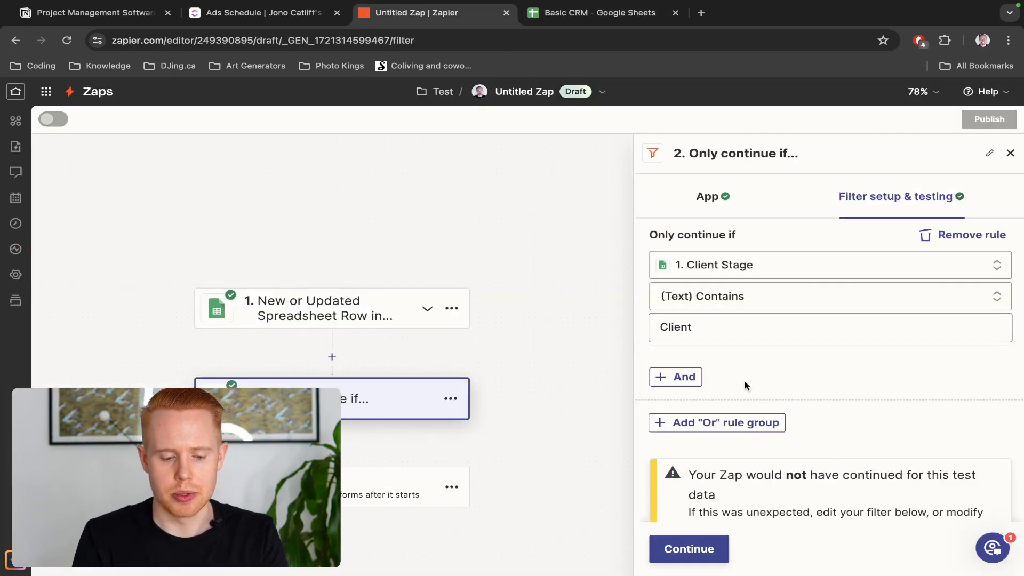
pyautogui.scroll(-3, 757, 373)
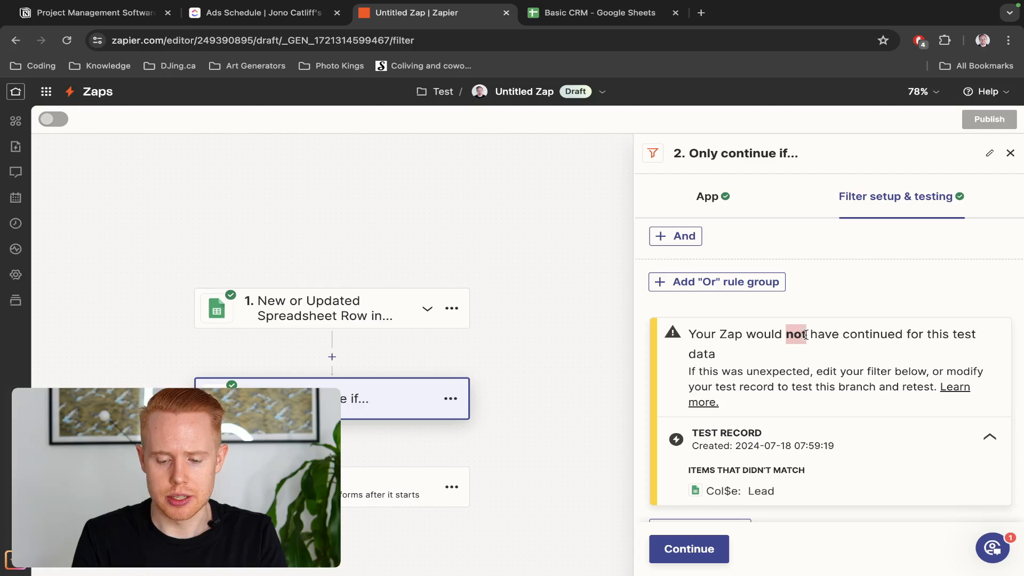
pyautogui.scroll(-2, 336, 405)
pyautogui.click(346, 407)
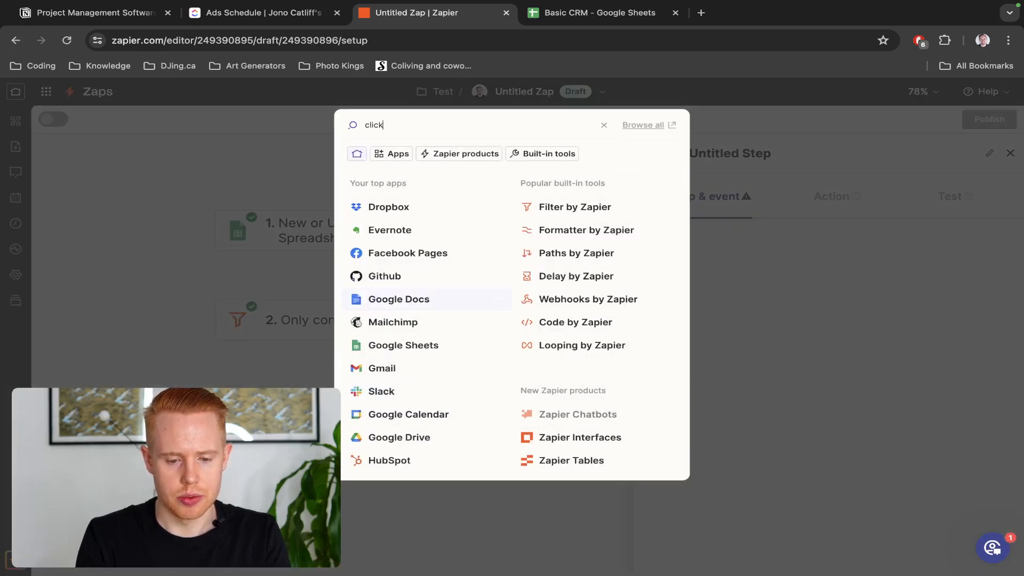
# Make step 3 a ClickUp action using the Create List event
pyautogui.click(404, 161)
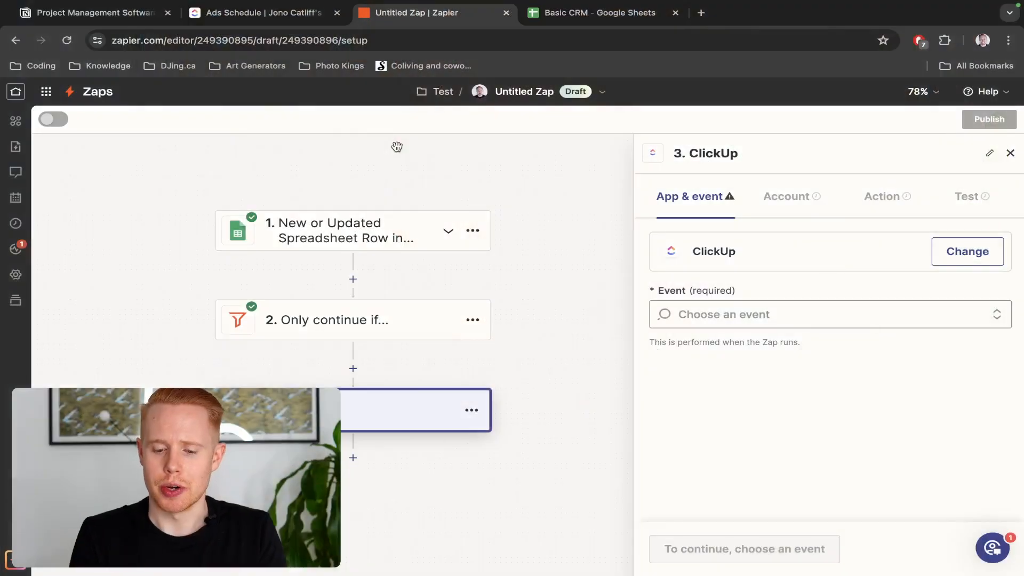
pyautogui.click(829, 316)
pyautogui.scroll(-5, 792, 388)
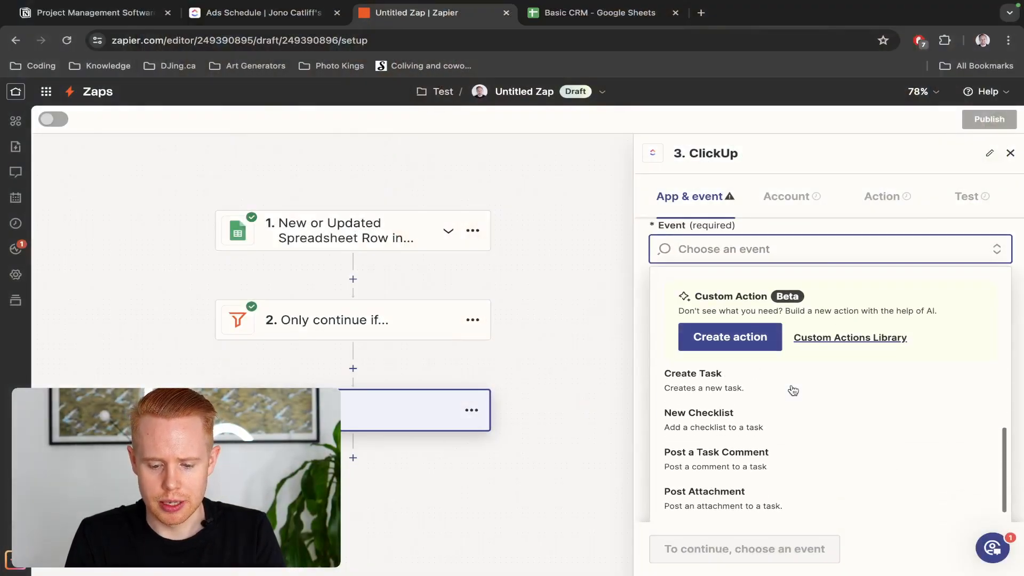
pyautogui.scroll(-2, 825, 288)
pyautogui.scroll(3, 811, 304)
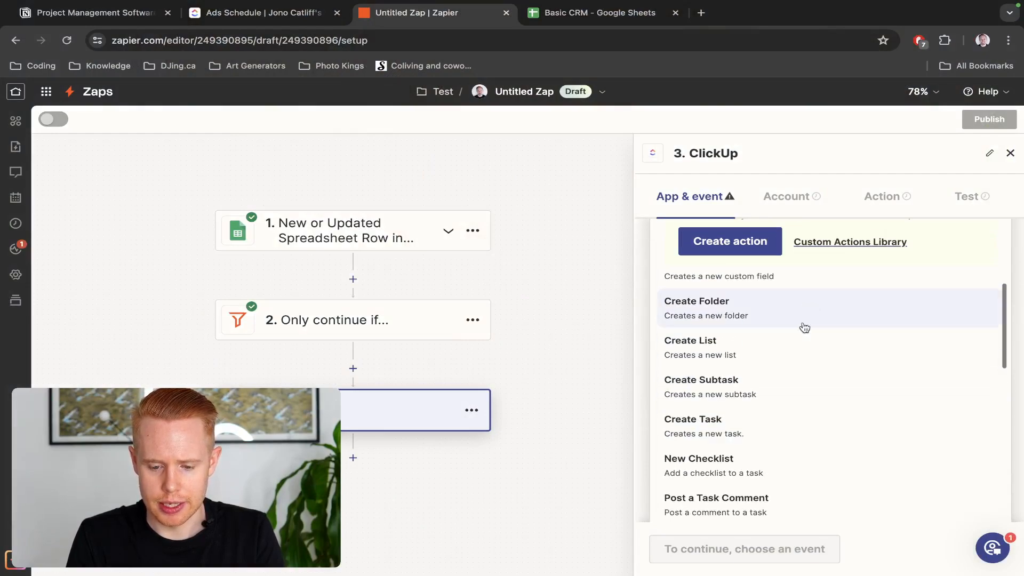
pyautogui.click(796, 338)
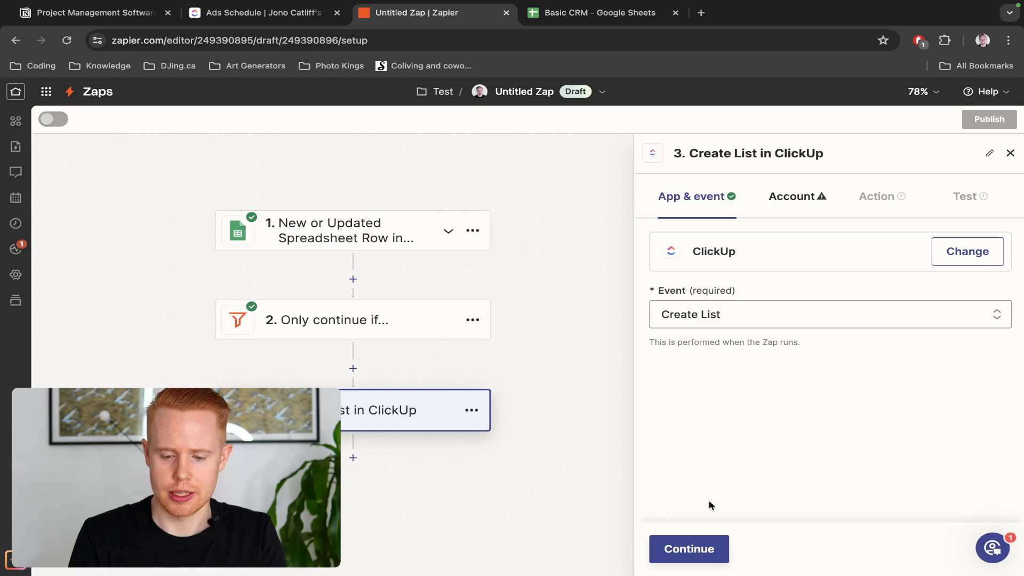
pyautogui.click(707, 547)
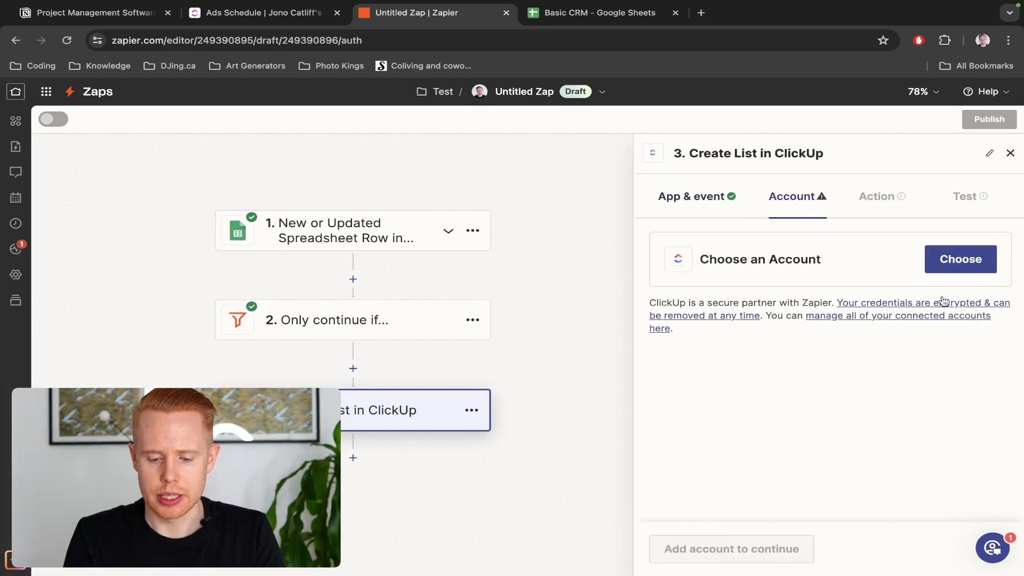
# Select the existing ClickUp account, finding its Workspace options empty
pyautogui.click(972, 255)
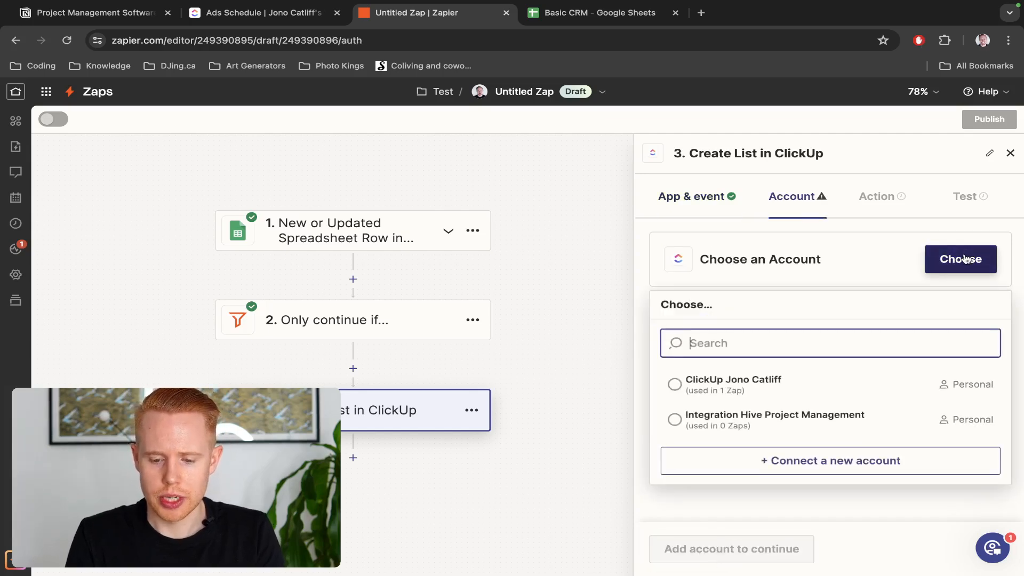
pyautogui.click(819, 385)
pyautogui.click(697, 549)
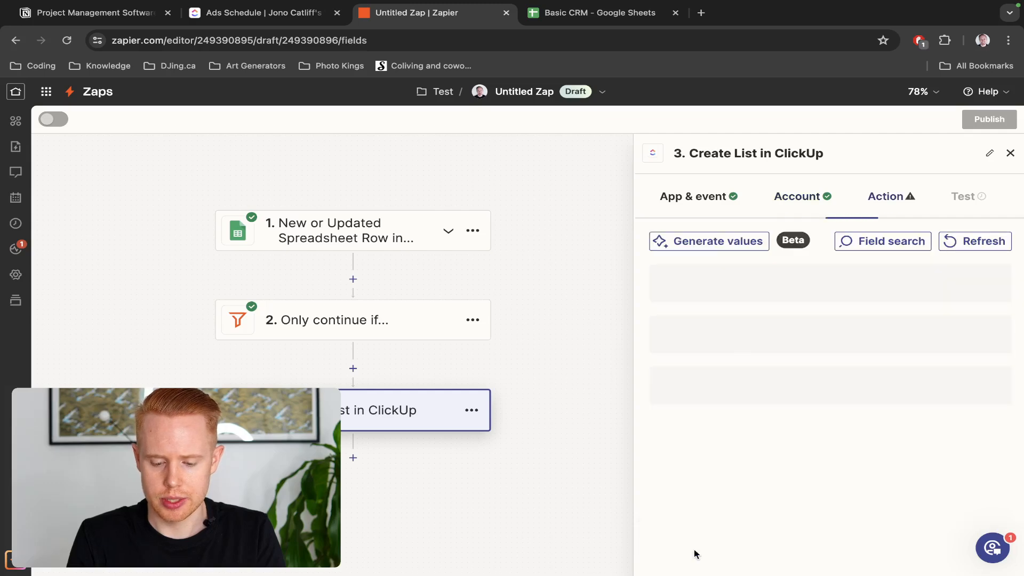
pyautogui.click(739, 295)
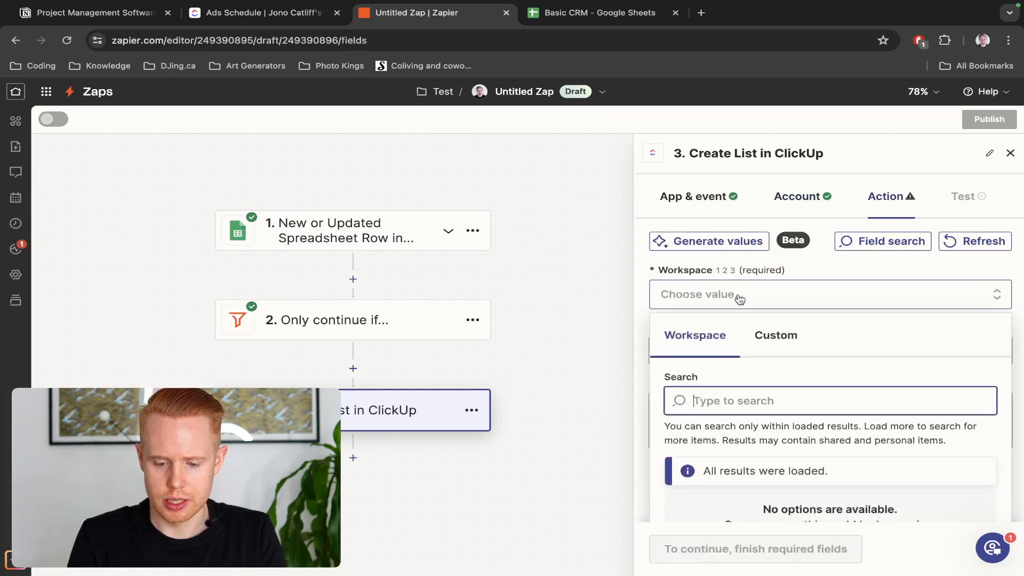
pyautogui.scroll(-3, 739, 298)
pyautogui.scroll(3, 738, 295)
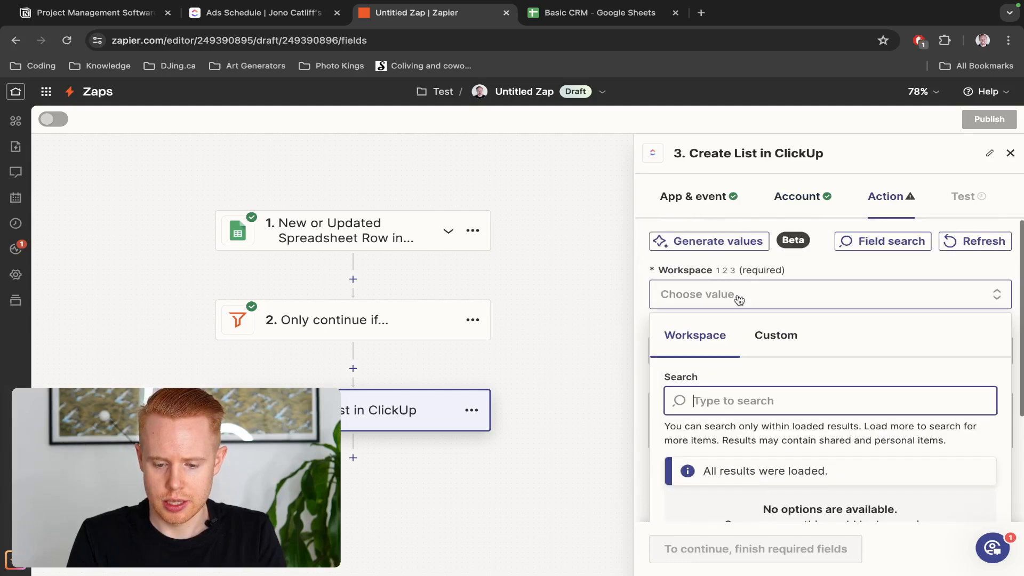
pyautogui.click(733, 297)
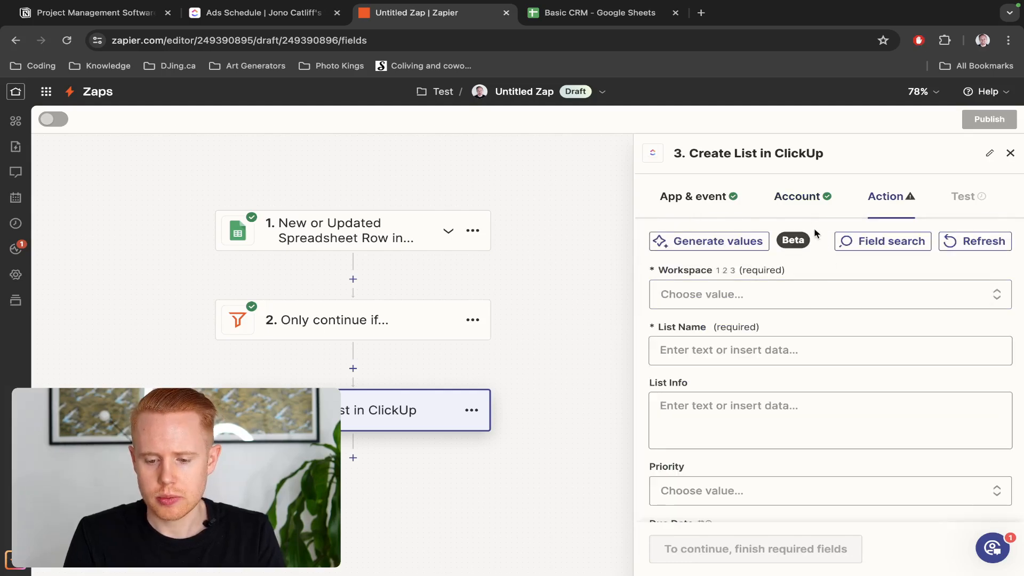
pyautogui.click(809, 196)
# Connect a new ClickUp account authorised for the workspace and continue to the action fields
pyautogui.click(921, 258)
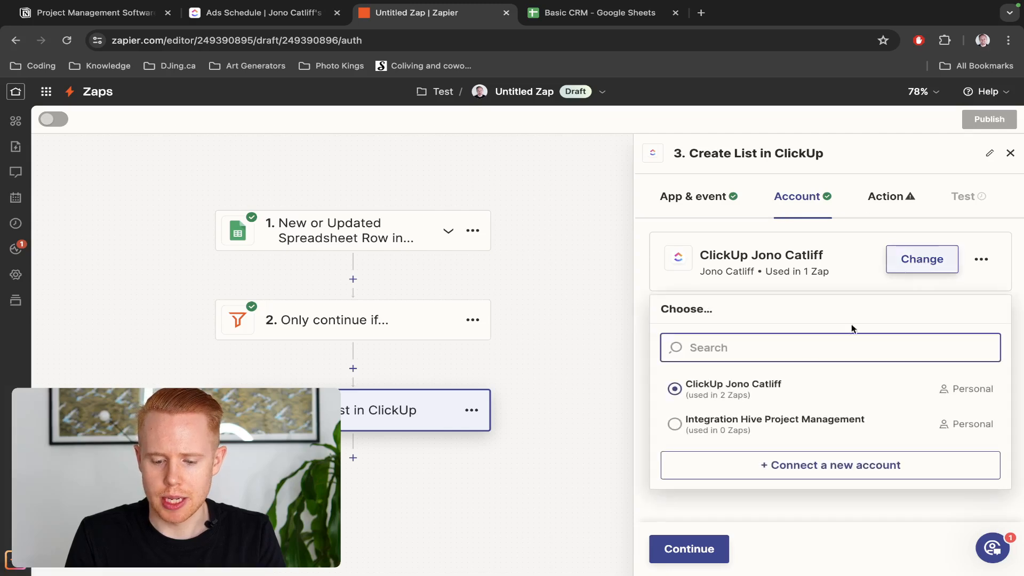
pyautogui.click(783, 459)
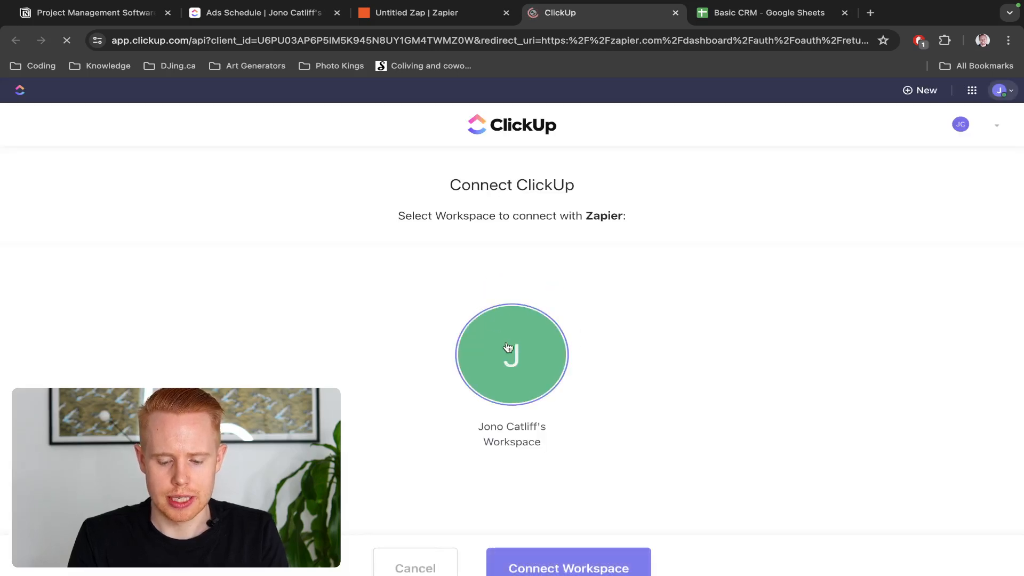
pyautogui.click(612, 569)
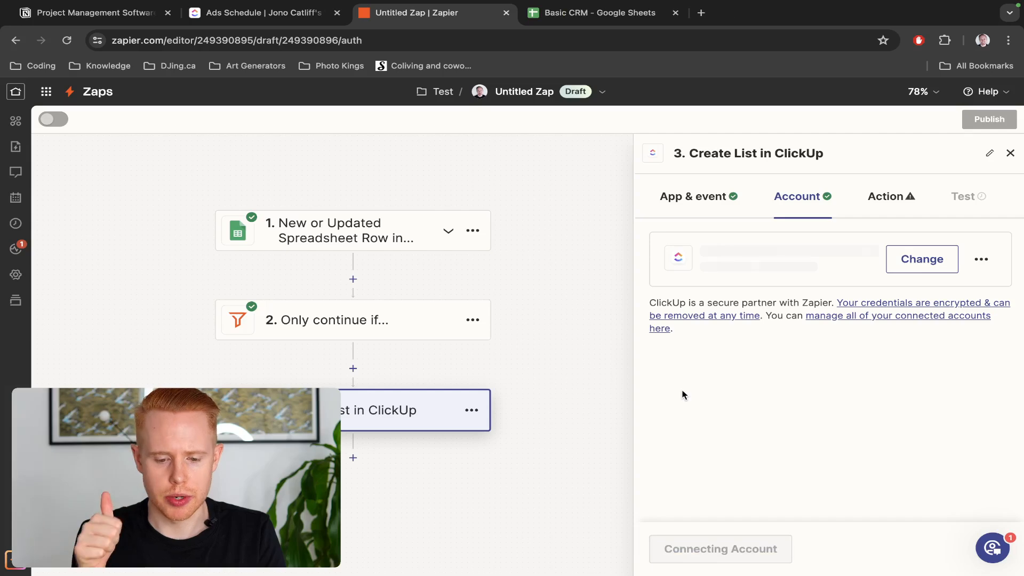
pyautogui.click(708, 551)
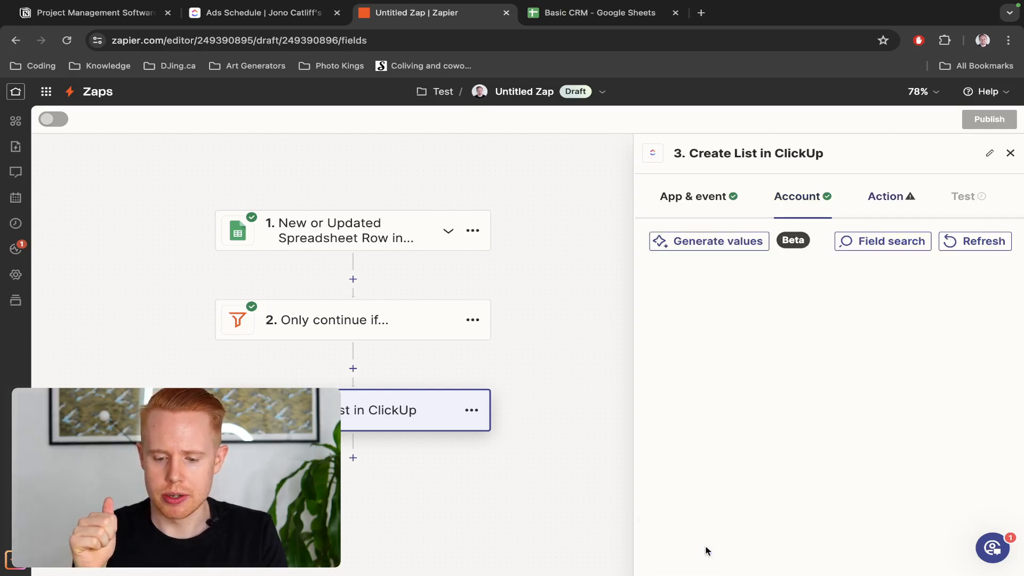
pyautogui.click(749, 295)
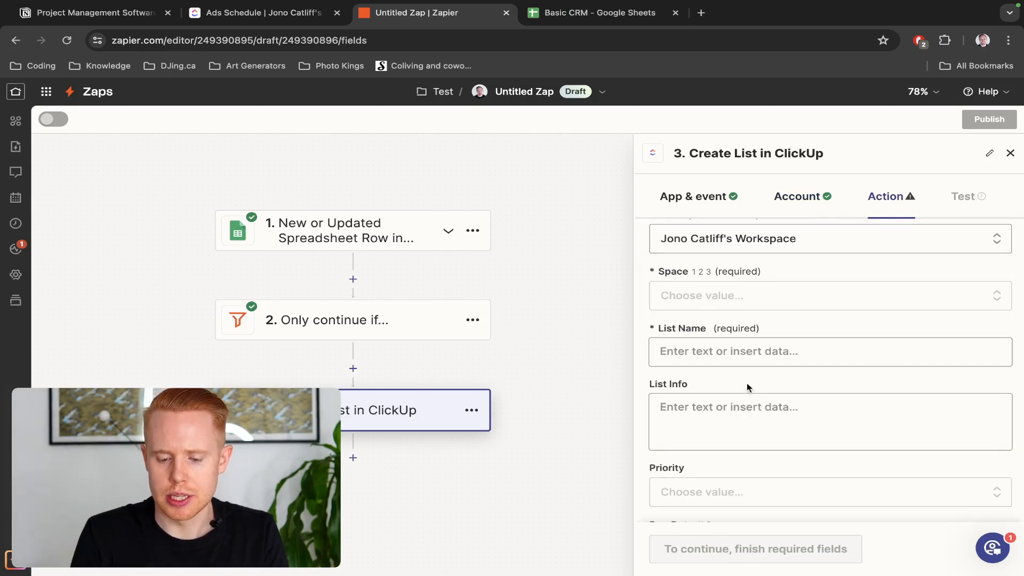
pyautogui.click(746, 298)
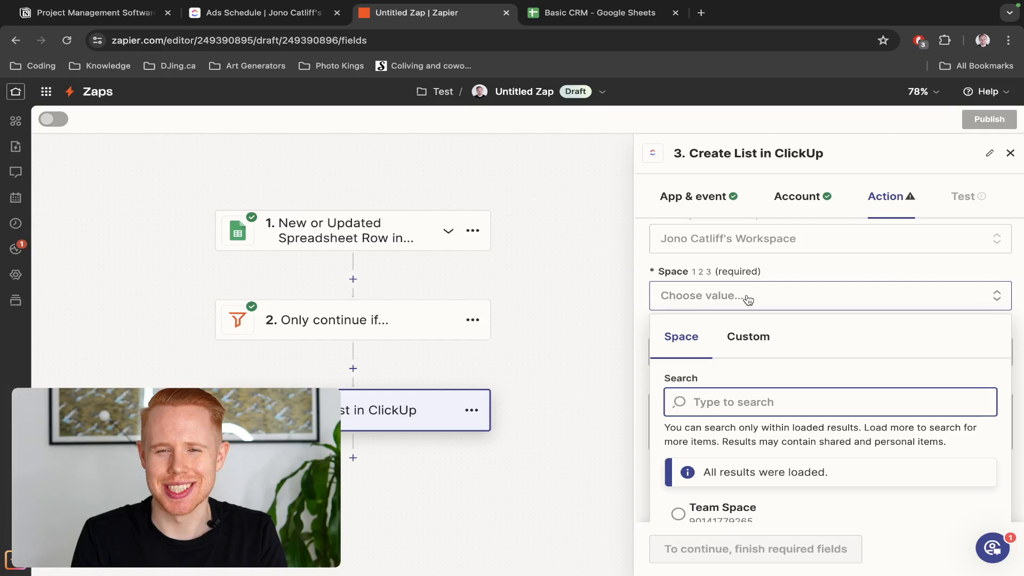
pyautogui.scroll(-2, 747, 300)
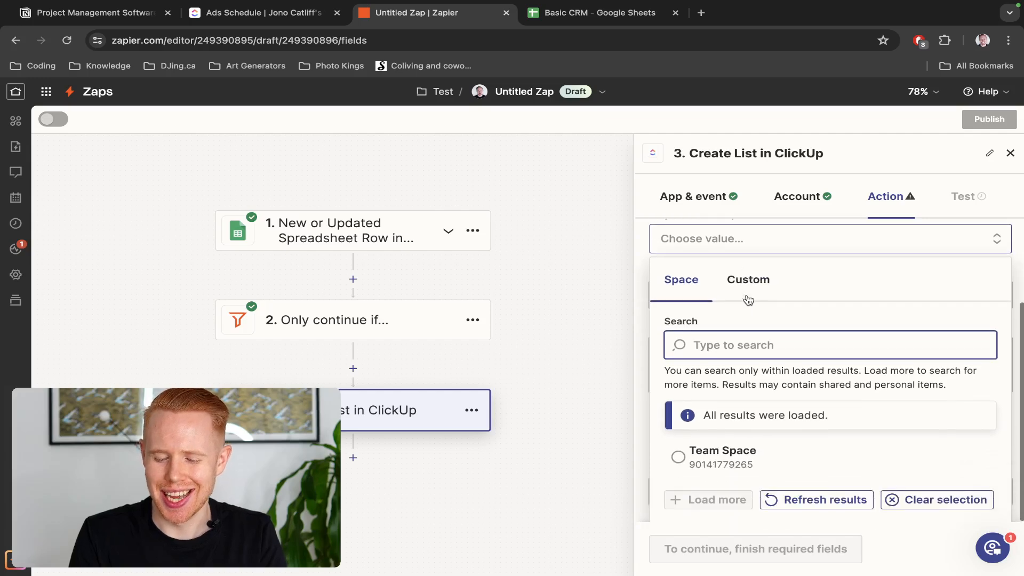
pyautogui.click(724, 453)
pyautogui.scroll(3, 766, 333)
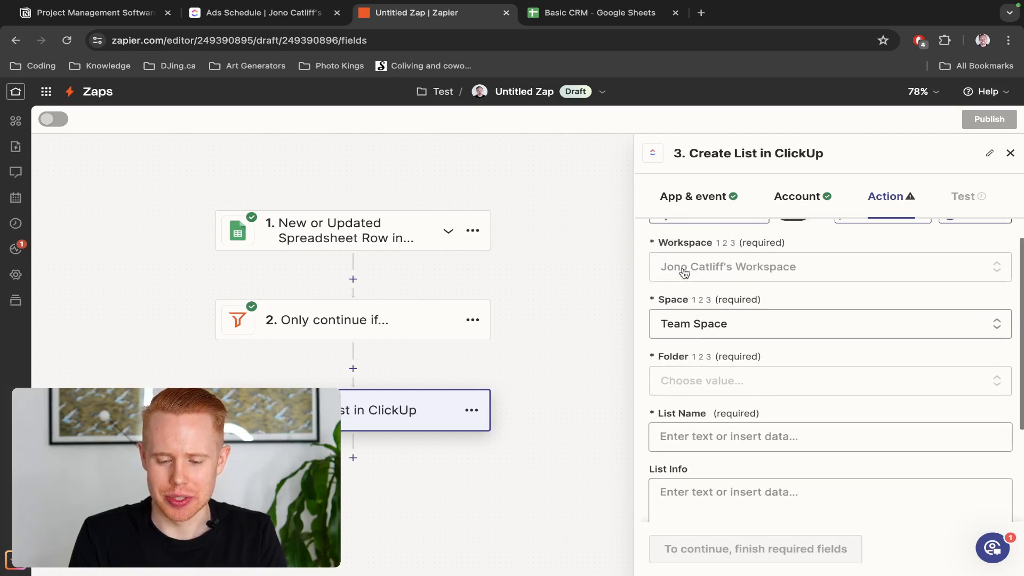
pyautogui.hotkey('ctrl', 'Tab')
pyautogui.hotkey('ctrl', 'shift', 'Tab')
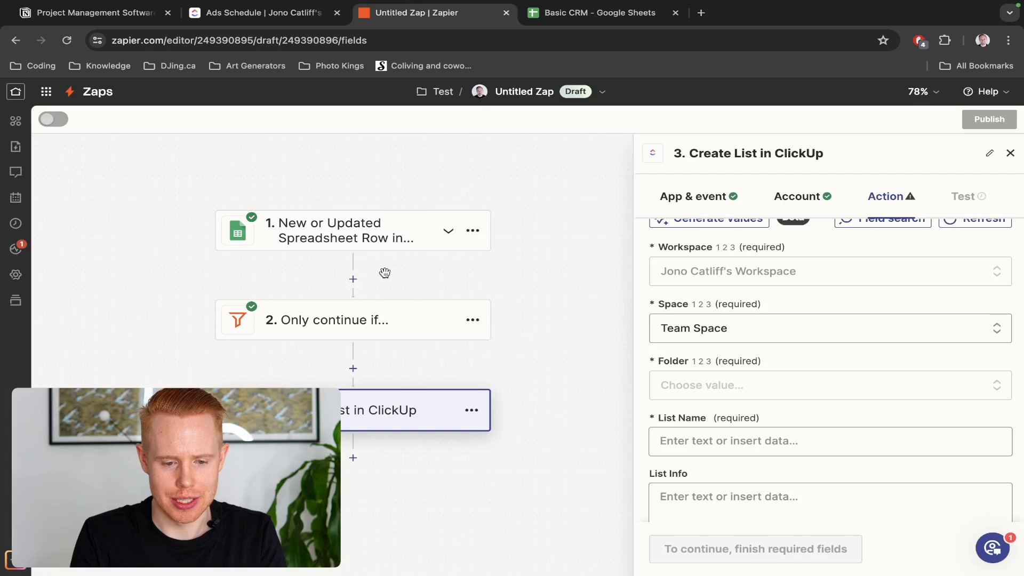
pyautogui.hotkey('ctrl', 'shift', 'Tab')
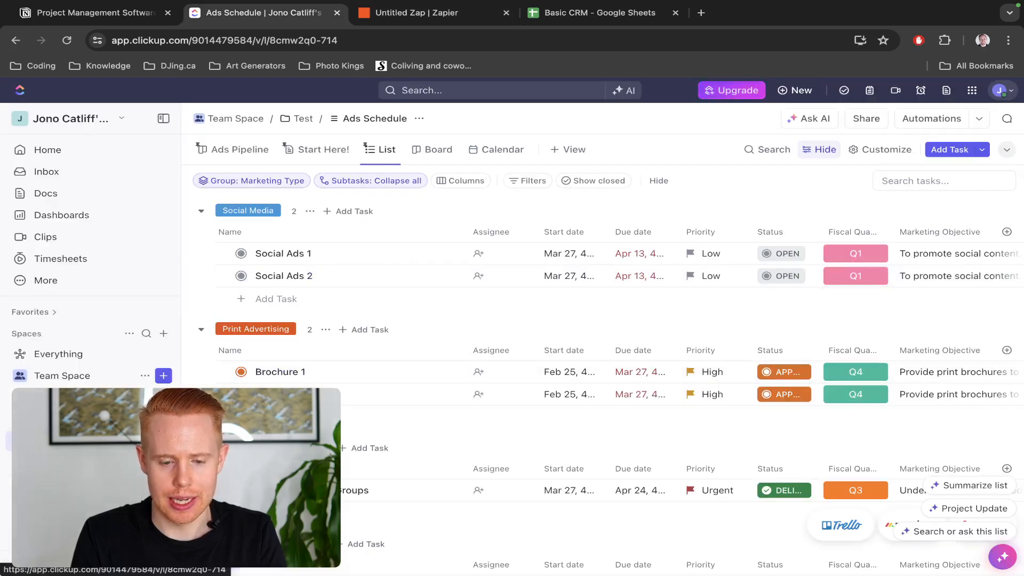
pyautogui.hotkey('ctrl', 'Tab')
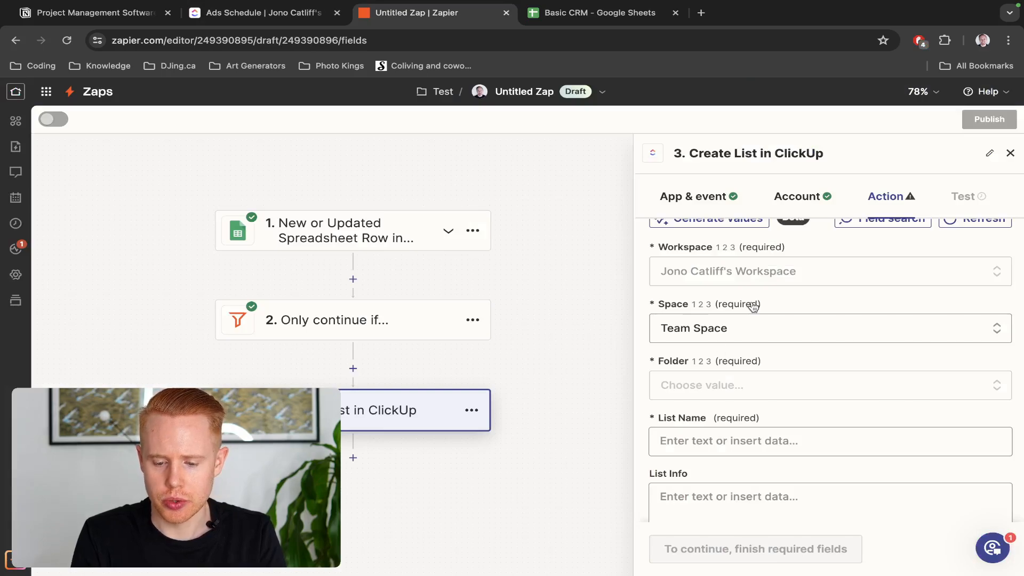
# Set the Create List folder to Test
pyautogui.click(704, 382)
pyautogui.scroll(-3, 704, 379)
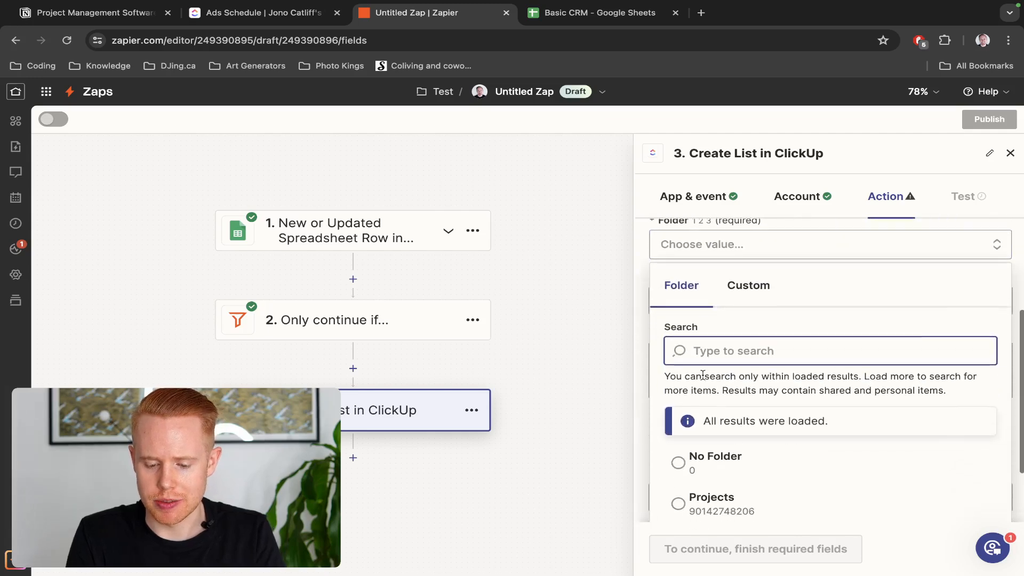
pyautogui.scroll(-2, 733, 427)
pyautogui.click(726, 453)
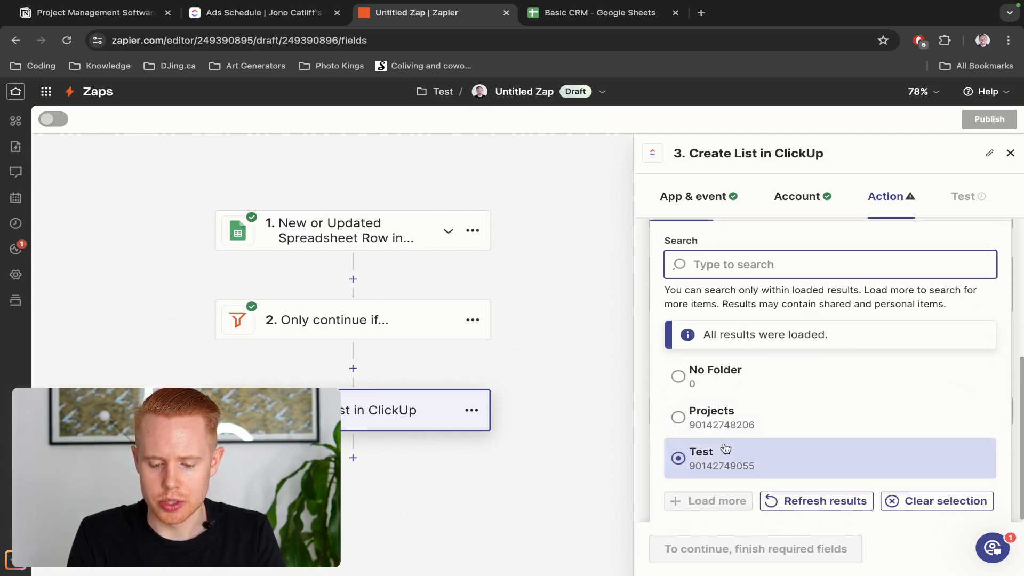
pyautogui.scroll(3, 746, 335)
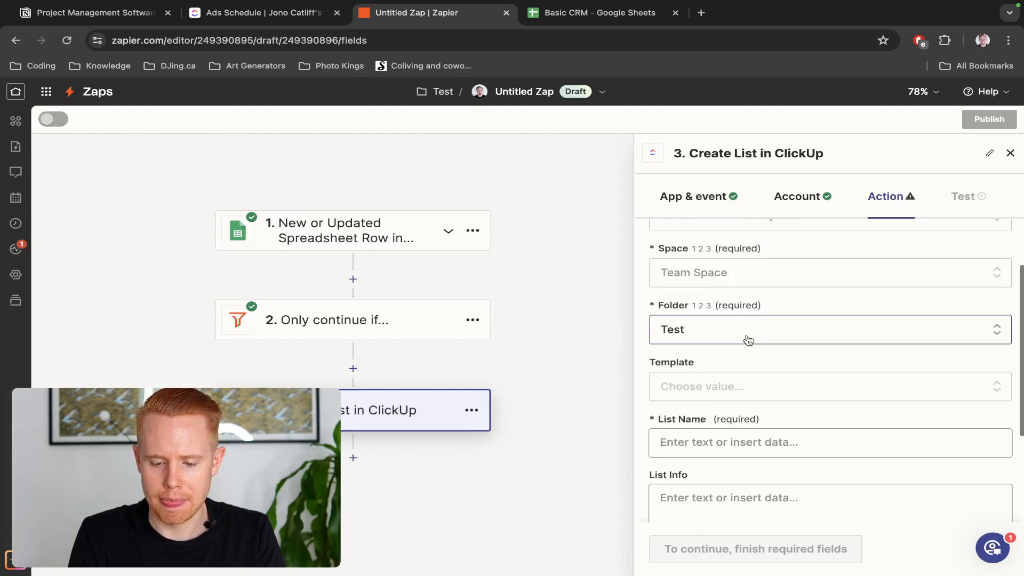
# Choose the Ads Schedule template, after checking that list in ClickUp
pyautogui.click(715, 384)
pyautogui.scroll(-3, 716, 382)
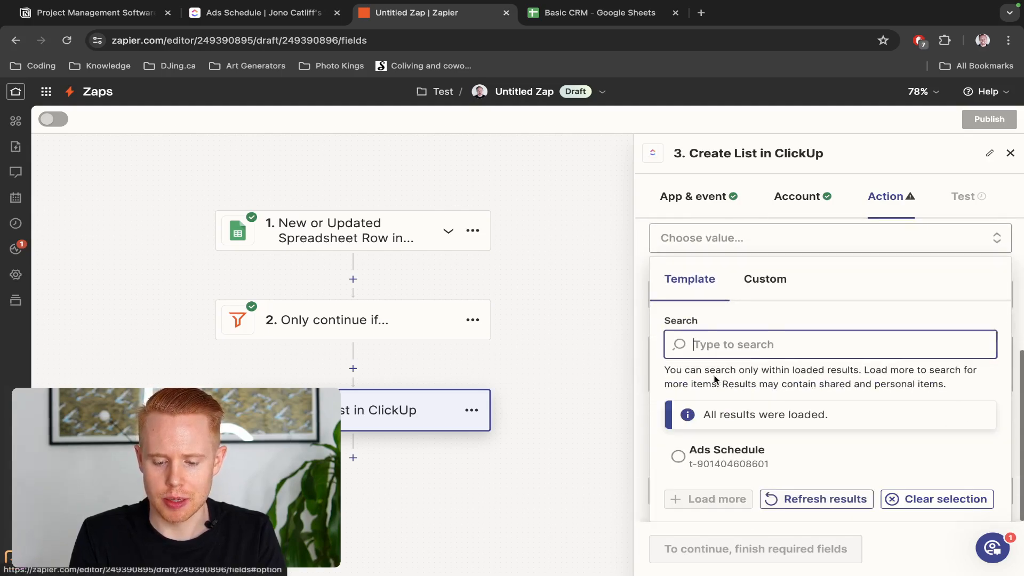
pyautogui.click(727, 455)
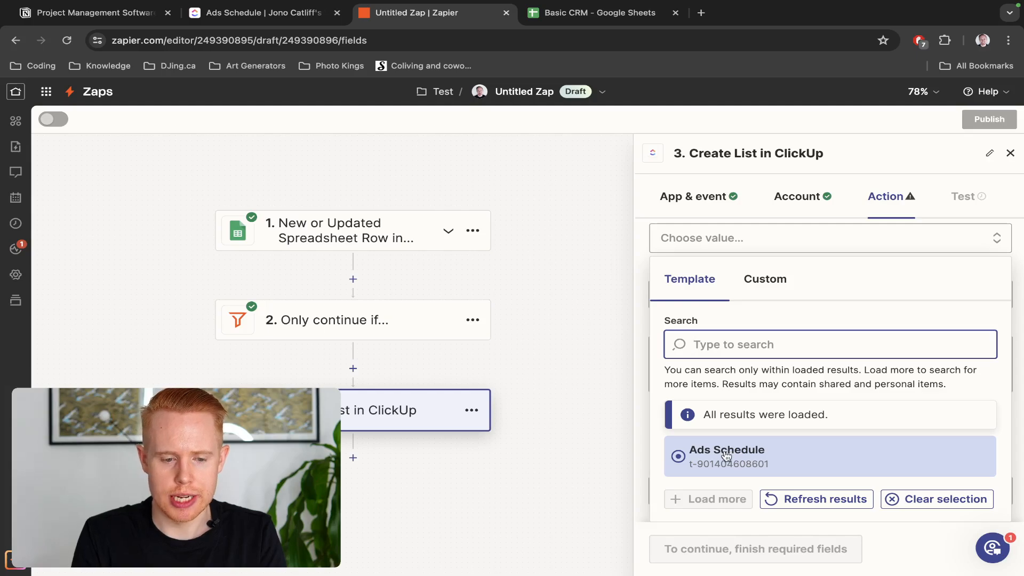
pyautogui.hotkey('ctrl', 'shift', 'Tab')
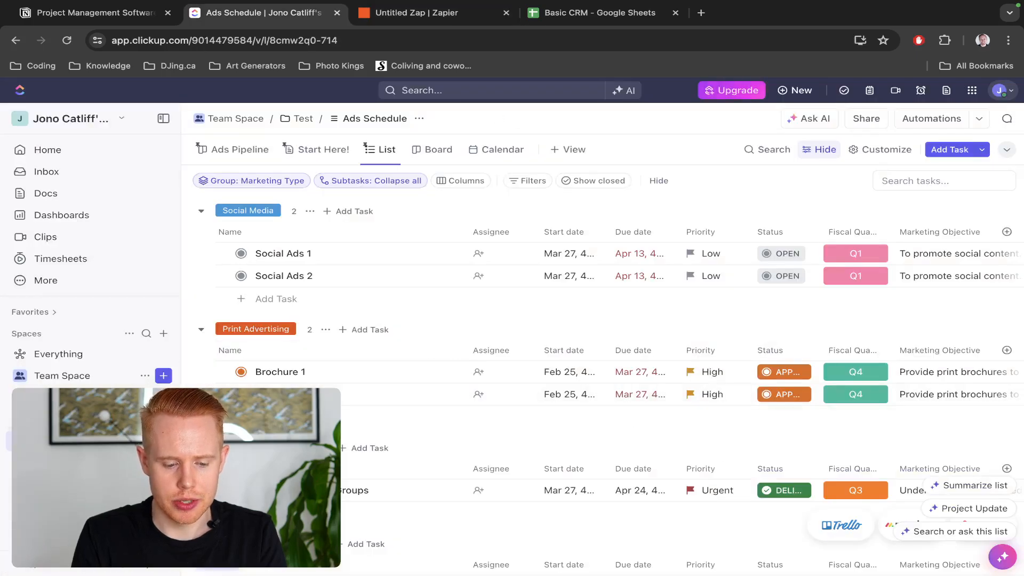
pyautogui.click(145, 441)
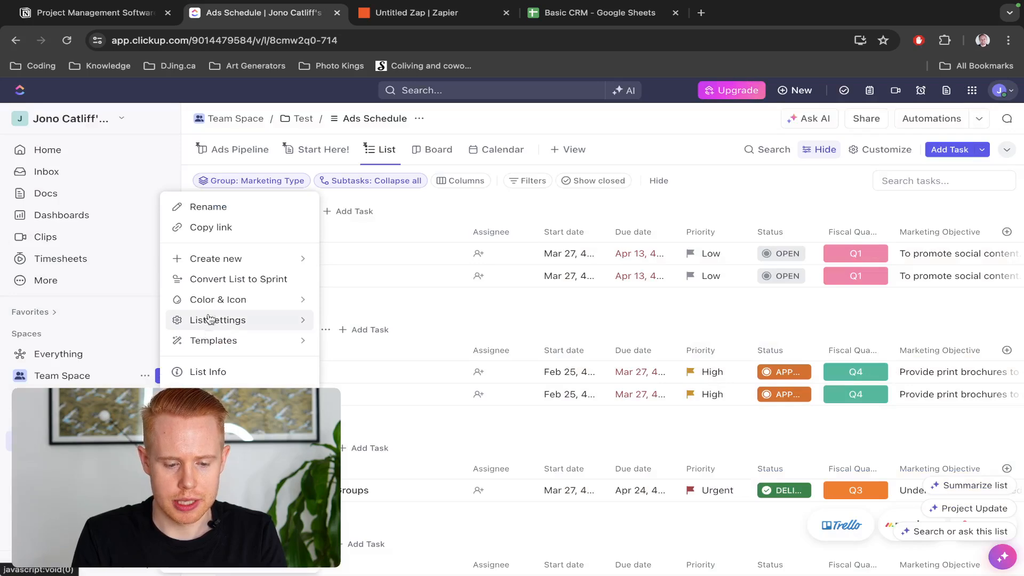
pyautogui.moveTo(212, 346)
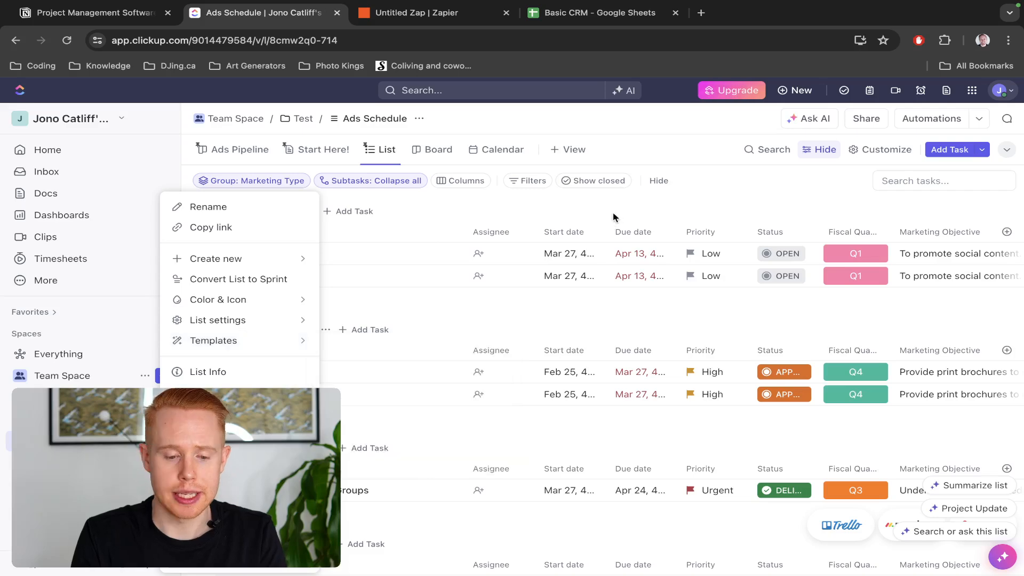
pyautogui.click(476, 221)
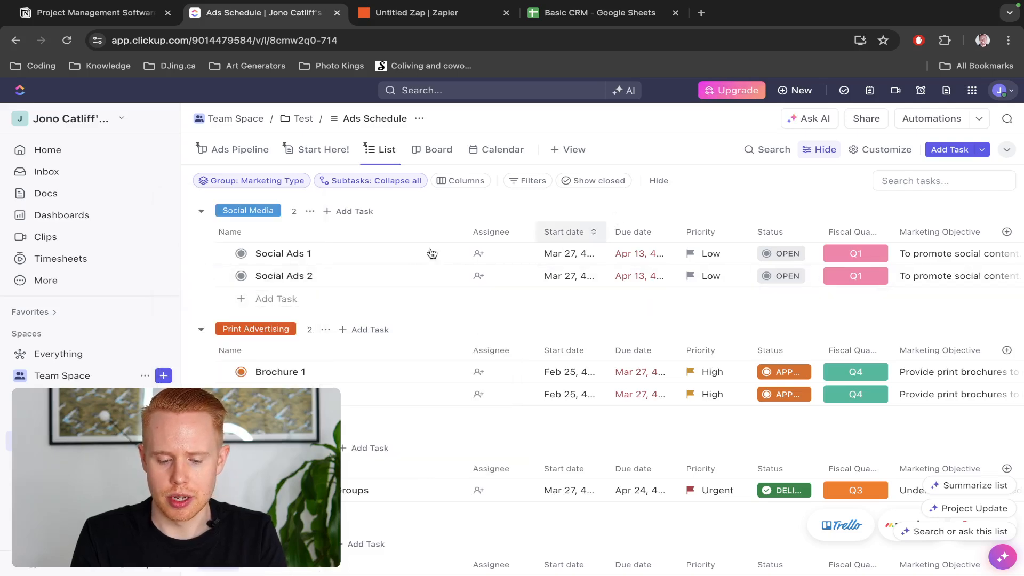
pyautogui.hotkey('ctrl', 'Tab')
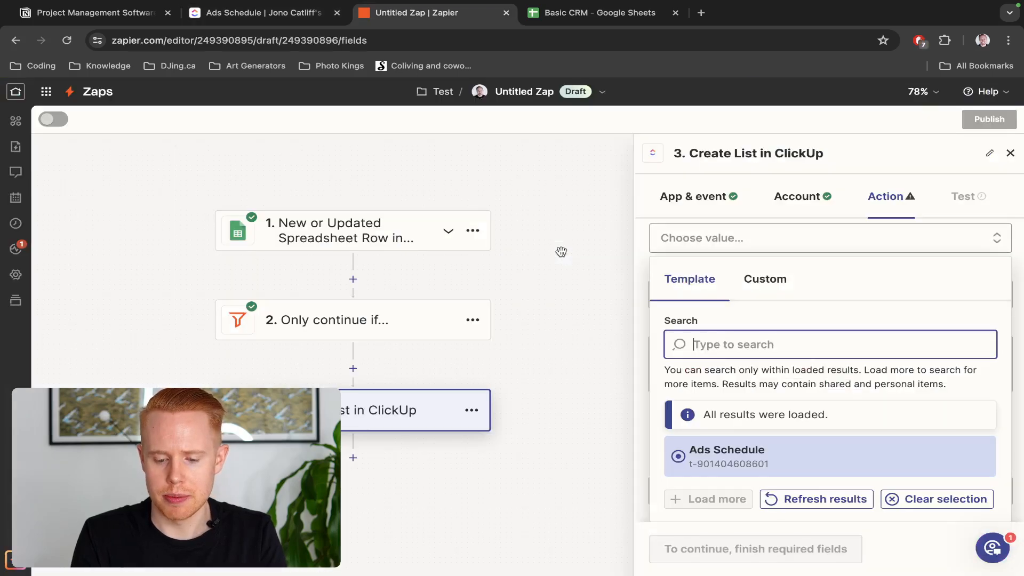
pyautogui.click(747, 460)
# Start the List Name and insert the sheet's Name field from the trigger data
pyautogui.scroll(4, 779, 339)
pyautogui.scroll(1, 779, 338)
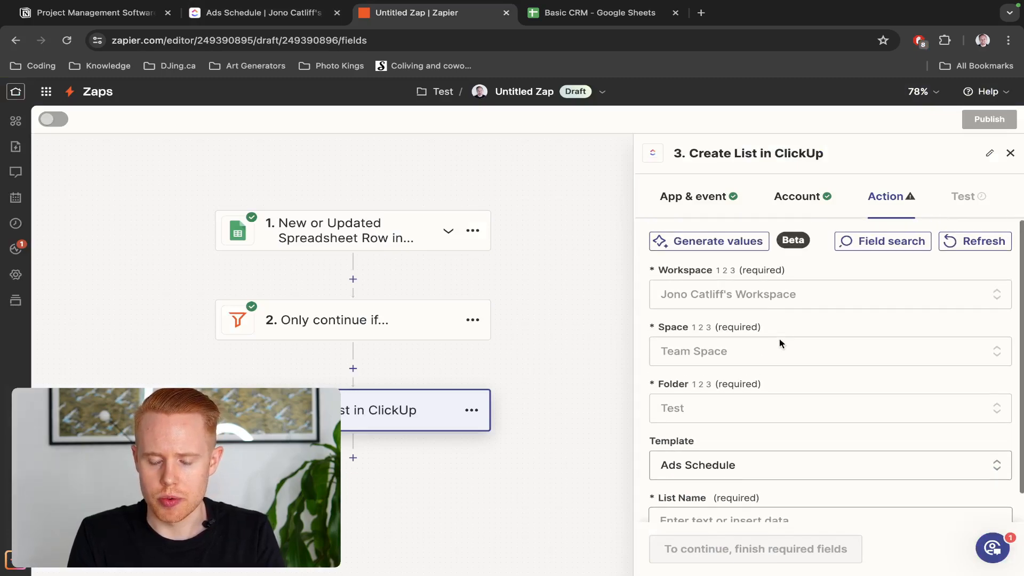
pyautogui.scroll(-1, 779, 339)
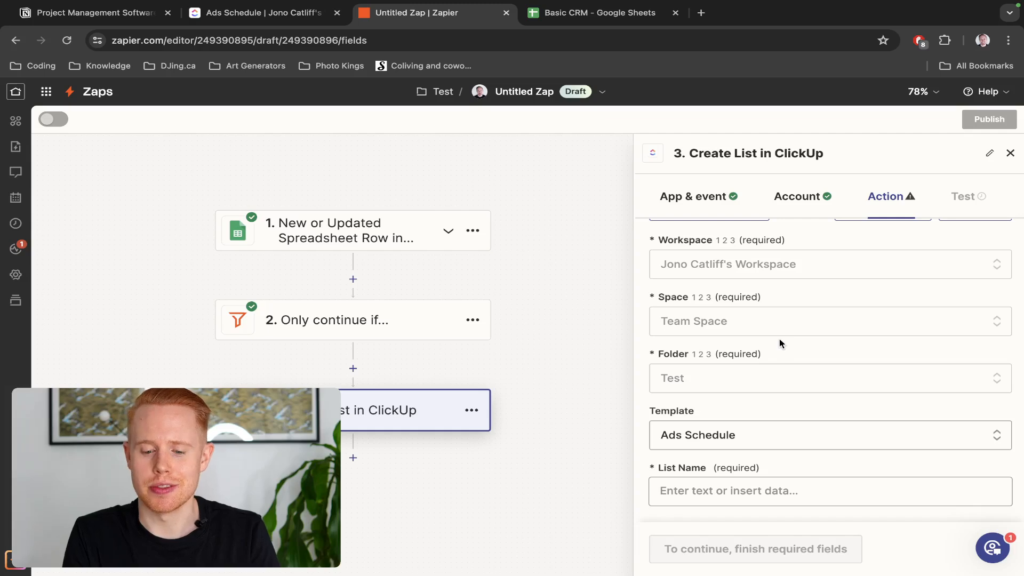
pyautogui.click(743, 490)
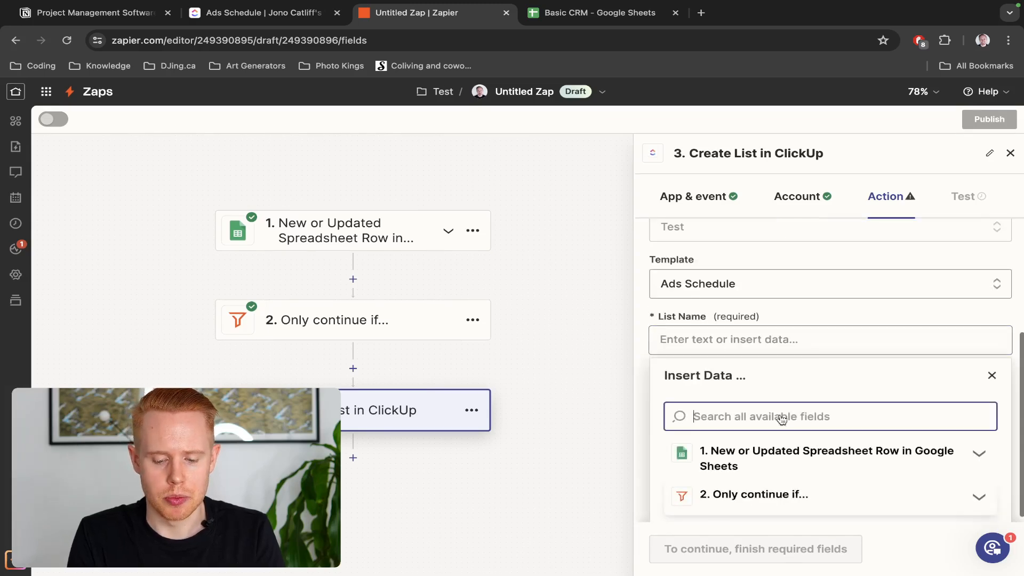
pyautogui.click(770, 343)
pyautogui.write('Ads Schedule')
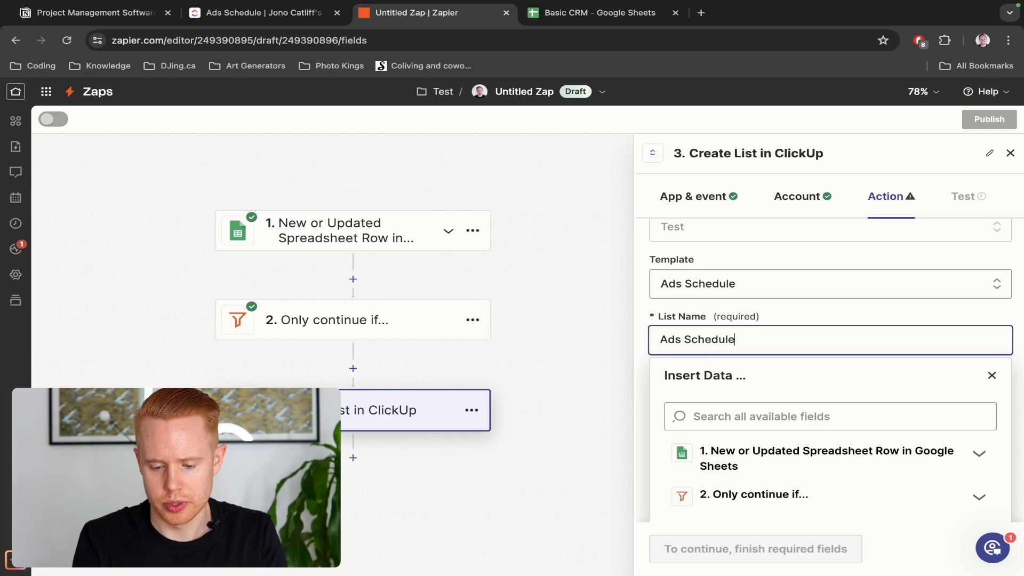
pyautogui.click(773, 415)
pyautogui.write('name')
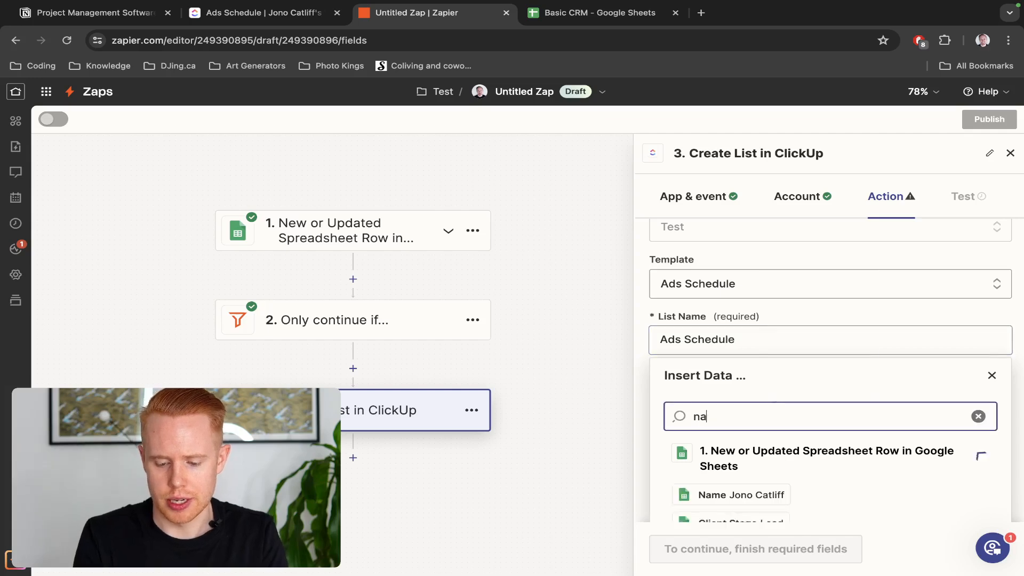
pyautogui.click(739, 488)
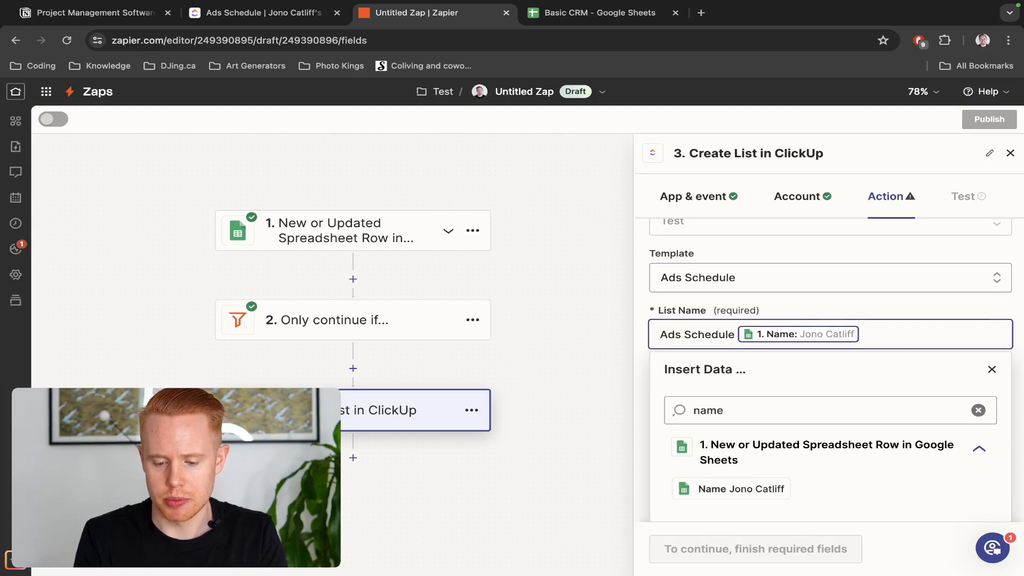
# Move the Name value to the front and add 's to read Name's Ads Schedule
pyautogui.press('BackSpace')
pyautogui.write('1. Name: Jono Catliff')
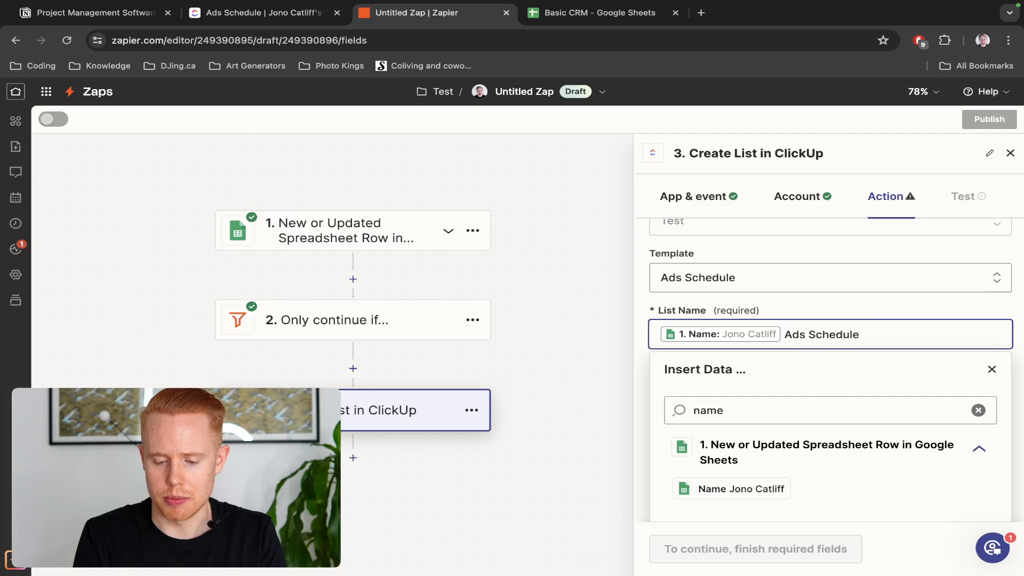
pyautogui.click(903, 308)
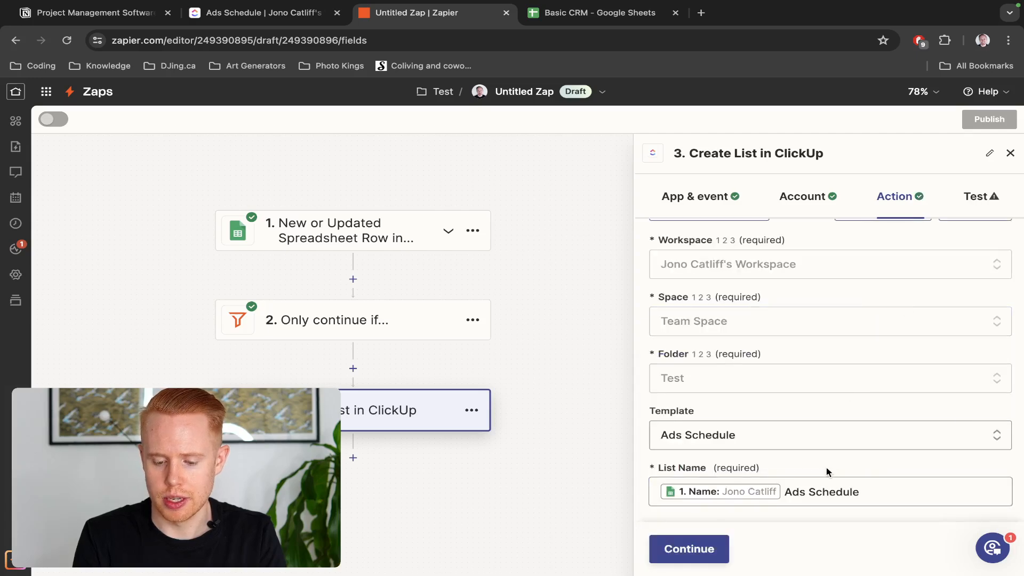
pyautogui.click(785, 490)
pyautogui.write("'s")
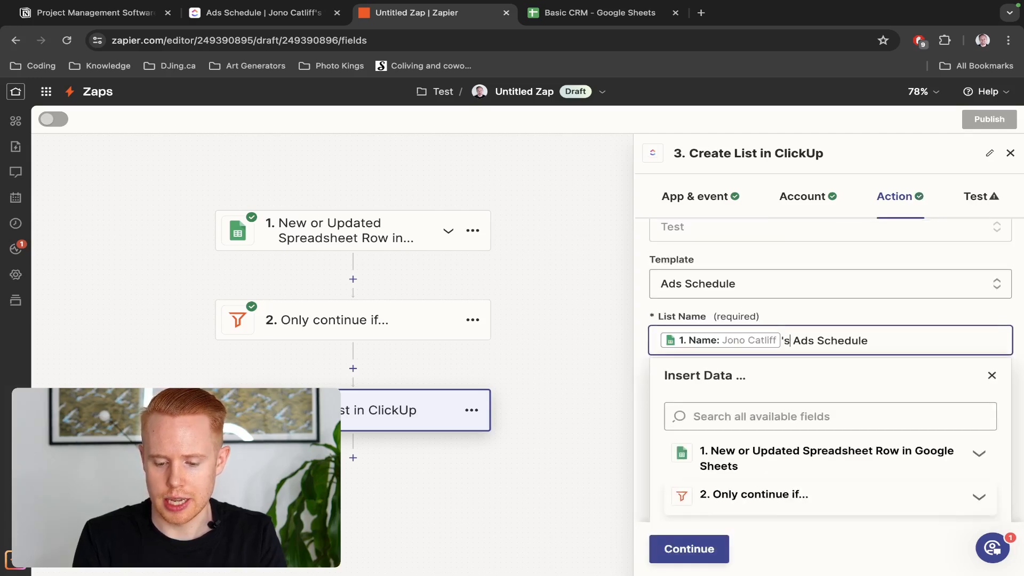
pyautogui.click(880, 324)
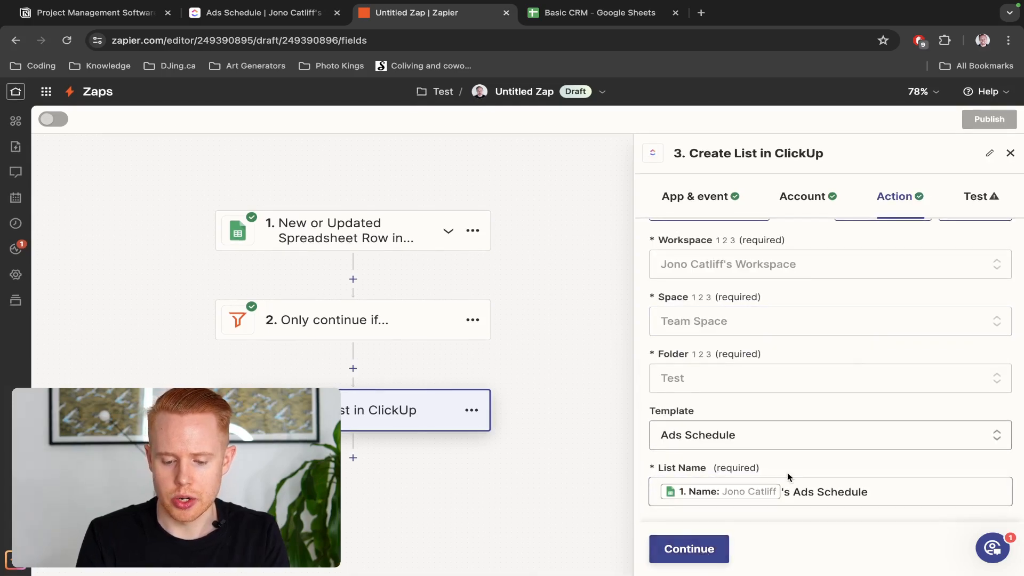
# Test the Create List step to create the personalised Ads Schedule list, then view it in ClickUp
pyautogui.click(700, 562)
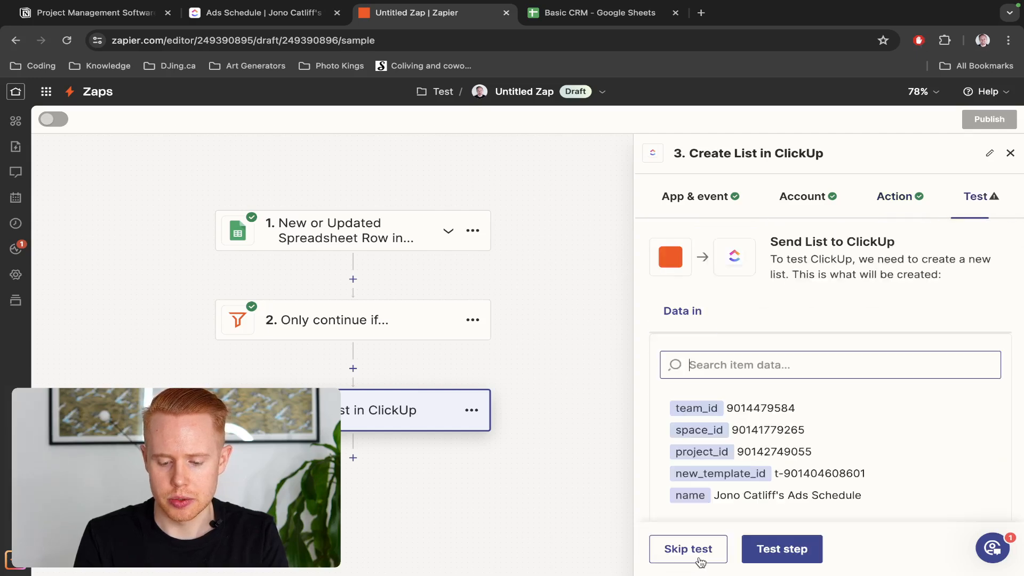
pyautogui.scroll(-2, 757, 238)
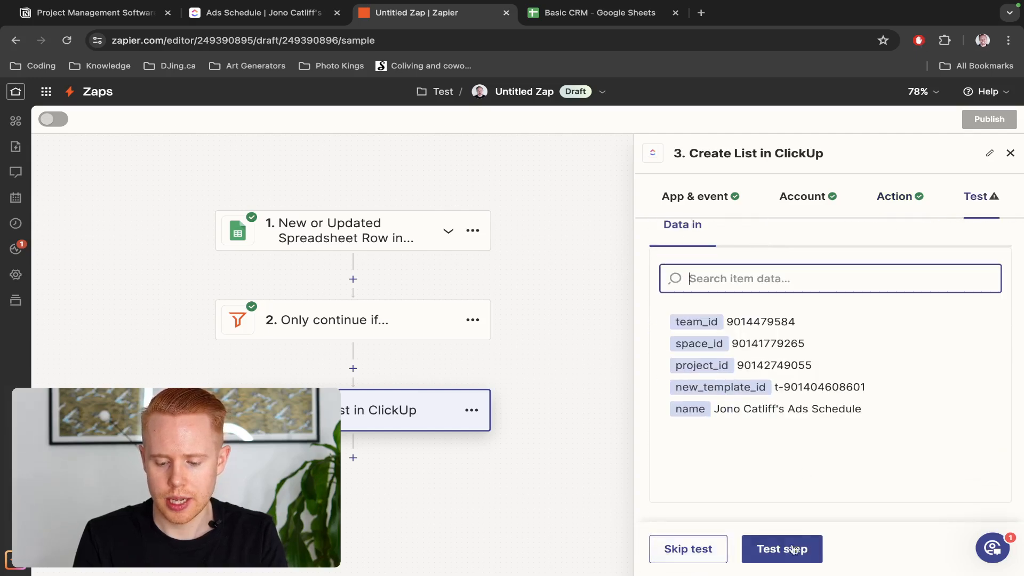
pyautogui.click(788, 551)
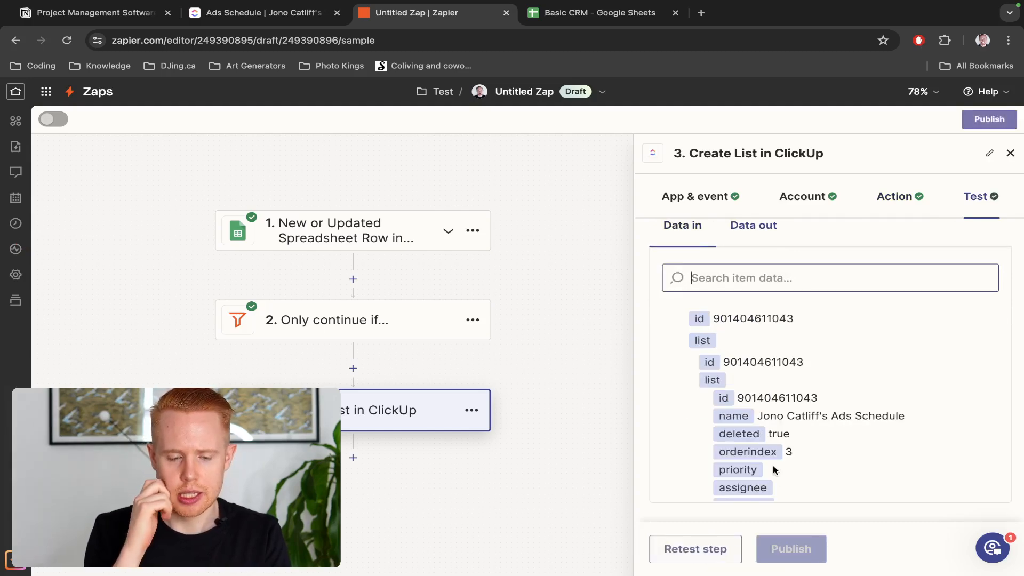
pyautogui.hotkey('ctrl', 'shift', 'Tab')
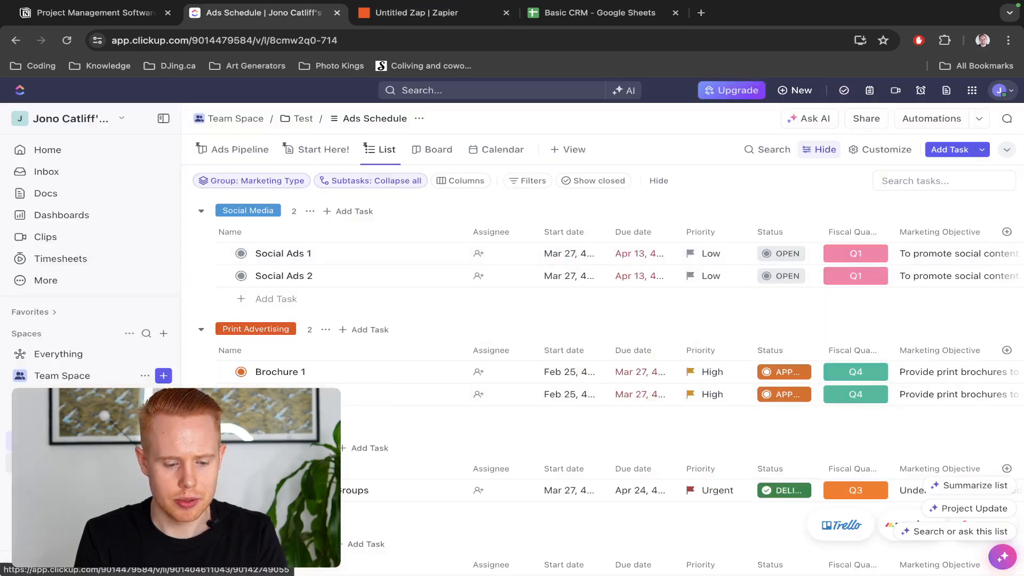
# Open the new personalised Ads Schedule list, then open E2's Client Stage choices in the CRM sheet
pyautogui.click(85, 462)
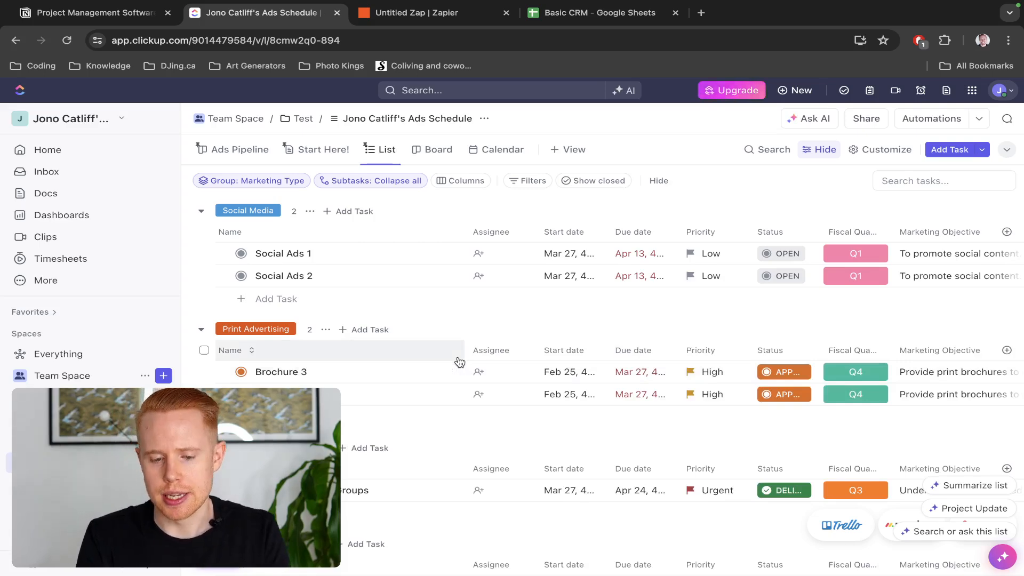
pyautogui.hotkey('ctrl', 'Tab')
pyautogui.hotkey('ctrl', 'Tab')
pyautogui.click(516, 239)
pyautogui.click(508, 264)
pyautogui.click(516, 245)
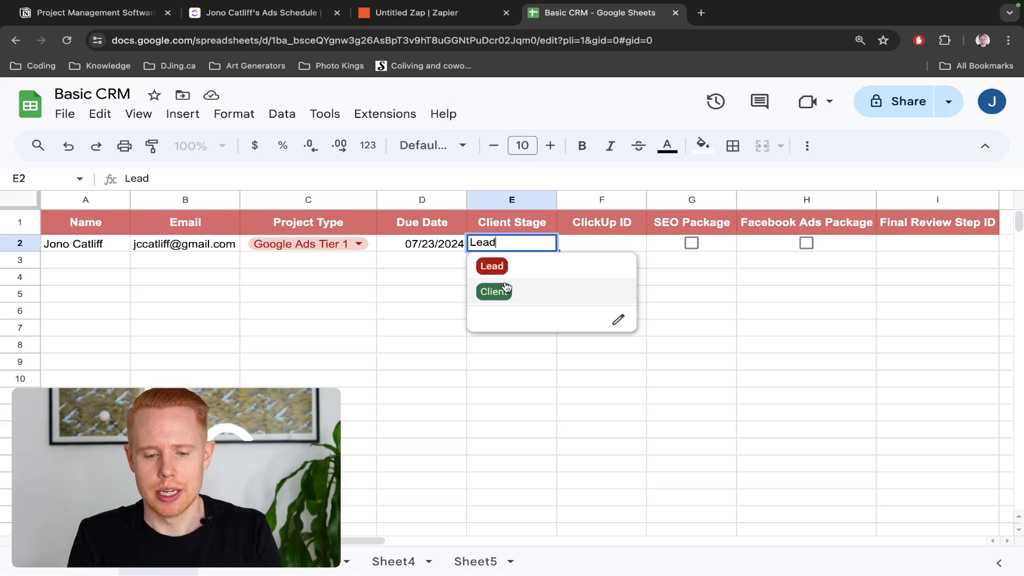
# Set E2's Client Stage to Lead and add a new step after Create List in the zap
pyautogui.hotkey('ctrl', 'shift', 'Tab')
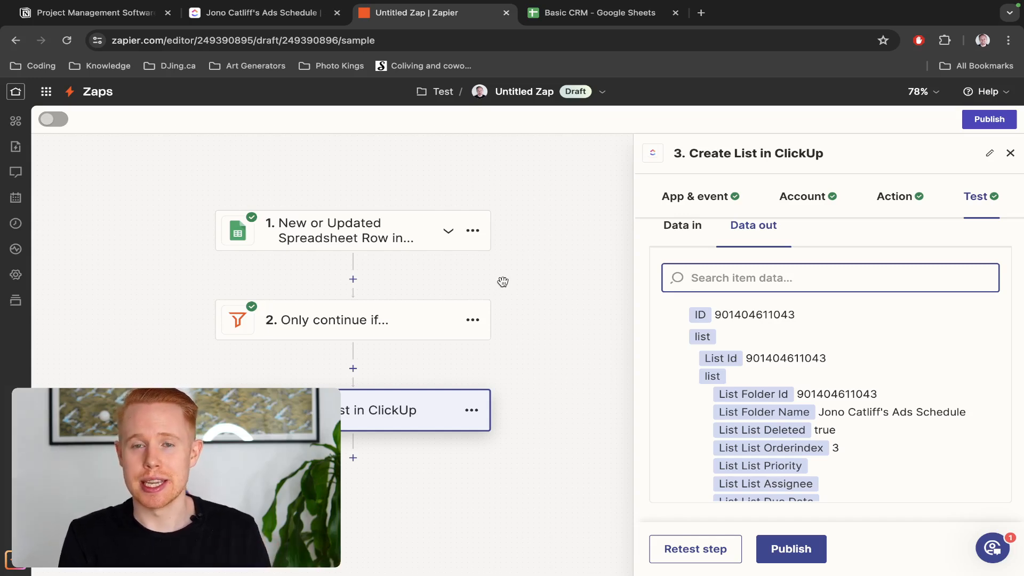
pyautogui.hotkey('ctrl', 'Tab')
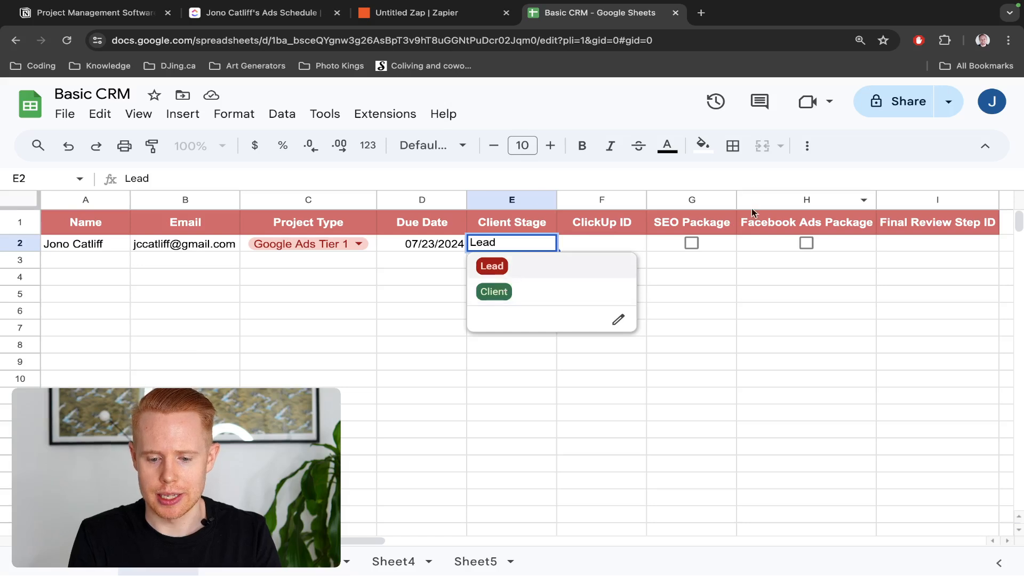
pyautogui.click(726, 241)
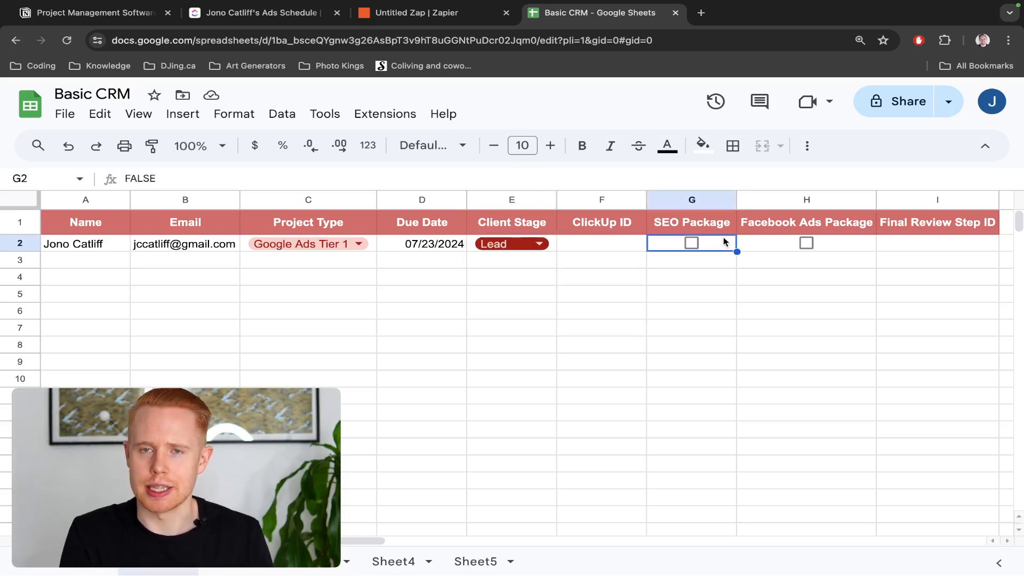
pyautogui.hotkey('ctrl', 'shift', 'Tab')
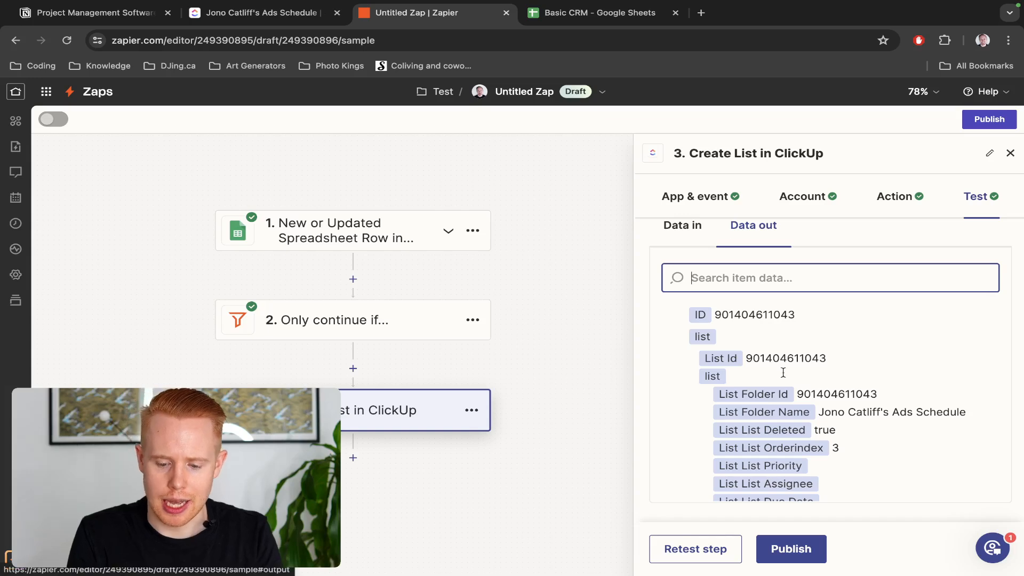
pyautogui.click(353, 458)
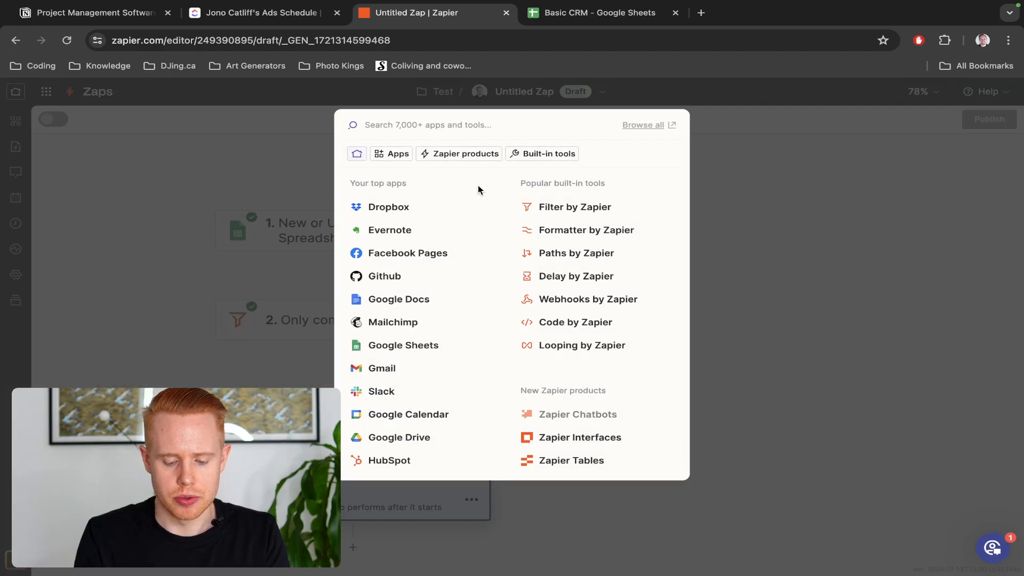
# Make step 4 a ClickUp Create Task action and confirm the connected ClickUp account
pyautogui.write('click')
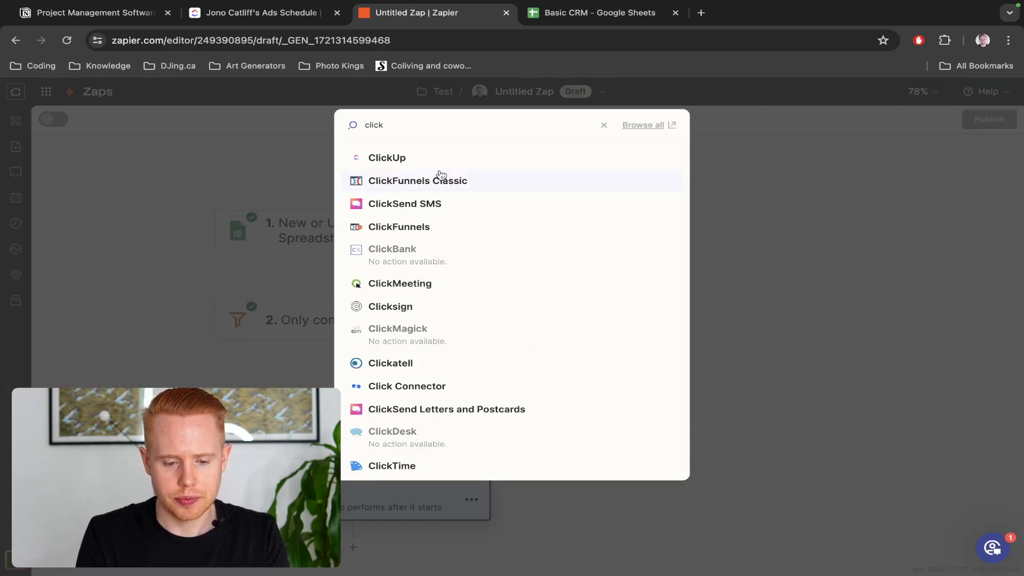
pyautogui.click(432, 159)
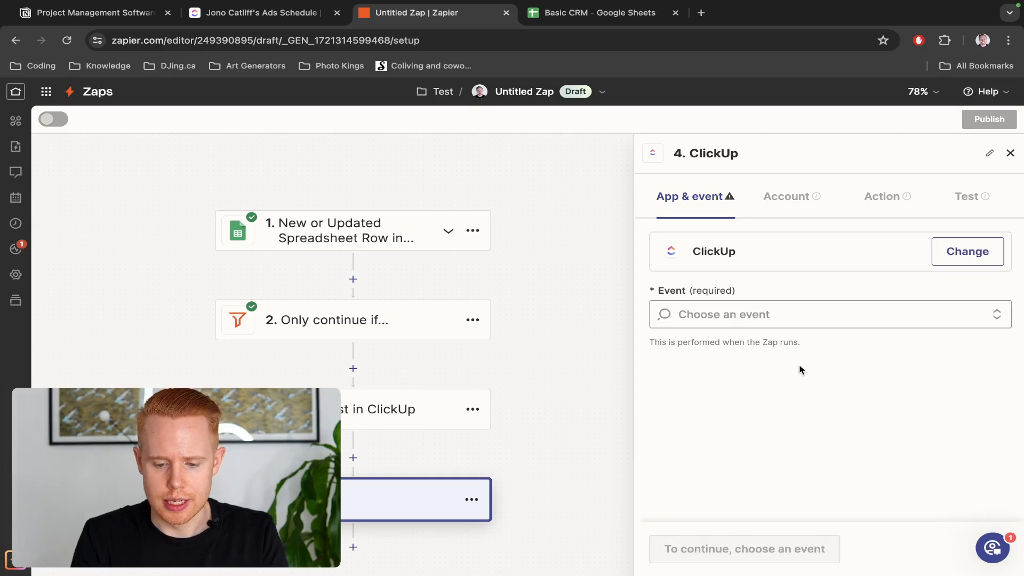
pyautogui.click(743, 307)
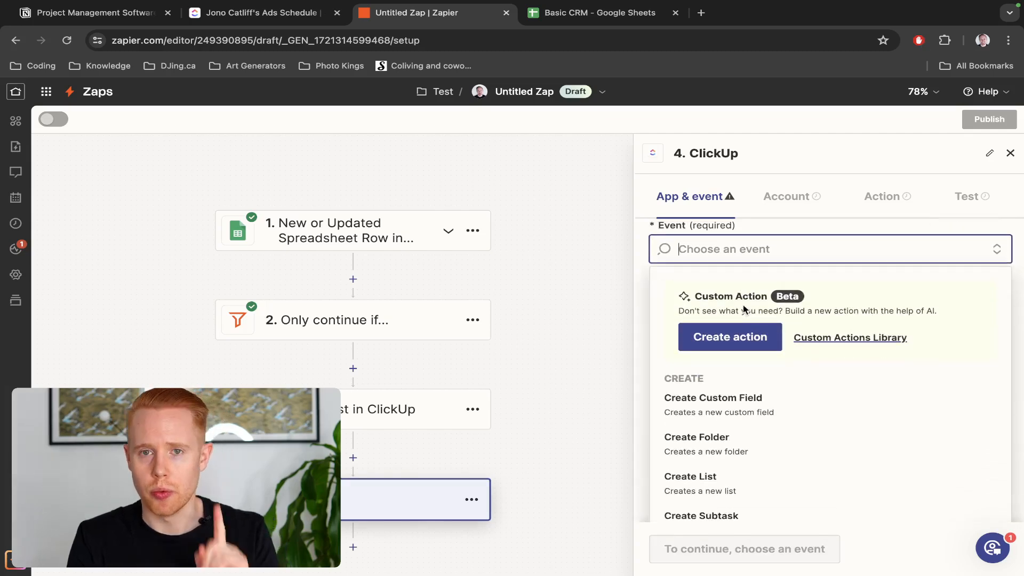
pyautogui.scroll(-2, 687, 496)
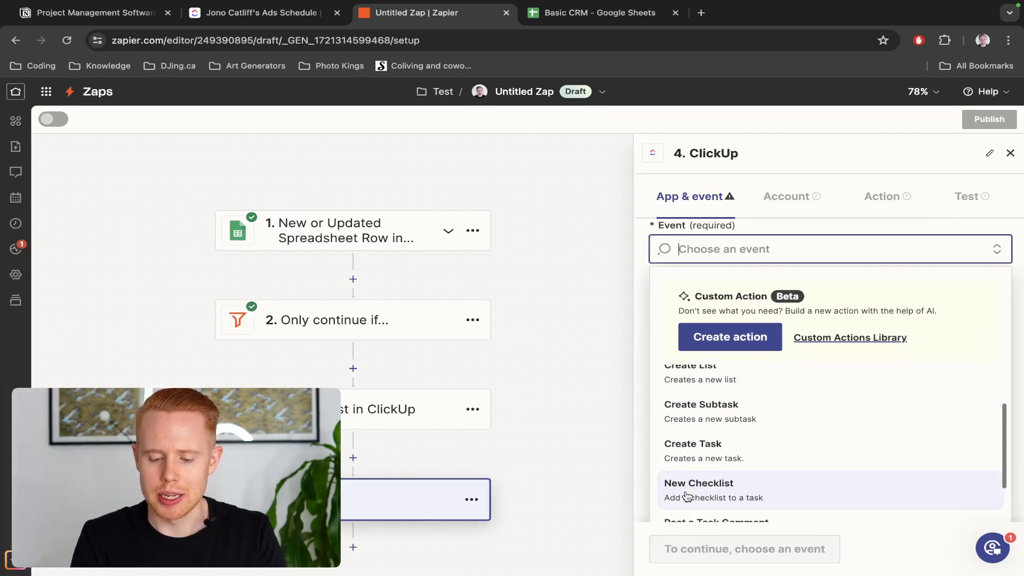
pyautogui.click(712, 459)
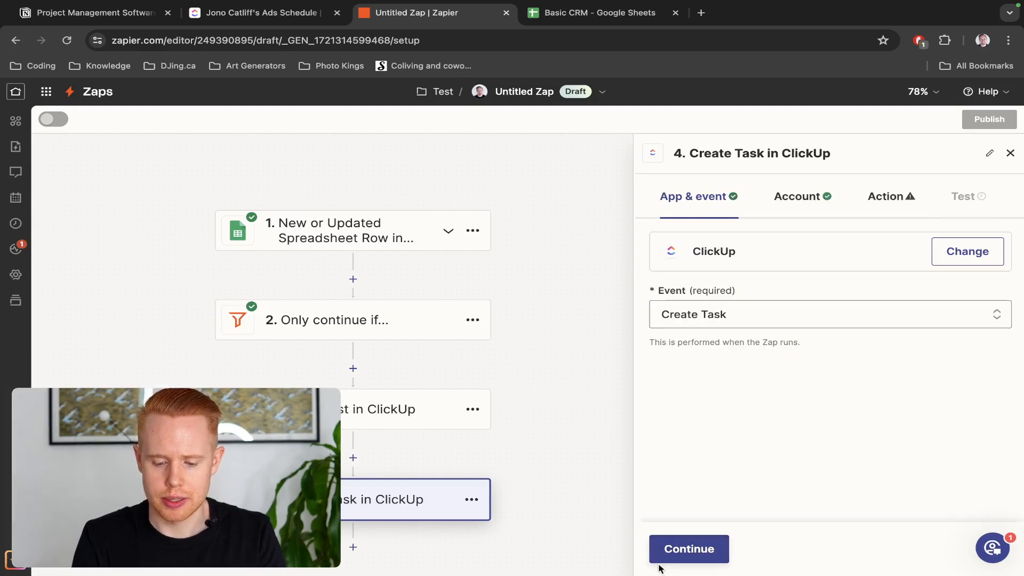
pyautogui.click(668, 550)
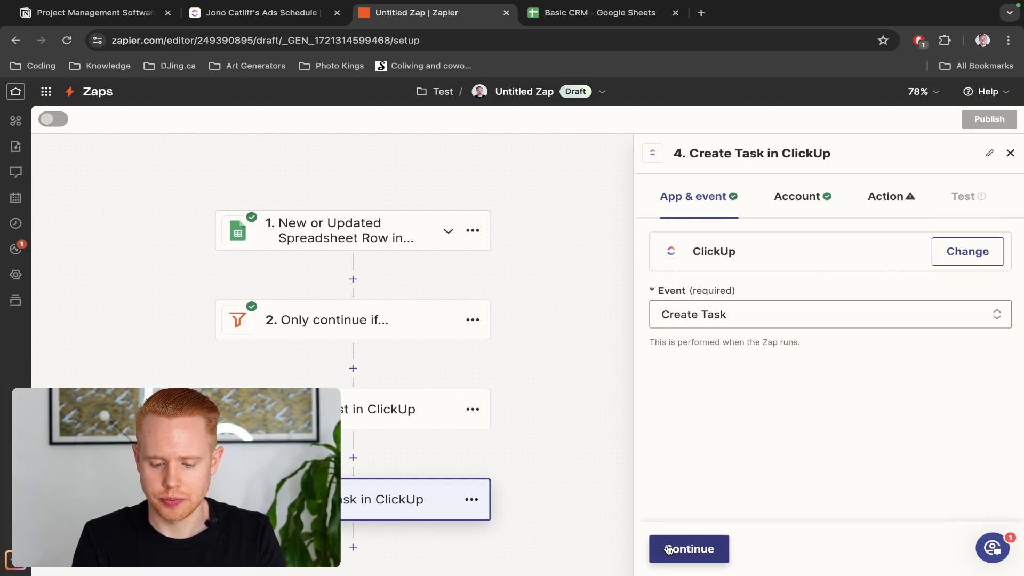
pyautogui.click(697, 563)
# Pick the workspace, Team Space as the space, and Test as the folder for the task
pyautogui.click(761, 299)
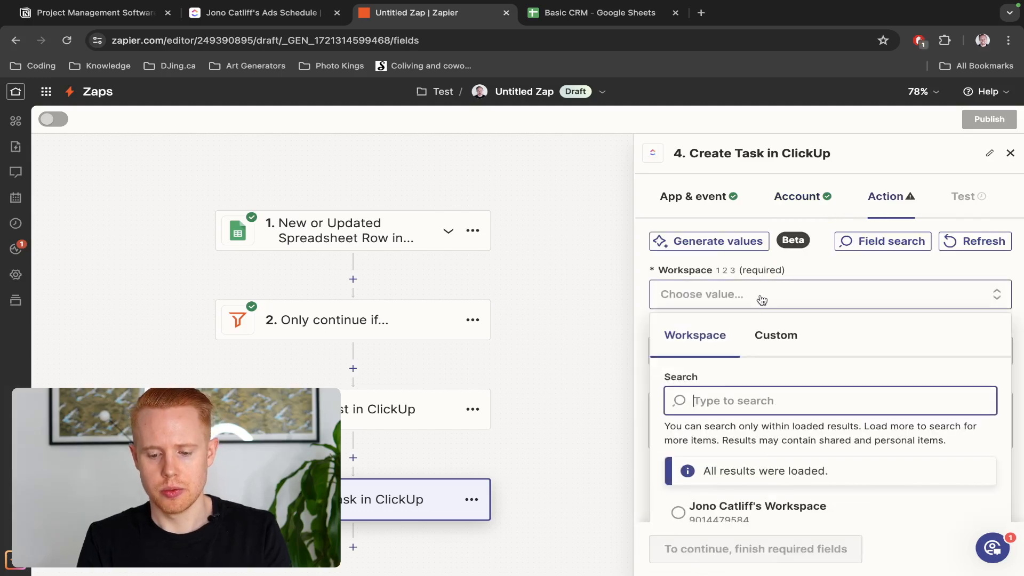
pyautogui.scroll(-8, 739, 341)
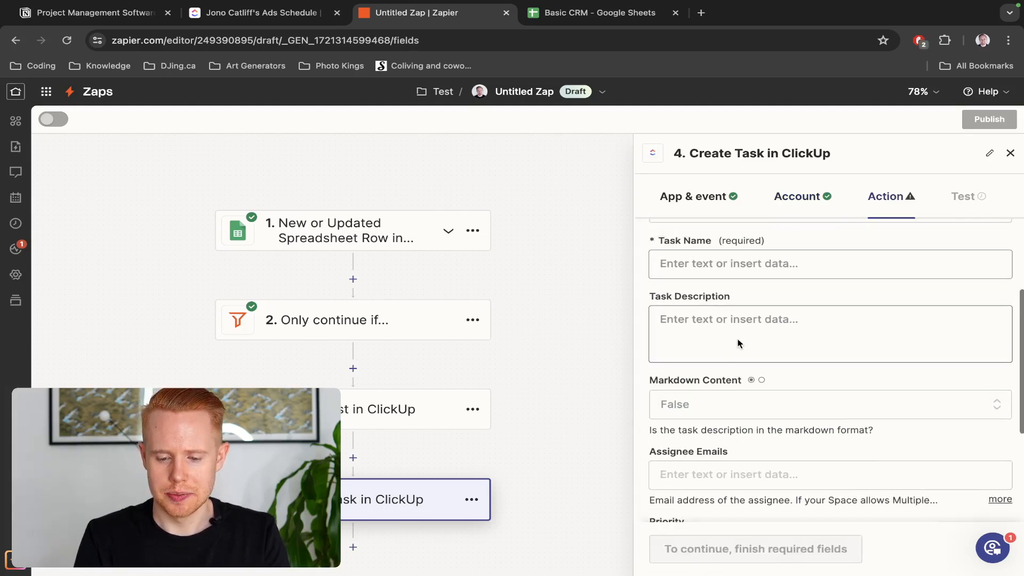
pyautogui.scroll(3, 739, 343)
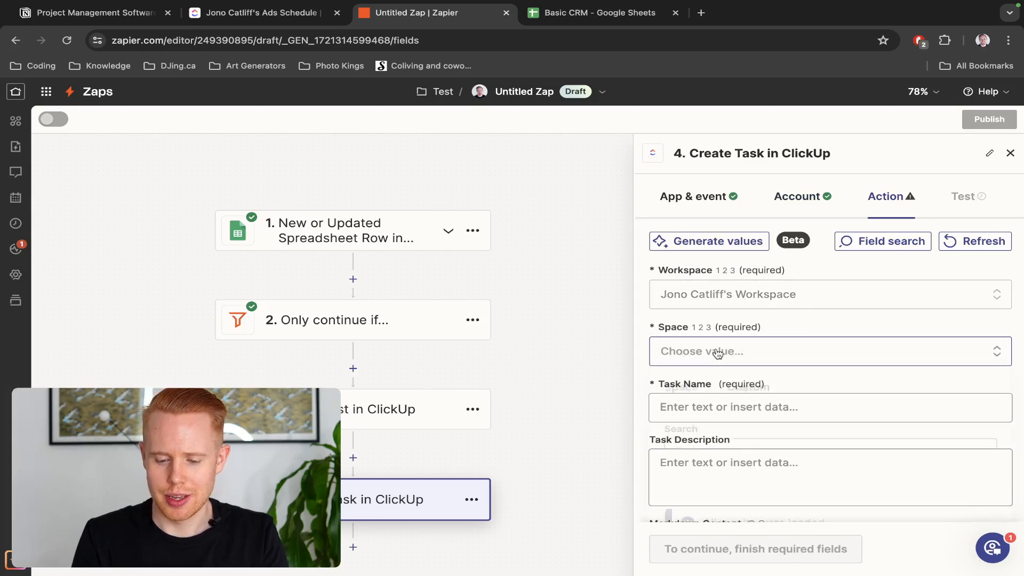
pyautogui.click(718, 353)
pyautogui.click(721, 414)
pyautogui.scroll(1, 718, 368)
pyautogui.click(704, 302)
pyautogui.scroll(-4, 704, 303)
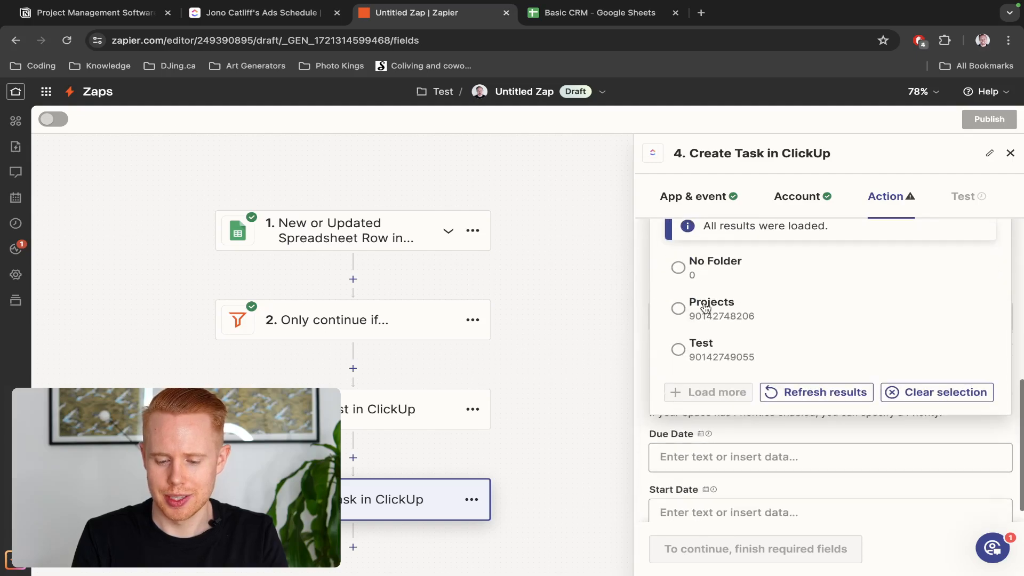
pyautogui.click(706, 350)
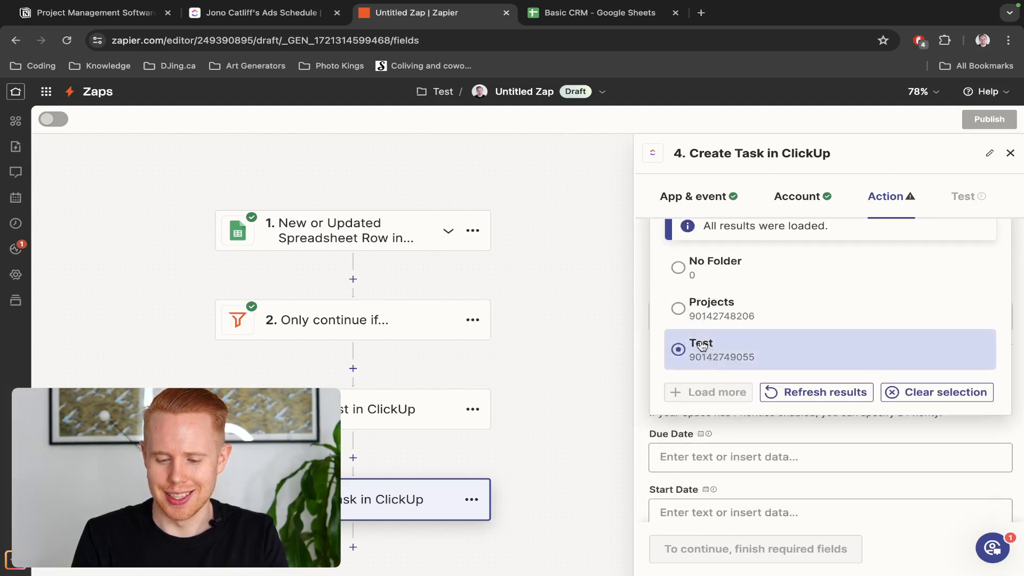
pyautogui.scroll(3, 700, 341)
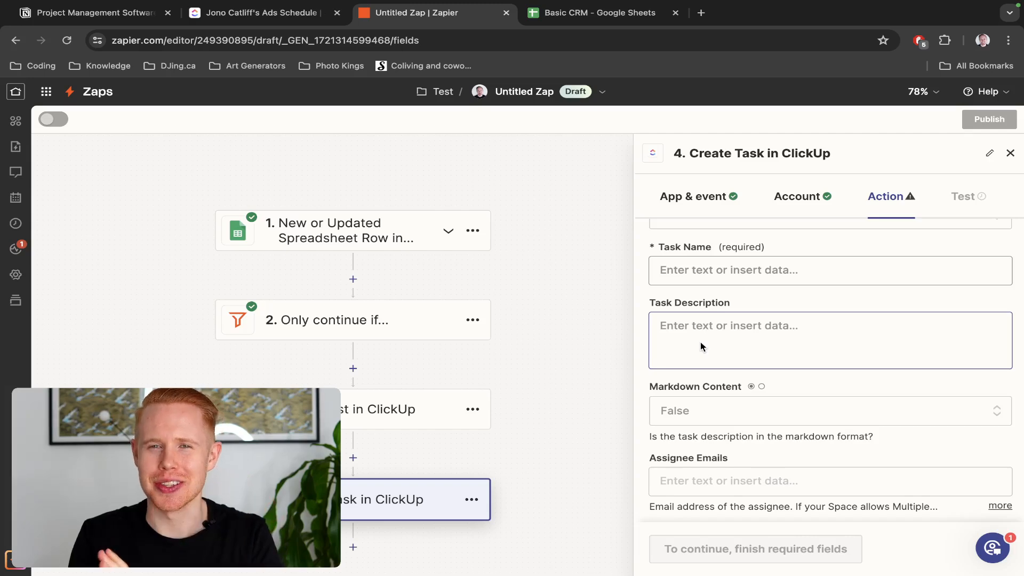
pyautogui.scroll(-2, 700, 346)
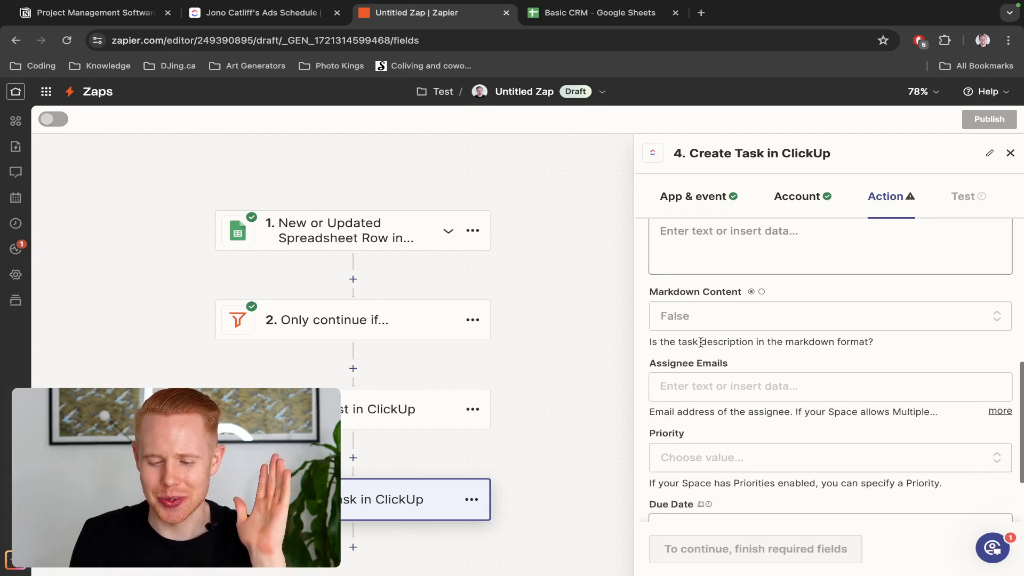
pyautogui.scroll(3, 700, 342)
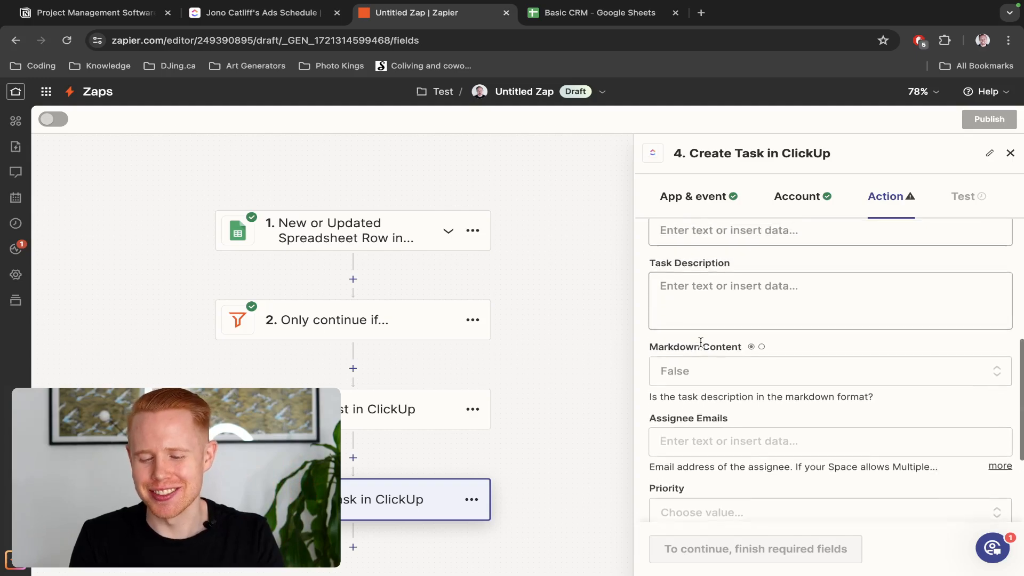
# Try the existing Ads Schedule list, then switch the List field to custom step data
pyautogui.scroll(2, 700, 342)
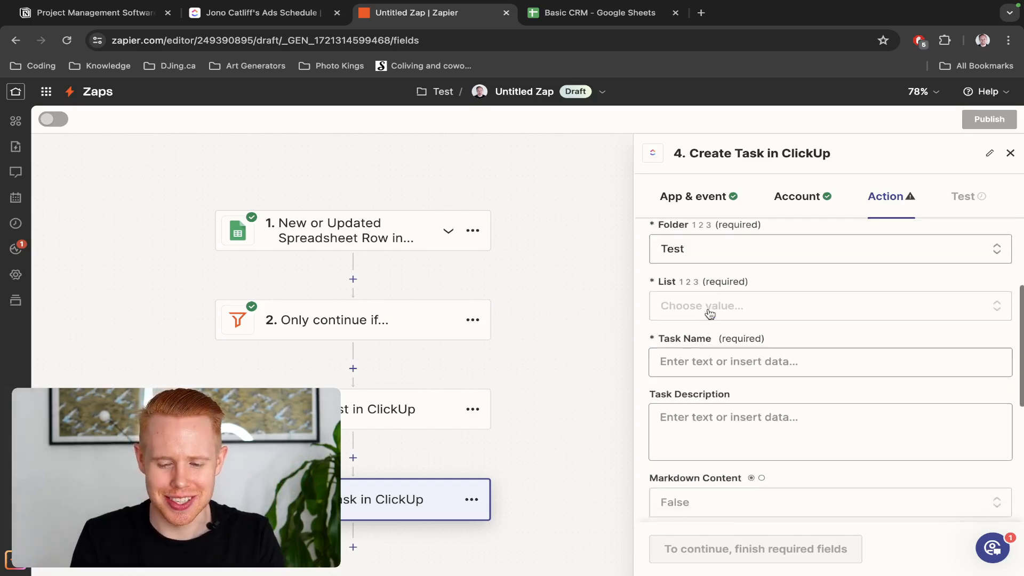
pyautogui.click(698, 333)
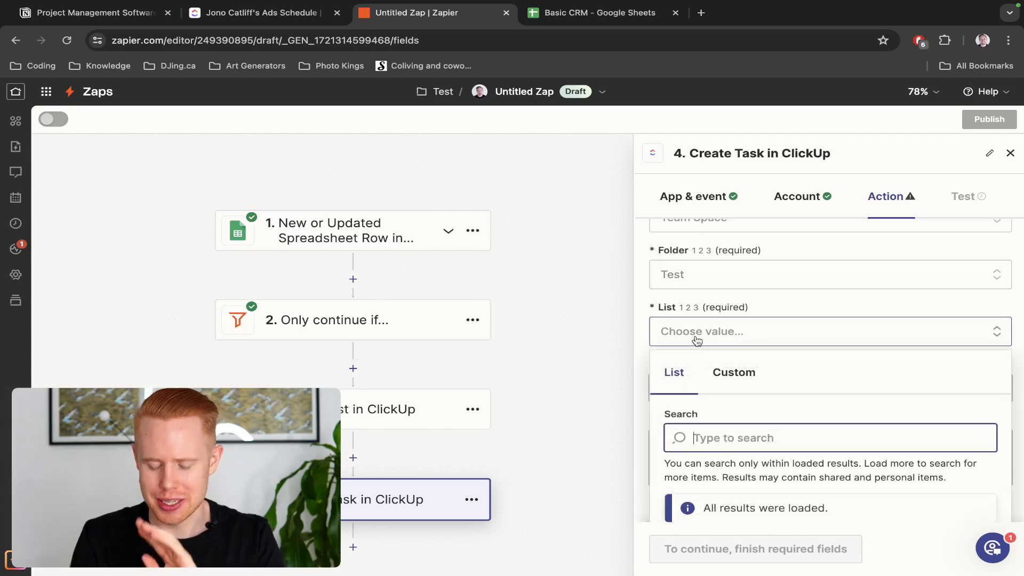
pyautogui.scroll(-4, 698, 339)
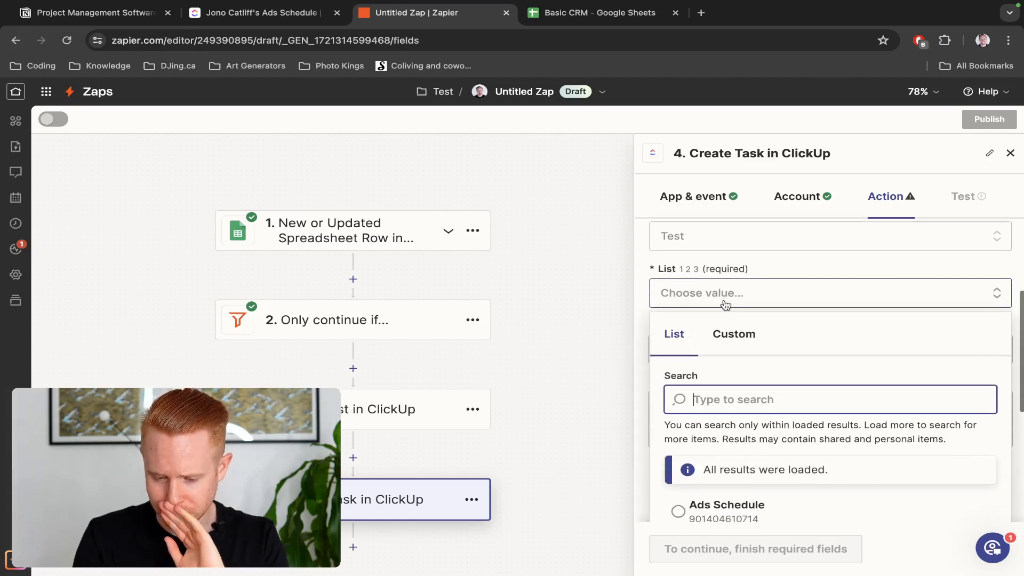
pyautogui.click(720, 447)
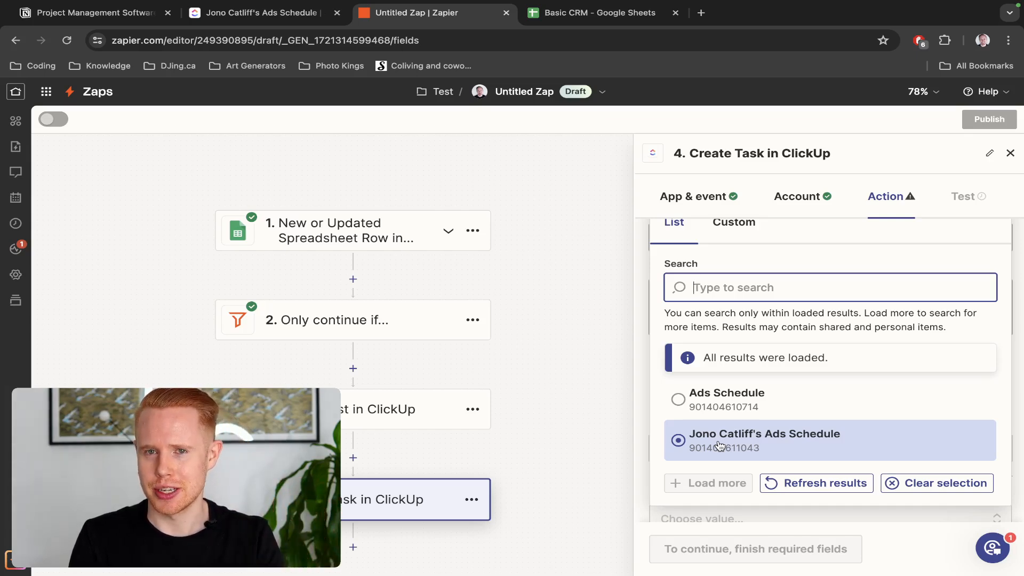
pyautogui.scroll(3, 725, 426)
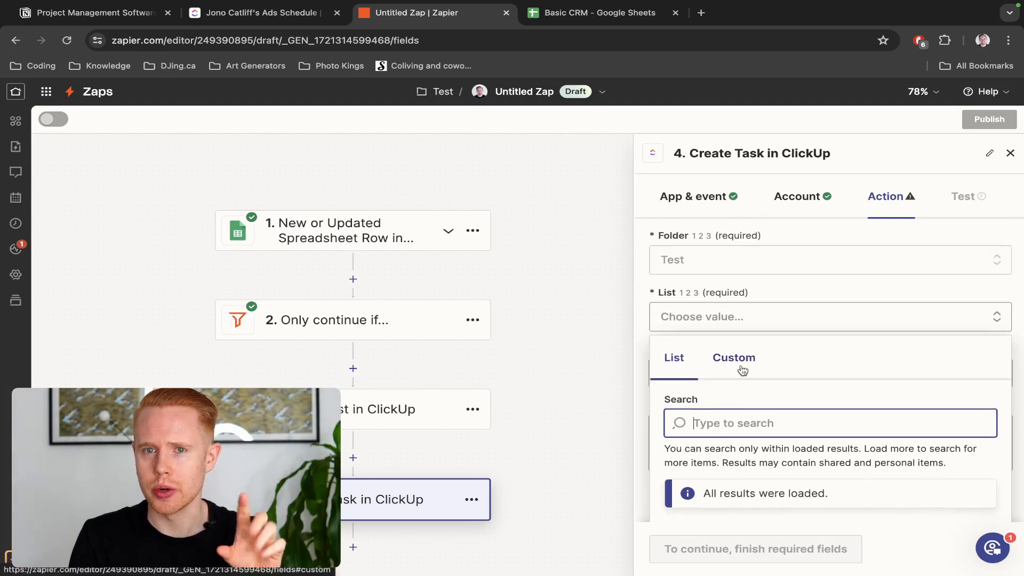
pyautogui.click(742, 370)
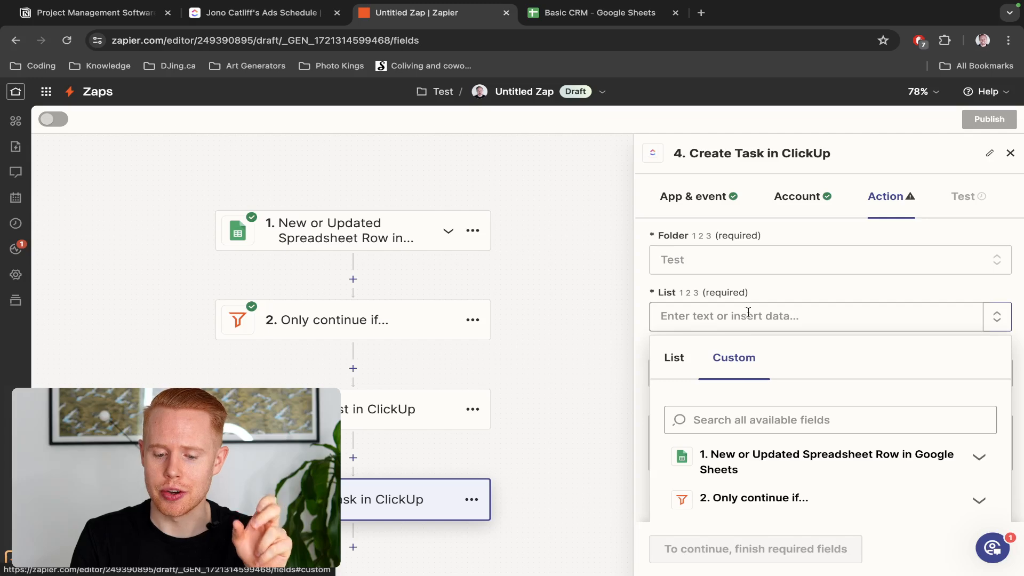
pyautogui.scroll(-2, 749, 313)
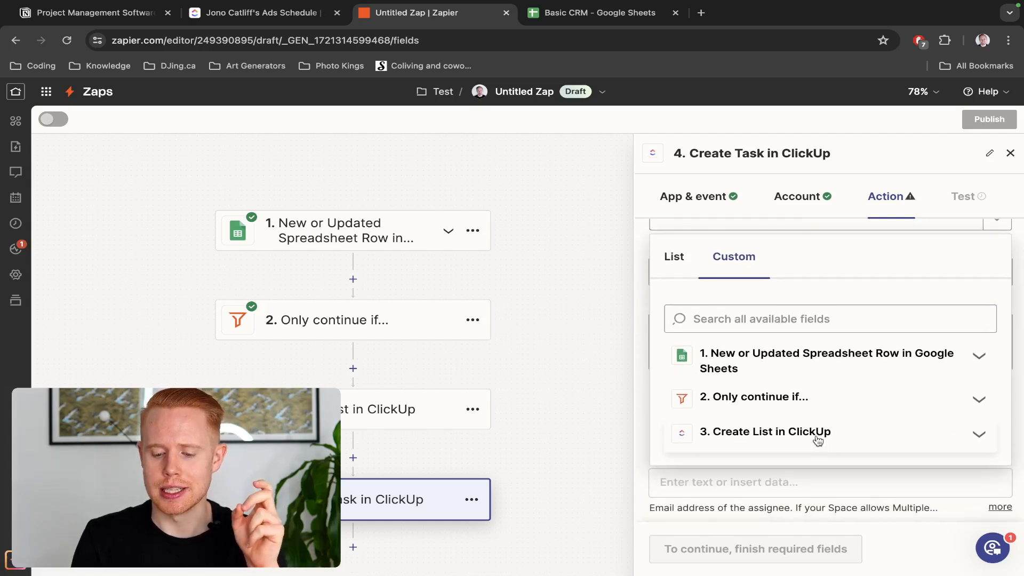
pyautogui.click(817, 438)
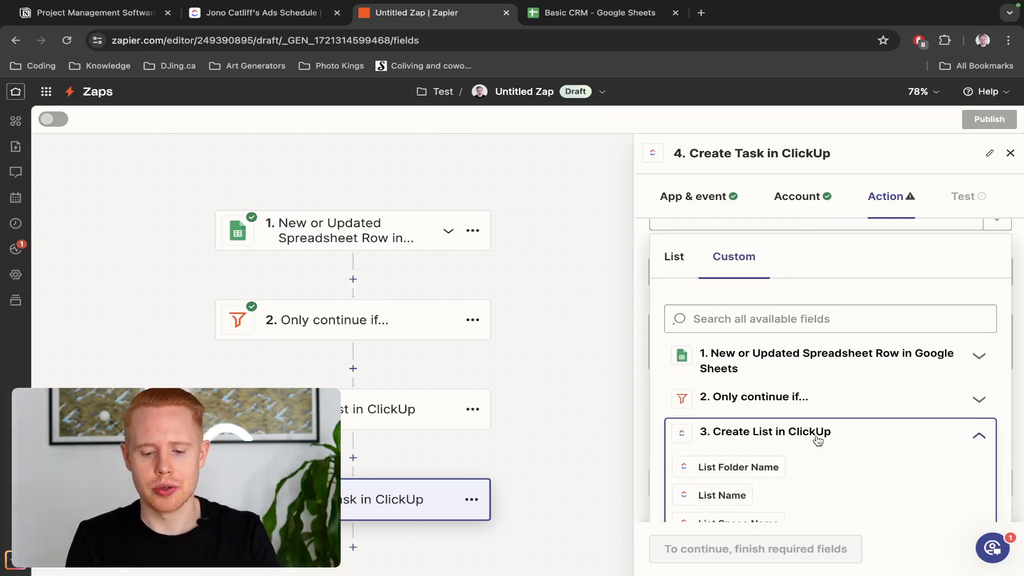
pyautogui.hotkey('ctrl', 'shift', 'Tab')
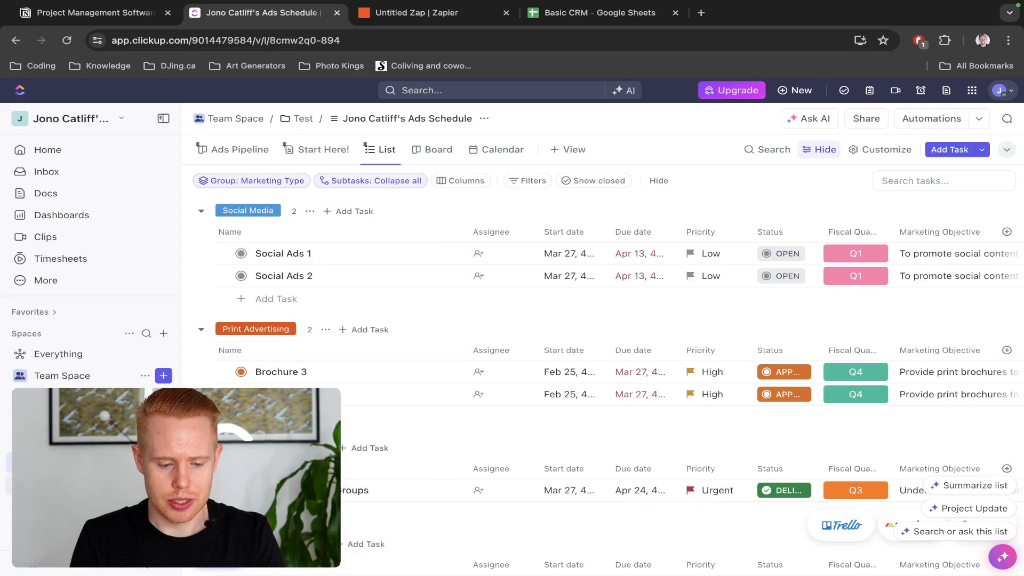
pyautogui.hotkey('ctrl', 'Tab')
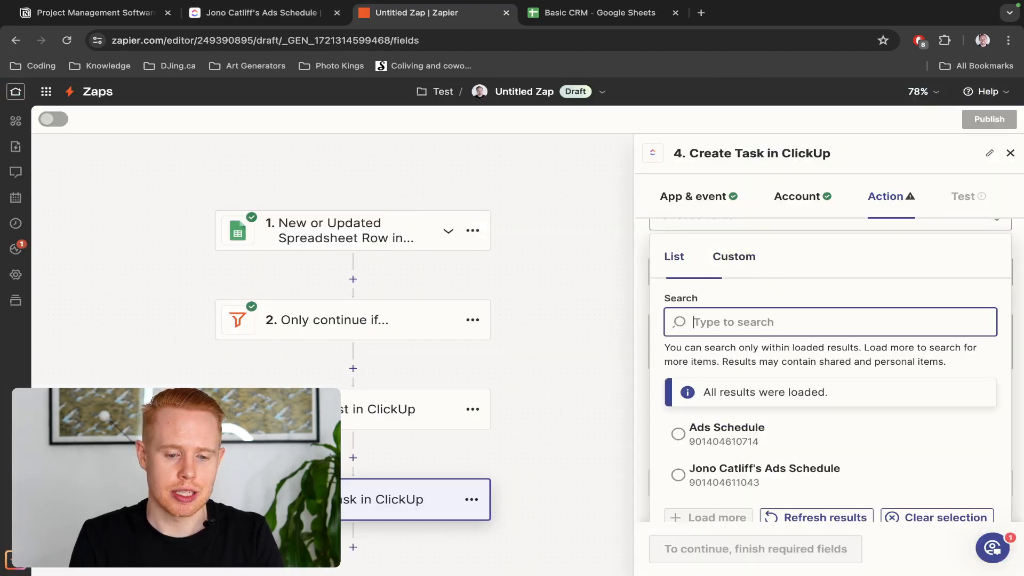
pyautogui.scroll(-4, 776, 402)
pyautogui.scroll(3, 818, 316)
pyautogui.scroll(2, 819, 322)
# Map the List to the List Id from step 3, Create List in ClickUp
pyautogui.click(735, 252)
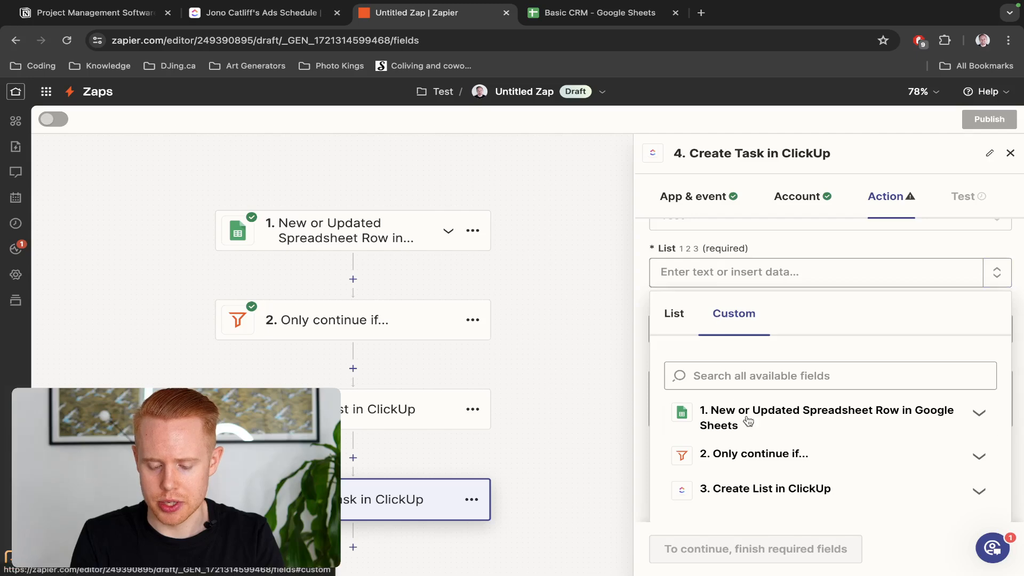
pyautogui.scroll(-2, 770, 448)
pyautogui.click(787, 440)
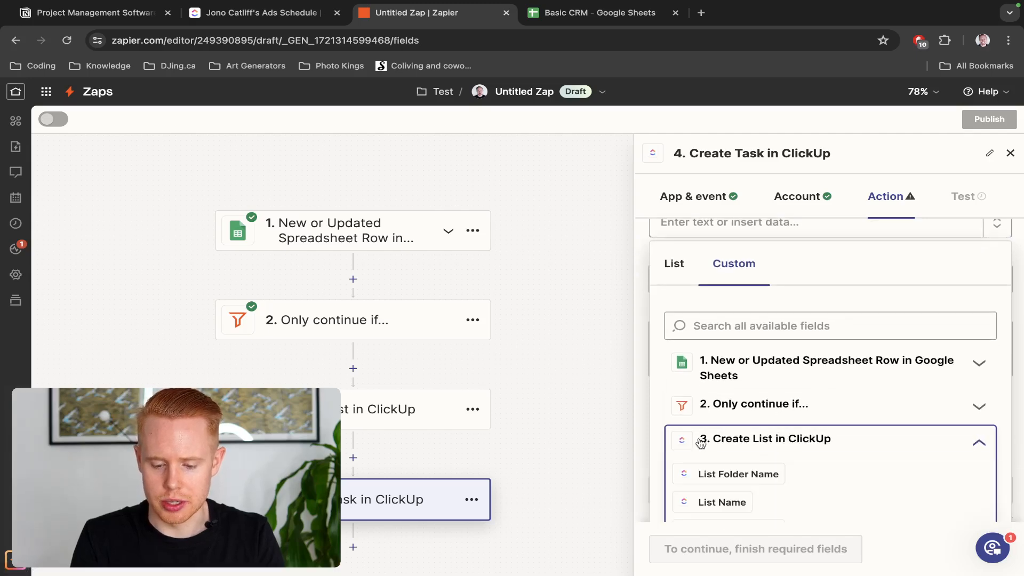
pyautogui.scroll(-3, 787, 392)
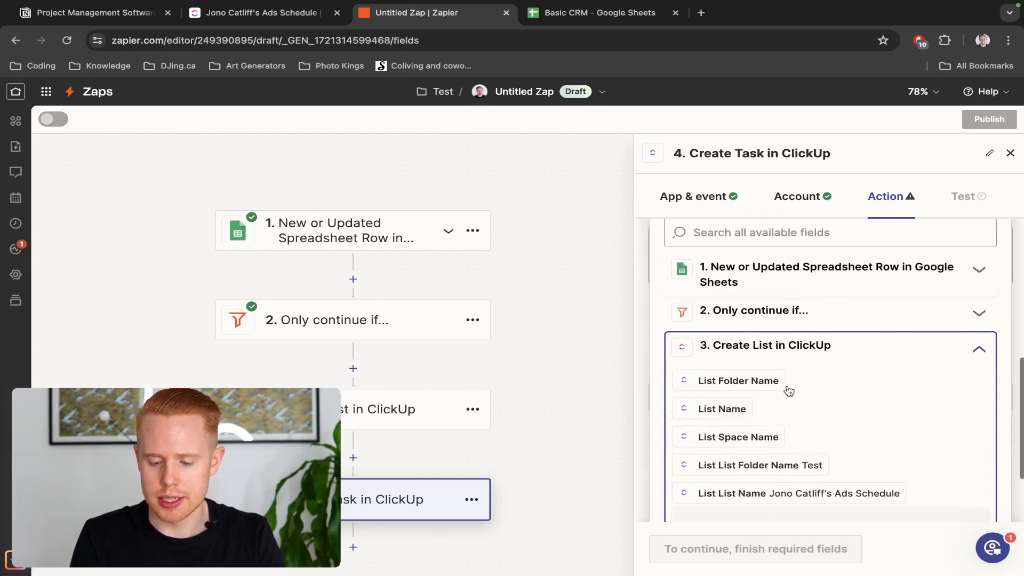
pyautogui.scroll(-5, 789, 392)
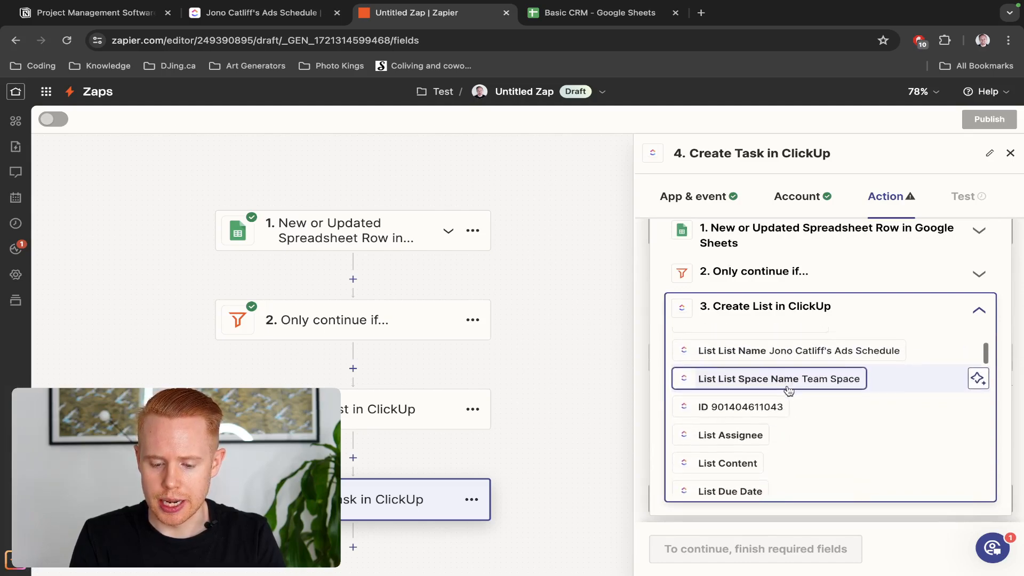
pyautogui.scroll(-8, 788, 392)
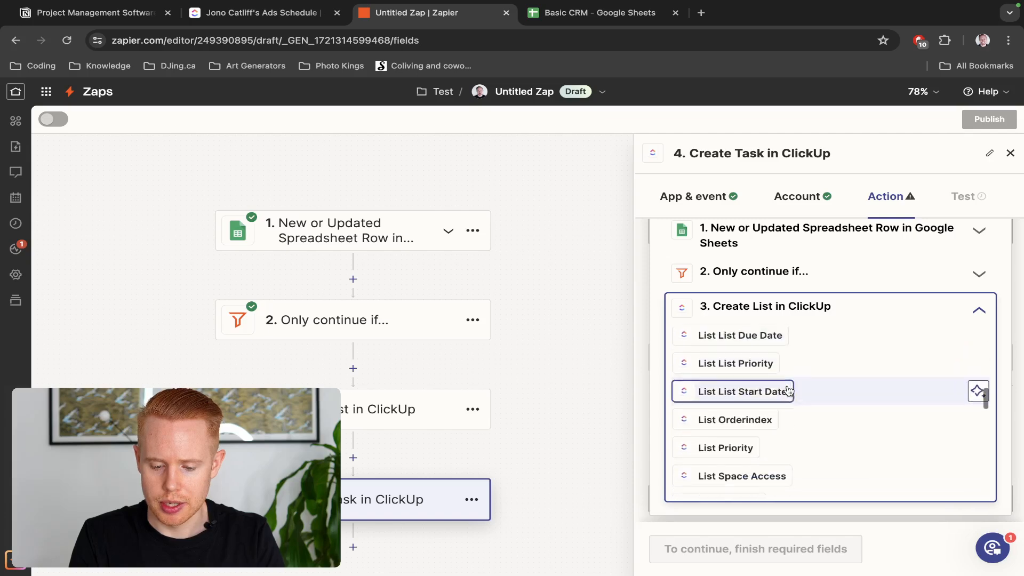
pyautogui.scroll(-10, 789, 392)
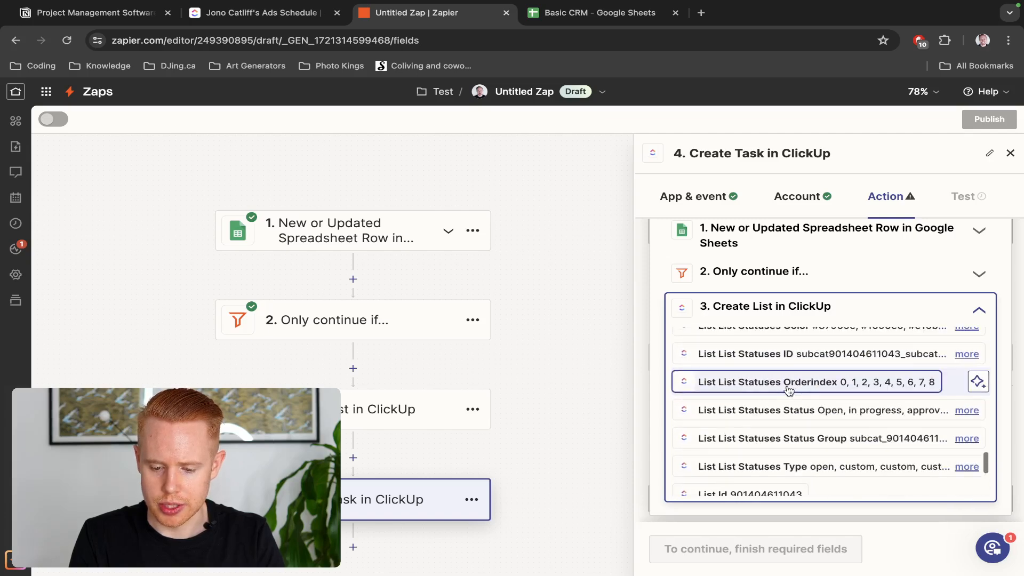
pyautogui.scroll(-2, 789, 391)
pyautogui.scroll(1, 789, 391)
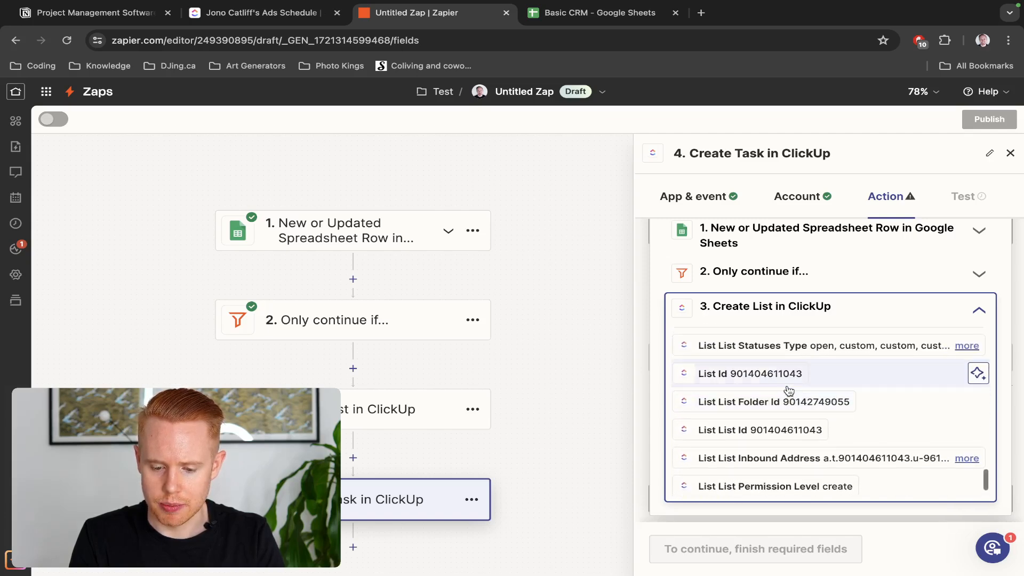
pyautogui.scroll(3, 760, 270)
pyautogui.click(761, 293)
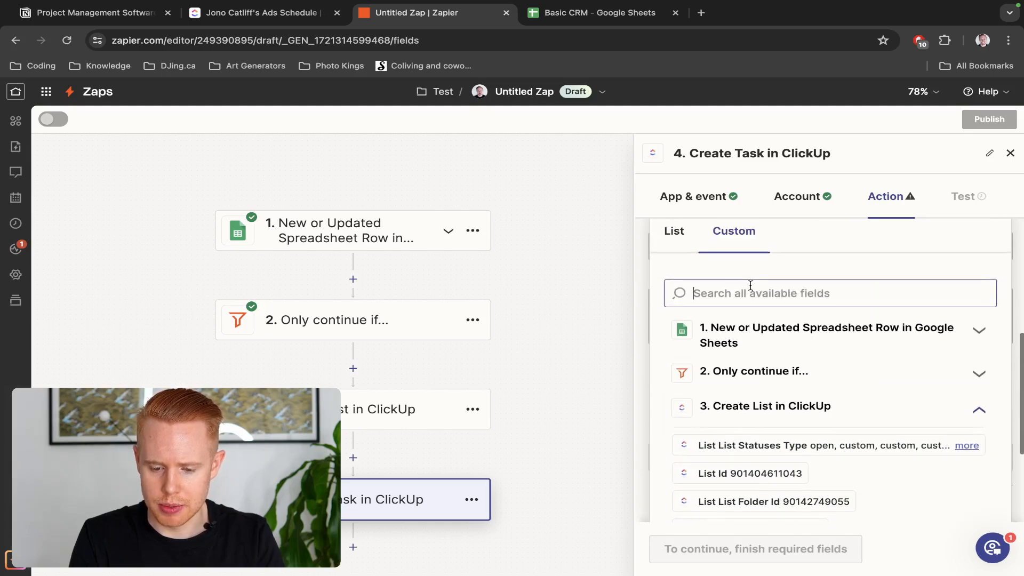
pyautogui.write('id')
pyautogui.scroll(-3, 761, 410)
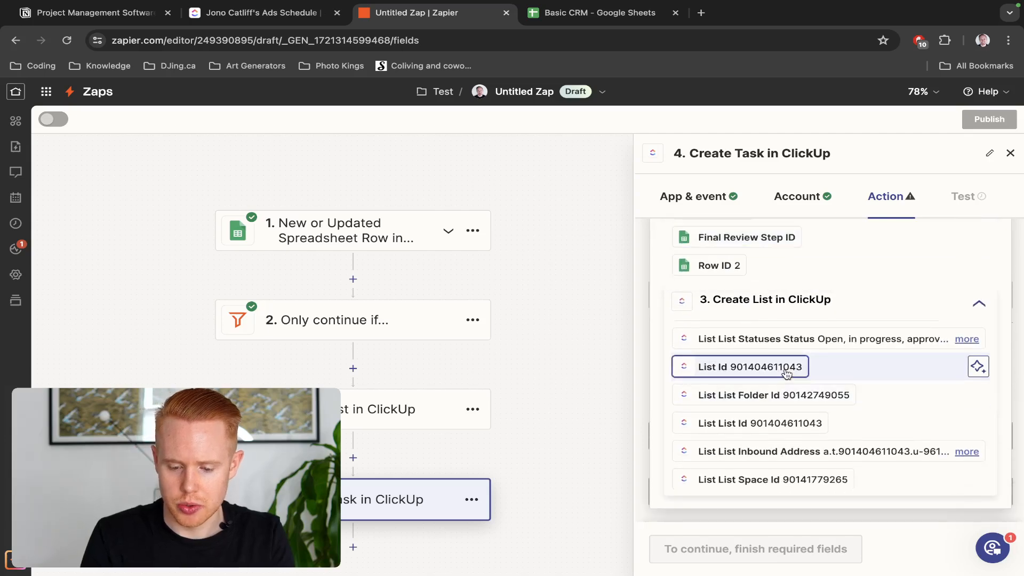
pyautogui.click(787, 373)
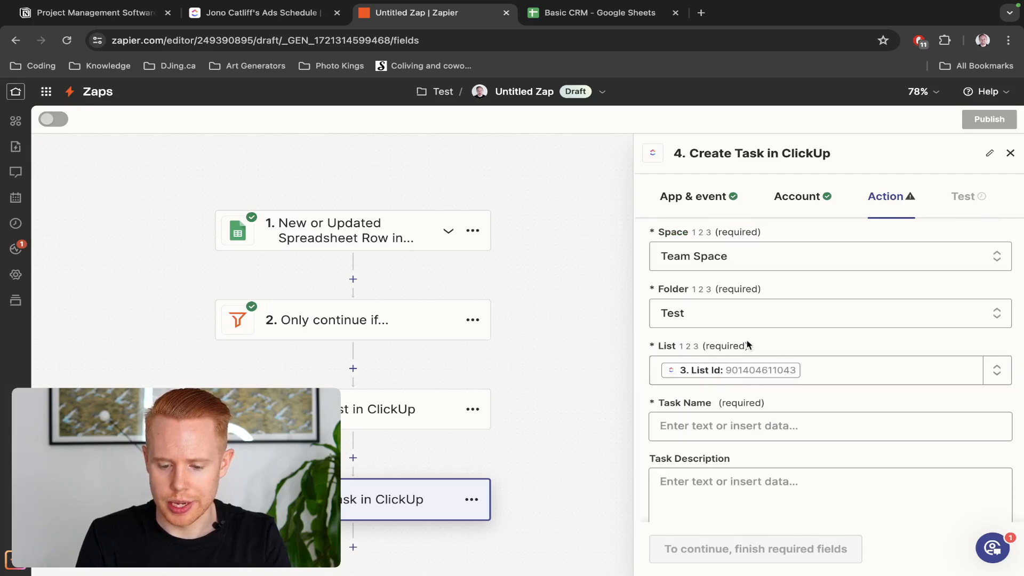
pyautogui.scroll(-2, 781, 387)
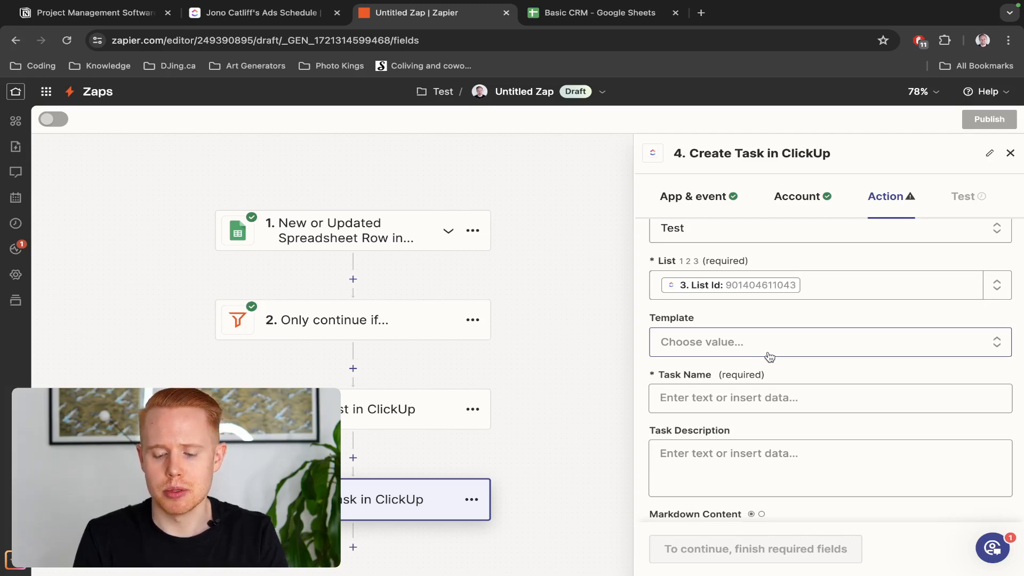
# Start the Task Name entry while reviewing row 2's Project Type tier options in the Basic CRM sheet
pyautogui.click(738, 394)
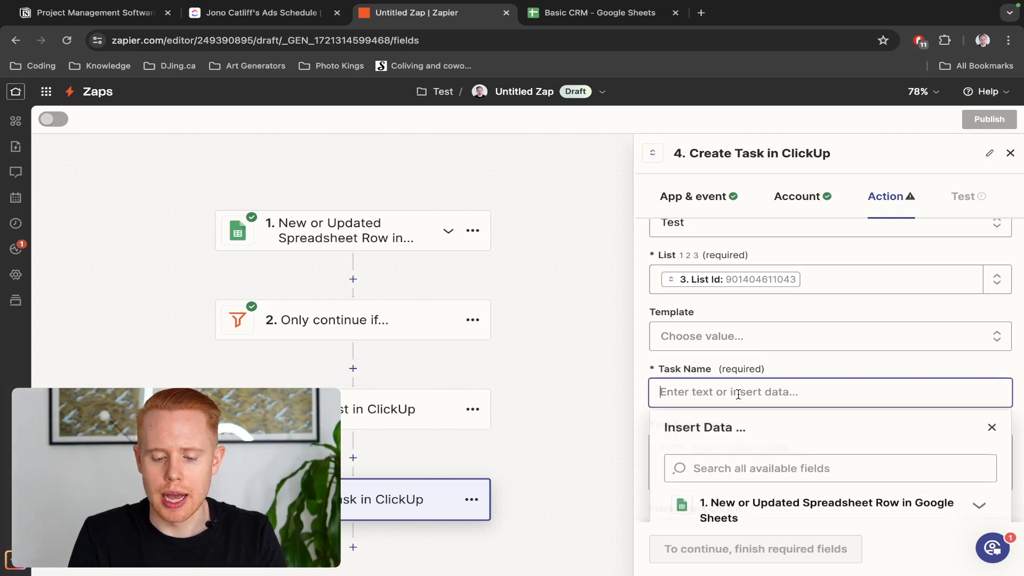
pyautogui.hotkey('ctrl', 'Tab')
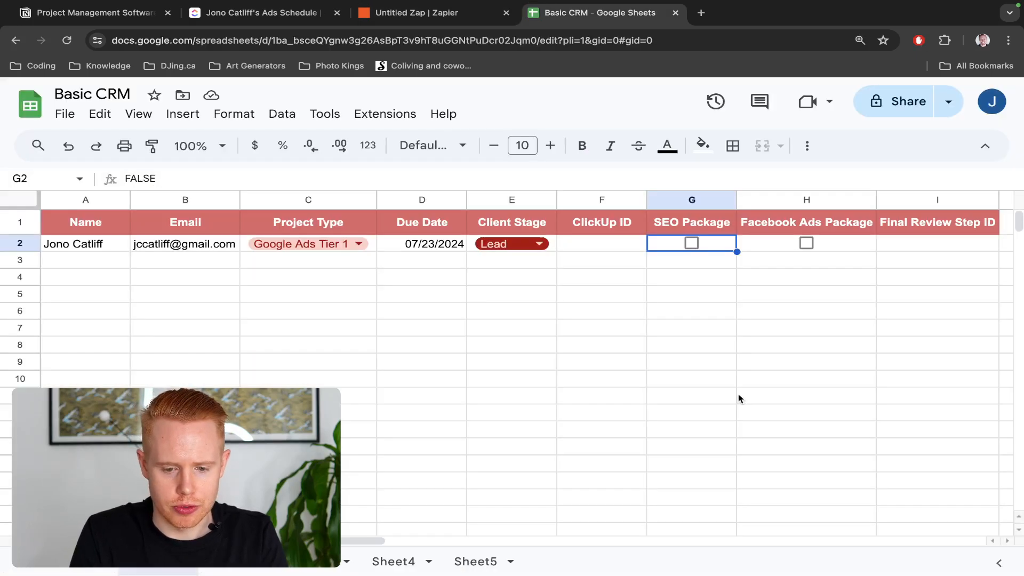
pyautogui.doubleClick(341, 245)
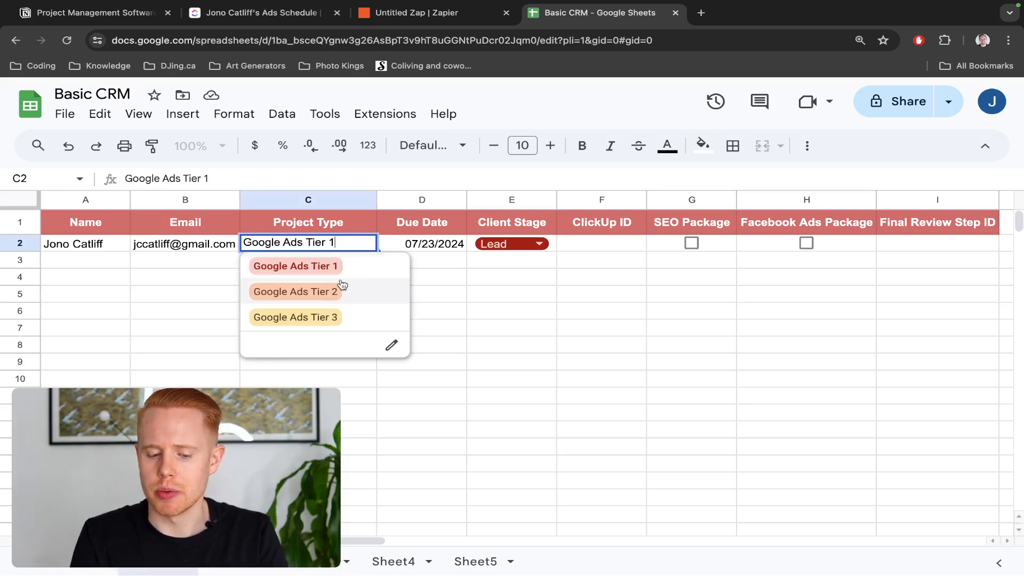
pyautogui.hotkey('ctrl', 'shift', 'Tab')
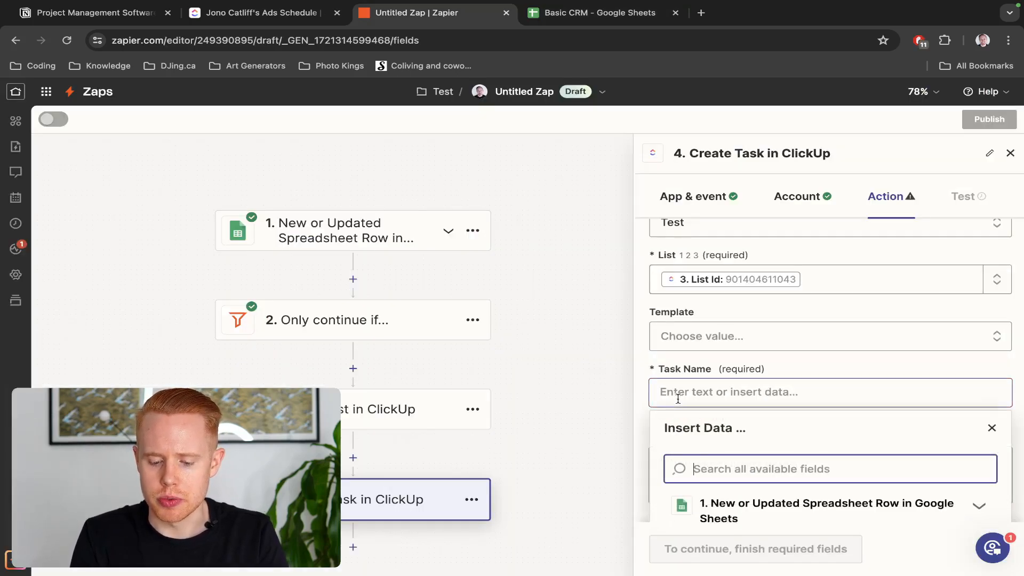
pyautogui.scroll(-3, 680, 393)
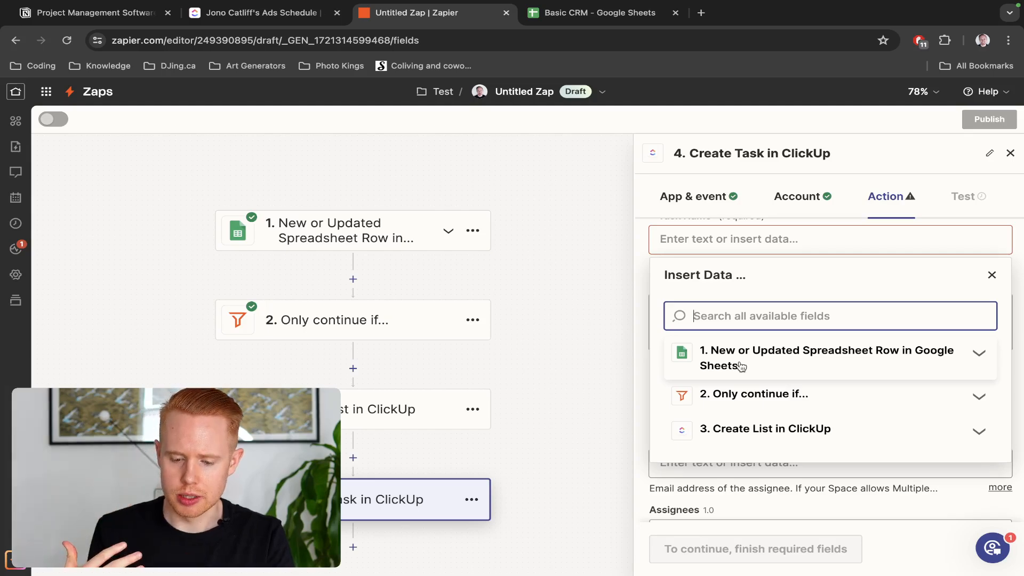
pyautogui.hotkey('ctrl', 'Tab')
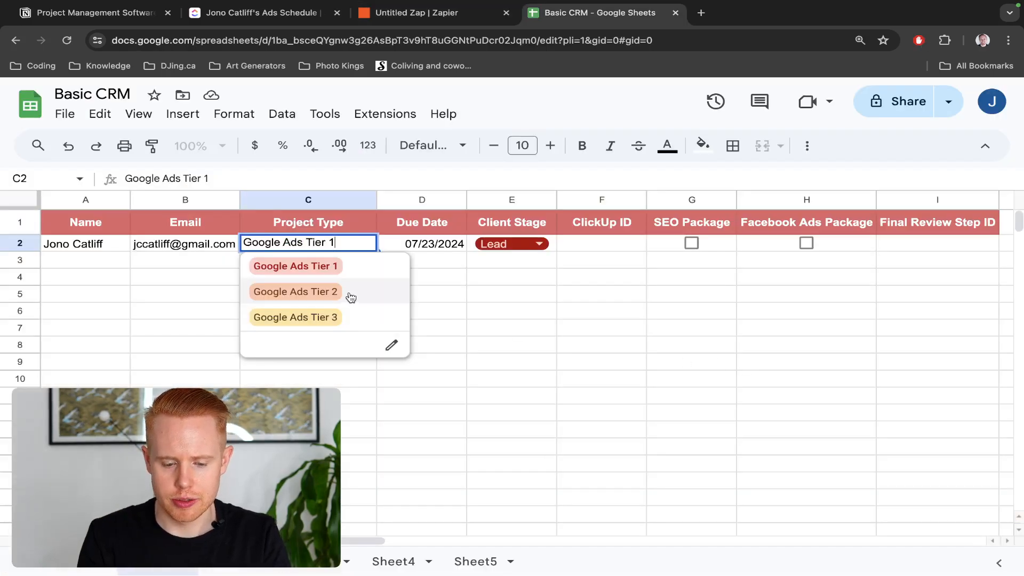
pyautogui.hotkey('ctrl', 'shift', 'Tab')
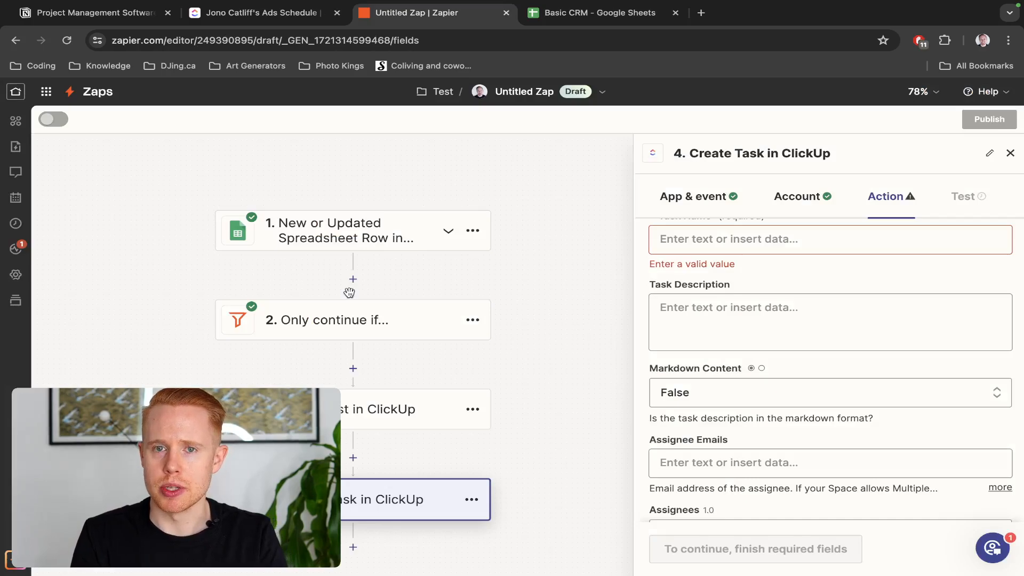
pyautogui.scroll(1, 681, 327)
# Enter Task Name 'Install Conversion Tracking' and description 'Include the google tag manager set up for this client'
pyautogui.click(688, 280)
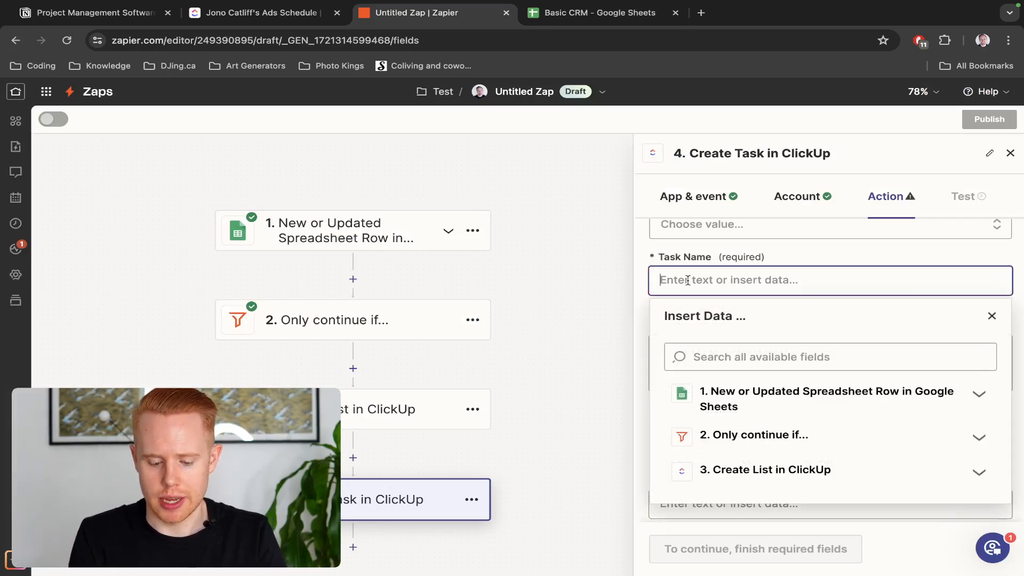
pyautogui.write('Install Conversion Tracking')
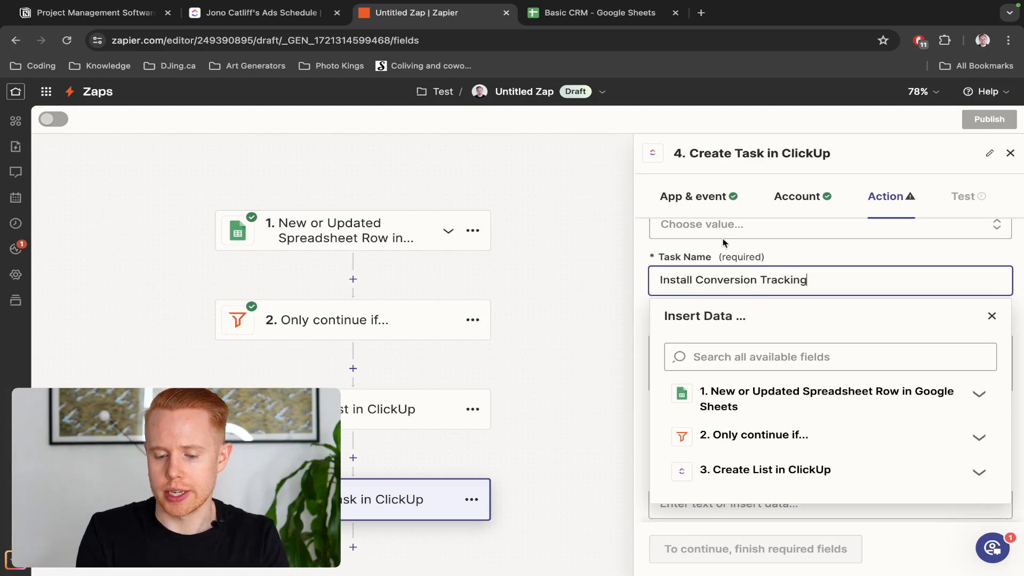
pyautogui.click(774, 250)
pyautogui.scroll(-2, 775, 250)
pyautogui.click(734, 312)
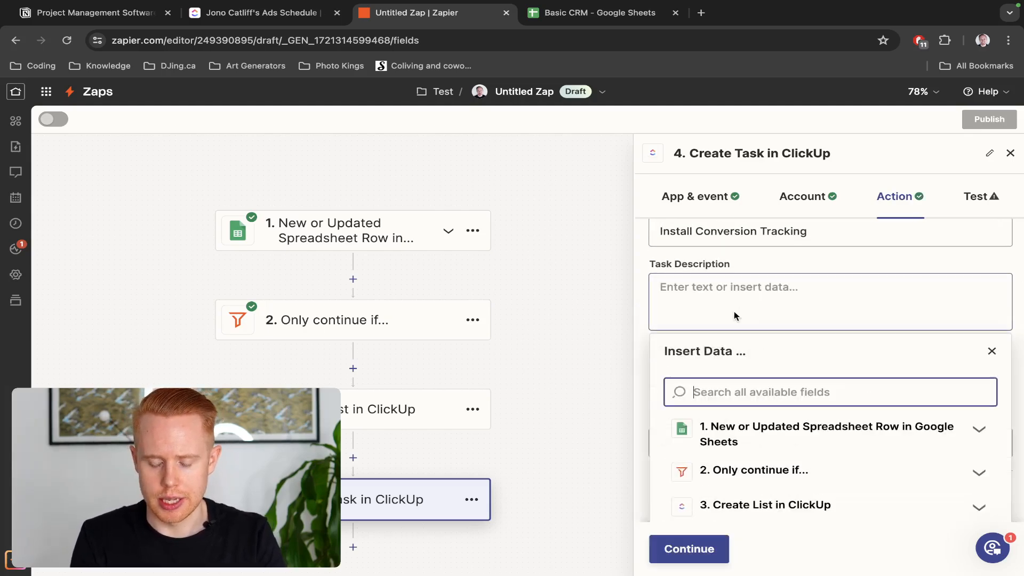
pyautogui.click(706, 303)
pyautogui.write('Inc')
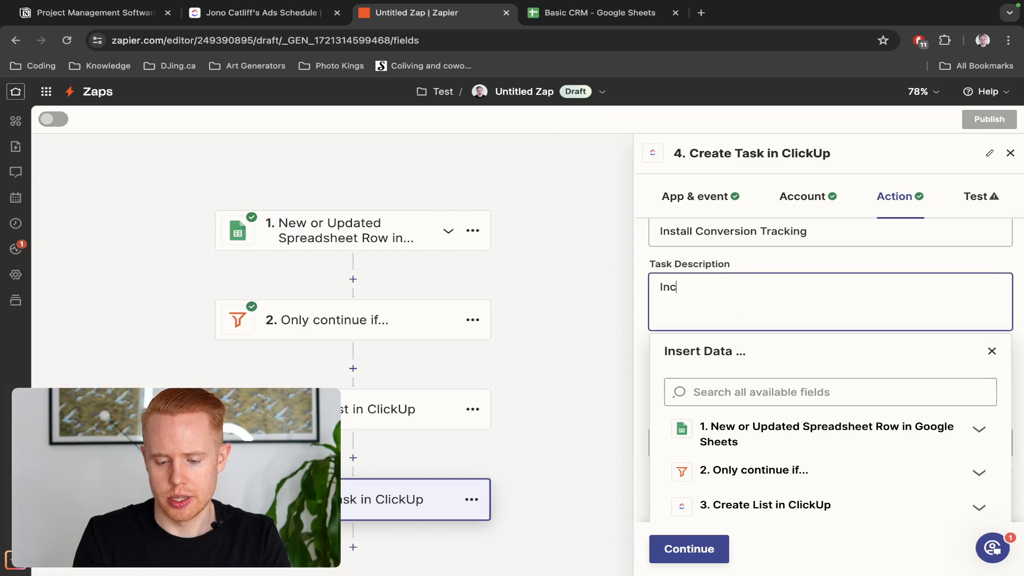
pyautogui.write('lude the')
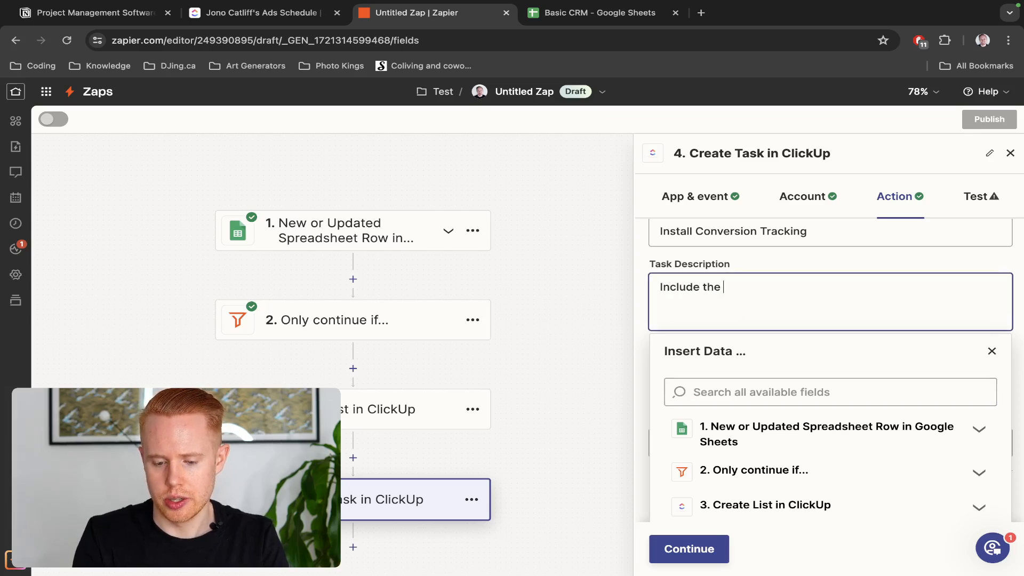
pyautogui.write(' goog')
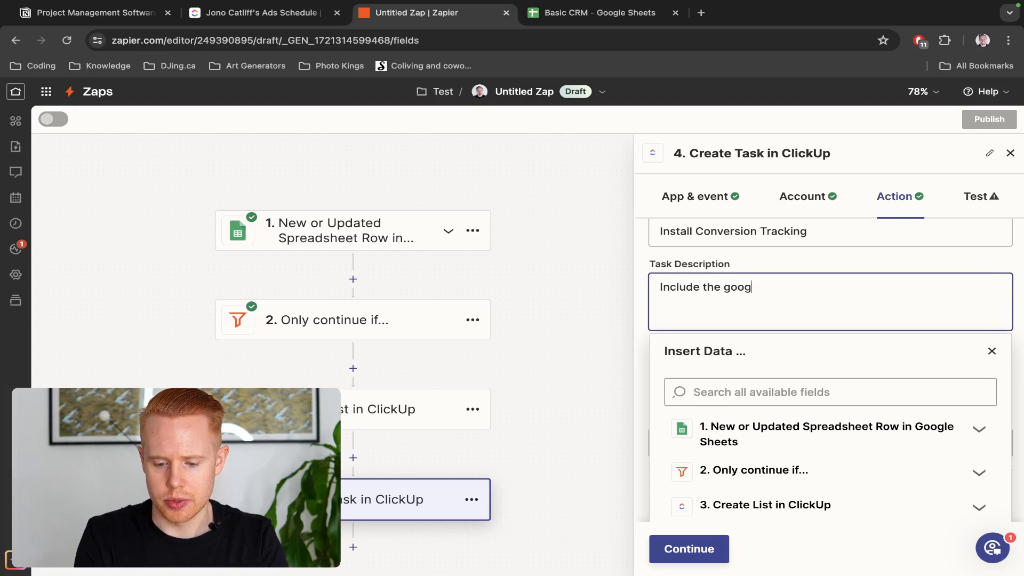
pyautogui.write('le tag manager set up for this cl')
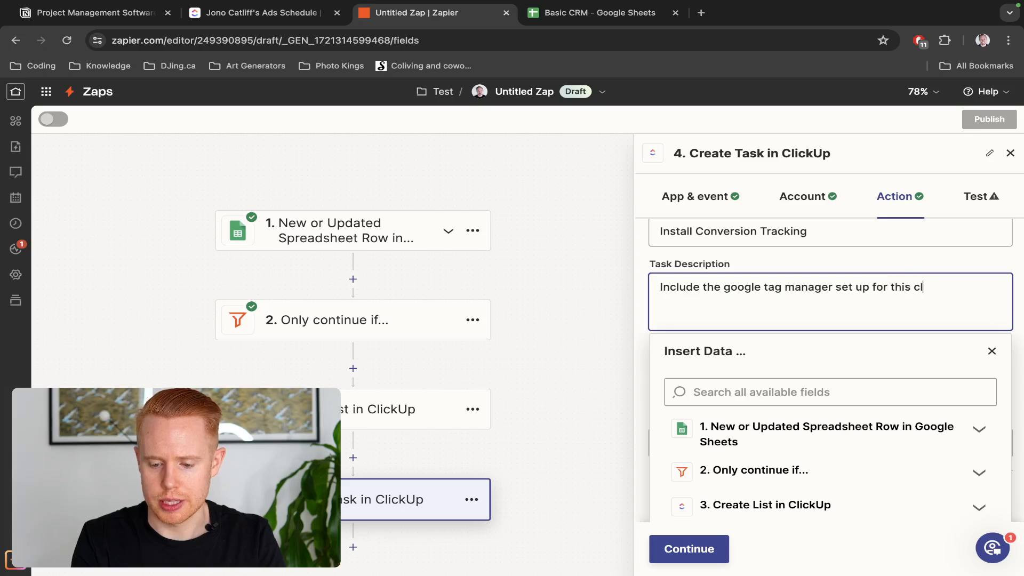
pyautogui.write('ient')
pyautogui.click(753, 261)
pyautogui.scroll(-3, 753, 320)
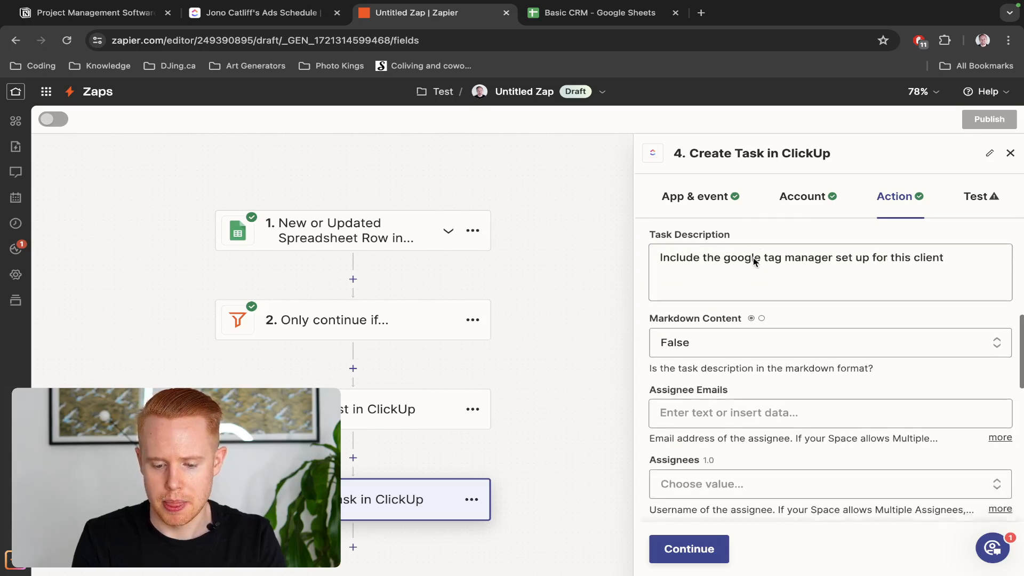
# Assign the ClickUp task to the account owner
pyautogui.click(757, 365)
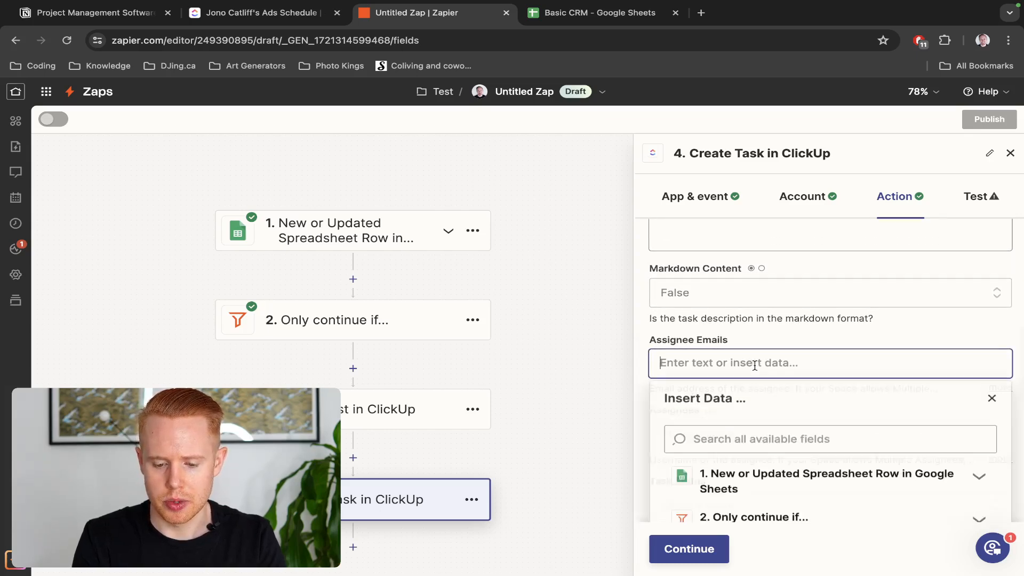
pyautogui.click(773, 334)
pyautogui.scroll(-2, 774, 335)
pyautogui.scroll(-1, 773, 337)
pyautogui.click(731, 379)
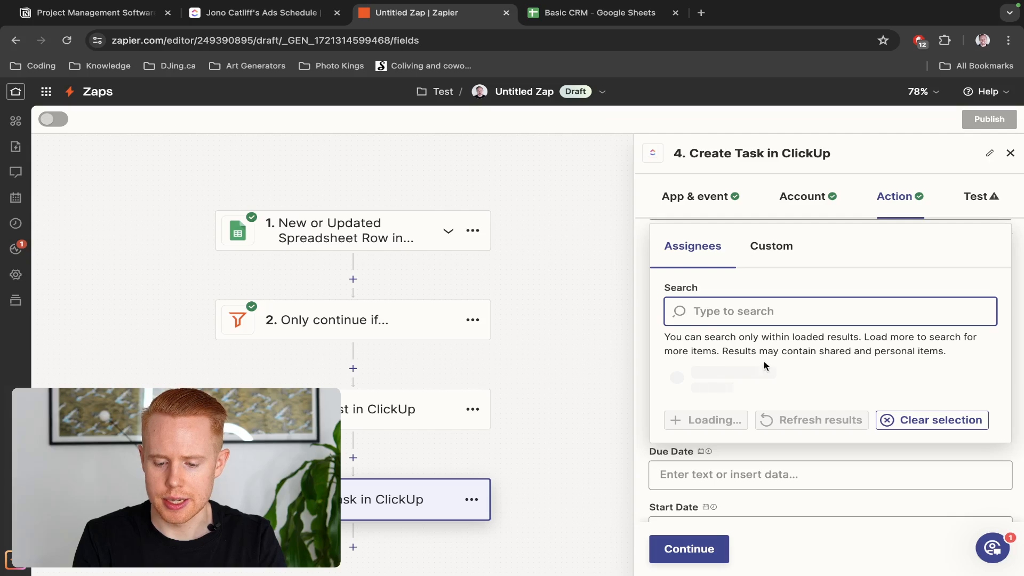
pyautogui.click(737, 418)
pyautogui.scroll(2, 734, 414)
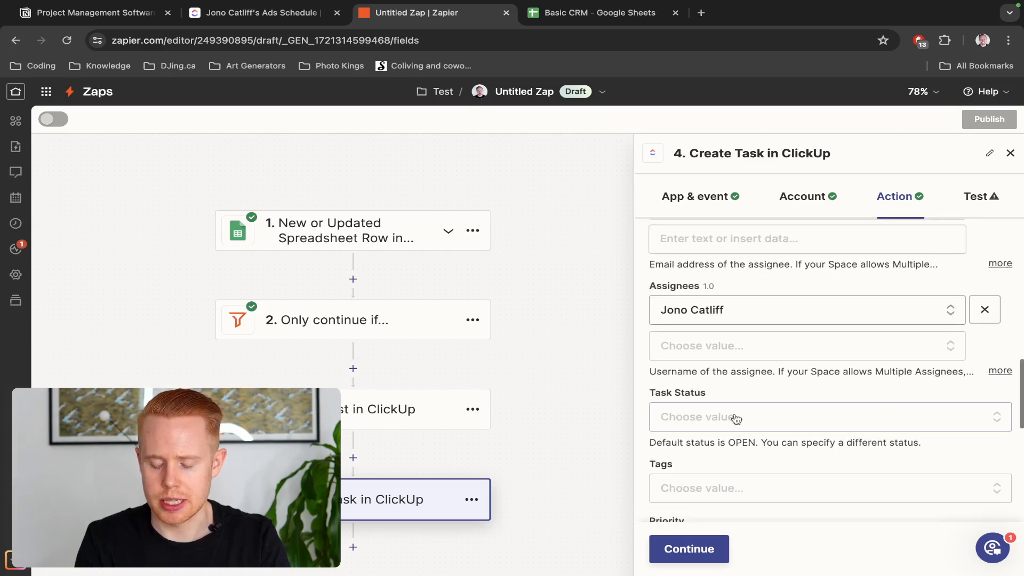
pyautogui.scroll(-3, 736, 419)
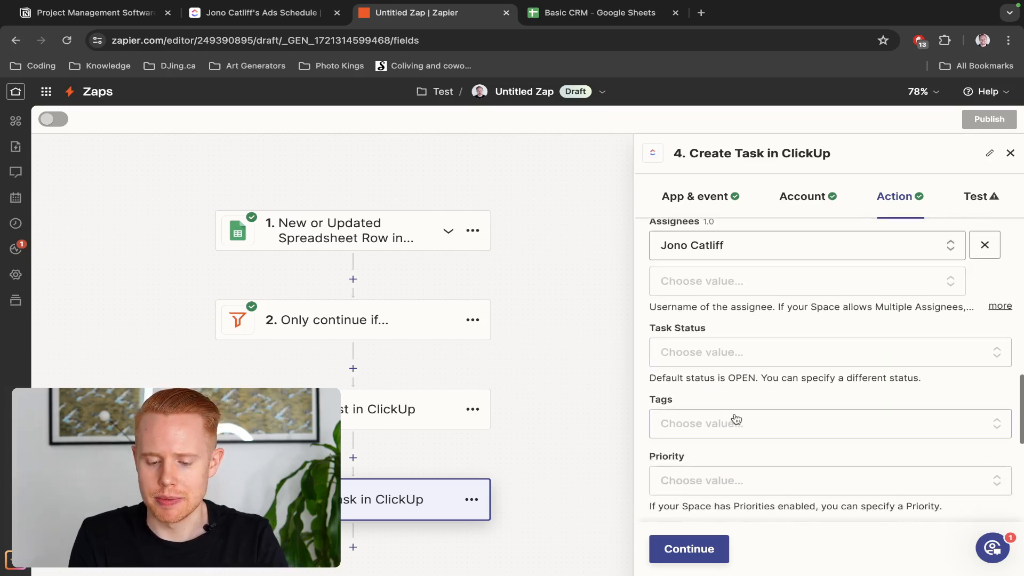
# Set Task Status to Open and Priority to Normal, leaving the due date empty
pyautogui.click(749, 273)
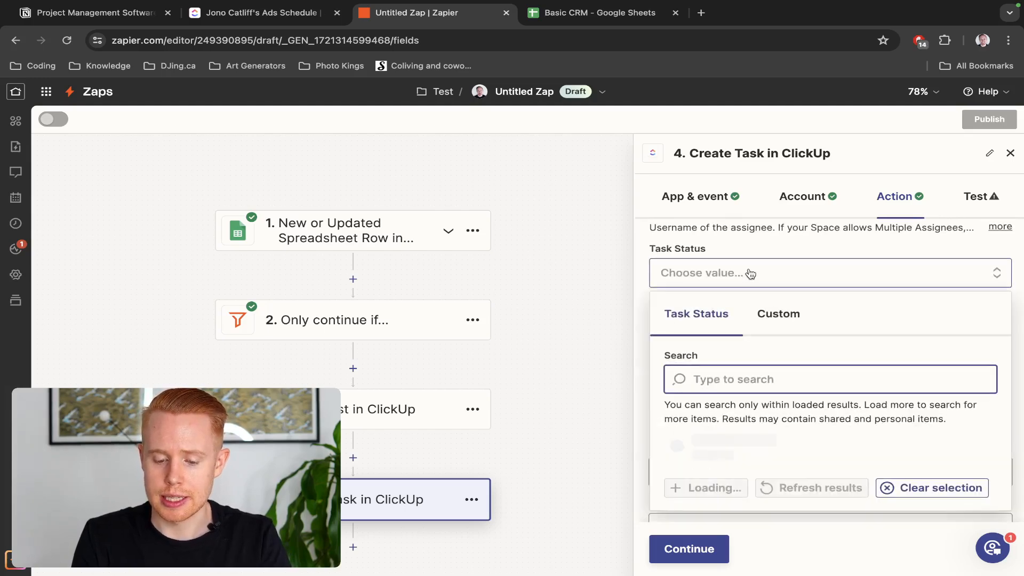
pyautogui.scroll(-5, 734, 411)
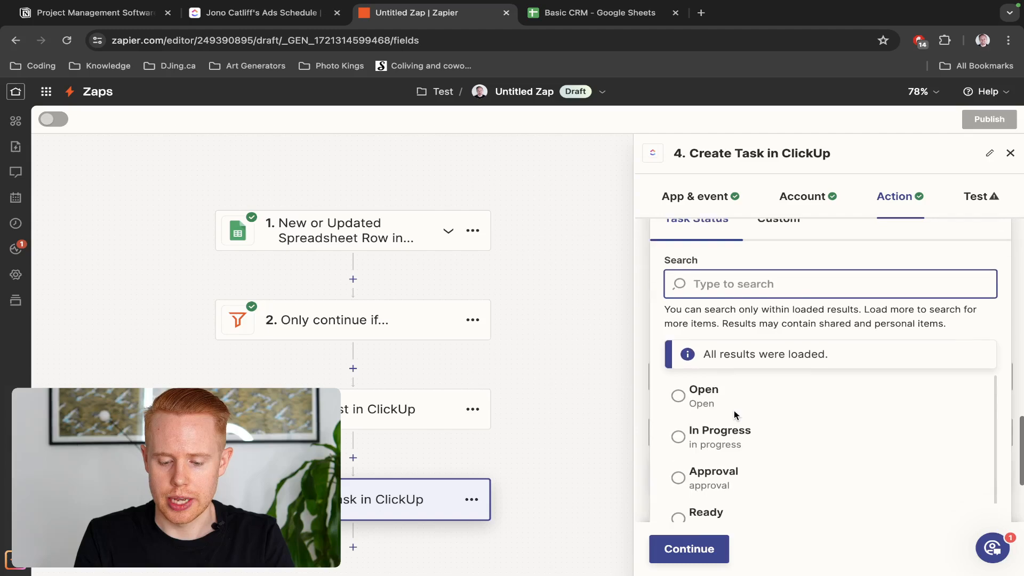
pyautogui.scroll(2, 734, 402)
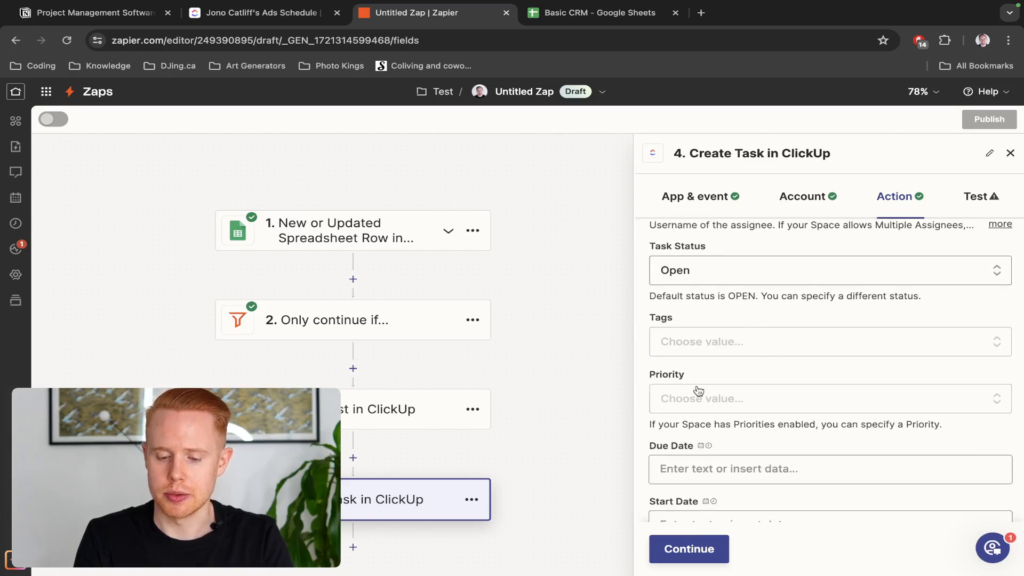
pyautogui.scroll(-2, 739, 311)
pyautogui.click(723, 323)
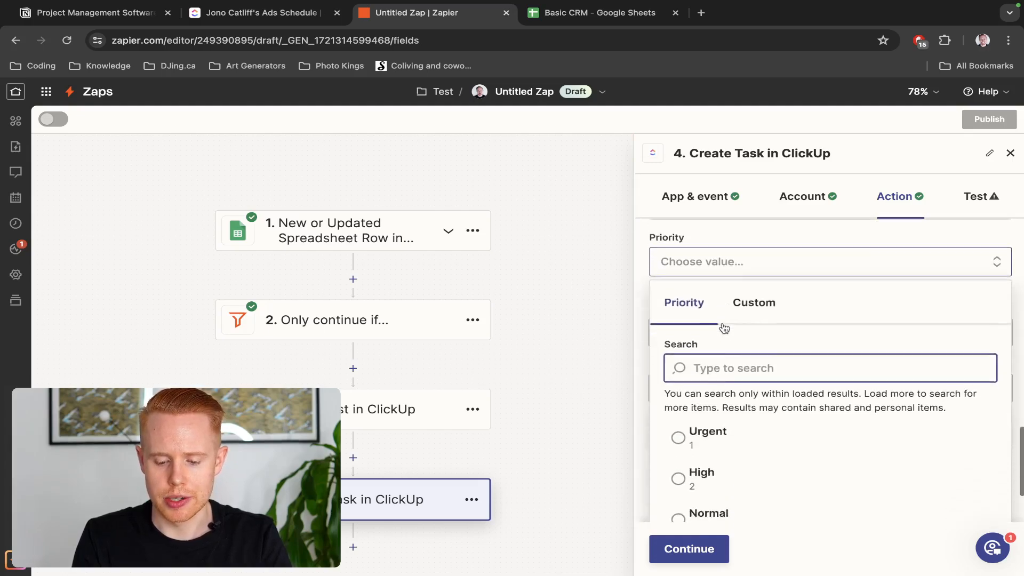
pyautogui.click(728, 483)
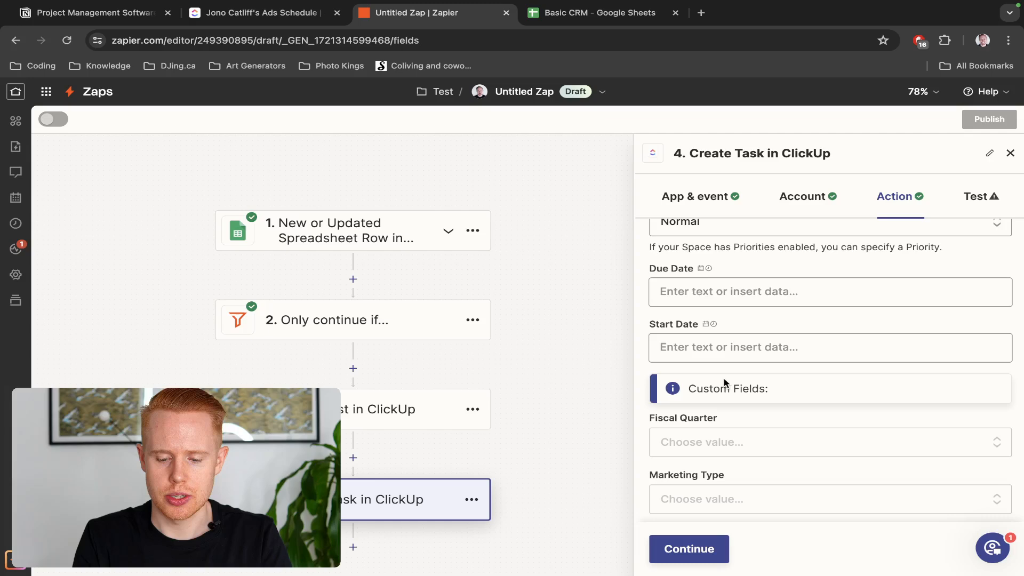
pyautogui.click(709, 285)
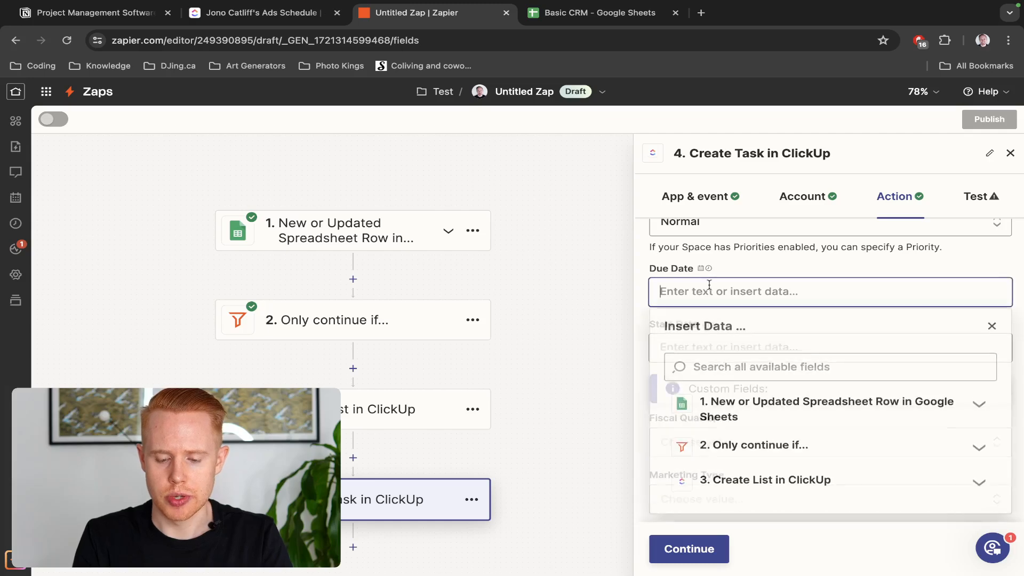
pyautogui.click(734, 269)
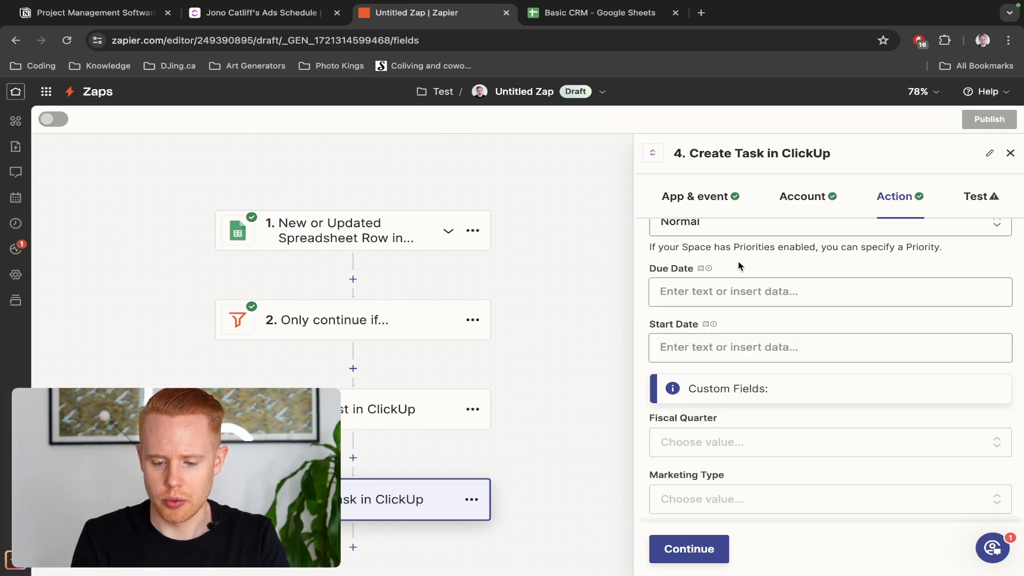
# Open the Due Date help article and find its Supported date/time formats section
pyautogui.click(710, 269)
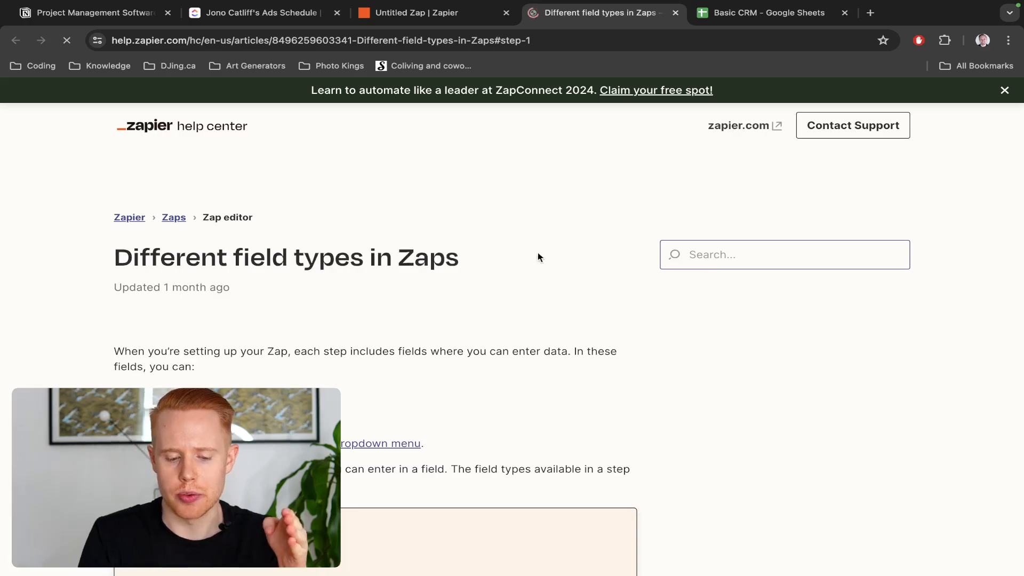
pyautogui.scroll(-3, 525, 275)
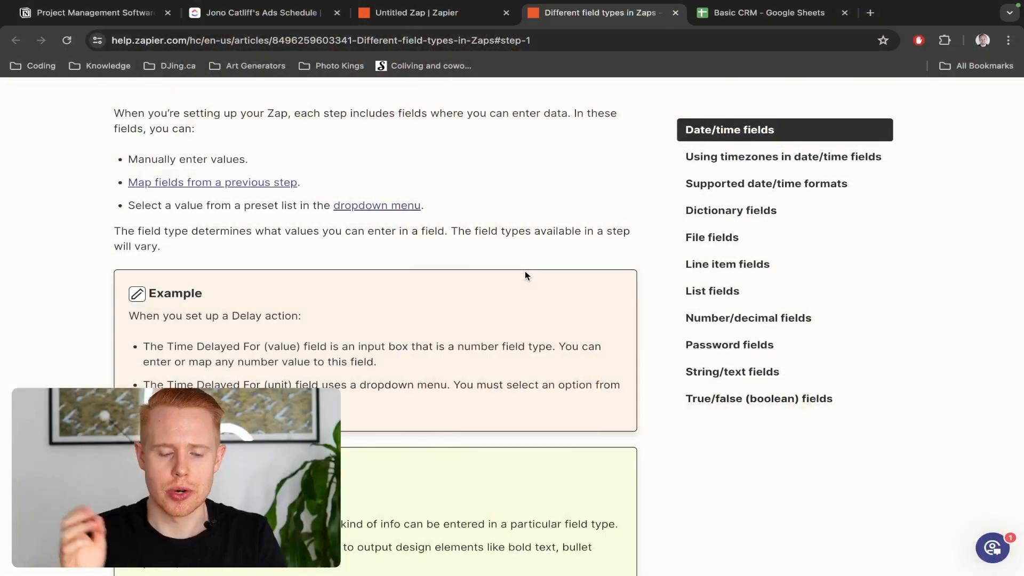
pyautogui.hotkey('ctrl', 'shift', 'Tab')
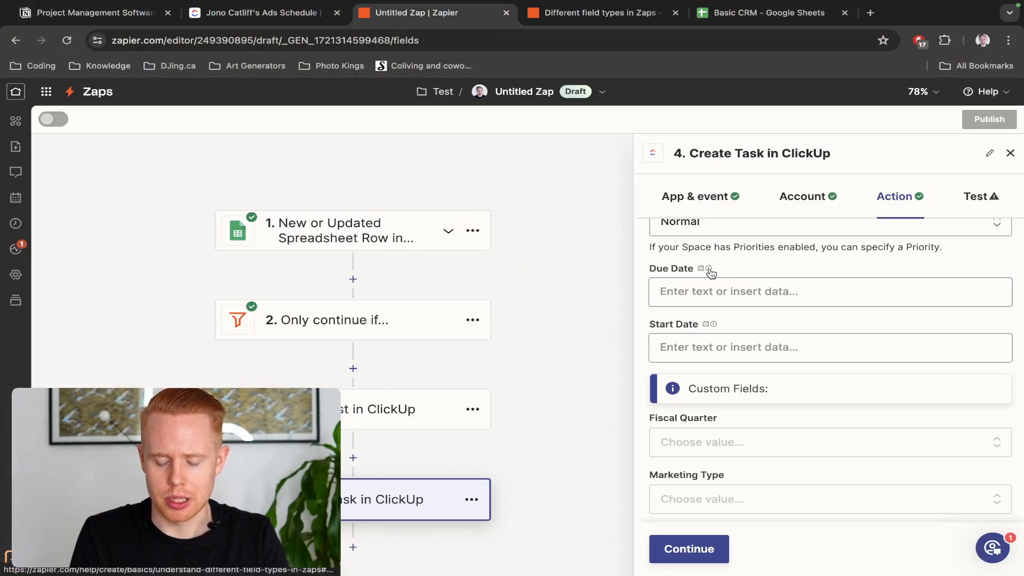
pyautogui.hotkey('ctrl', 'Tab')
pyautogui.scroll(-10, 402, 328)
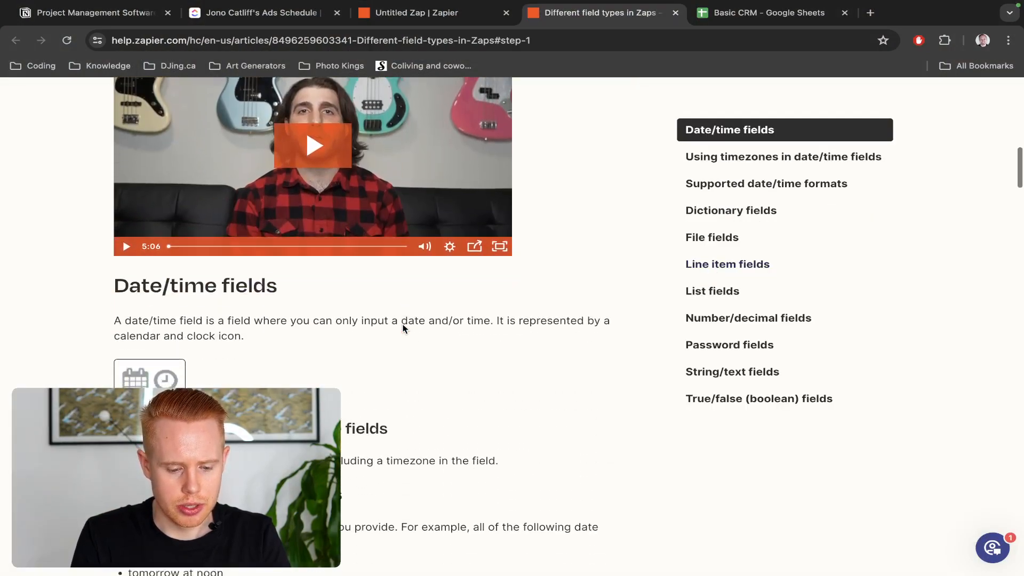
pyautogui.scroll(-10, 403, 328)
pyautogui.scroll(5, 403, 328)
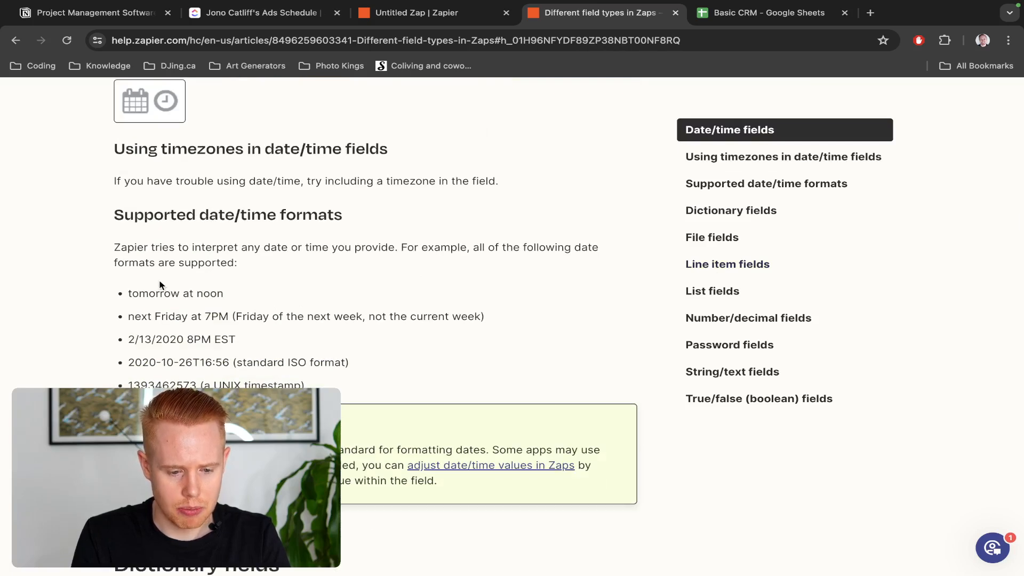
# Highlight the 'tomorrow at noon' example, then go back to the Zap editor
pyautogui.moveTo(121, 297); pyautogui.dragTo(230, 301)
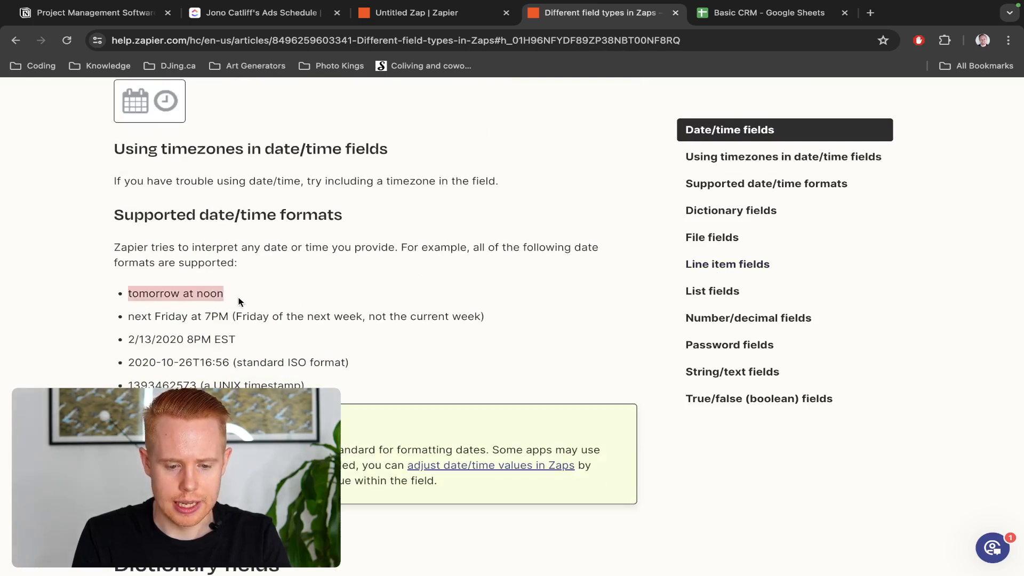
pyautogui.tripleClick(324, 219)
pyautogui.click(181, 293)
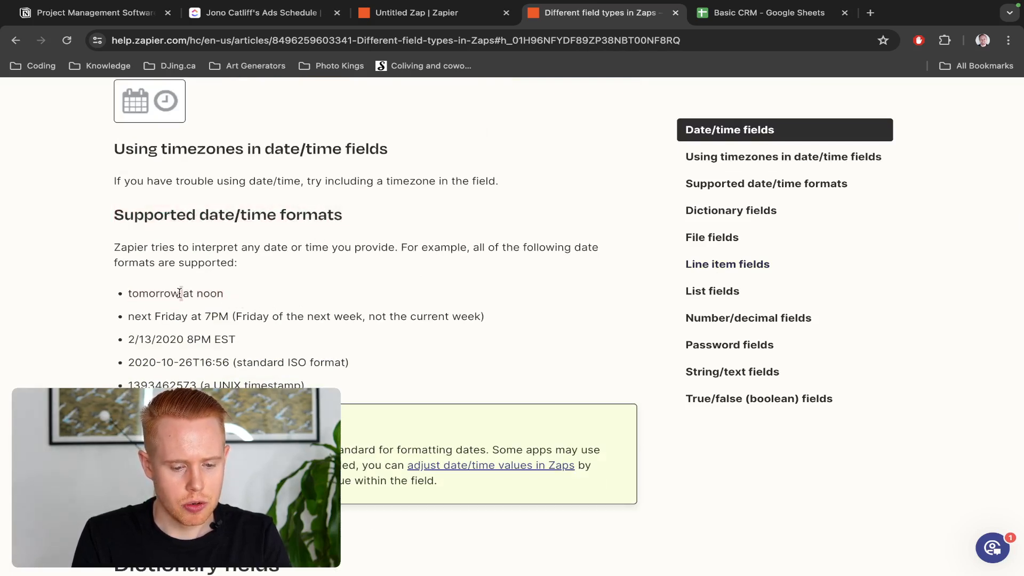
pyautogui.tripleClick(200, 295)
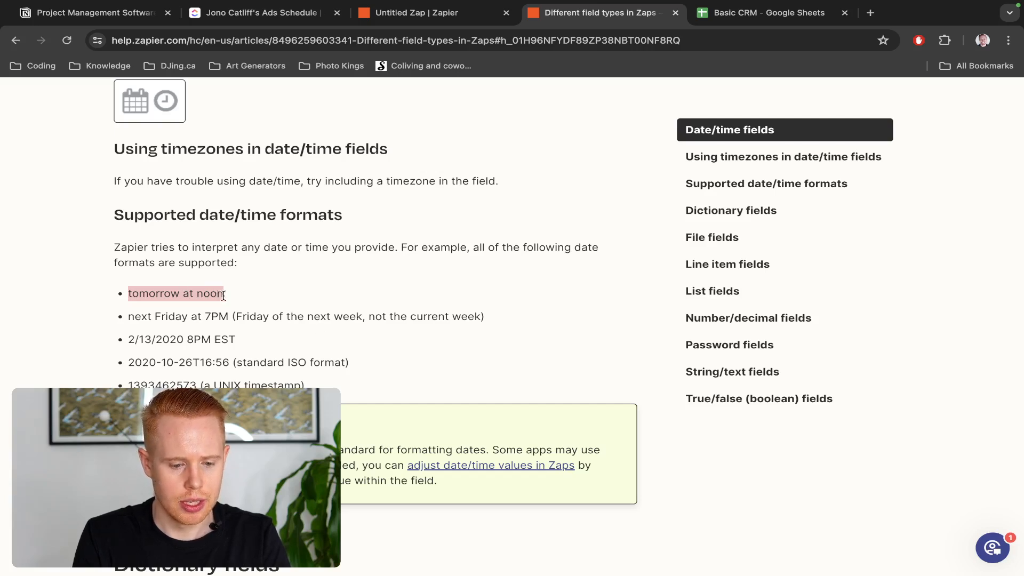
pyautogui.hotkey('ctrl', 'shift', 'Tab')
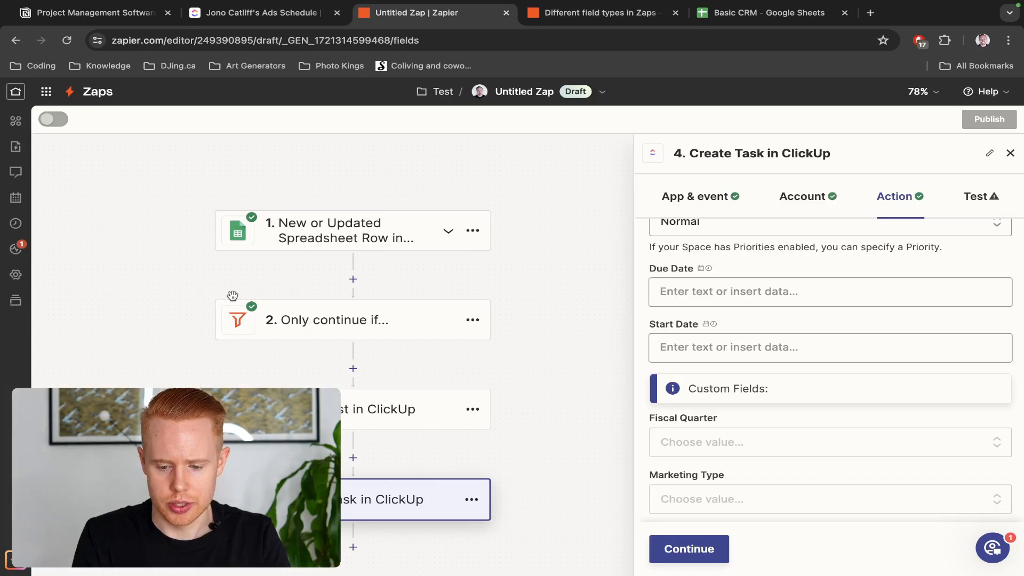
# Set the task's Due Date to 'in 2 days at noon' and Start Date to 'now'
pyautogui.click(715, 282)
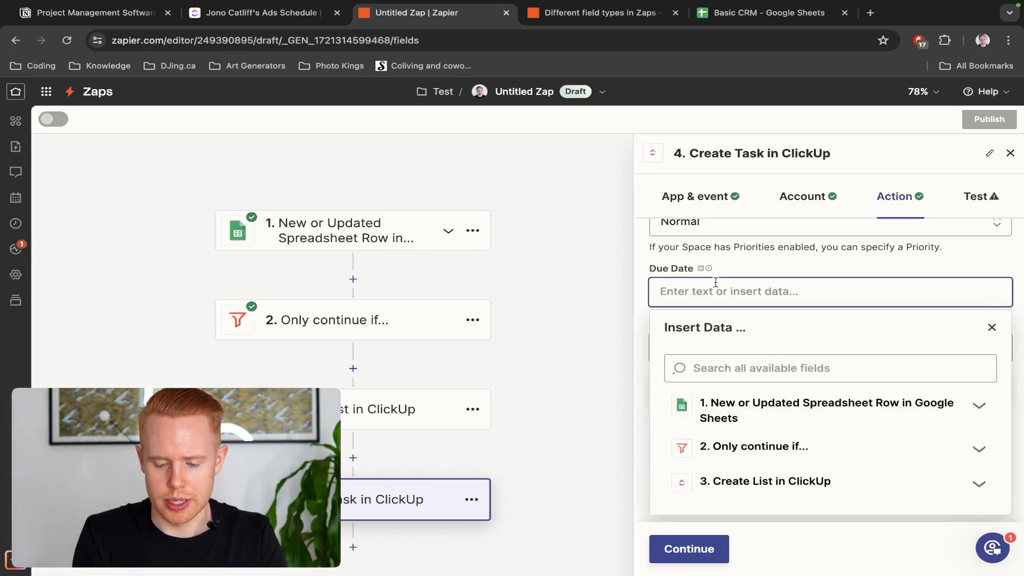
pyautogui.write('in 2 days at noon')
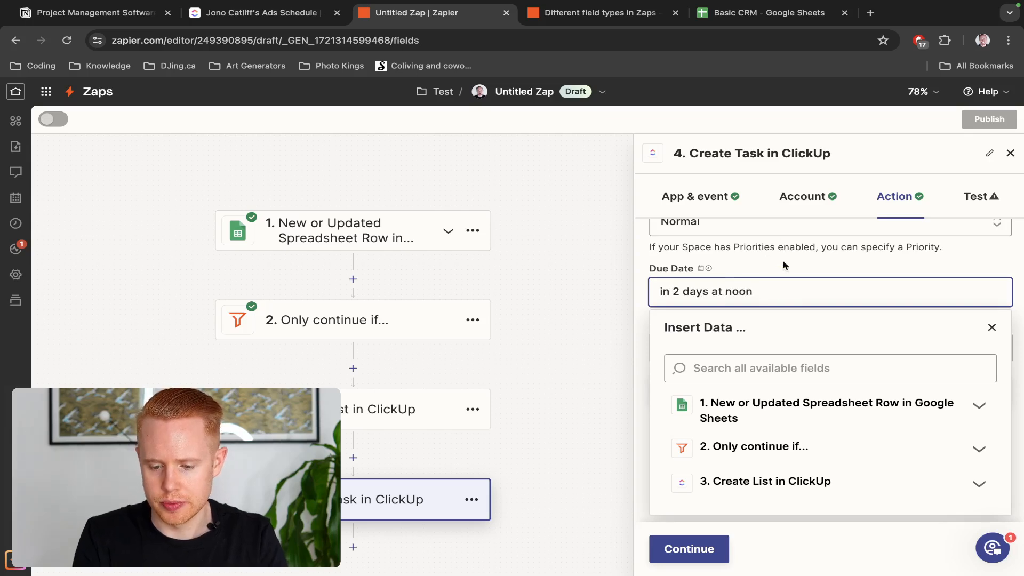
pyautogui.click(782, 268)
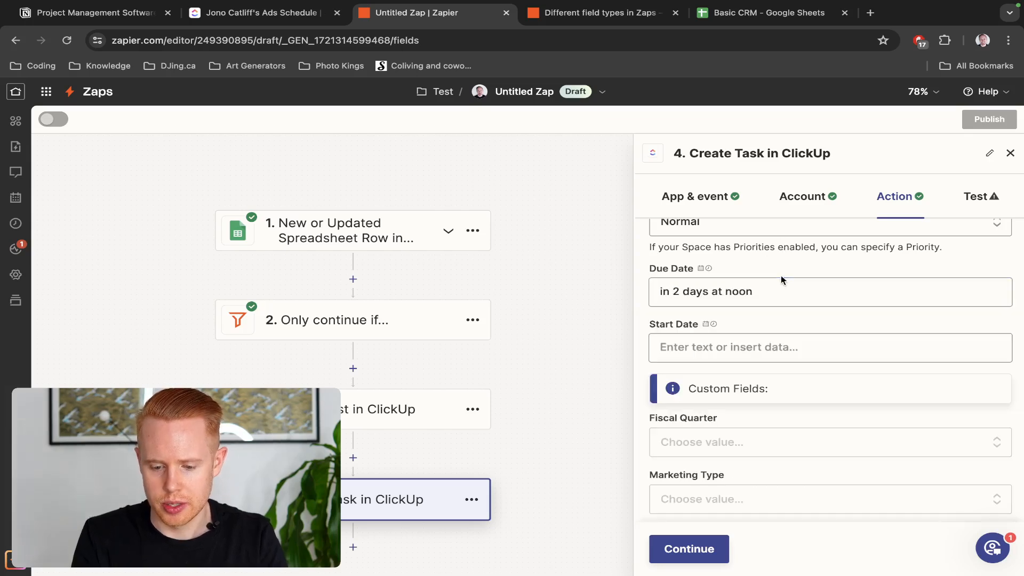
pyautogui.click(743, 342)
pyautogui.write('now')
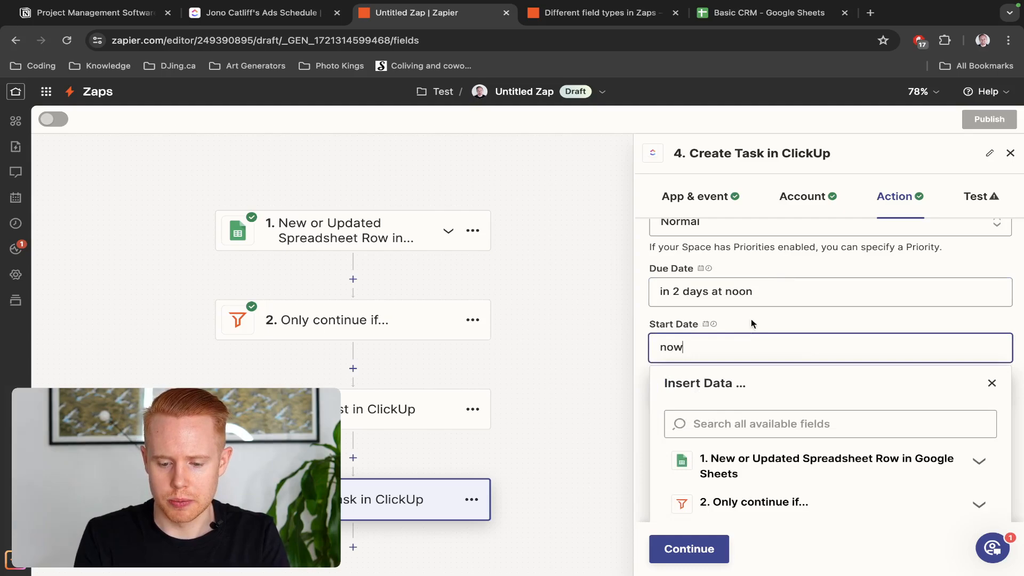
pyautogui.click(749, 320)
pyautogui.scroll(-2, 747, 336)
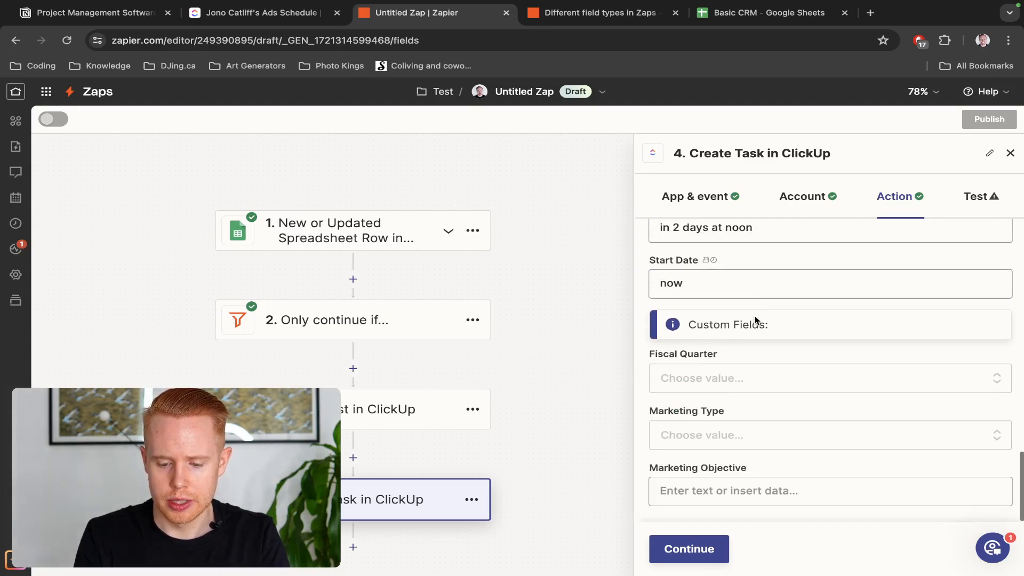
# Set Fiscal Quarter to Q1 and Marketing Type to Online
pyautogui.click(734, 377)
pyautogui.scroll(-5, 709, 469)
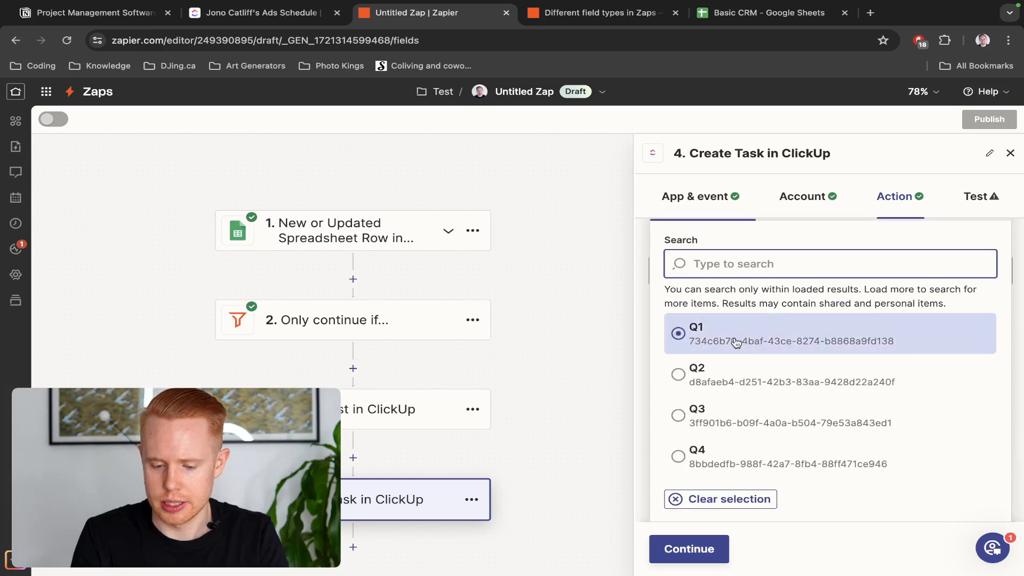
pyautogui.click(736, 343)
pyautogui.click(712, 436)
pyautogui.scroll(-5, 743, 341)
pyautogui.scroll(-2, 742, 381)
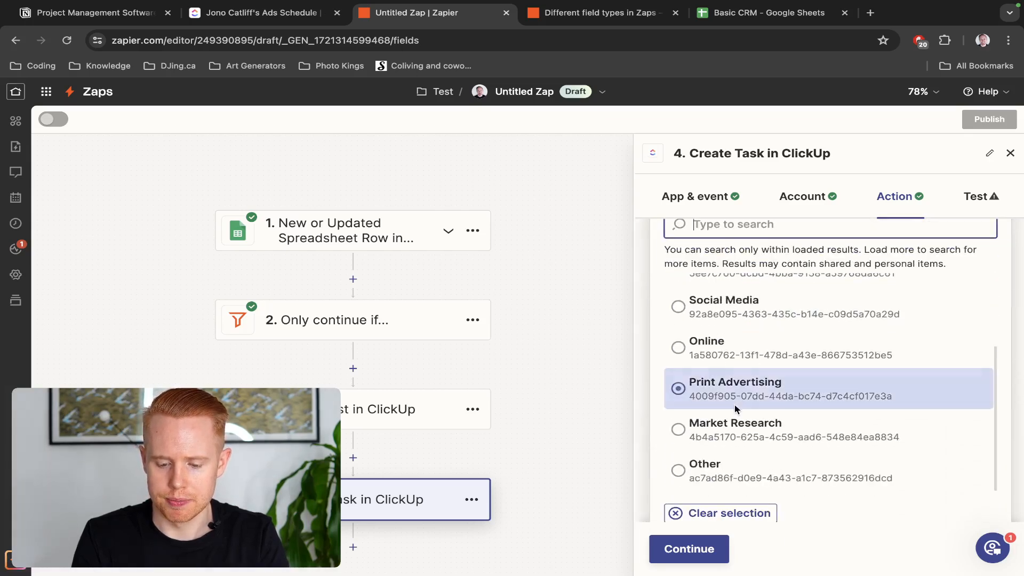
pyautogui.click(737, 354)
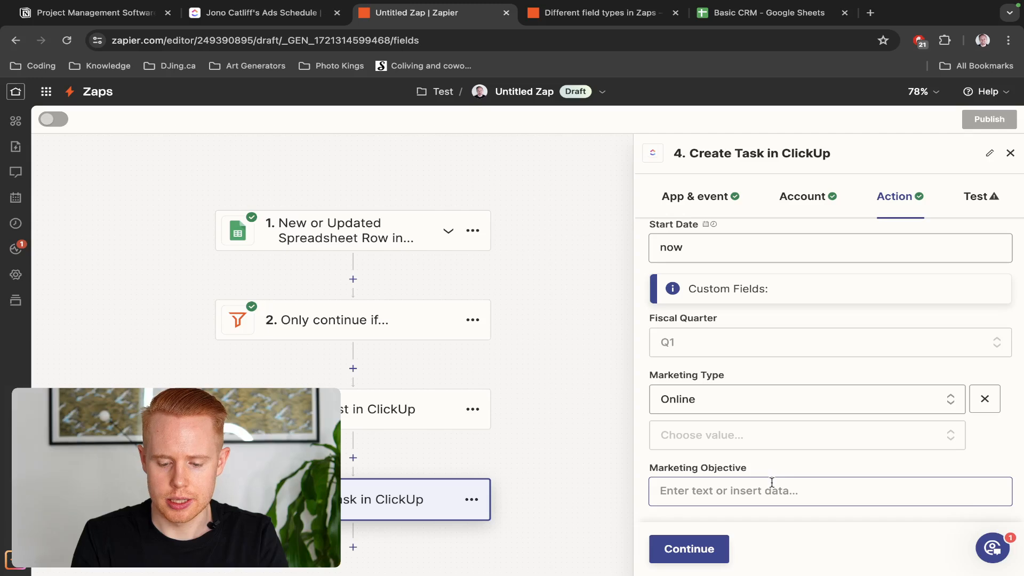
# Type 'Tra' into the Marketing Objective field
pyautogui.click(772, 489)
pyautogui.write('Tra')
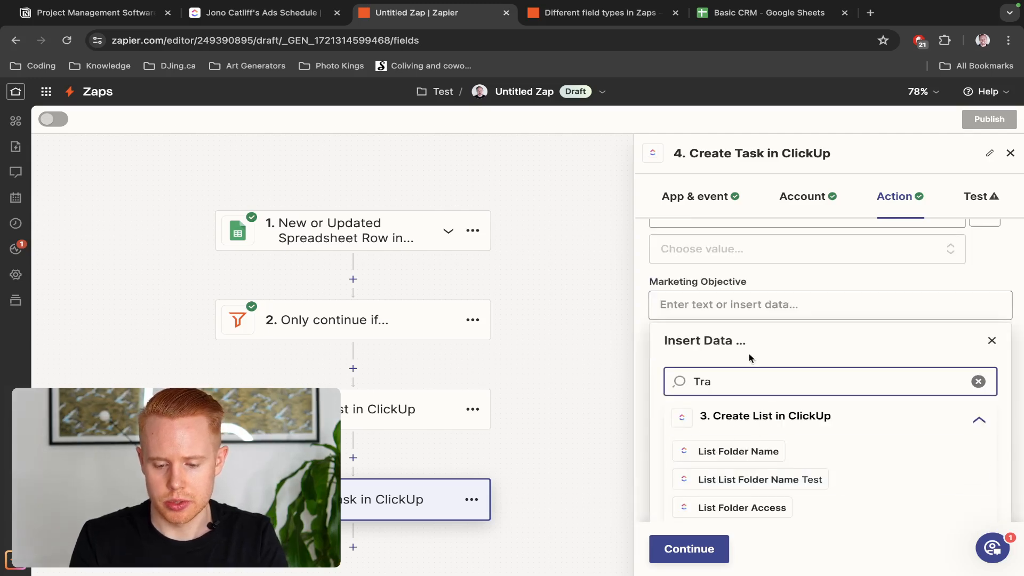
pyautogui.click(742, 312)
pyautogui.write('Track conversions')
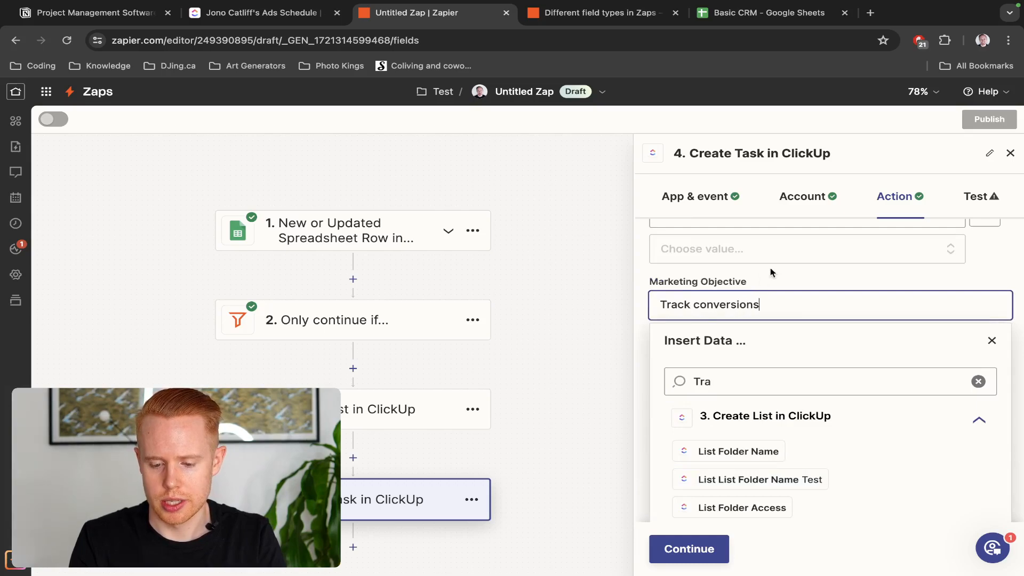
pyautogui.click(772, 273)
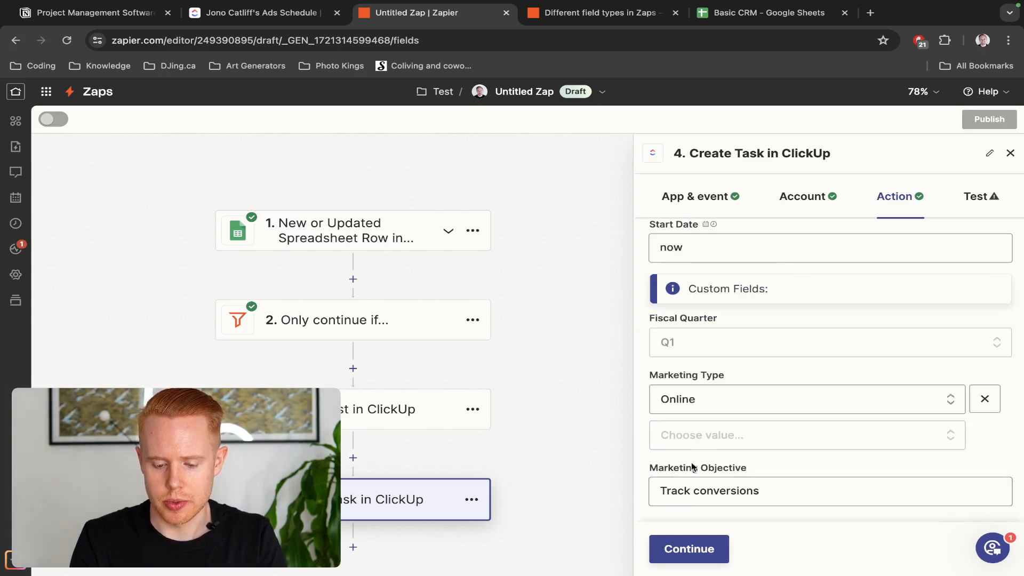
pyautogui.scroll(5, 834, 305)
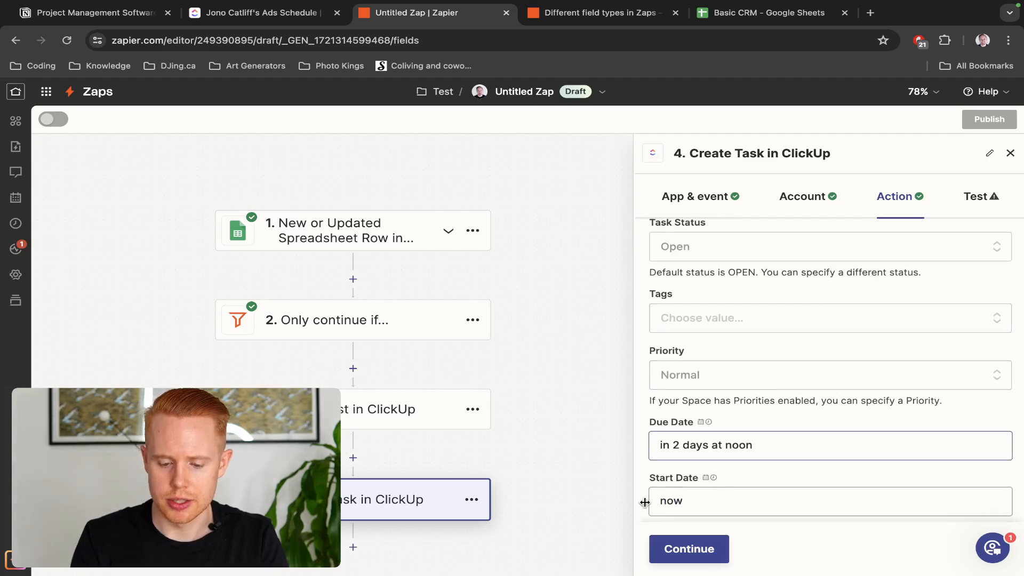
# Test the Create Task step, sending the sample Conversion Tracking task to ClickUp
pyautogui.click(679, 548)
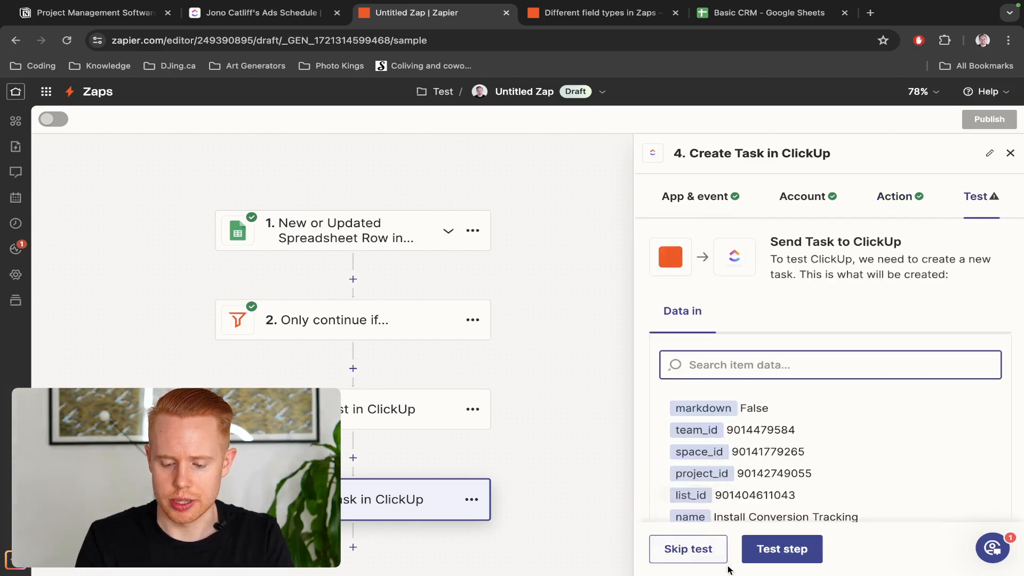
pyautogui.click(770, 551)
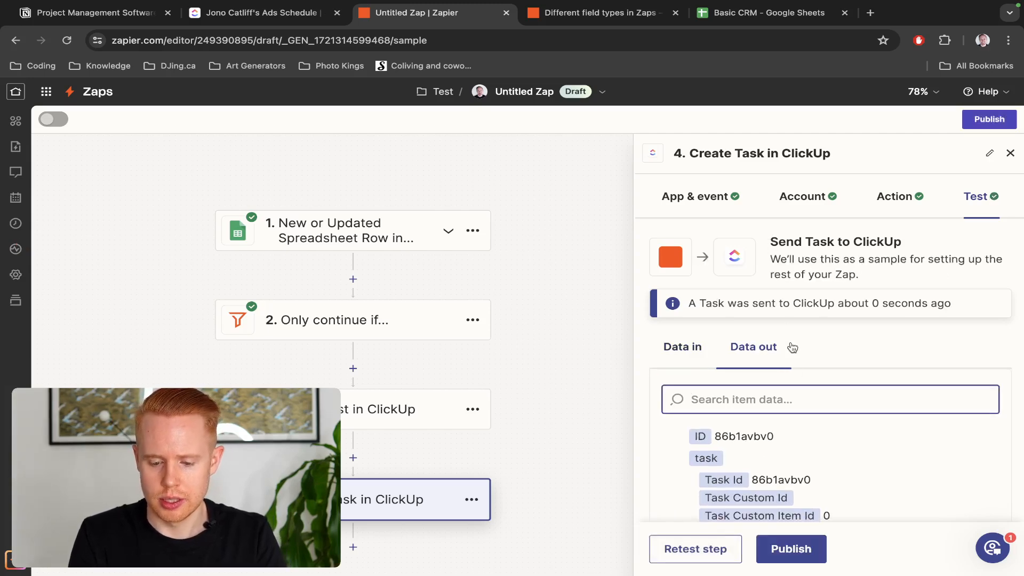
pyautogui.hotkey('ctrl', 'shift', 'Tab')
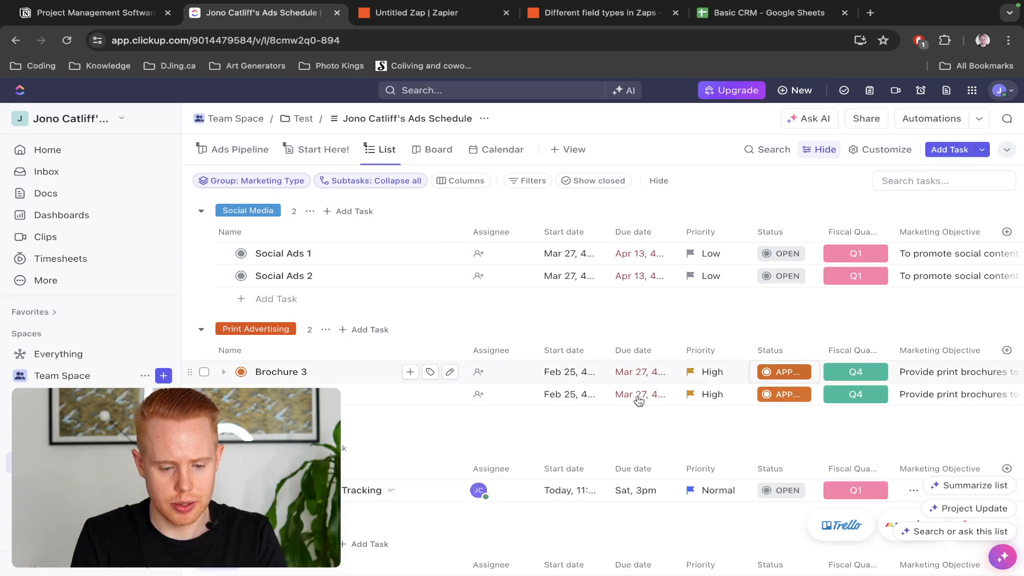
# Check the new Install Conversion Tracking task's start and due dates in the Online group
pyautogui.scroll(-3, 354, 423)
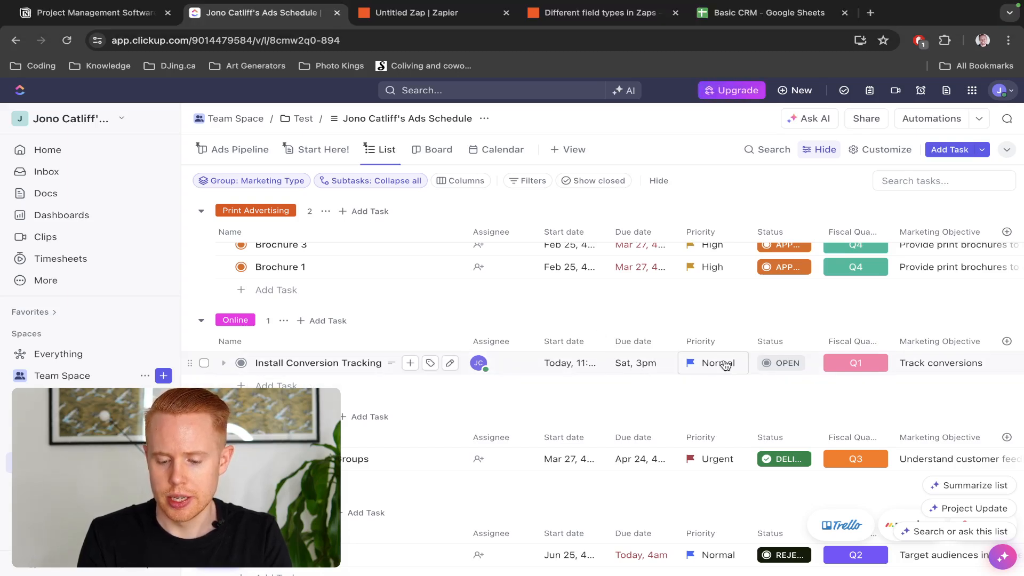
pyautogui.hscroll(3, 728, 365)
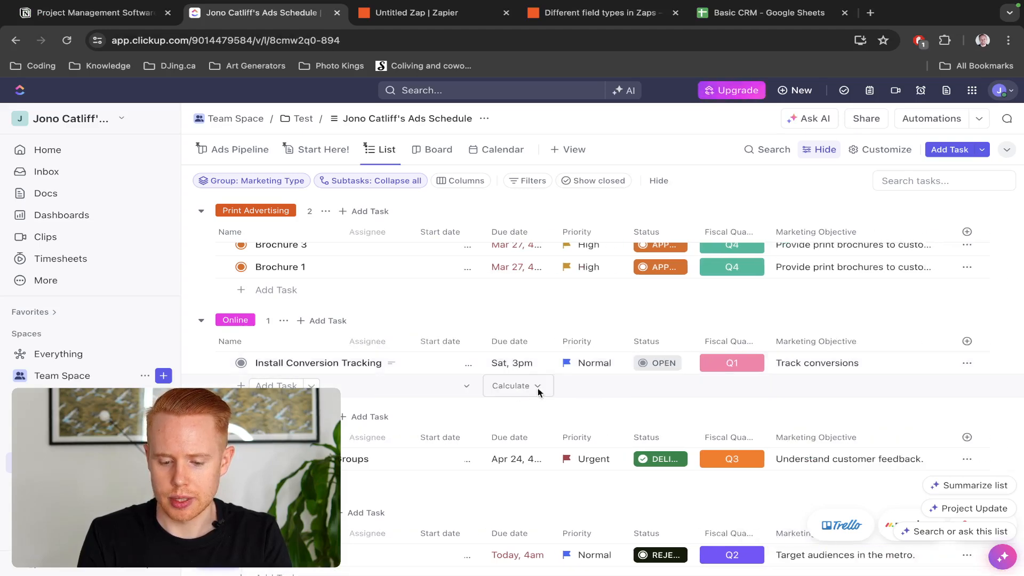
pyautogui.click(504, 364)
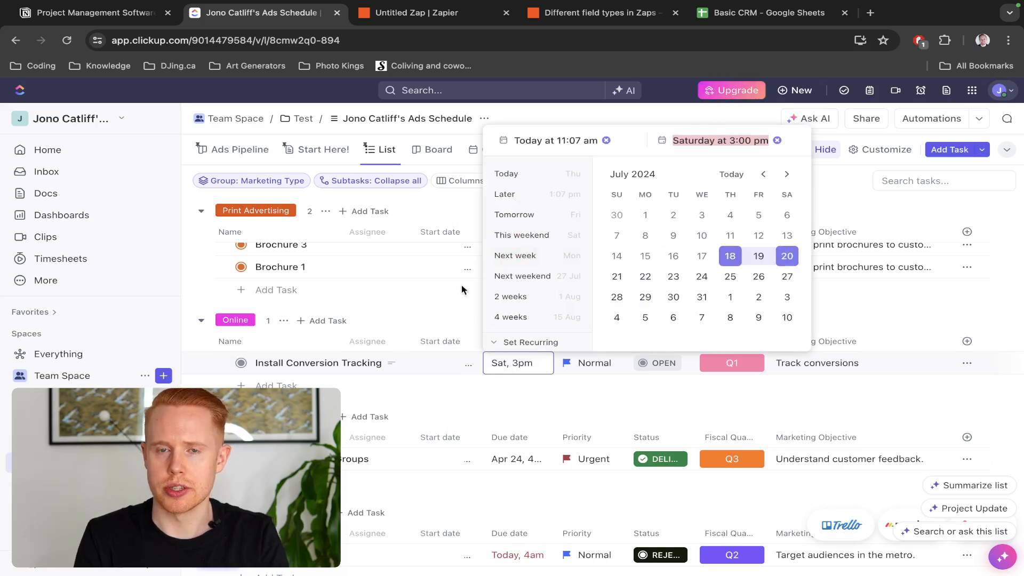
pyautogui.click(465, 326)
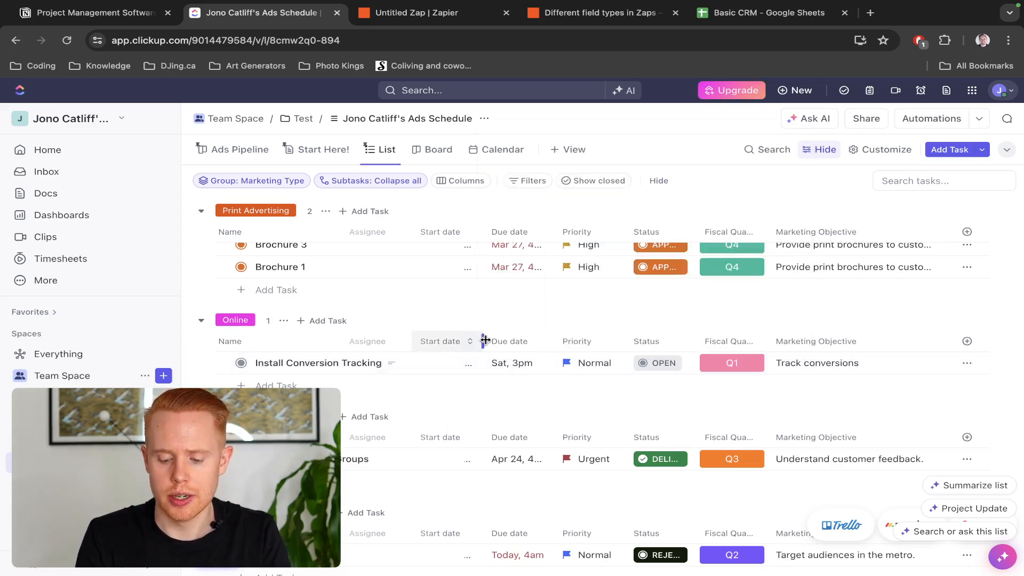
# Close the help article tab and the Create Task step's settings in Zapier
pyautogui.hotkey('ctrl', 'Tab')
pyautogui.hotkey('ctrl', 'Tab')
pyautogui.press('super+w')
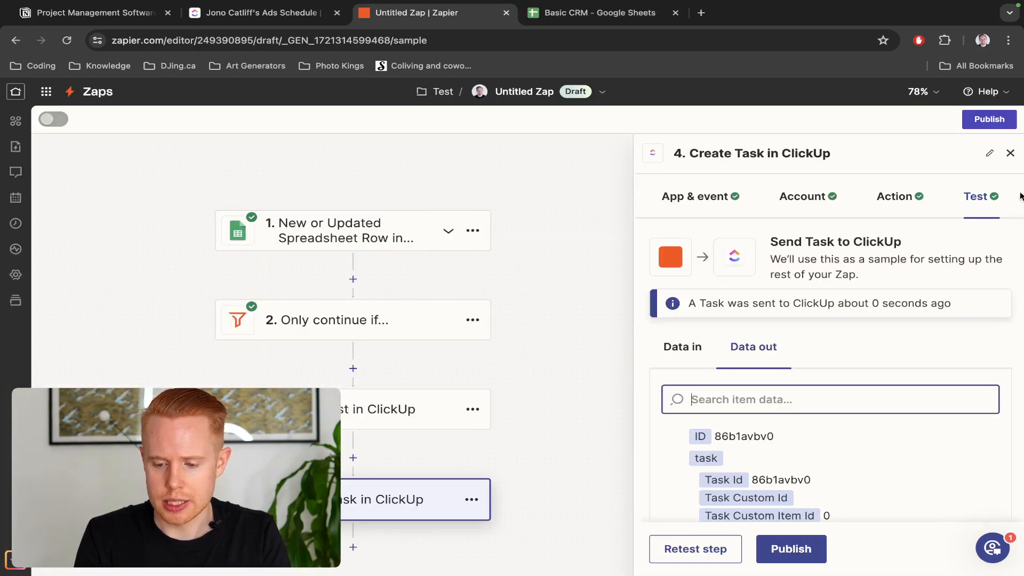
pyautogui.click(1010, 154)
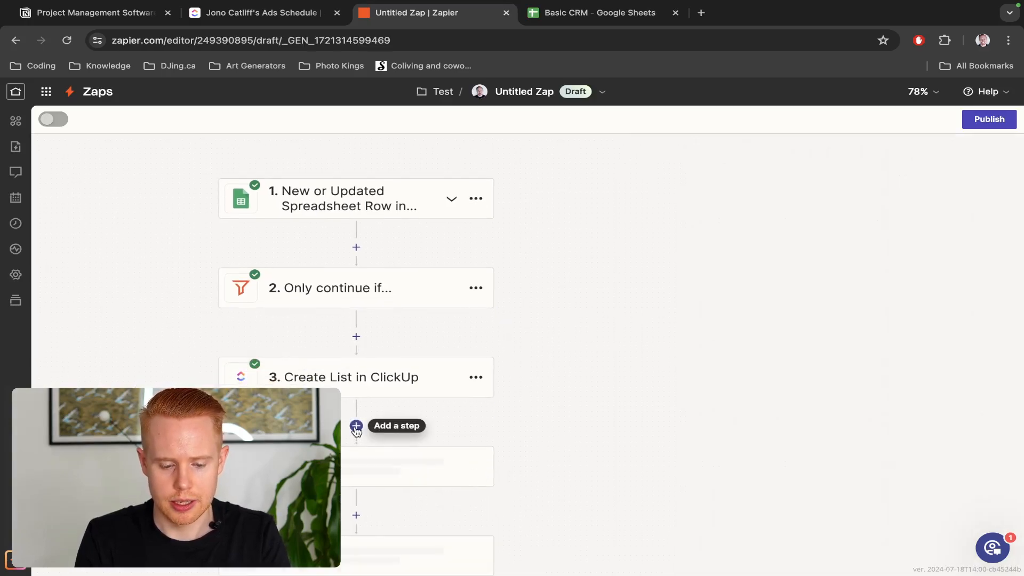
# Add a Filter by Zapier step after Create List, with the CRM Project Type set to Google Ads Tier 2
pyautogui.click(357, 426)
pyautogui.write('filter')
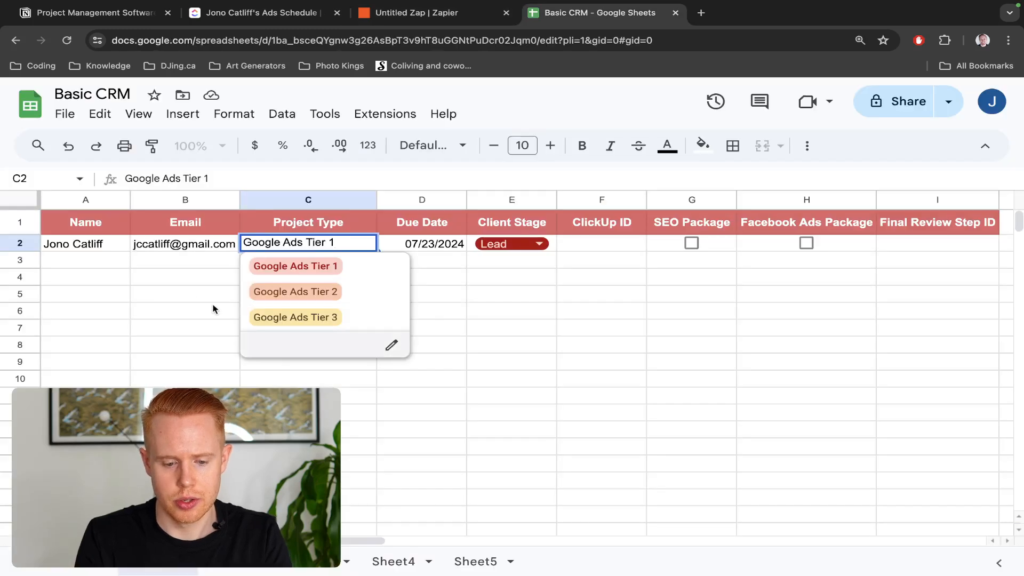
pyautogui.click(314, 300)
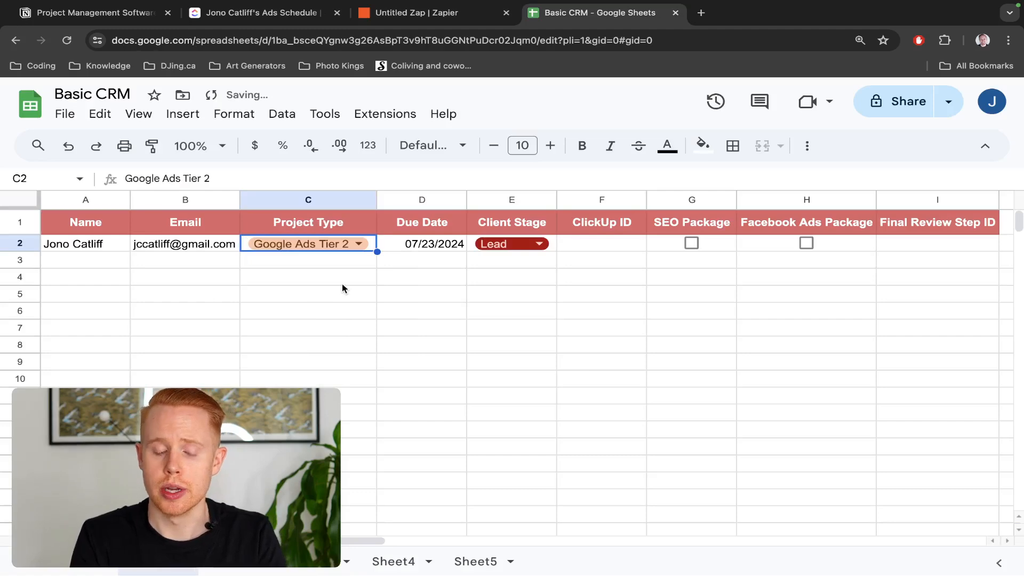
pyautogui.hotkey('ctrl', 'shift', 'Tab')
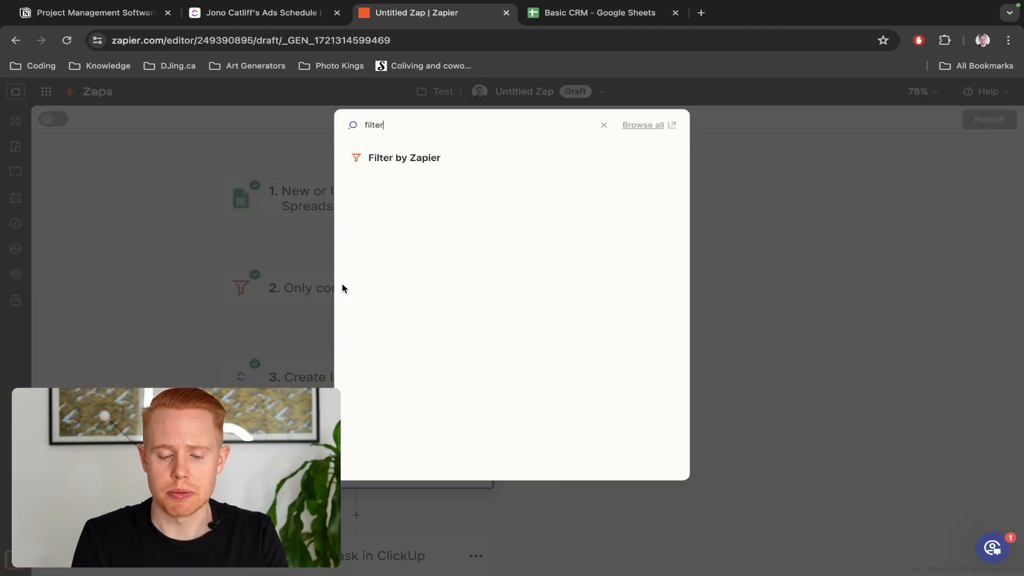
pyautogui.click(404, 163)
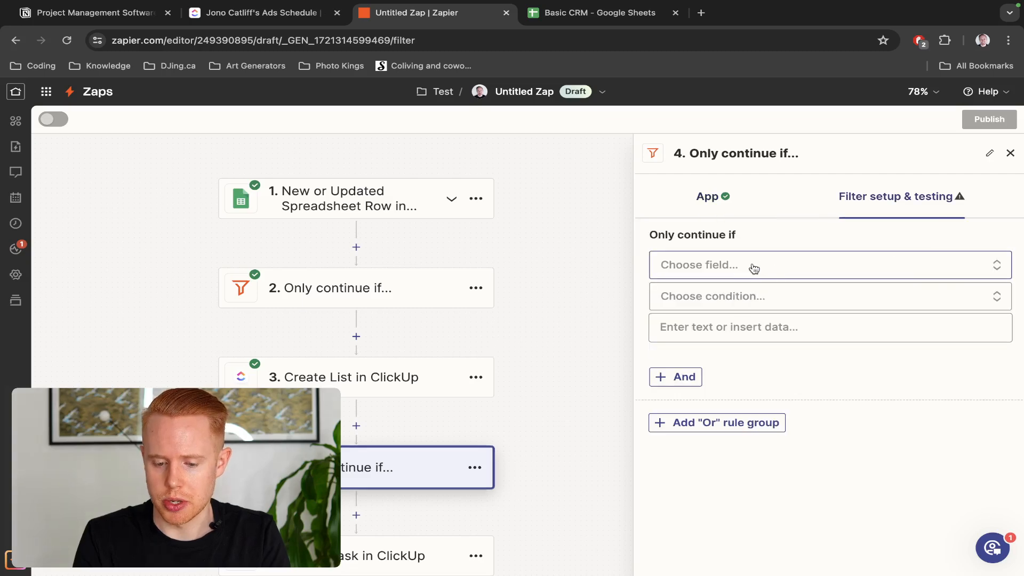
# Make the filter check Project Type with a (Text) Contains condition
pyautogui.click(754, 268)
pyautogui.click(918, 383)
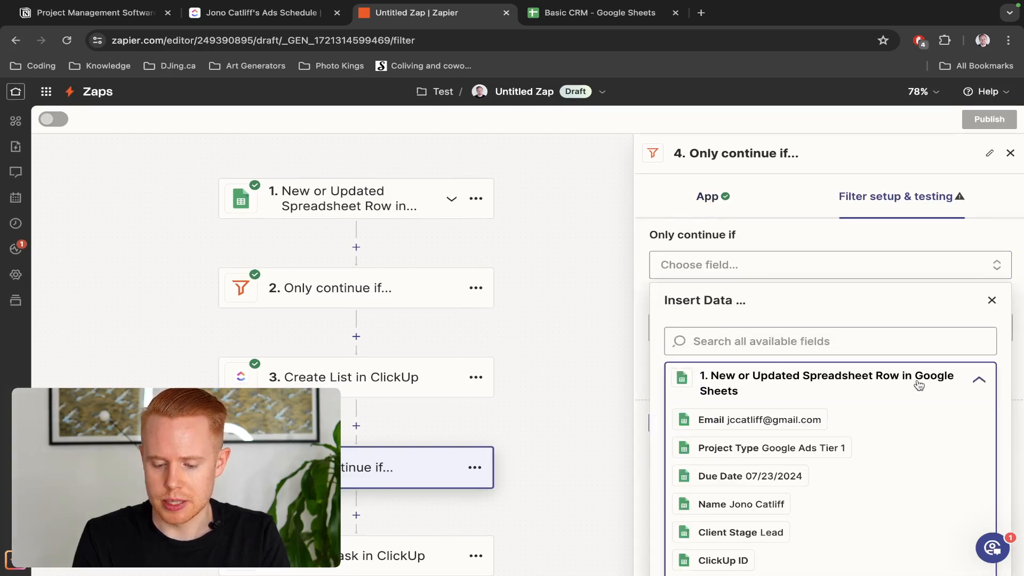
pyautogui.scroll(-3, 777, 405)
pyautogui.scroll(3, 773, 408)
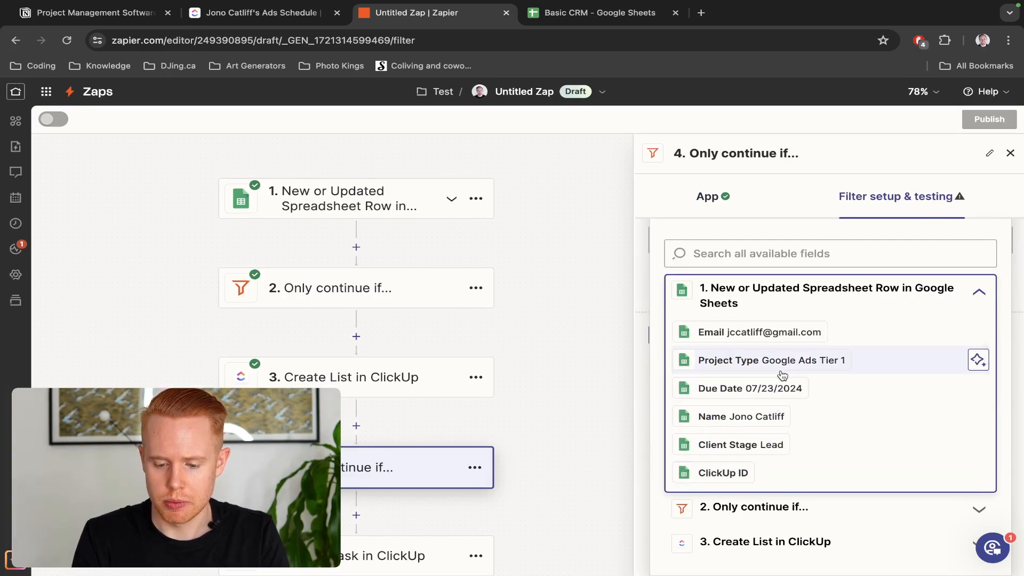
pyautogui.click(782, 374)
pyautogui.click(715, 297)
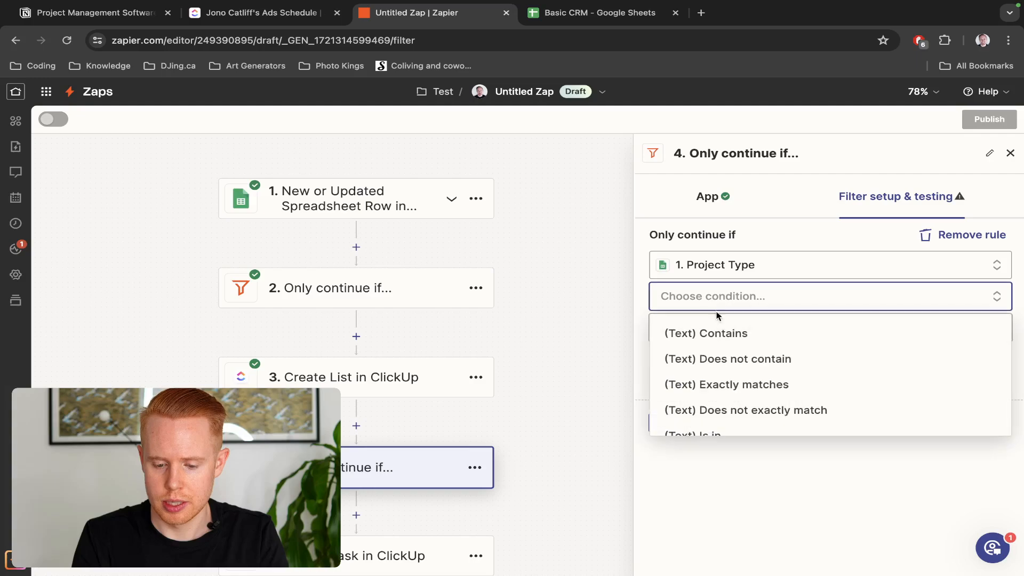
pyautogui.click(721, 340)
# Paste 'Google Ads Tier 2' as the comparison value and remove the extra empty And rule
pyautogui.hotkey('ctrl', 'Tab')
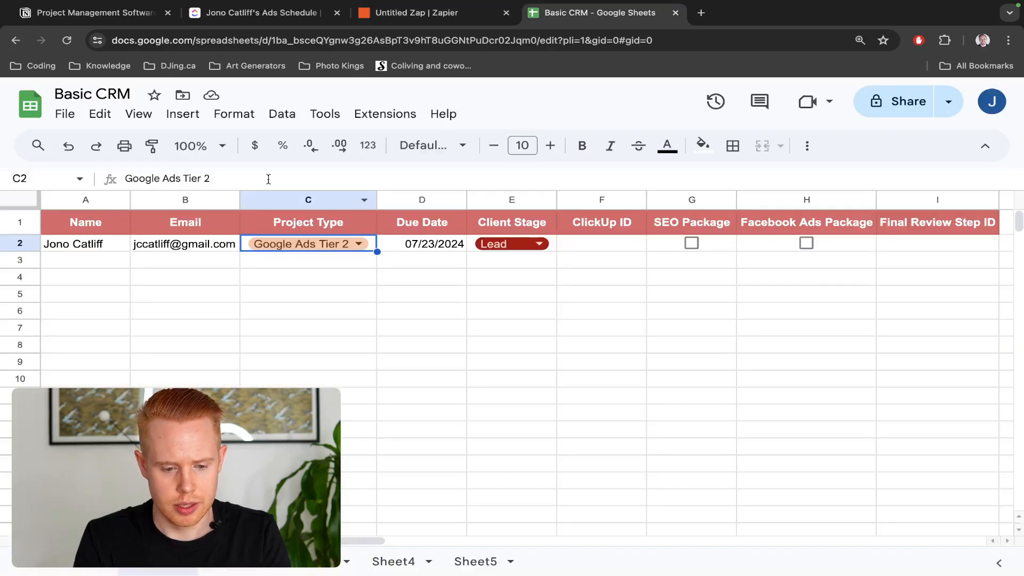
pyautogui.hotkey('ctrl', 'a')
pyautogui.hotkey('ctrl', 'c')
pyautogui.hotkey('ctrl', 'shift', 'Tab')
pyautogui.click(709, 331)
pyautogui.hotkey('ctrl', 'v')
pyautogui.click(822, 235)
pyautogui.scroll(-1, 688, 339)
pyautogui.click(688, 344)
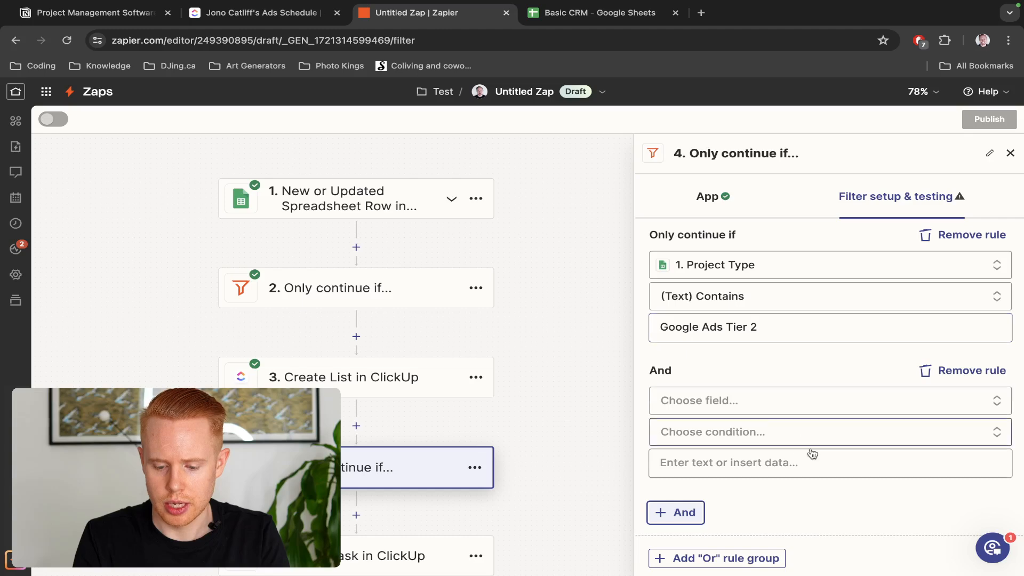
pyautogui.scroll(-1, 773, 462)
pyautogui.click(972, 353)
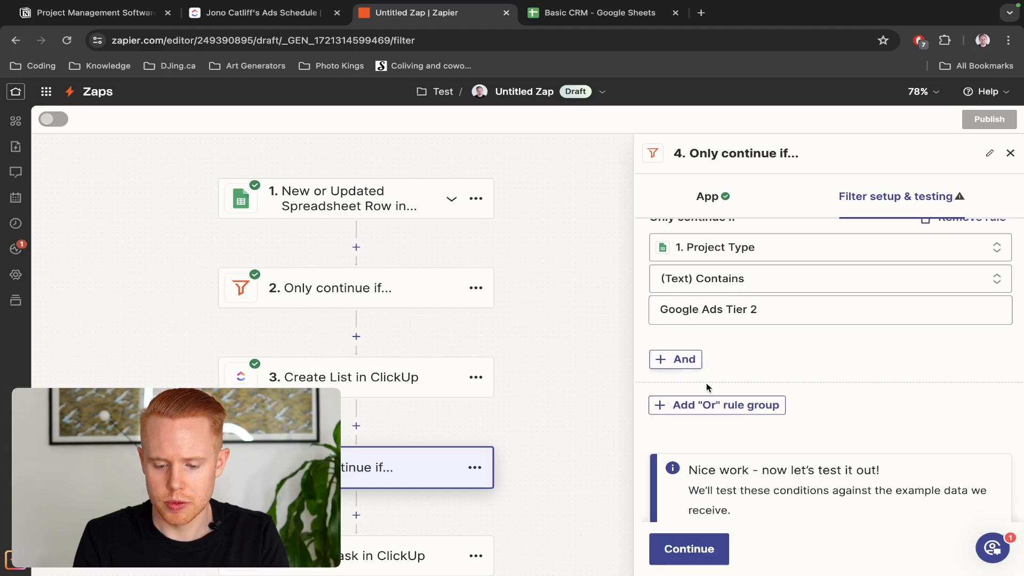
# Add an Or rule group checking Project Type with (Text) Contains
pyautogui.click(740, 405)
pyautogui.scroll(-1, 738, 407)
pyautogui.click(715, 422)
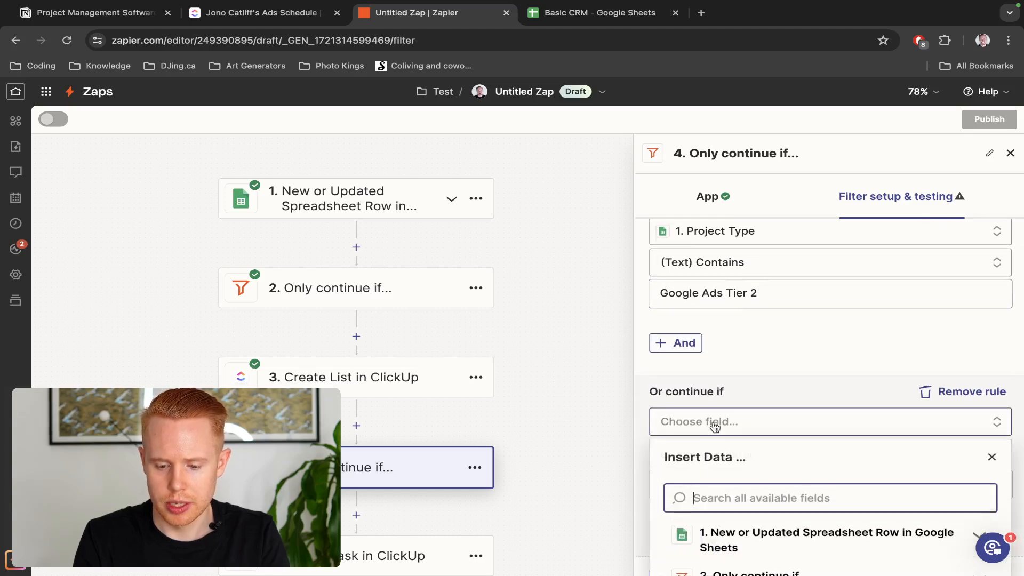
pyautogui.scroll(-2, 724, 385)
pyautogui.click(747, 467)
pyautogui.scroll(-5, 746, 475)
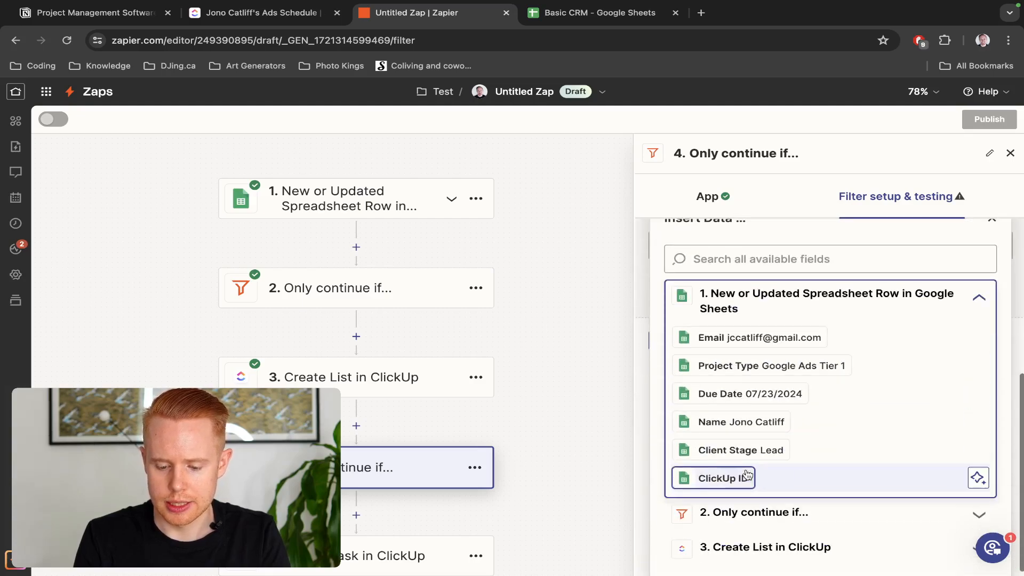
pyautogui.click(816, 367)
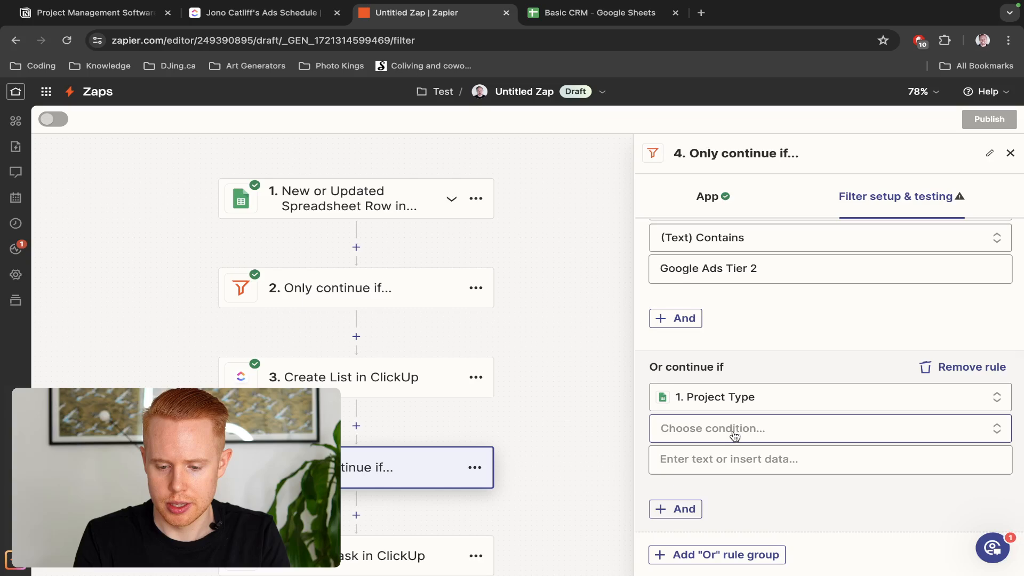
pyautogui.click(735, 436)
pyautogui.click(734, 464)
# Enter 'Google Ads Tier 3' as the Or rule's value
pyautogui.click(723, 464)
pyautogui.hotkey('ctrl', 'v')
pyautogui.press('BackSpace')
pyautogui.write('3')
pyautogui.click(753, 308)
# Check the project type tiers available in the CRM spreadsheet, then view the ClickUp task list
pyautogui.hotkey('ctrl', 'Tab')
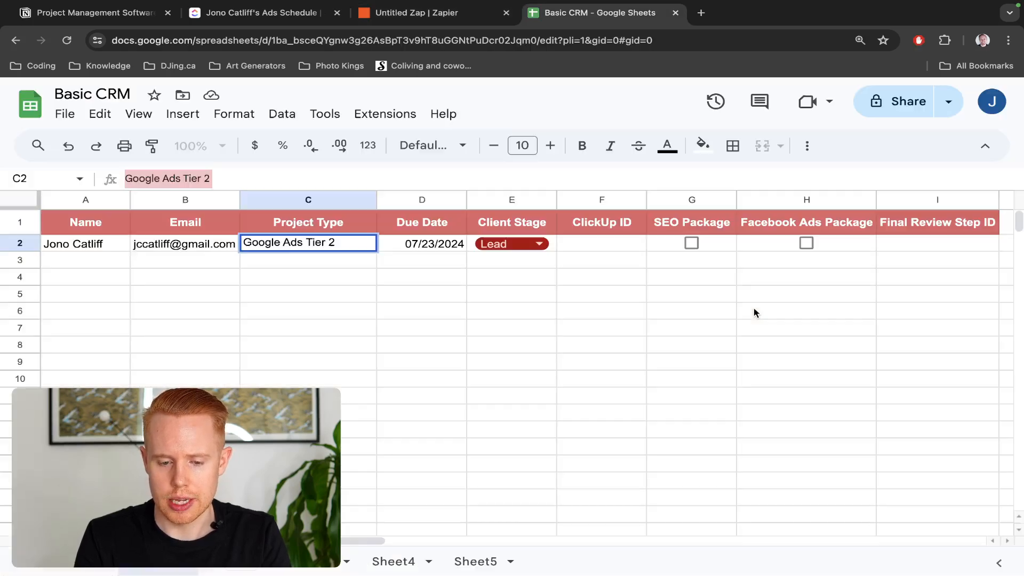
pyautogui.click(347, 302)
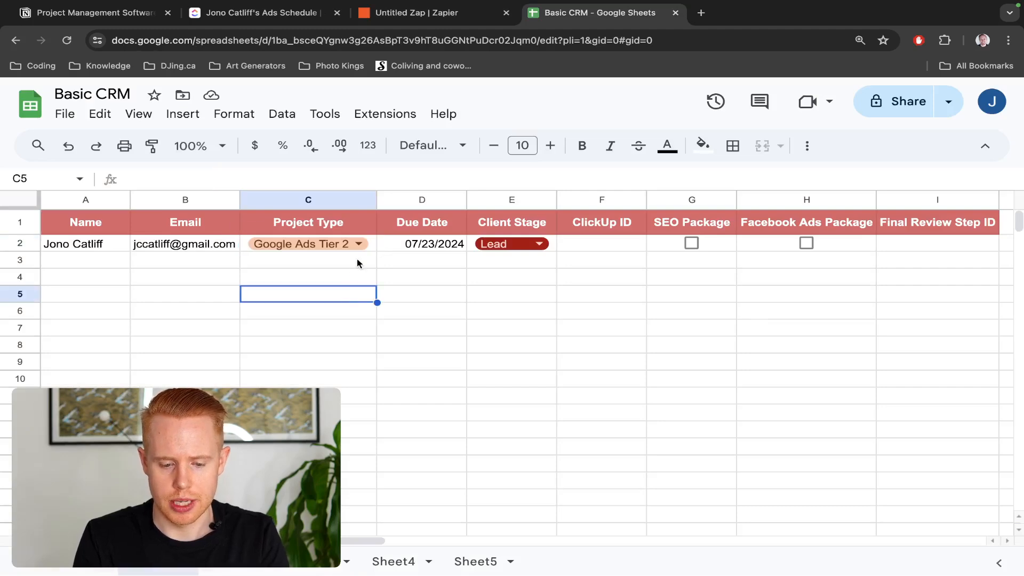
pyautogui.click(358, 244)
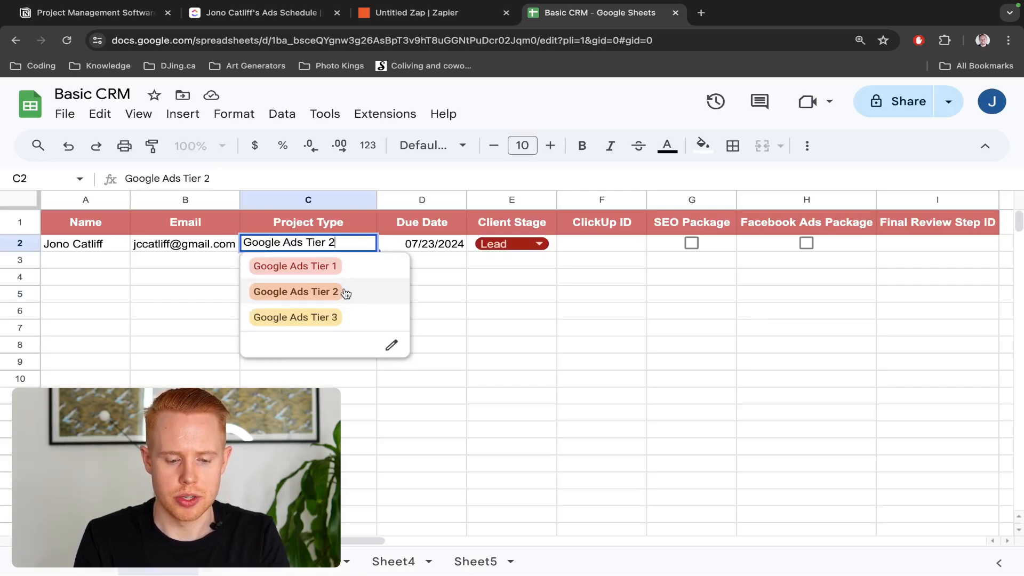
pyautogui.hotkey('ctrl', 'shift', 'Tab')
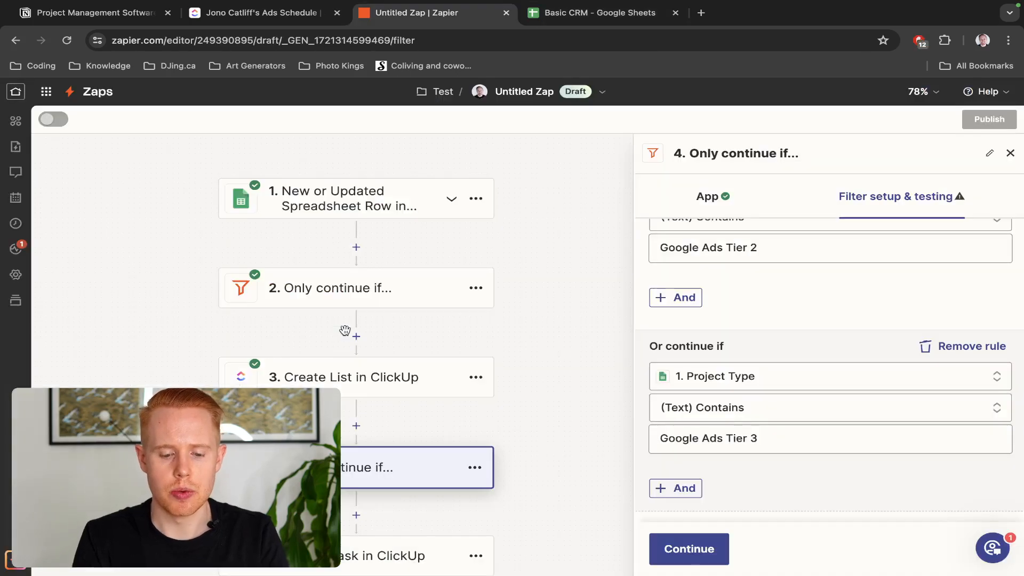
pyautogui.scroll(-3, 344, 330)
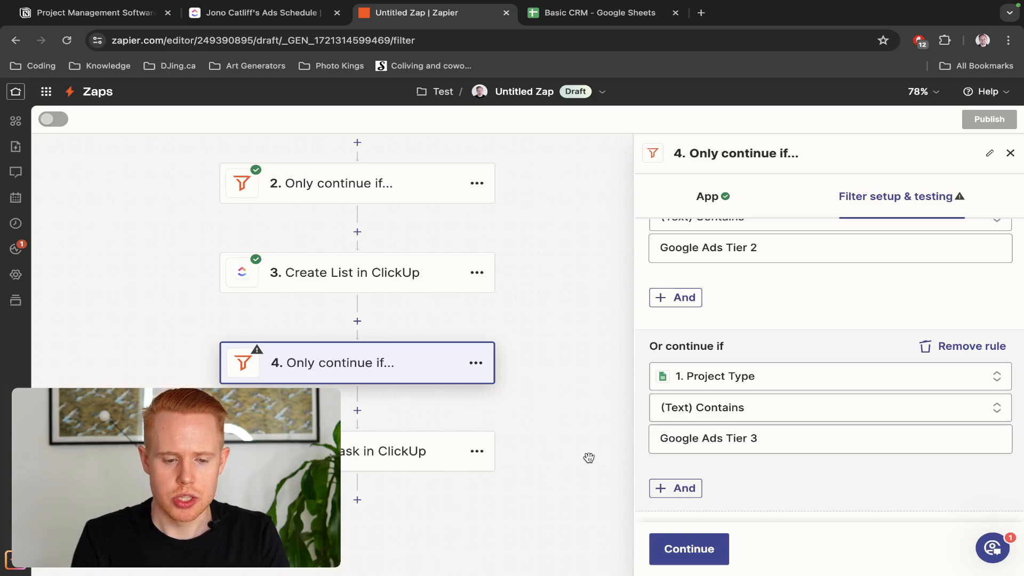
pyautogui.hotkey('ctrl', 'shift', 'Tab')
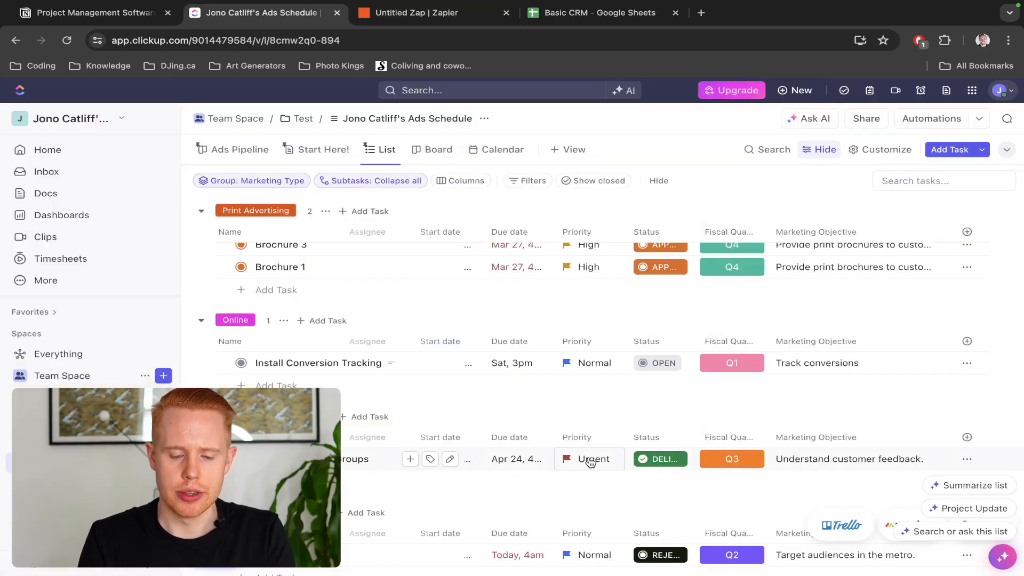
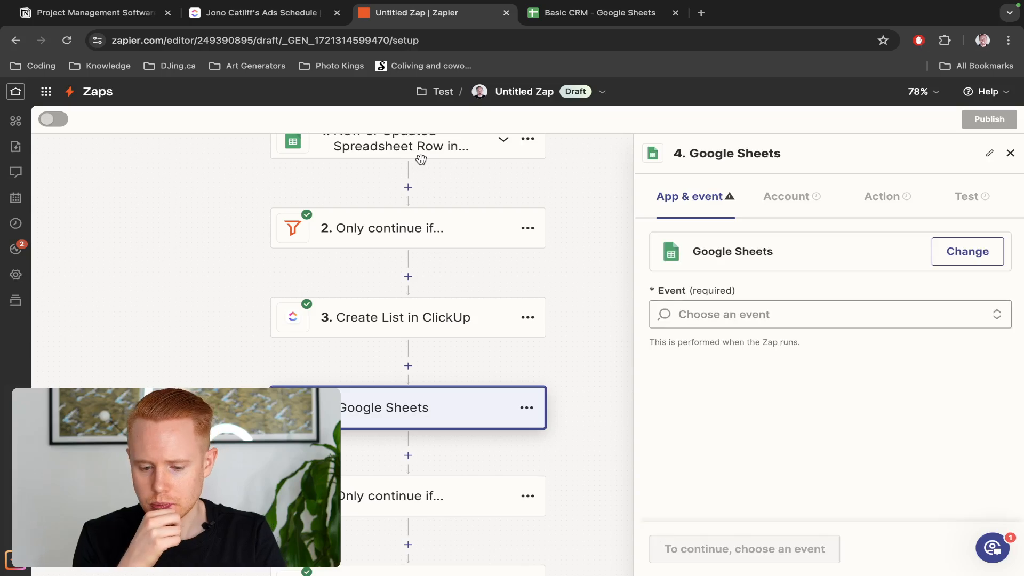
# Set step 4's event to Update Spreadsheet Row and keep the connected Google account
pyautogui.click(712, 312)
pyautogui.scroll(-5, 714, 405)
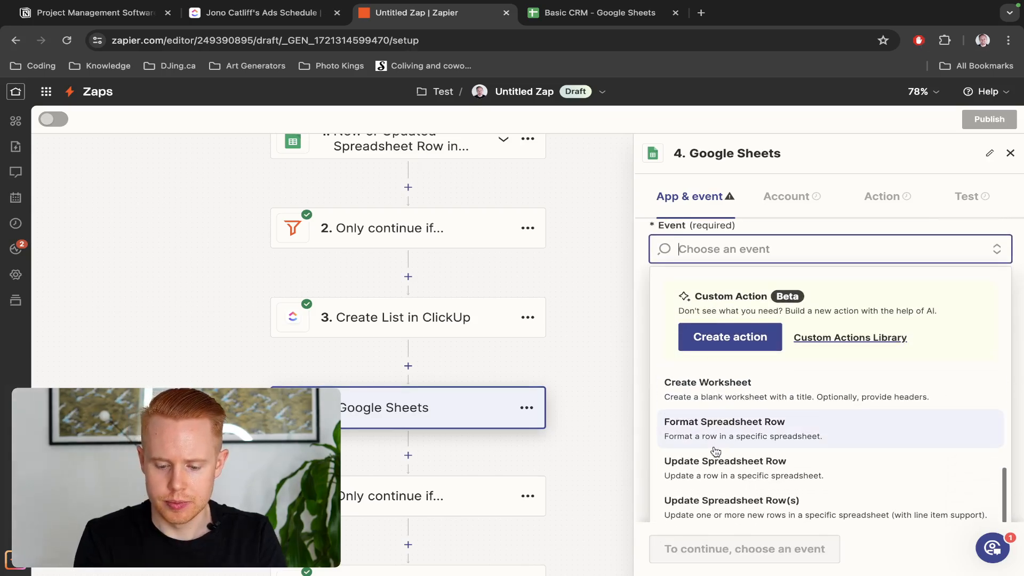
pyautogui.click(724, 465)
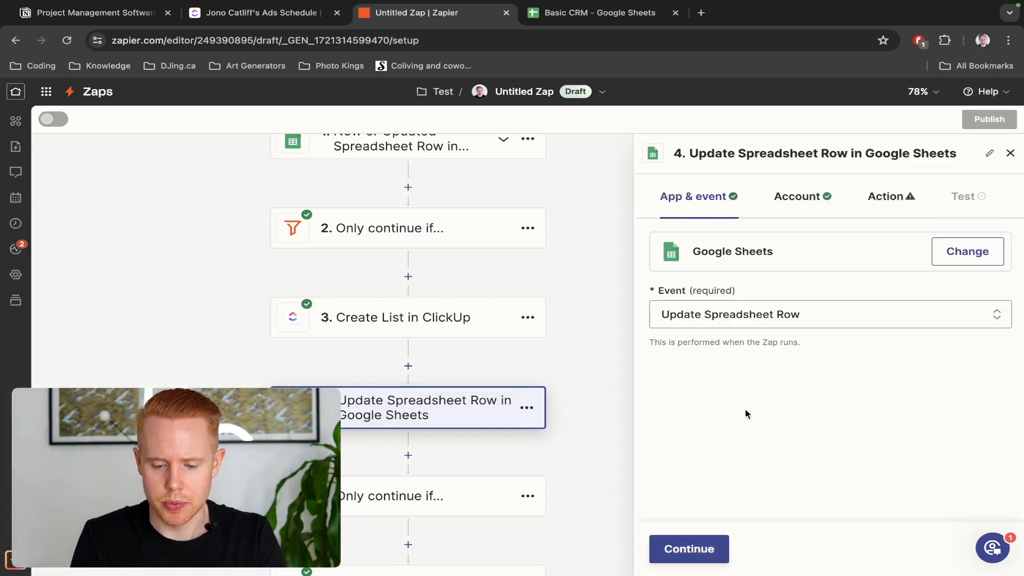
pyautogui.click(685, 549)
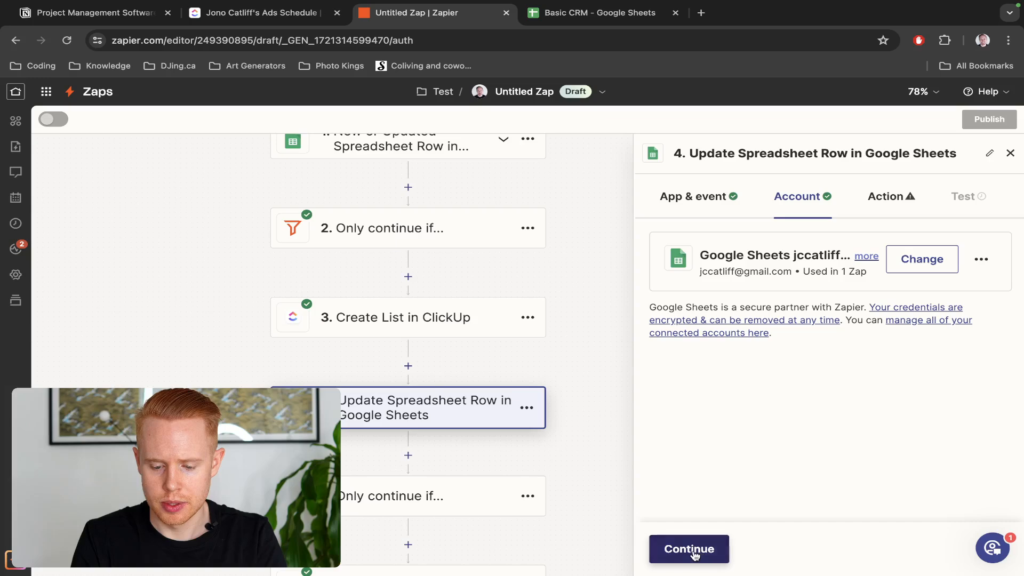
pyautogui.click(692, 550)
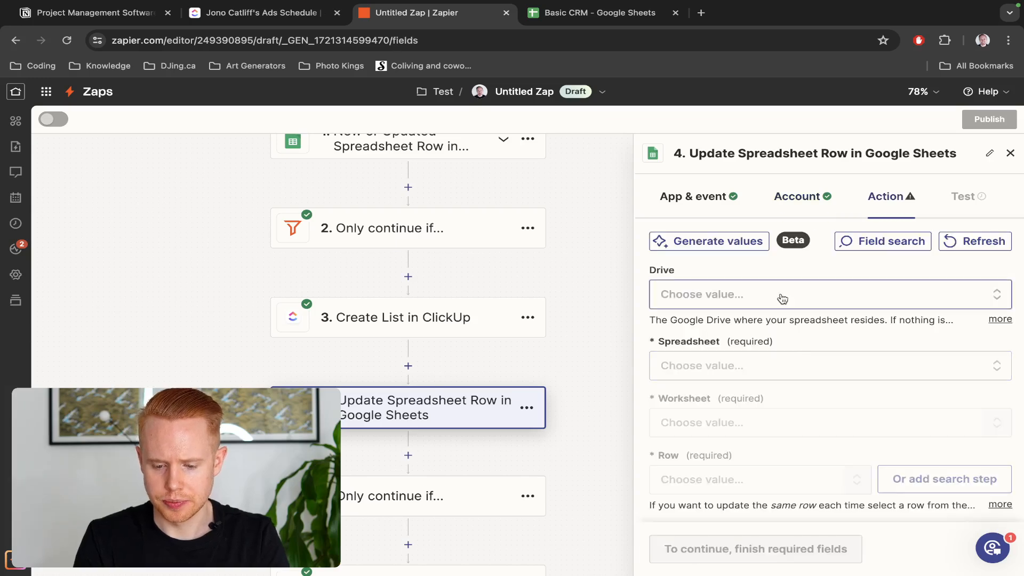
# Target My Google Drive, the Basic CRM spreadsheet and its Sheet1 worksheet
pyautogui.click(782, 299)
pyautogui.scroll(-2, 749, 376)
pyautogui.click(735, 462)
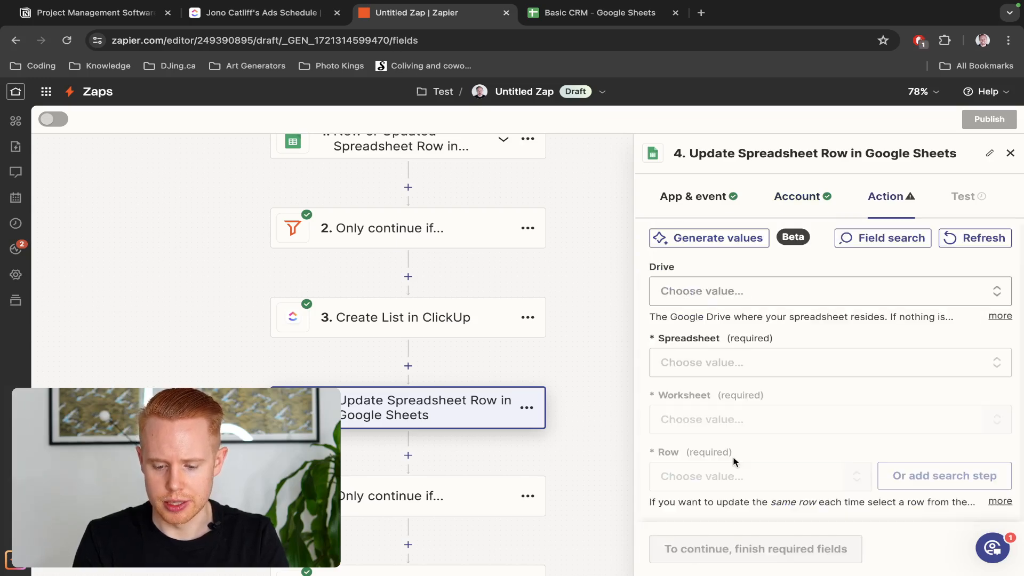
pyautogui.click(731, 362)
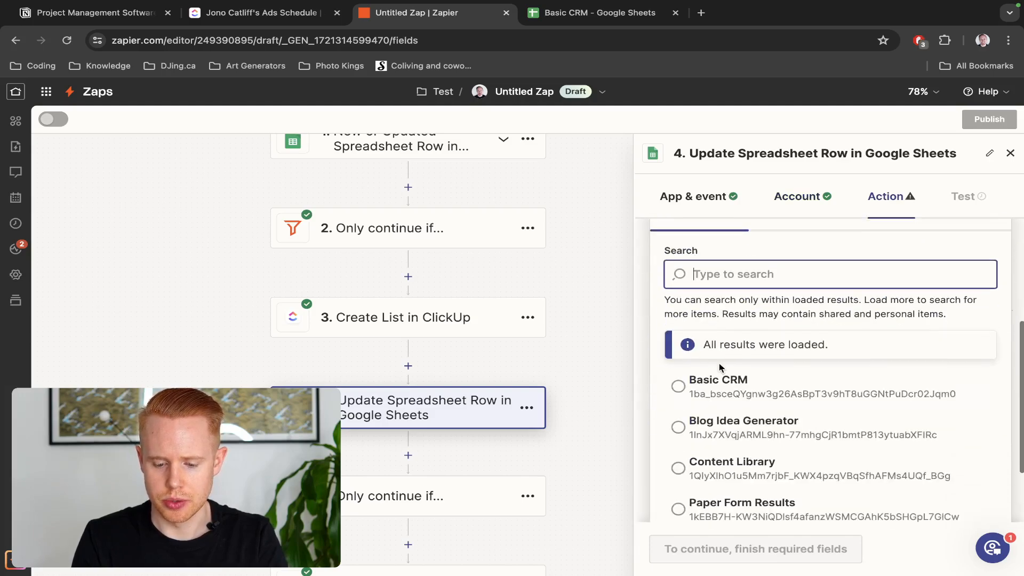
pyautogui.click(719, 379)
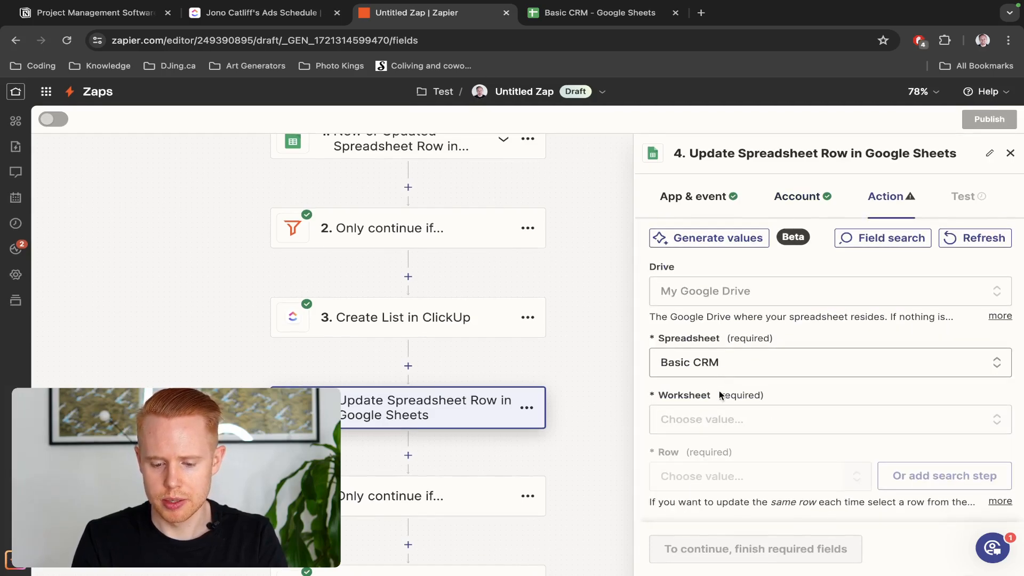
pyautogui.click(708, 420)
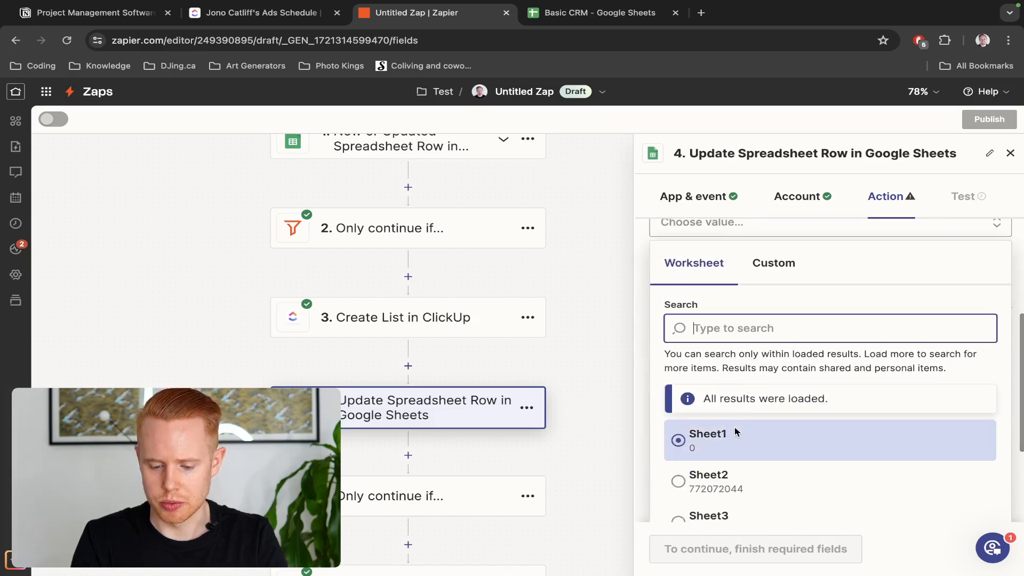
pyautogui.click(734, 431)
pyautogui.scroll(-7, 734, 432)
pyautogui.scroll(3, 734, 432)
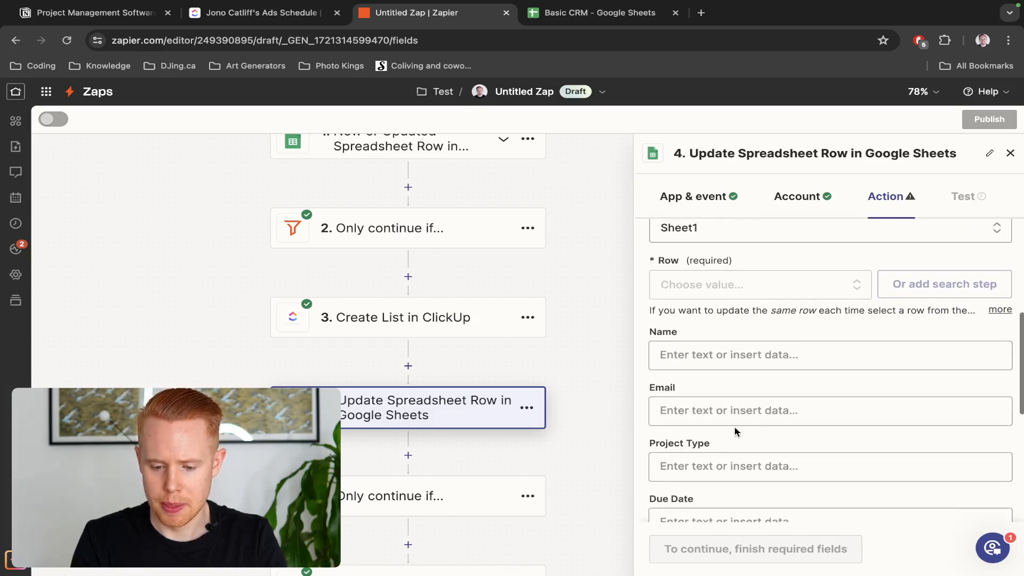
pyautogui.scroll(2, 735, 431)
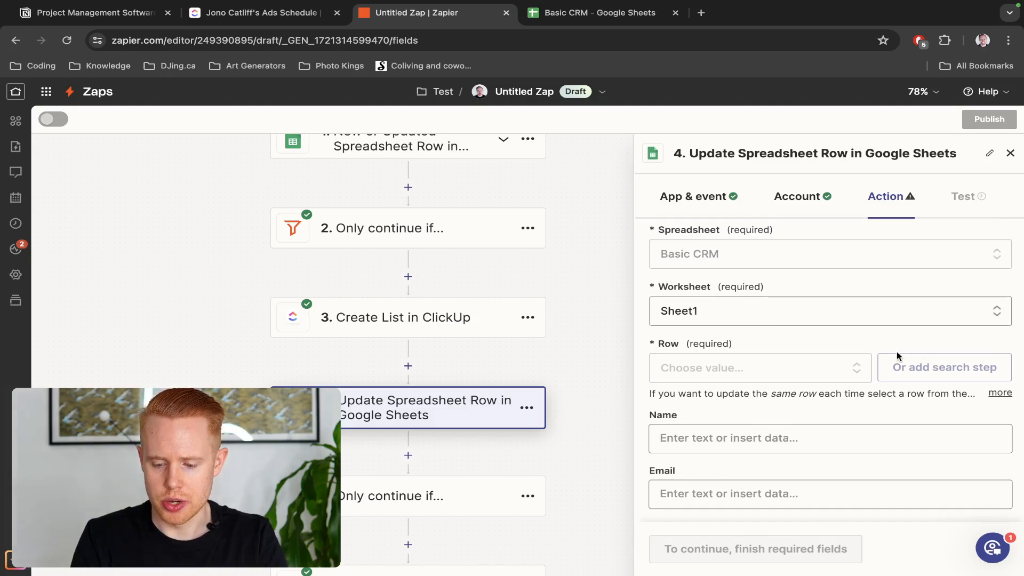
# Map the row to update, via Custom, to the trigger's Row Number
pyautogui.click(799, 368)
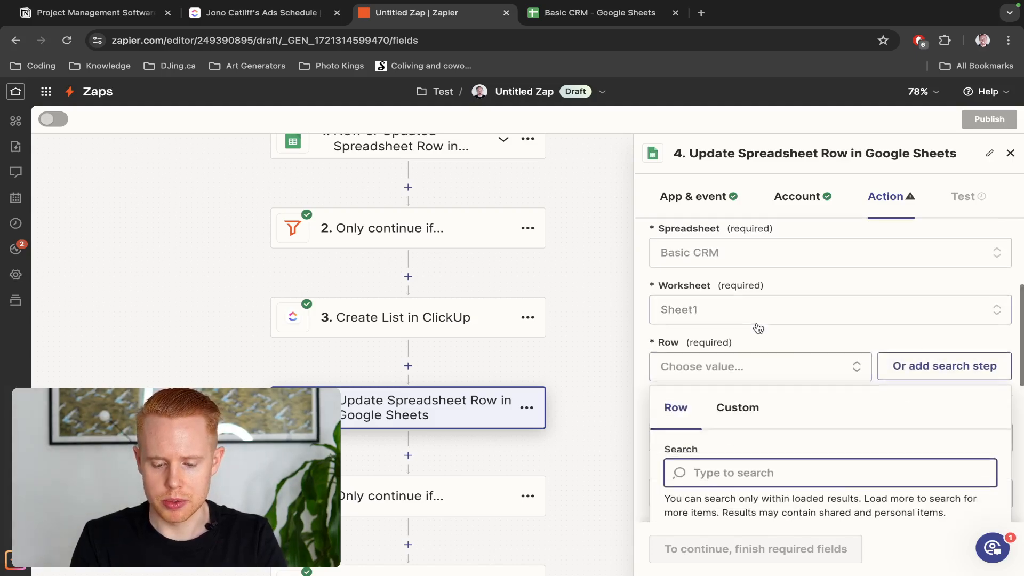
pyautogui.scroll(-2, 758, 328)
pyautogui.click(733, 352)
pyautogui.scroll(-2, 756, 373)
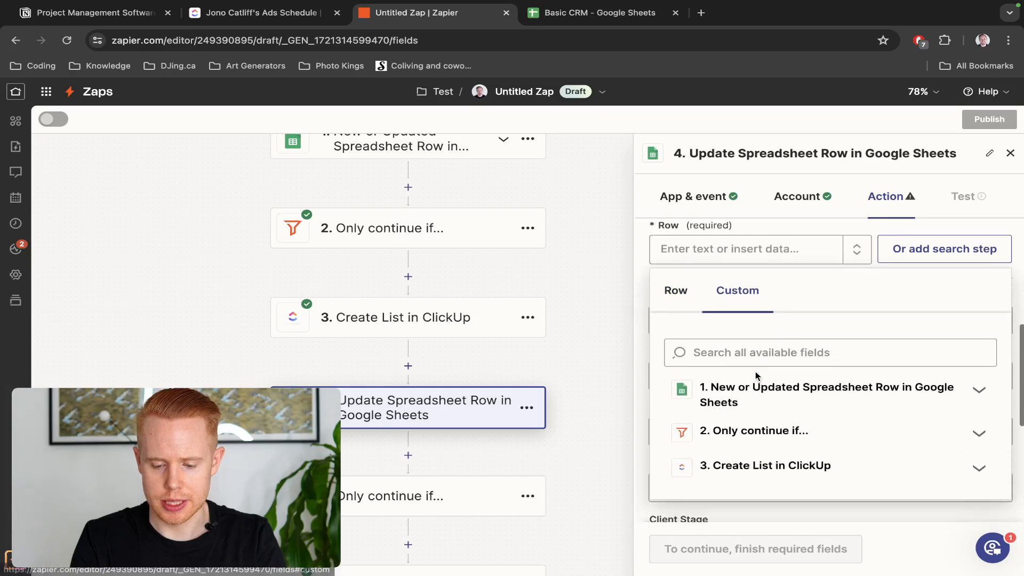
pyautogui.click(887, 394)
pyautogui.scroll(-2, 885, 391)
pyautogui.scroll(3, 882, 393)
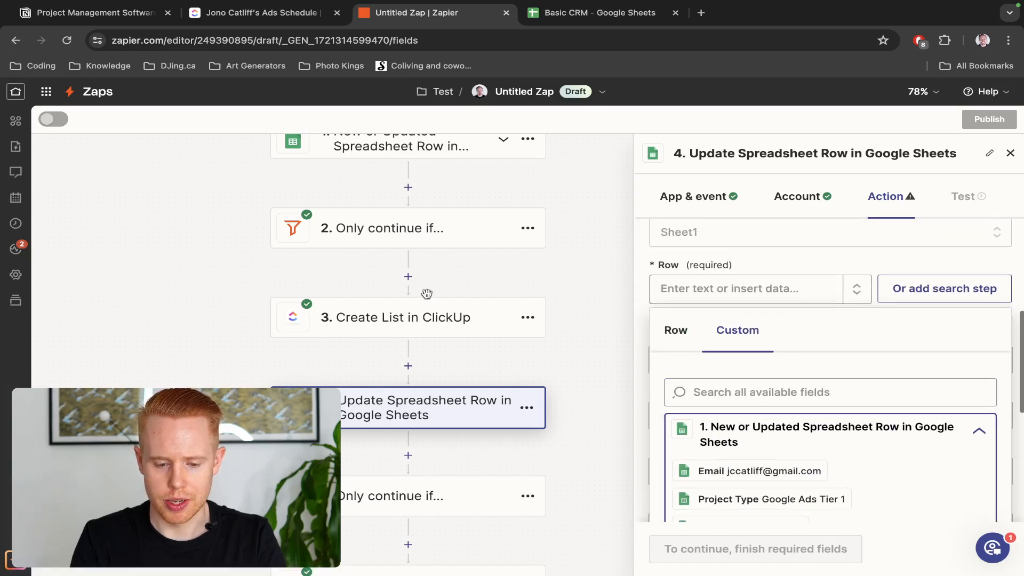
pyautogui.scroll(3, 427, 294)
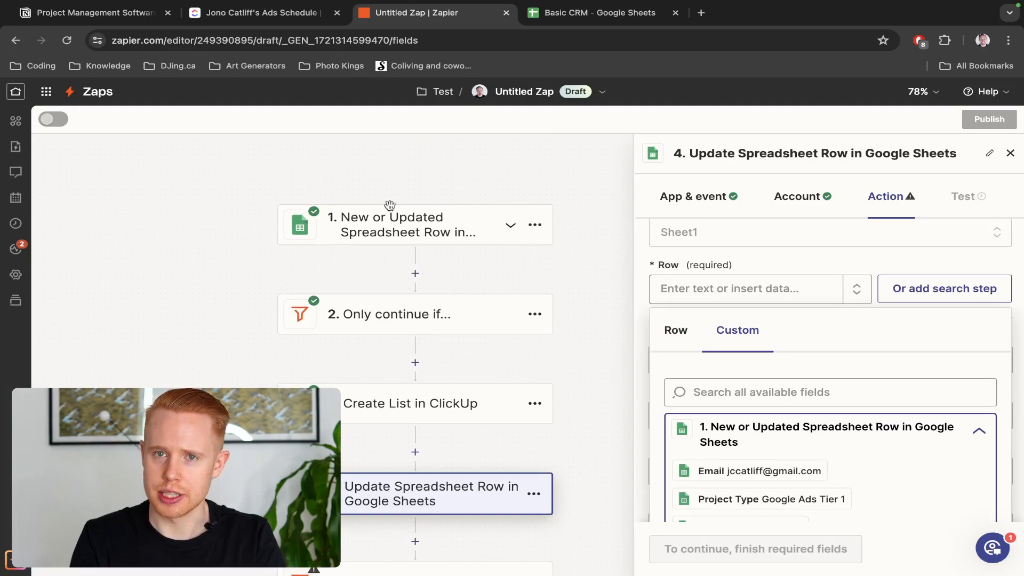
pyautogui.scroll(-2, 464, 272)
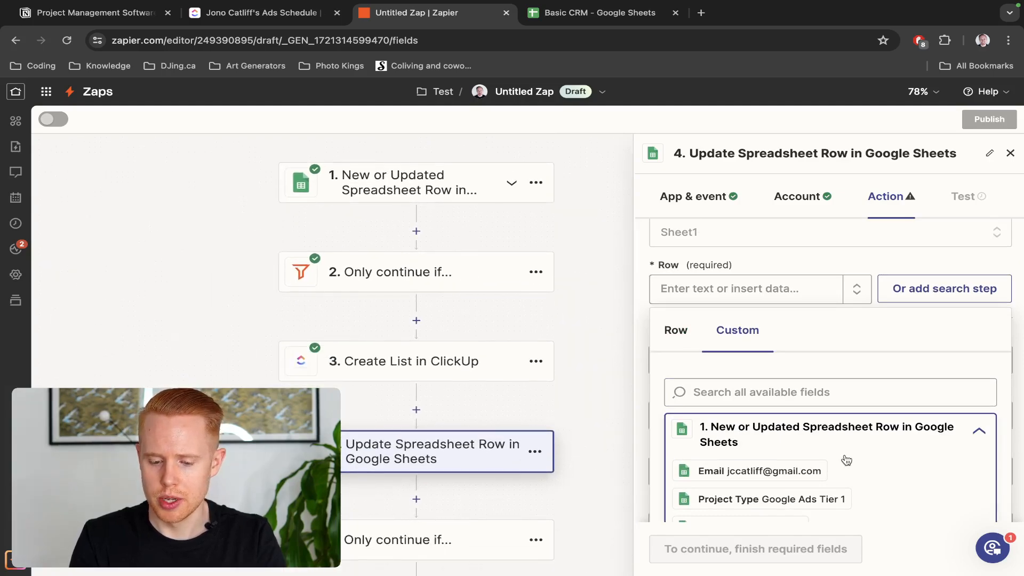
pyautogui.scroll(-5, 820, 451)
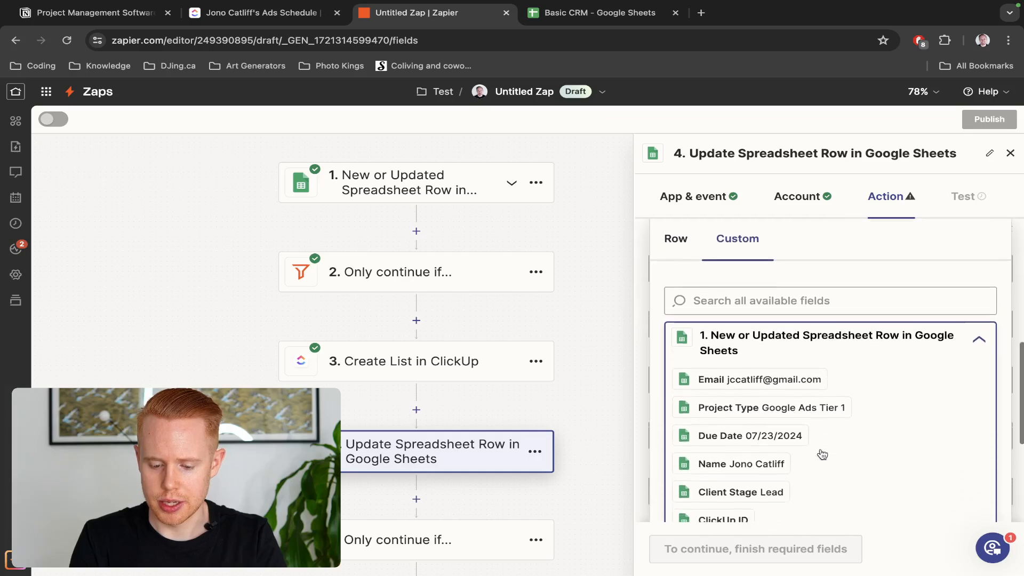
pyautogui.scroll(-4, 821, 455)
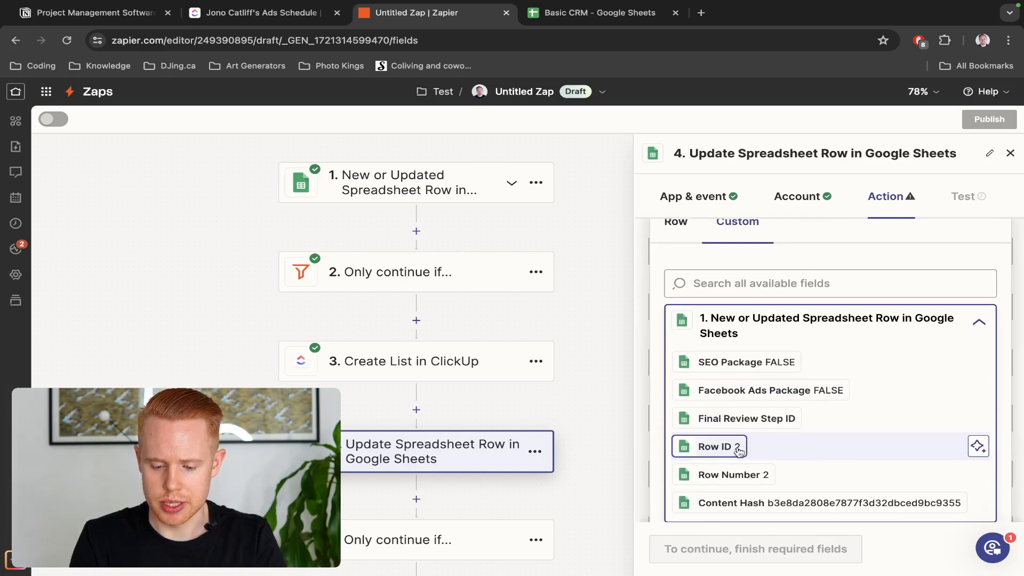
pyautogui.click(731, 477)
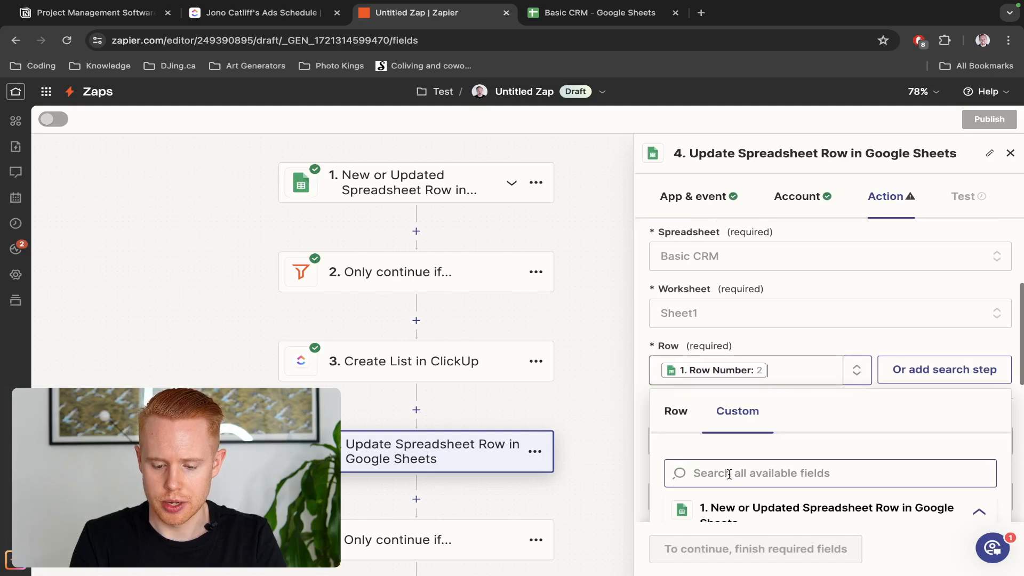
# Fill the ClickUp ID field with the List Id from the Create List in ClickUp step
pyautogui.click(791, 338)
pyautogui.scroll(-2, 795, 375)
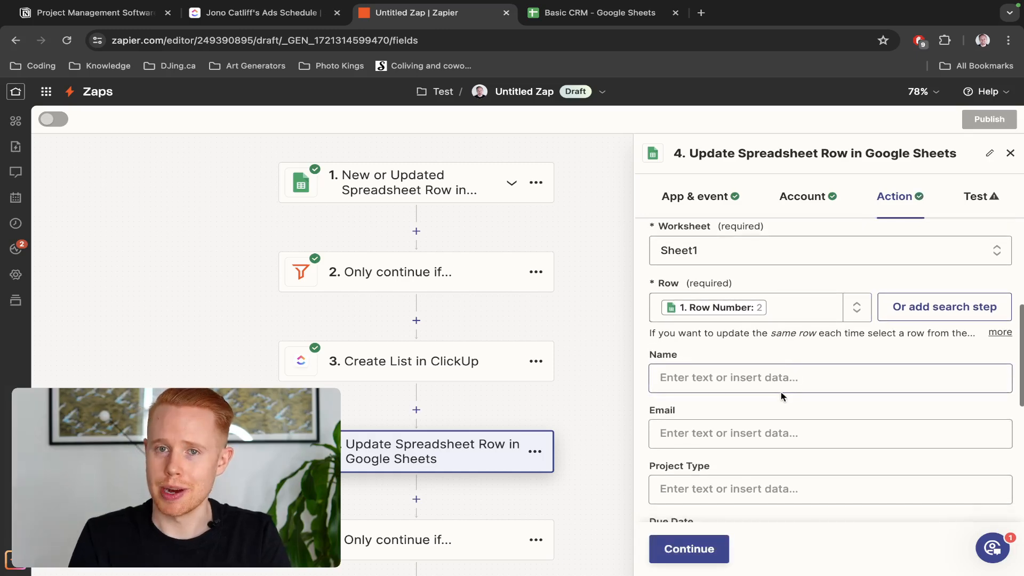
pyautogui.scroll(-6, 718, 373)
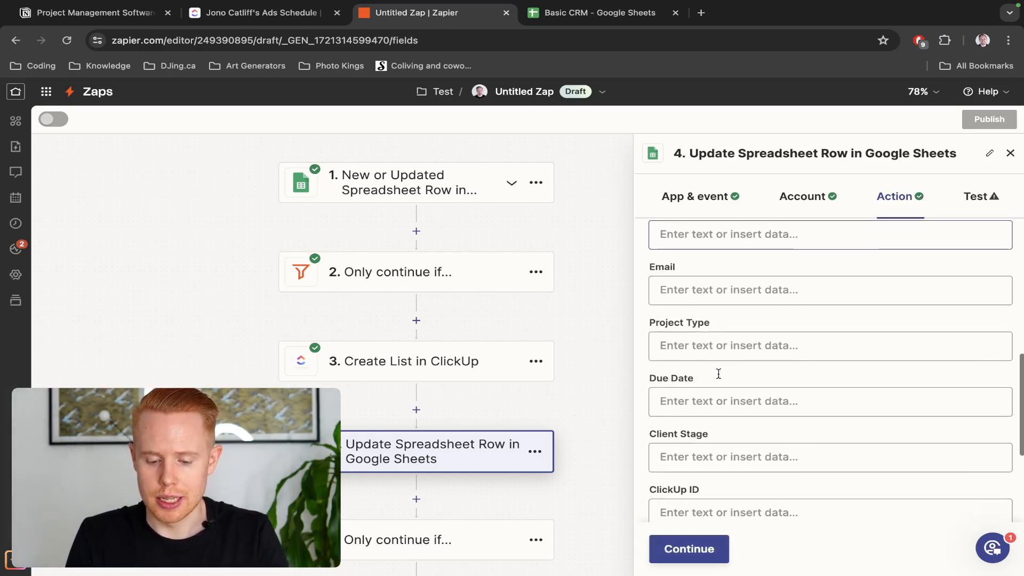
pyautogui.click(715, 326)
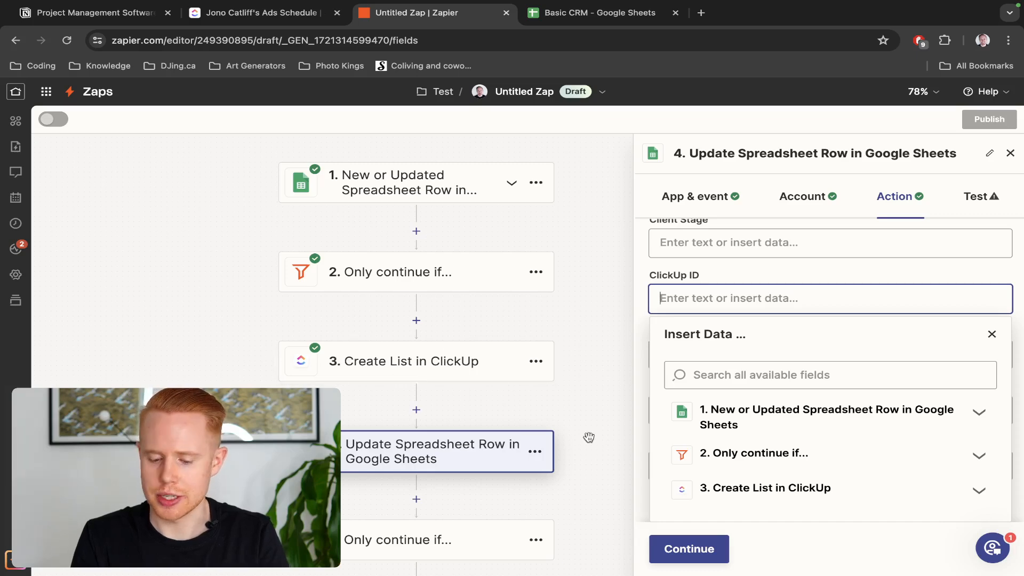
pyautogui.click(738, 488)
pyautogui.click(730, 375)
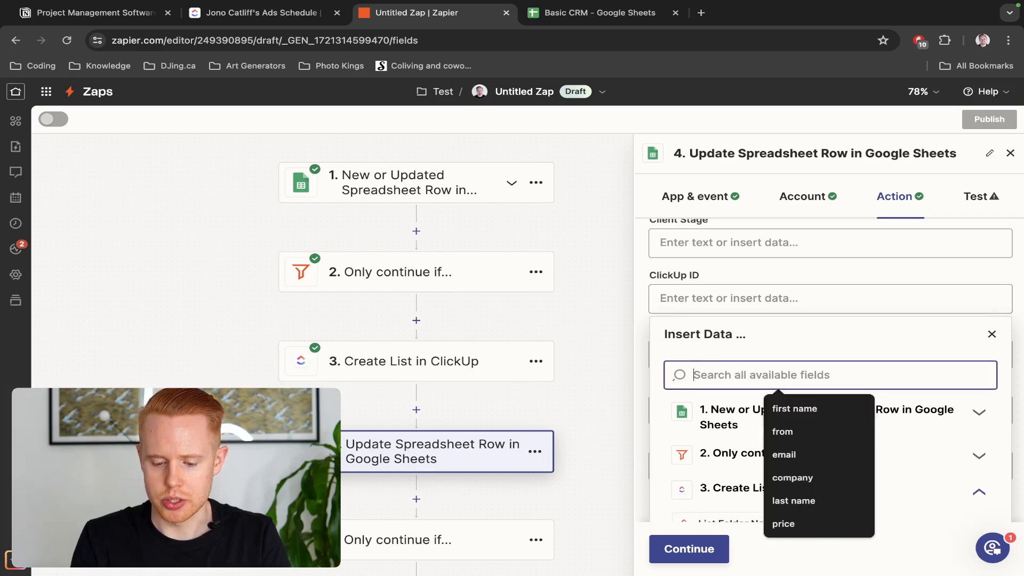
pyautogui.write('list id')
pyautogui.scroll(-3, 732, 382)
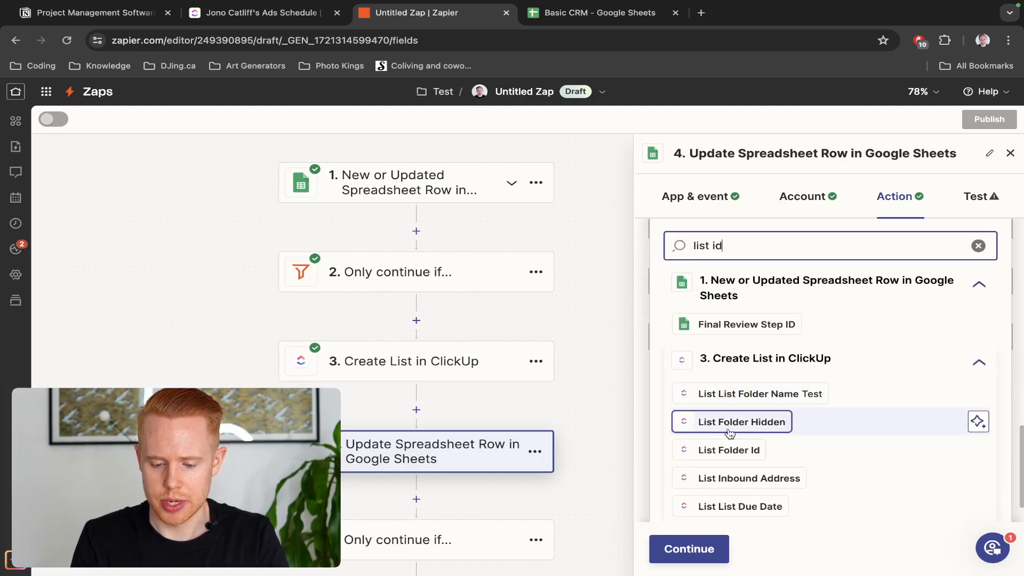
pyautogui.scroll(-3, 731, 419)
pyautogui.scroll(-10, 730, 432)
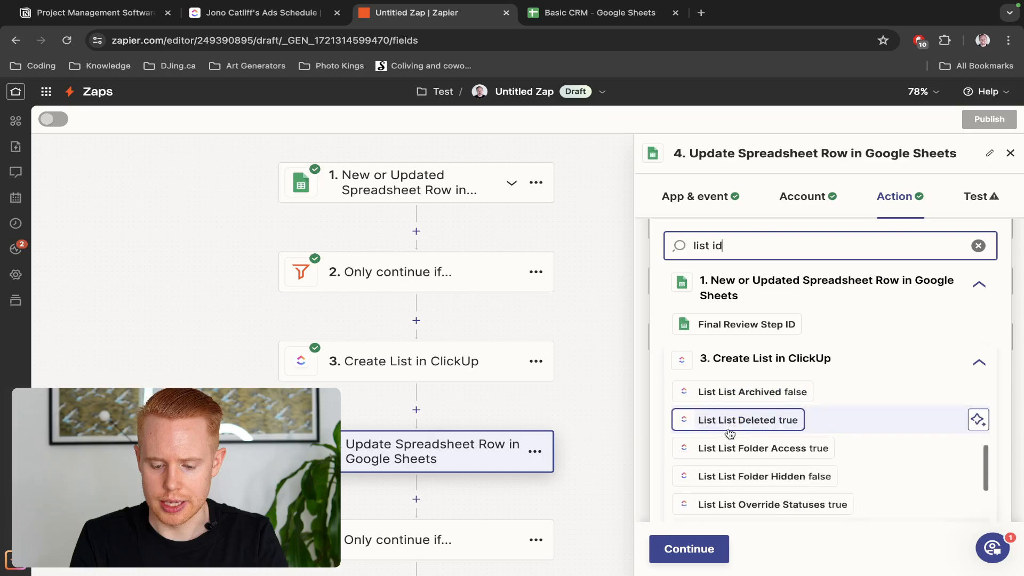
pyautogui.scroll(4, 730, 433)
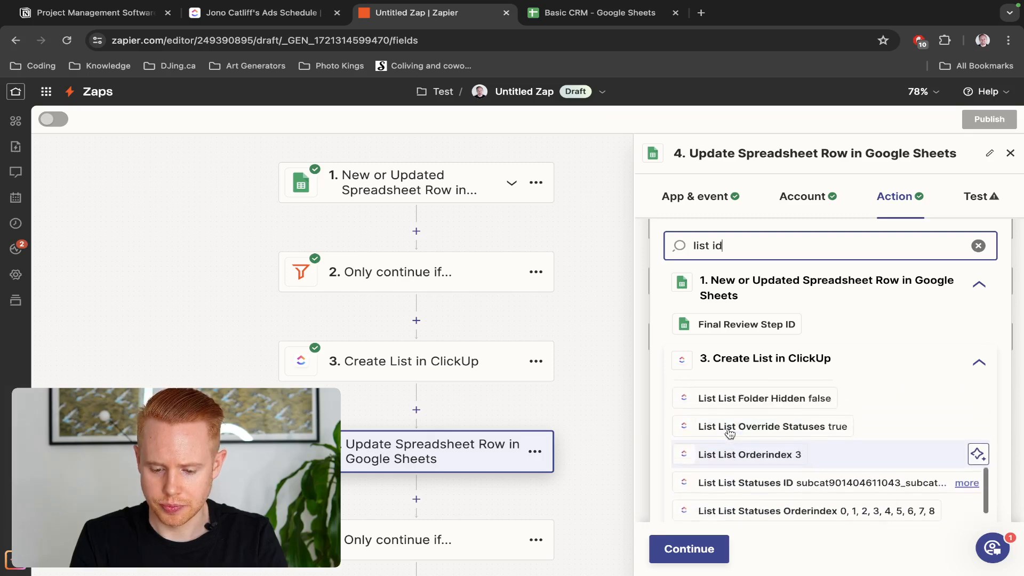
pyautogui.scroll(6, 729, 433)
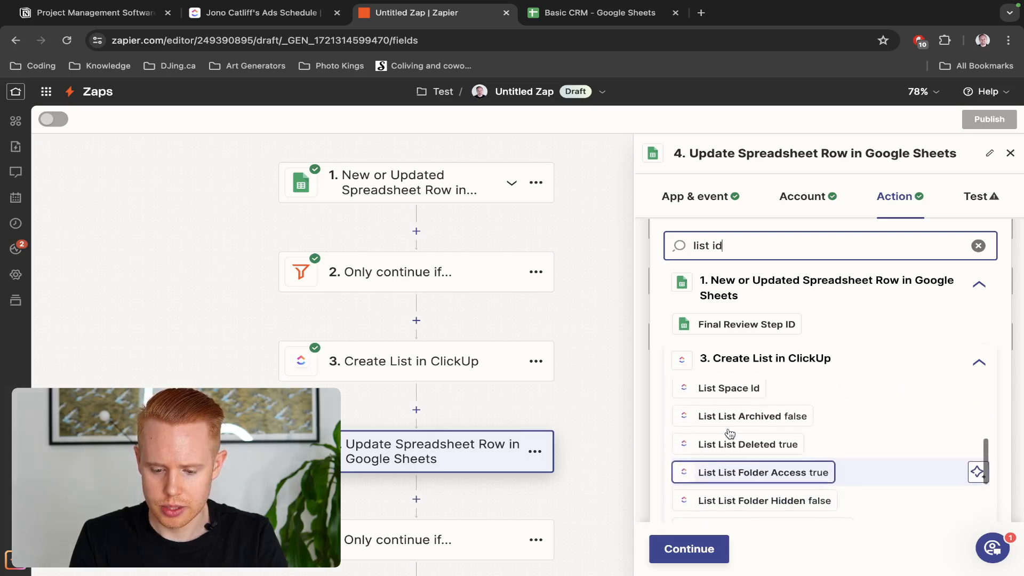
pyautogui.scroll(-6, 730, 433)
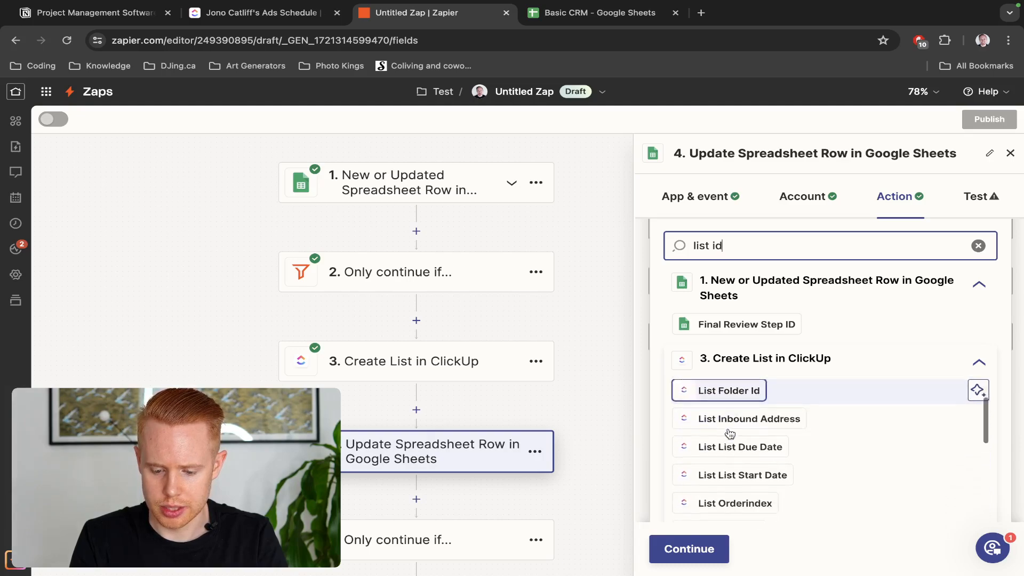
pyautogui.scroll(-5, 729, 433)
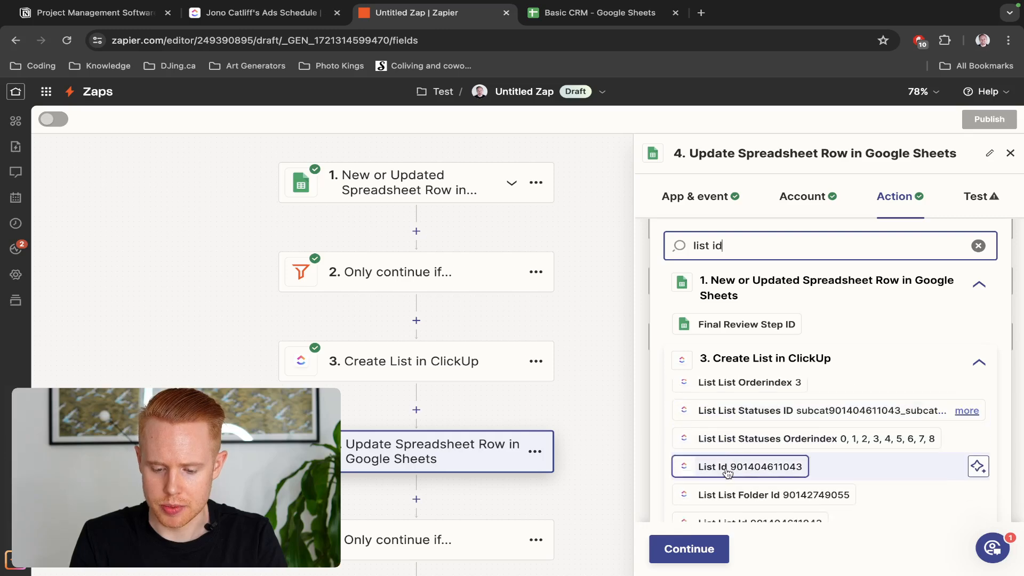
pyautogui.click(726, 467)
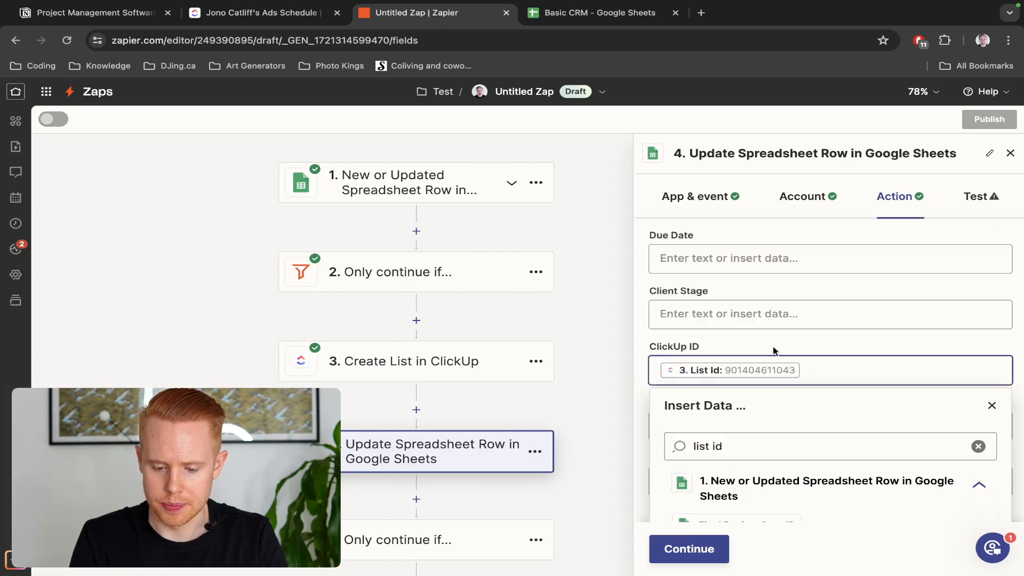
pyautogui.click(782, 339)
pyautogui.click(716, 544)
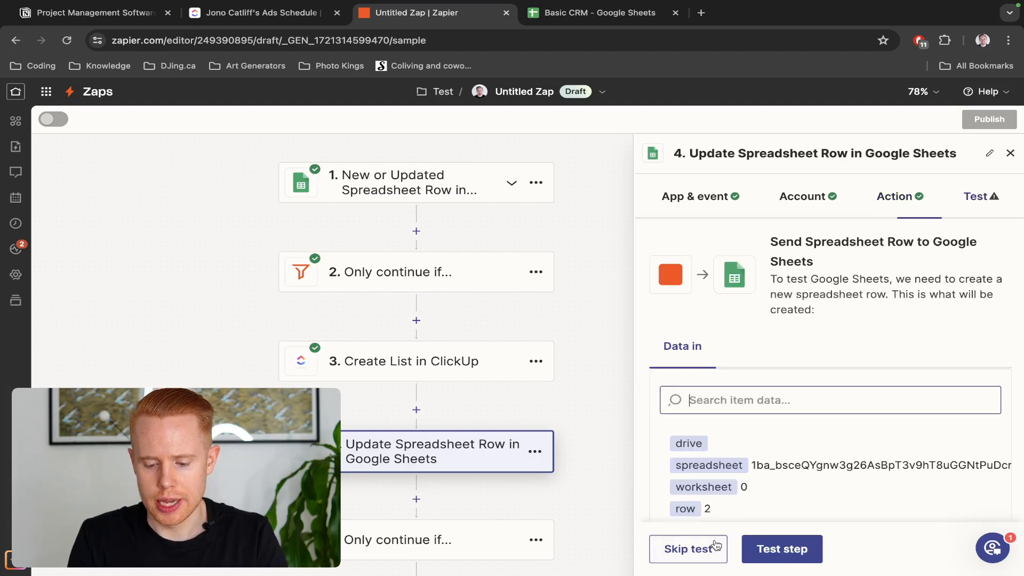
pyautogui.scroll(-2, 775, 334)
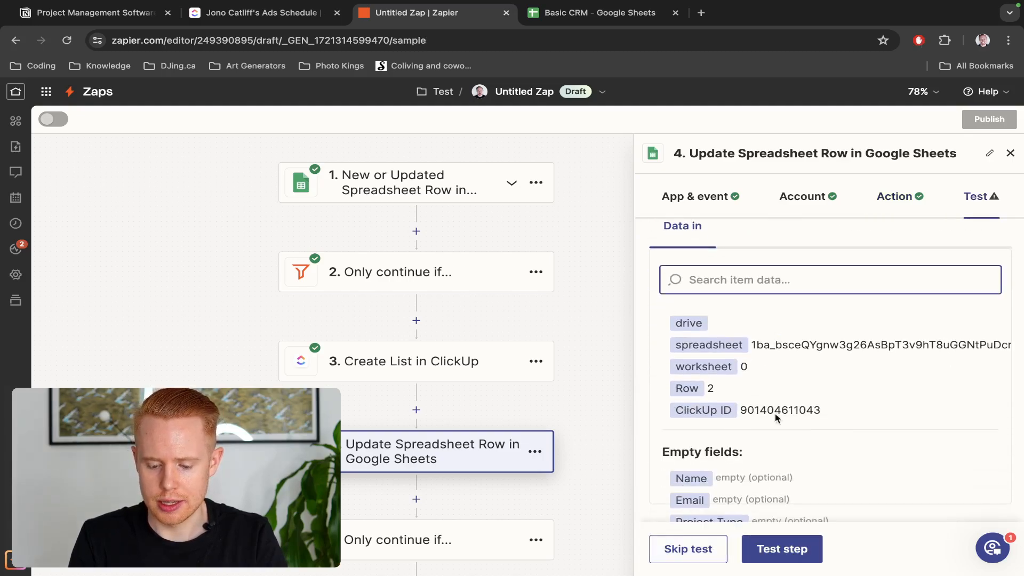
pyautogui.click(780, 552)
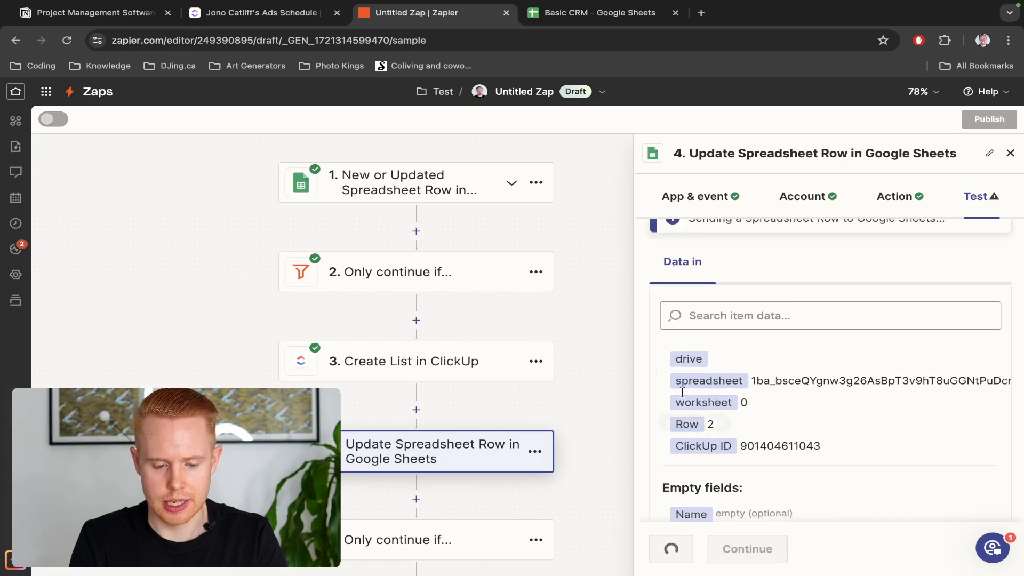
pyautogui.hotkey('ctrl', 'Tab')
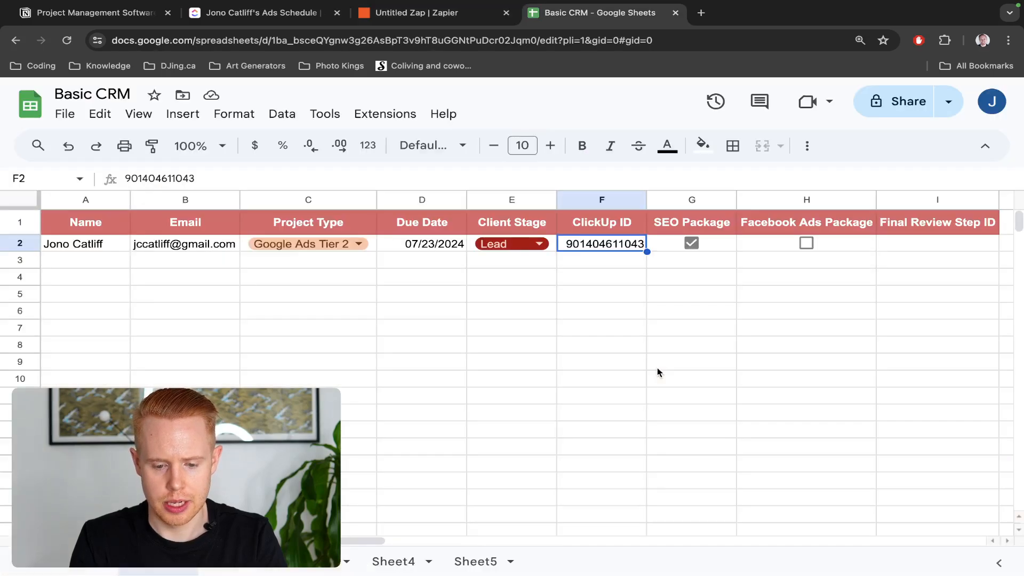
pyautogui.doubleClick(599, 243)
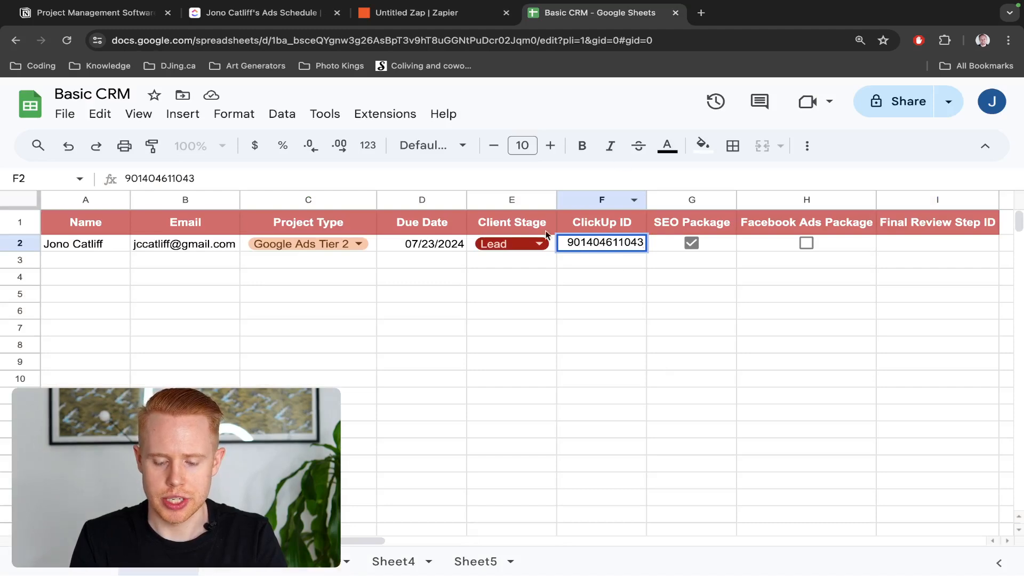
pyautogui.click(606, 297)
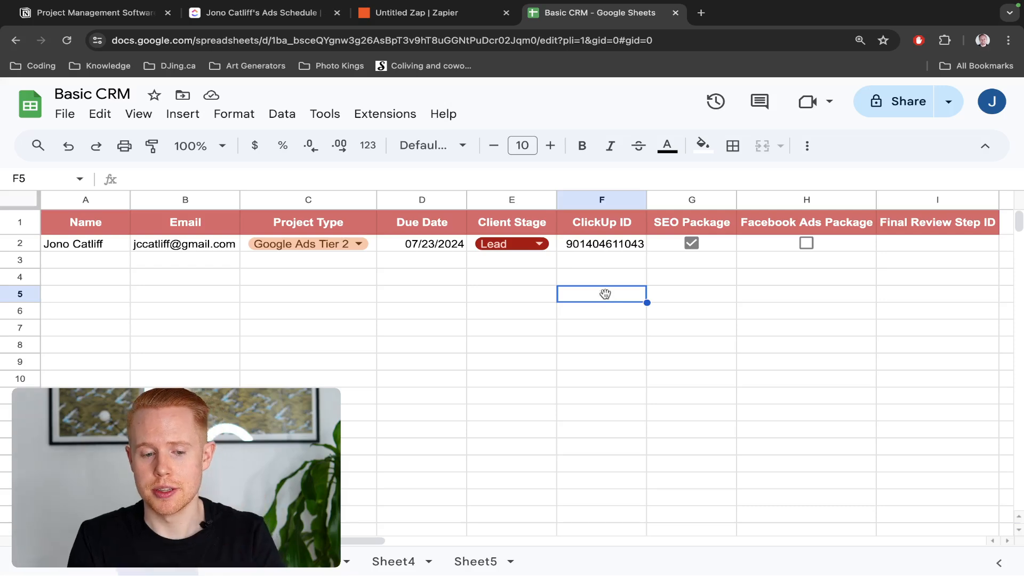
pyautogui.hotkey('ctrl', 'shift', 'Tab')
pyautogui.hotkey('ctrl', 'shift', 'Tab')
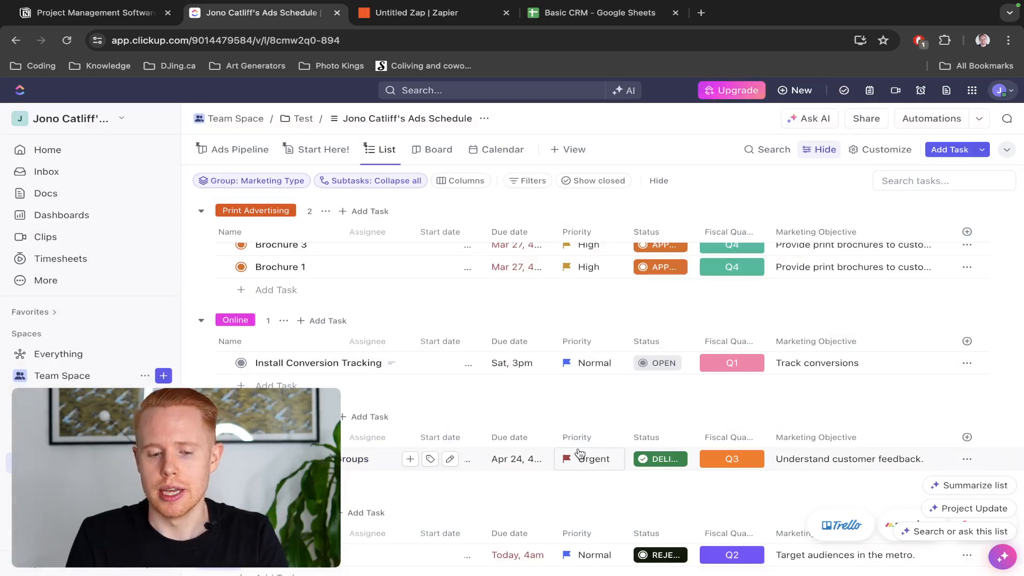
pyautogui.hotkey('ctrl', 'Tab')
pyautogui.hotkey('ctrl', 'Tab')
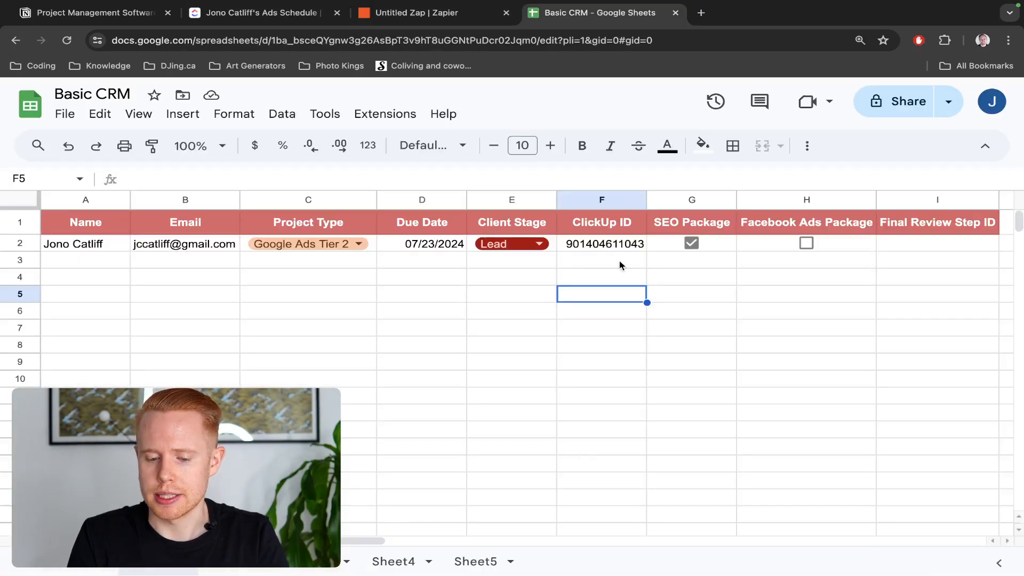
pyautogui.click(949, 245)
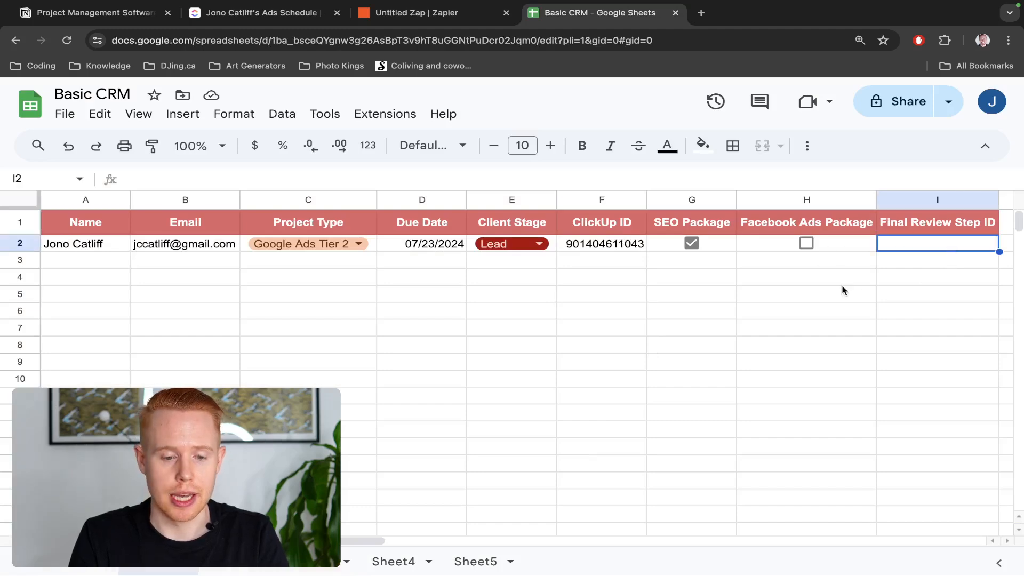
pyautogui.hotkey('ctrl', 'shift', 'Tab')
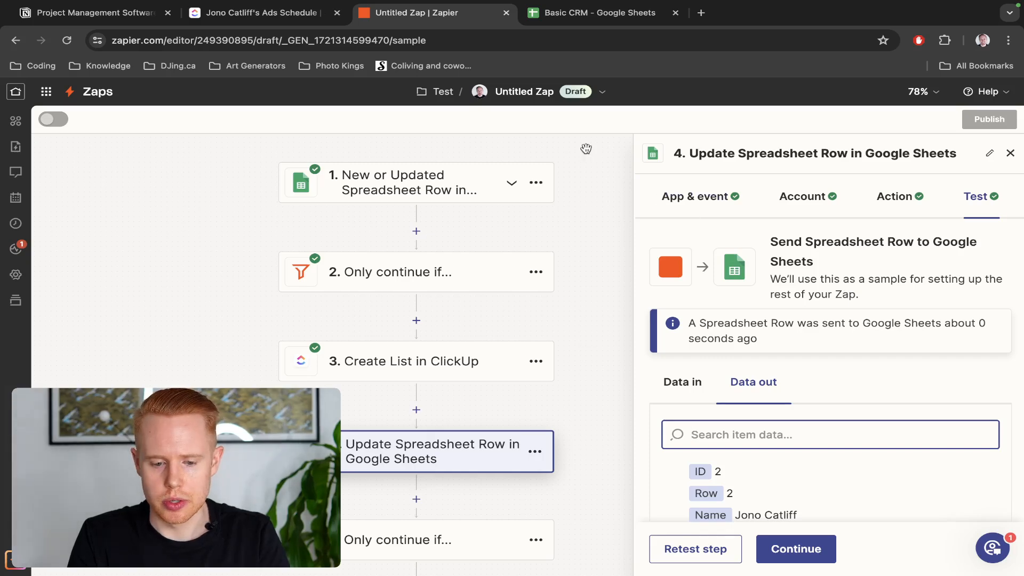
# Rename the Zap to 'Create Clickup Project File'
pyautogui.click(1010, 156)
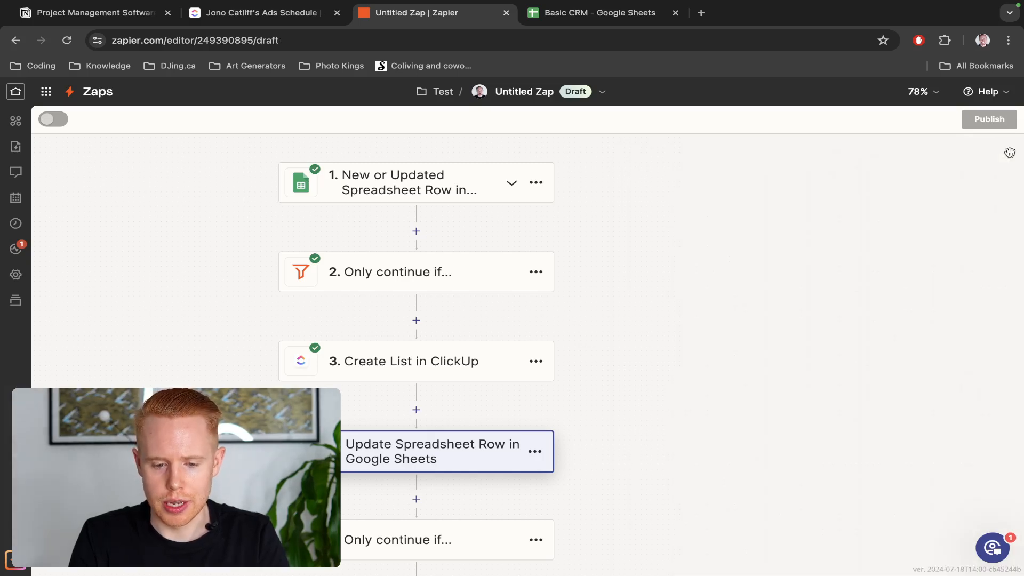
pyautogui.scroll(-5, 387, 358)
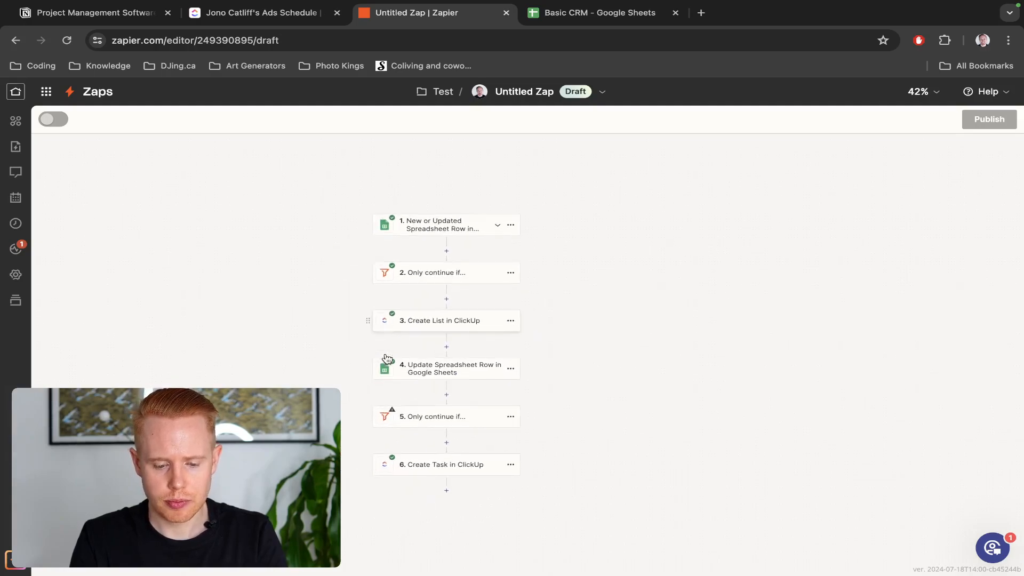
pyautogui.click(514, 92)
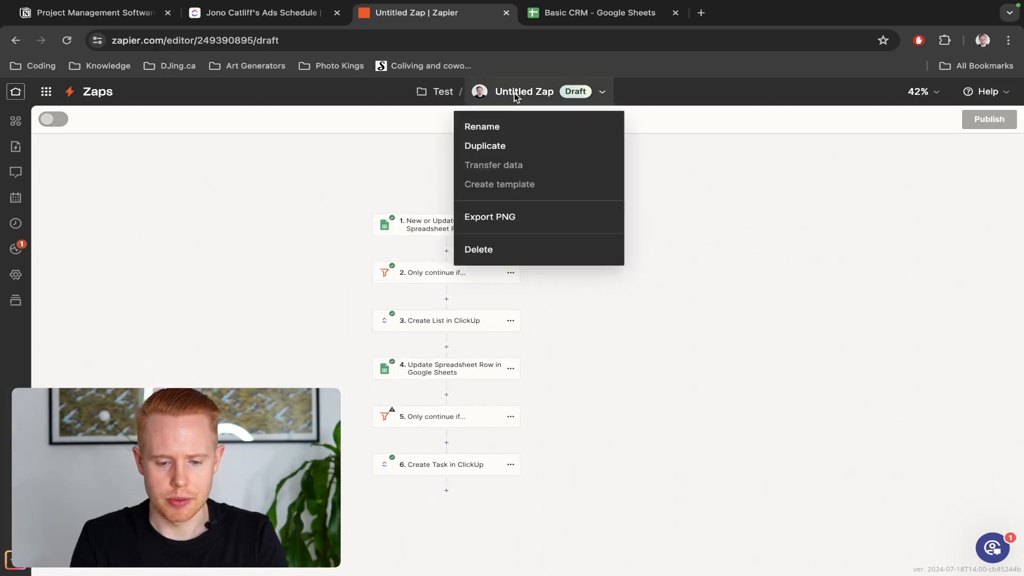
pyautogui.click(502, 126)
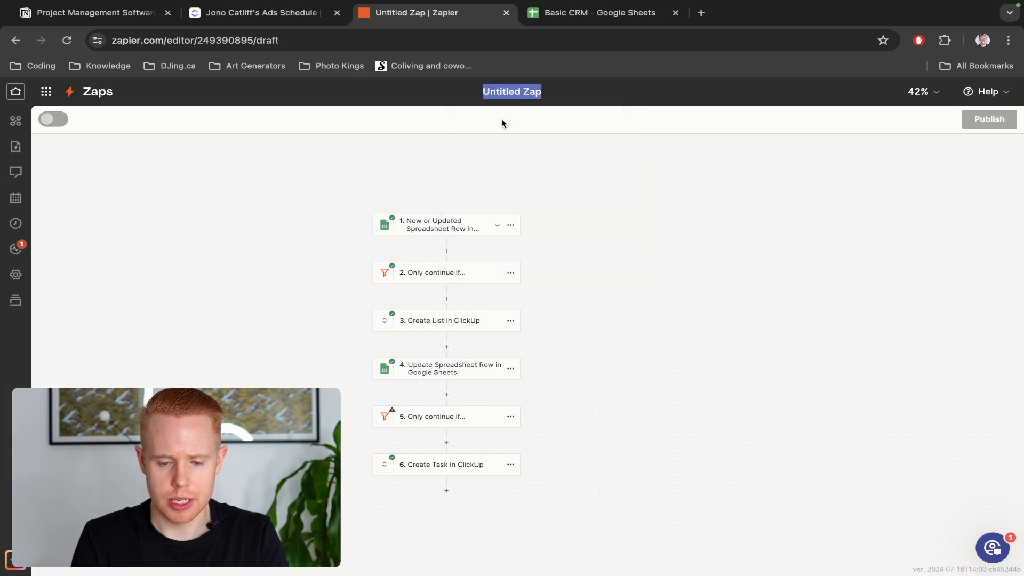
pyautogui.write('Create Clickup')
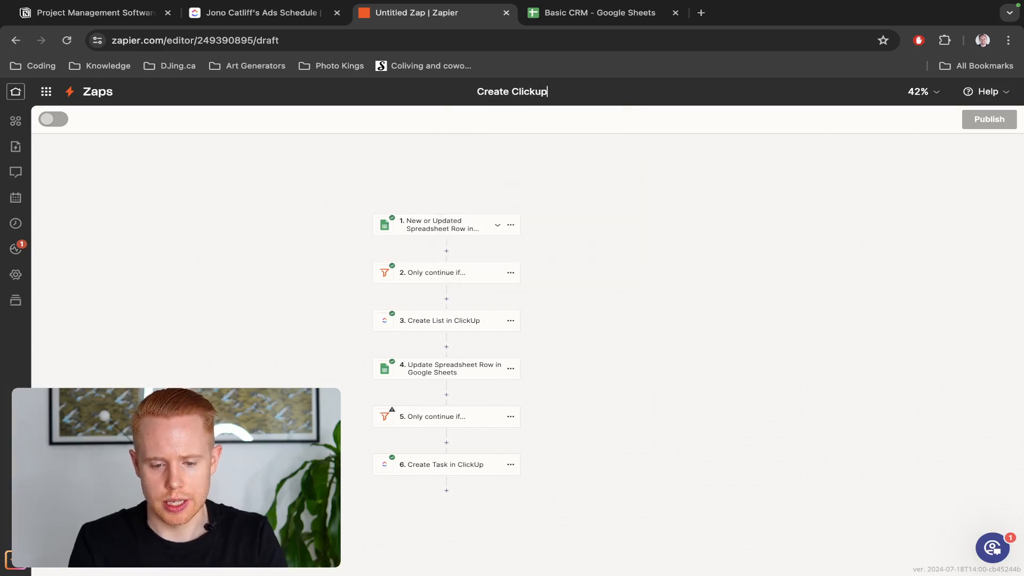
pyautogui.write(' Project File')
pyautogui.press('Return')
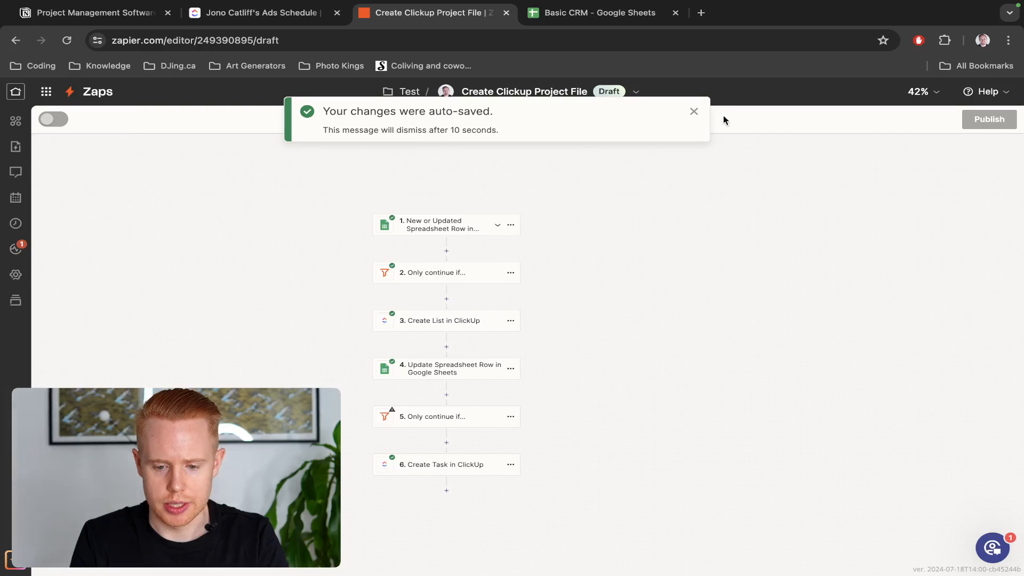
# Publish the Zap so it is switched on as version v1
pyautogui.click(693, 112)
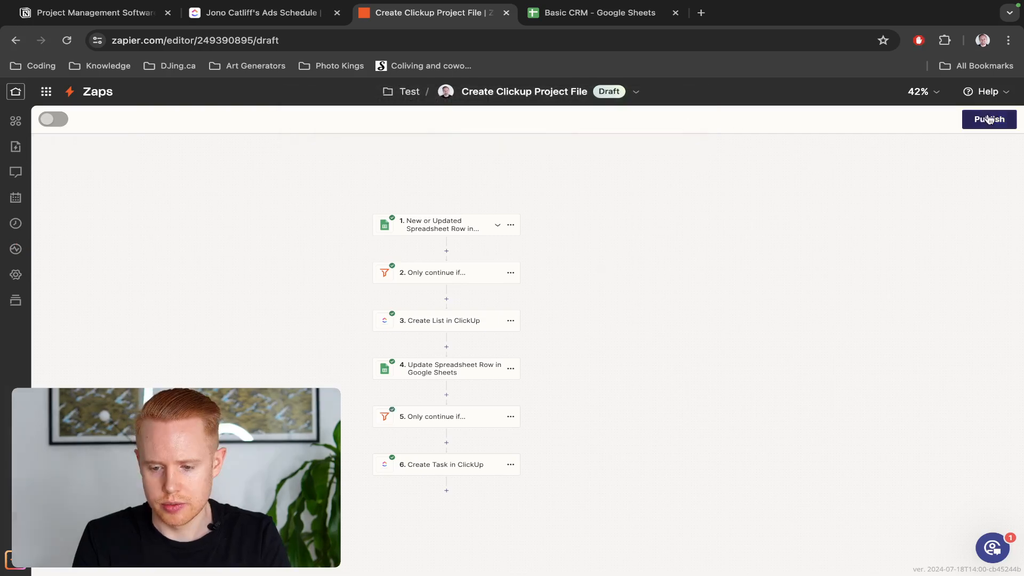
pyautogui.click(989, 119)
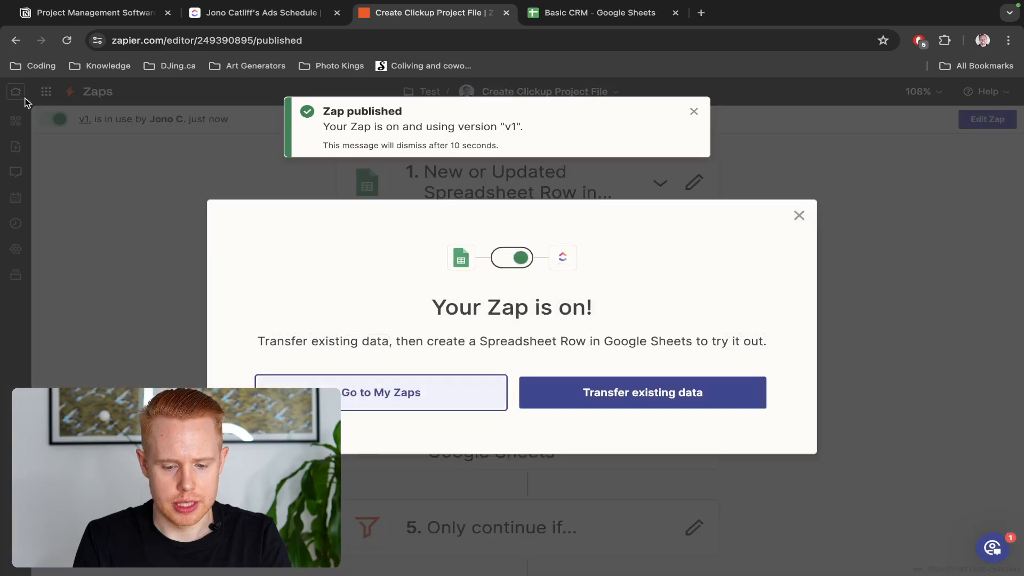
pyautogui.click(799, 215)
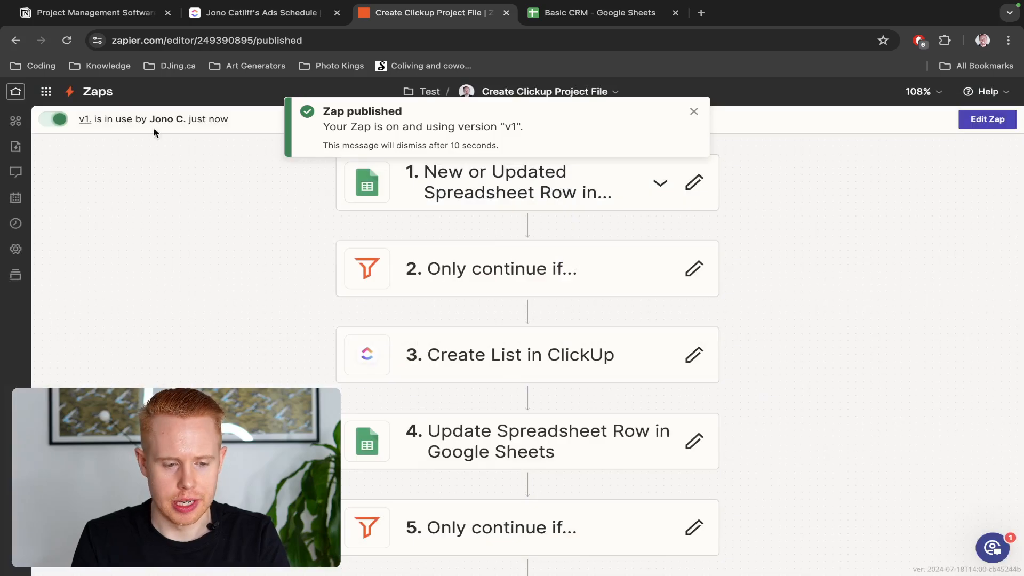
# Go to Zapier Home, keeping row 2's Client Stage in Basic CRM as Lead
pyautogui.click(14, 94)
pyautogui.hotkey('ctrl', 'Tab')
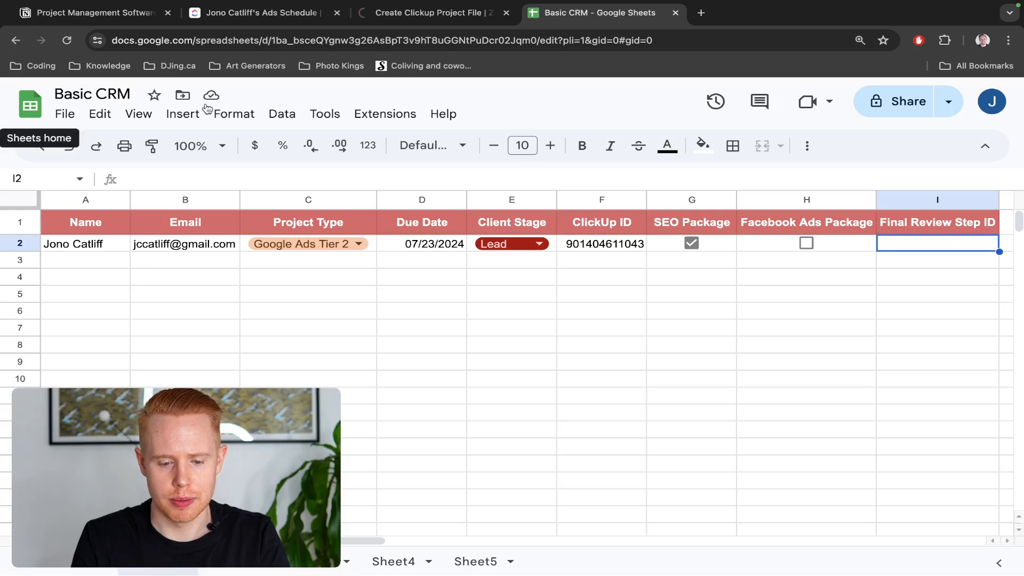
pyautogui.click(498, 246)
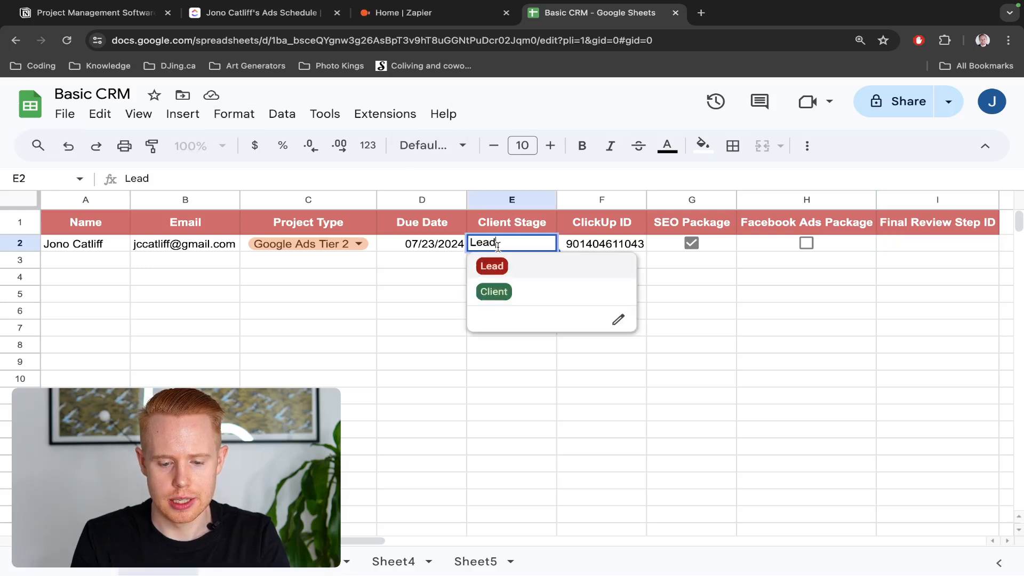
pyautogui.hotkey('ctrl', 'shift', 'Tab')
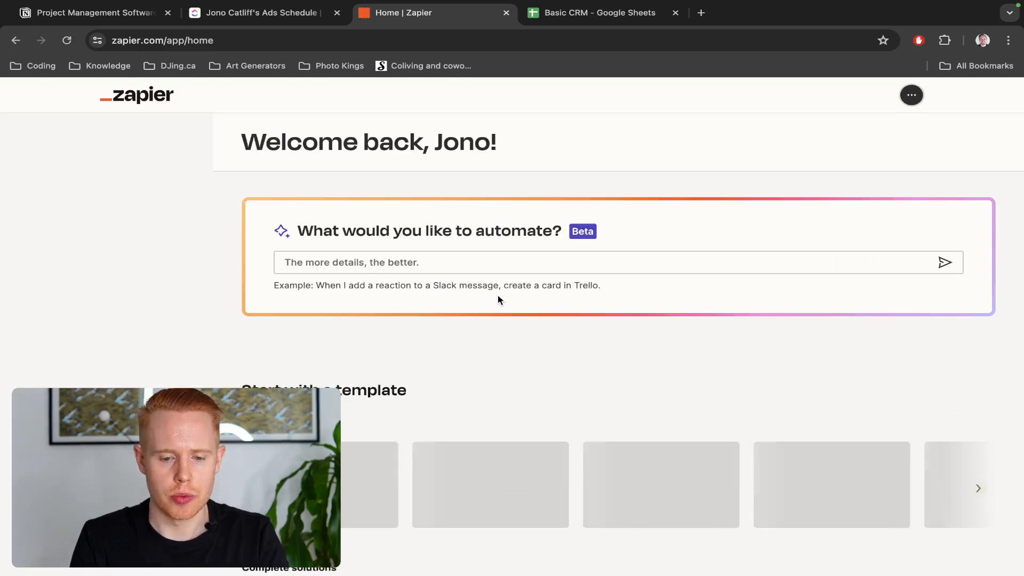
pyautogui.hotkey('ctrl', 'Tab')
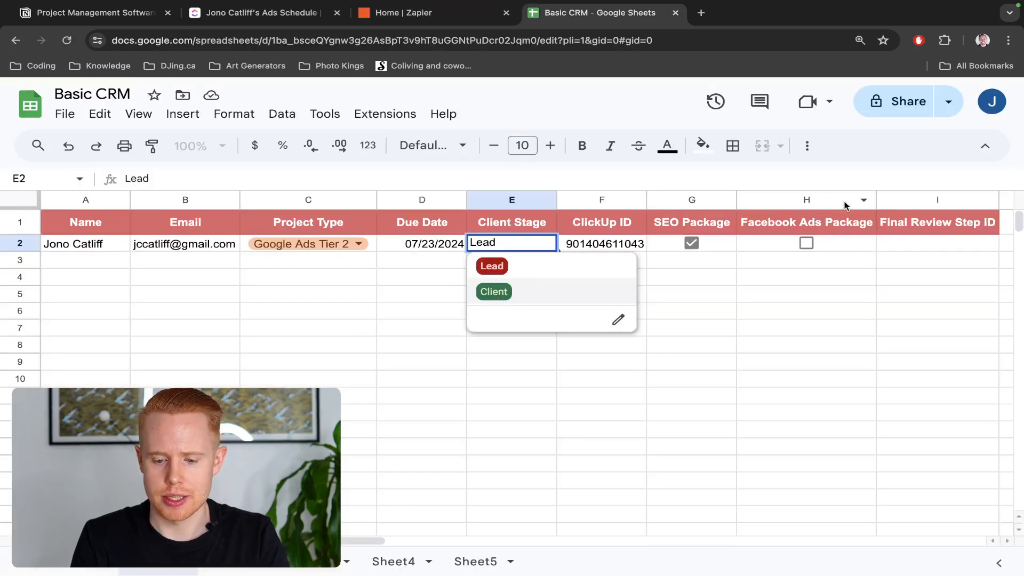
pyautogui.click(727, 238)
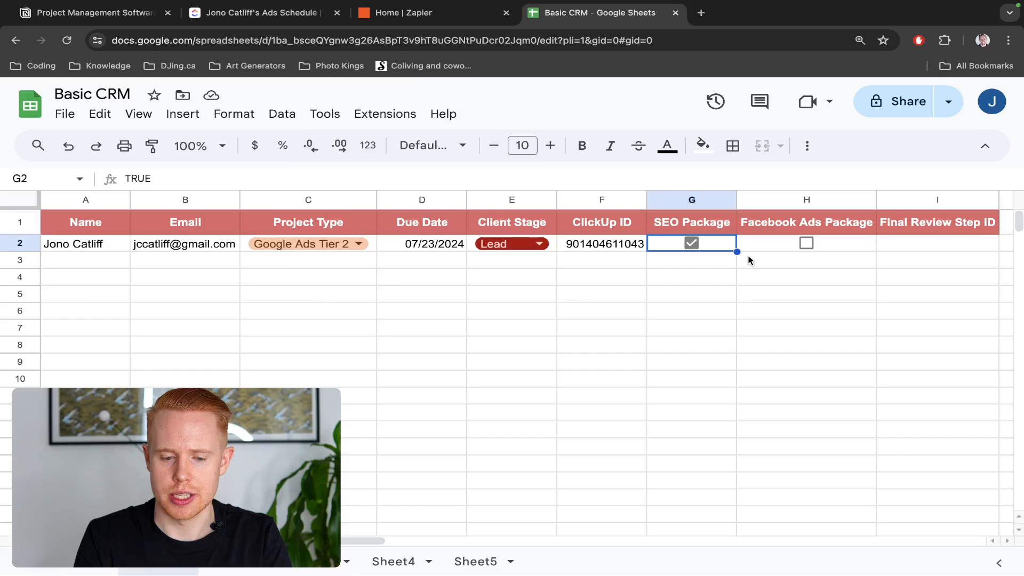
pyautogui.hotkey('ctrl', 'shift', 'Tab')
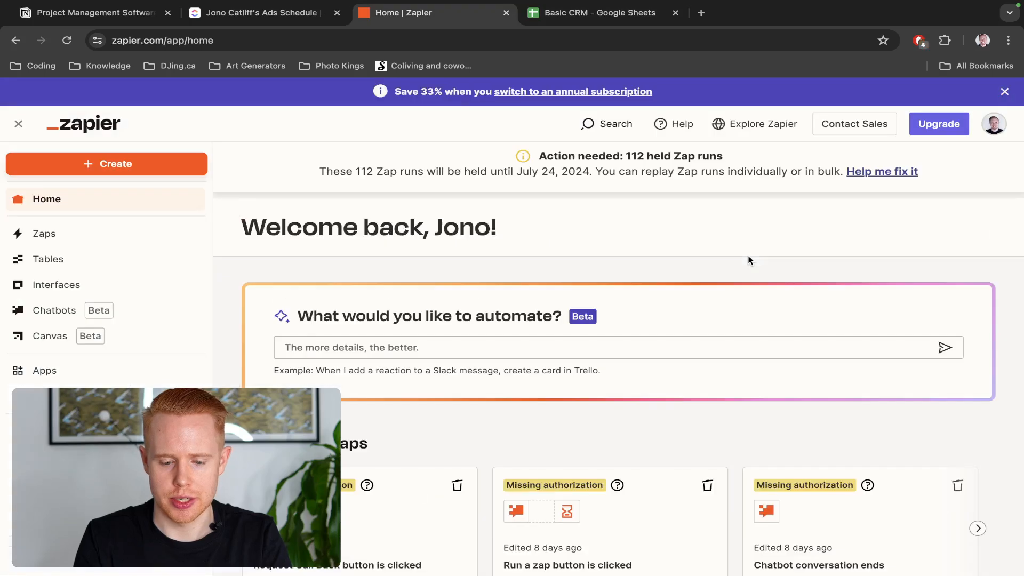
# From the Zaps list, create a new Zap inside the Test folder
pyautogui.click(83, 246)
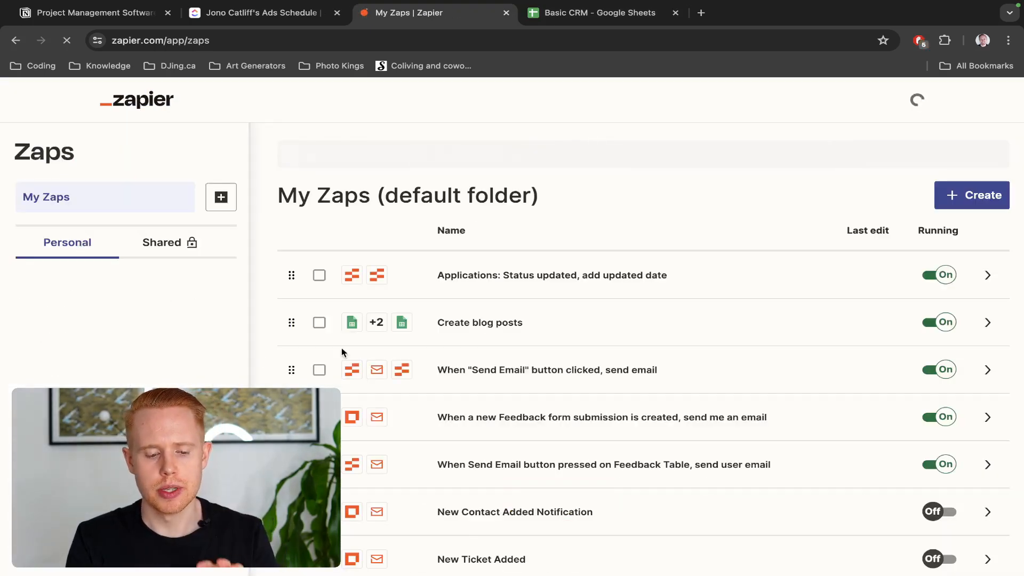
pyautogui.scroll(-3, 407, 347)
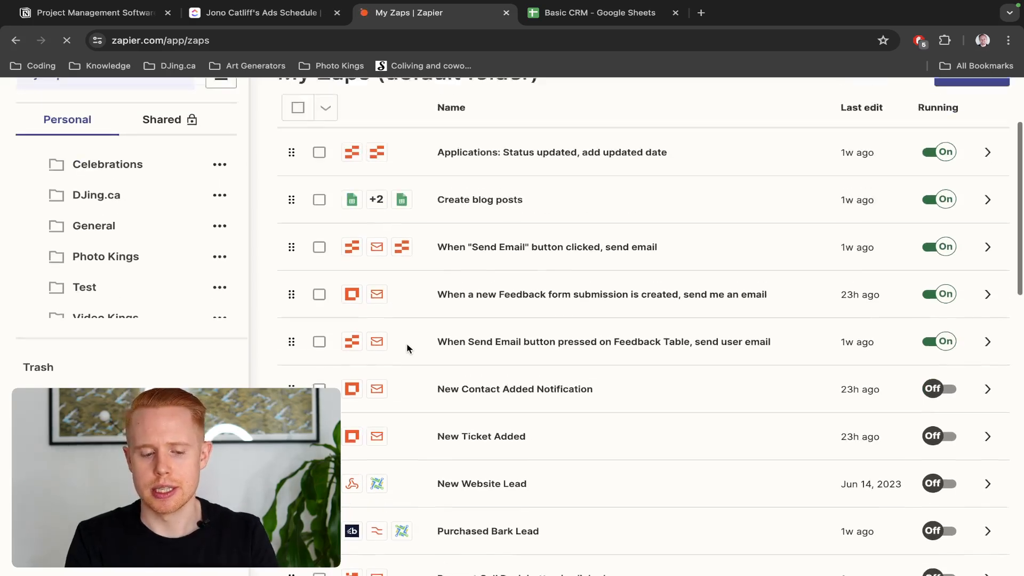
pyautogui.hotkey('ctrl', 'shift', 'Tab')
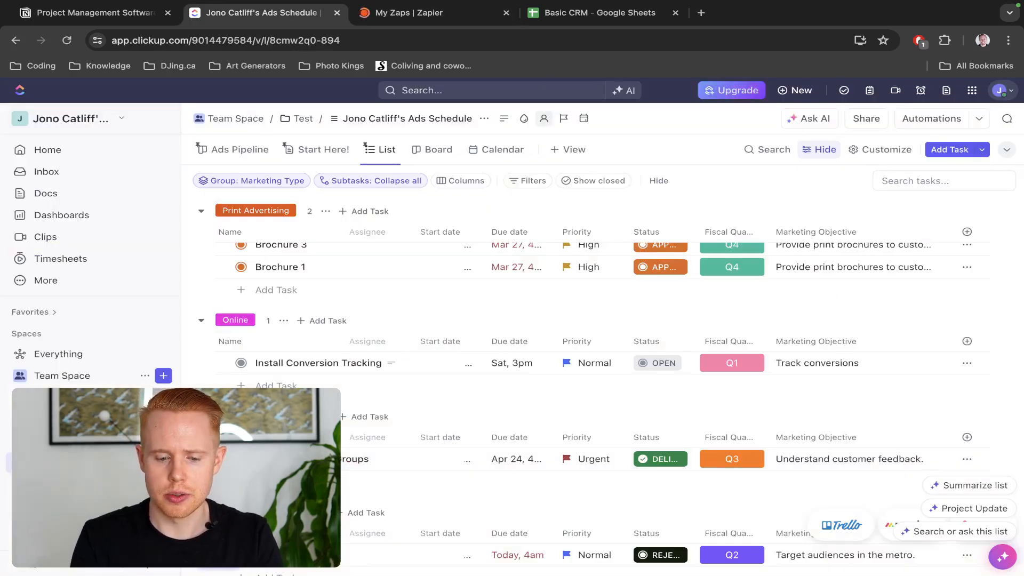
pyautogui.hotkey('ctrl', 'Tab')
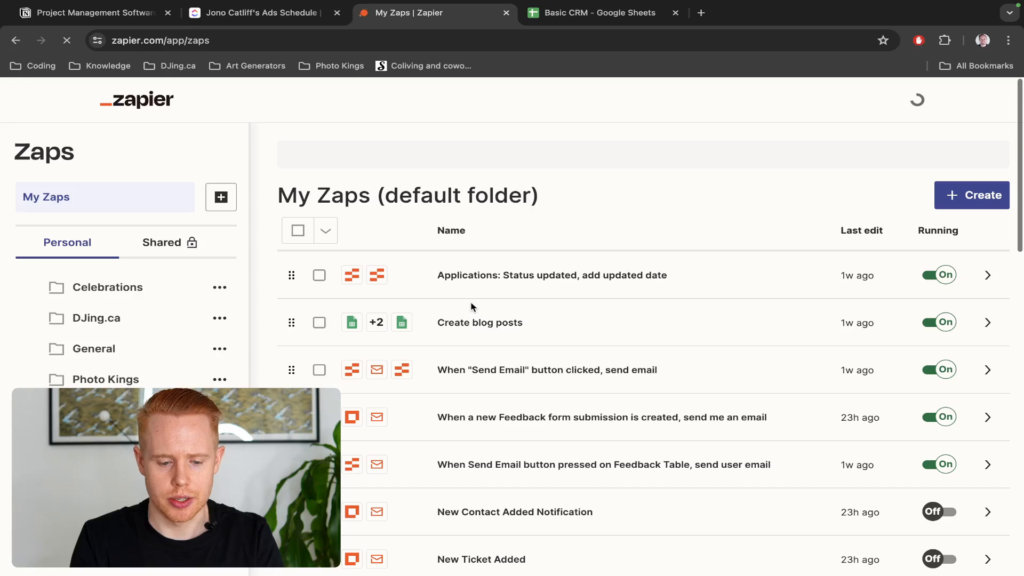
pyautogui.click(937, 283)
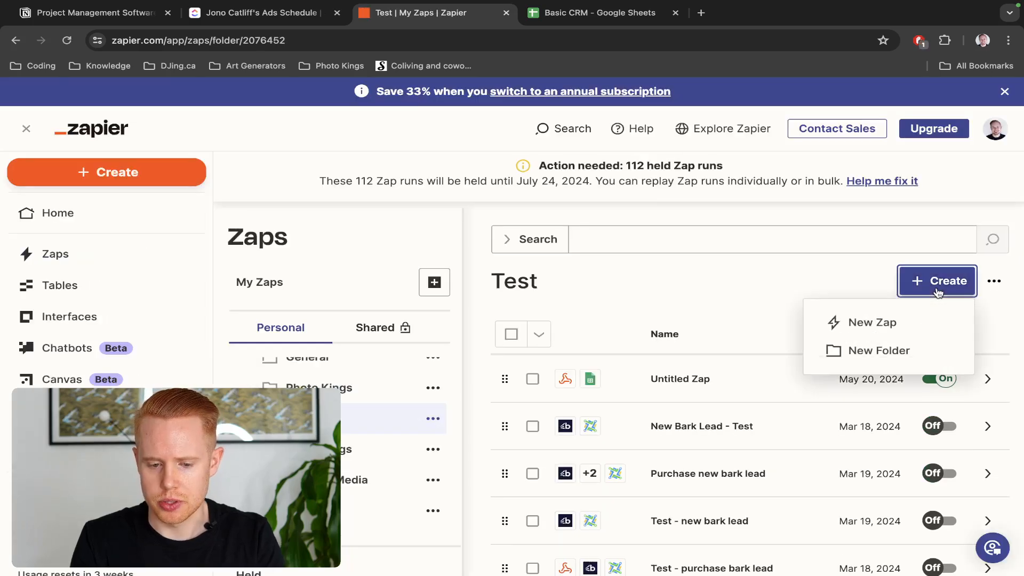
pyautogui.click(907, 321)
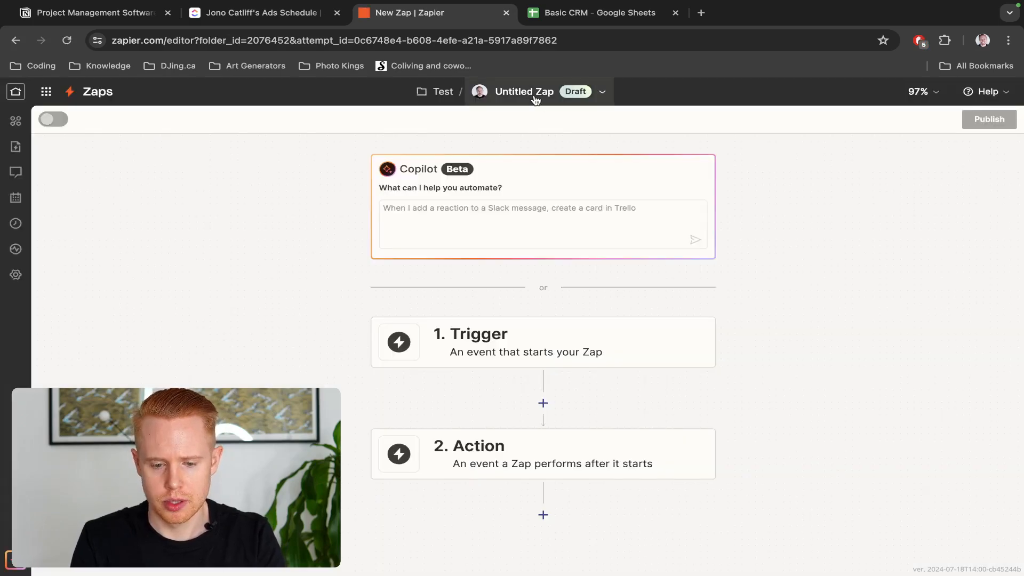
# Name the Zap 'Update Project File'
pyautogui.click(535, 96)
pyautogui.click(502, 125)
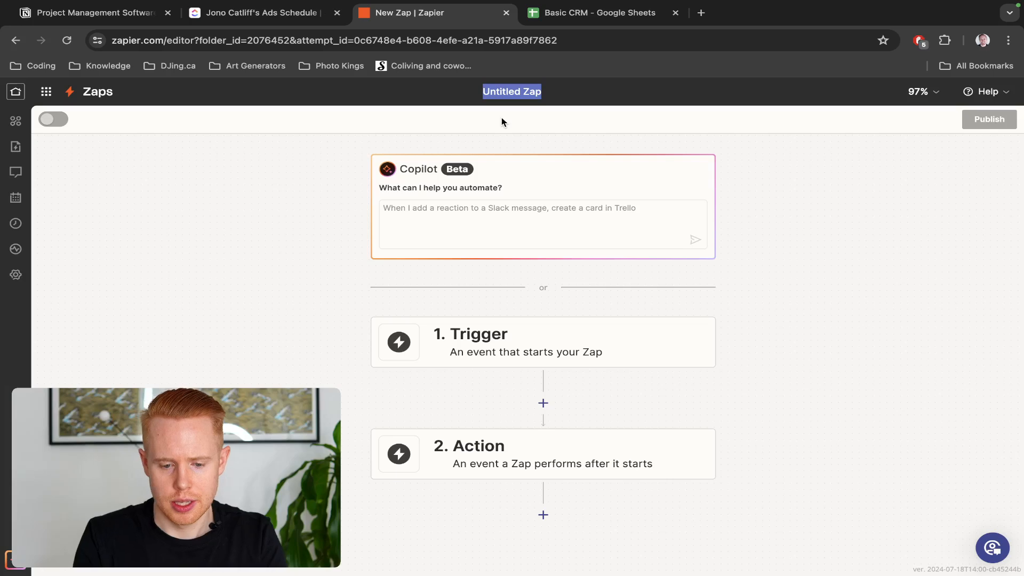
pyautogui.write('Update Project File')
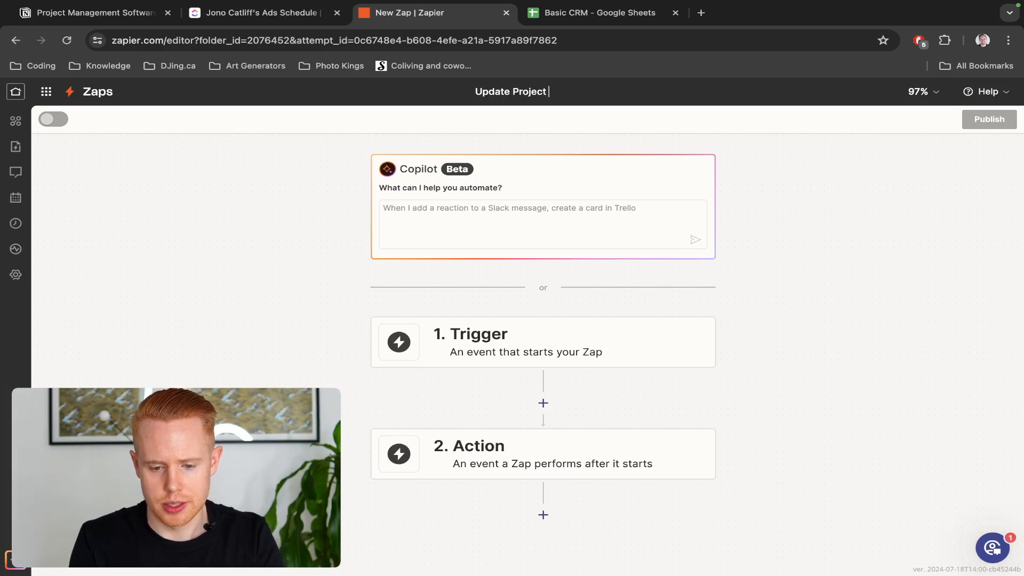
pyautogui.press('Return')
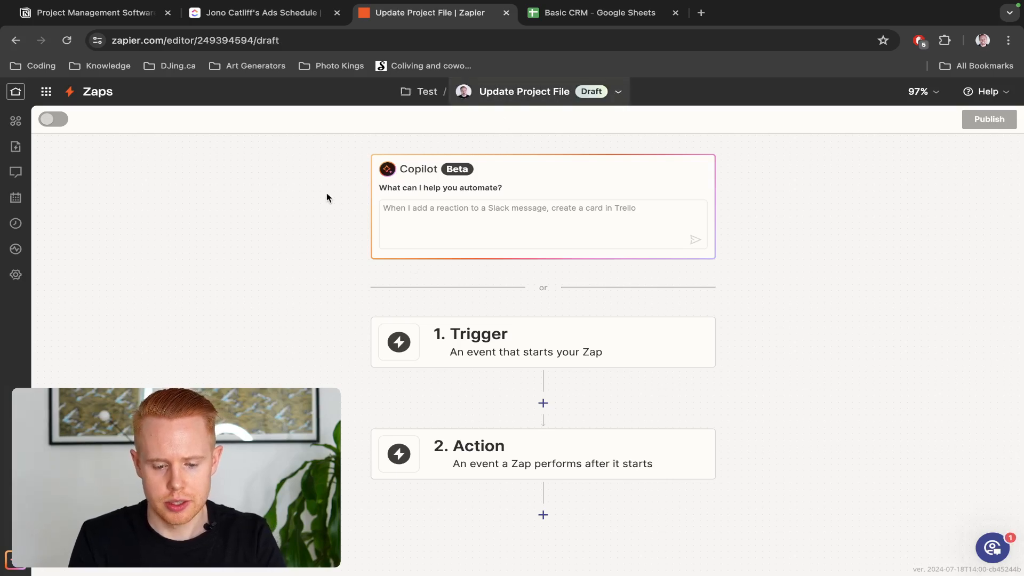
# Set the trigger to Google Sheets' New or Updated Spreadsheet Row event
pyautogui.click(551, 356)
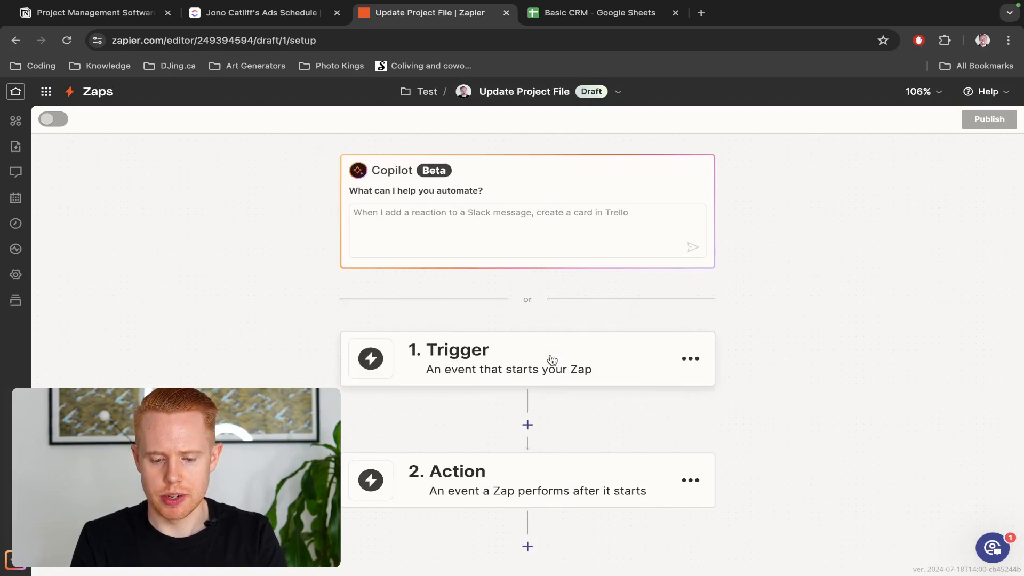
pyautogui.click(549, 356)
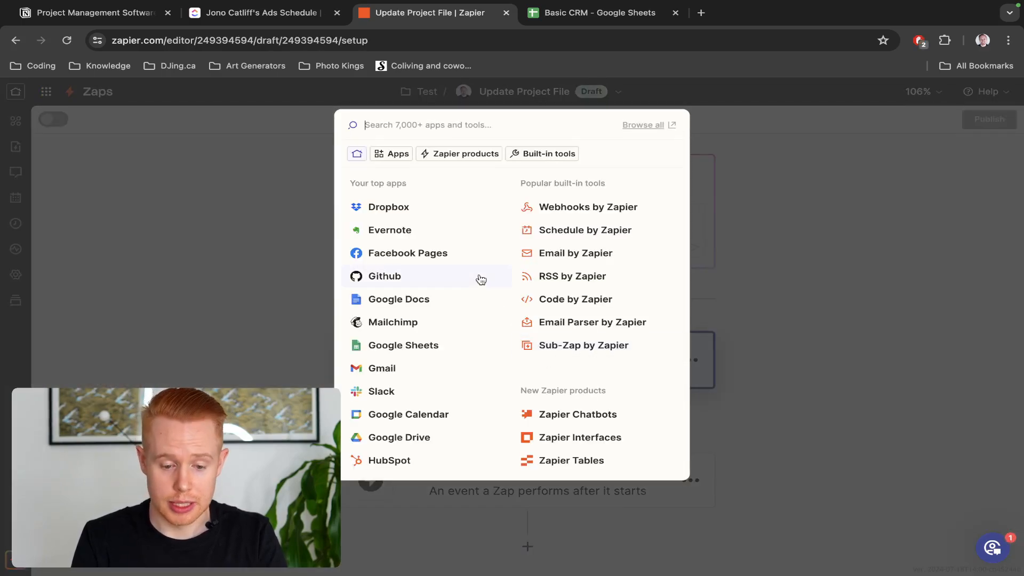
pyautogui.write('sheets')
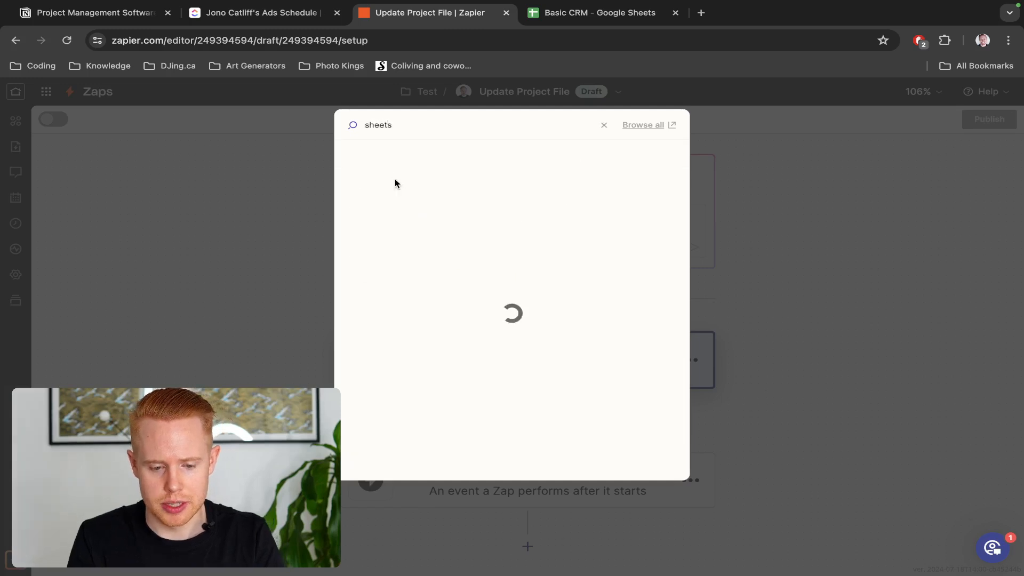
pyautogui.click(389, 159)
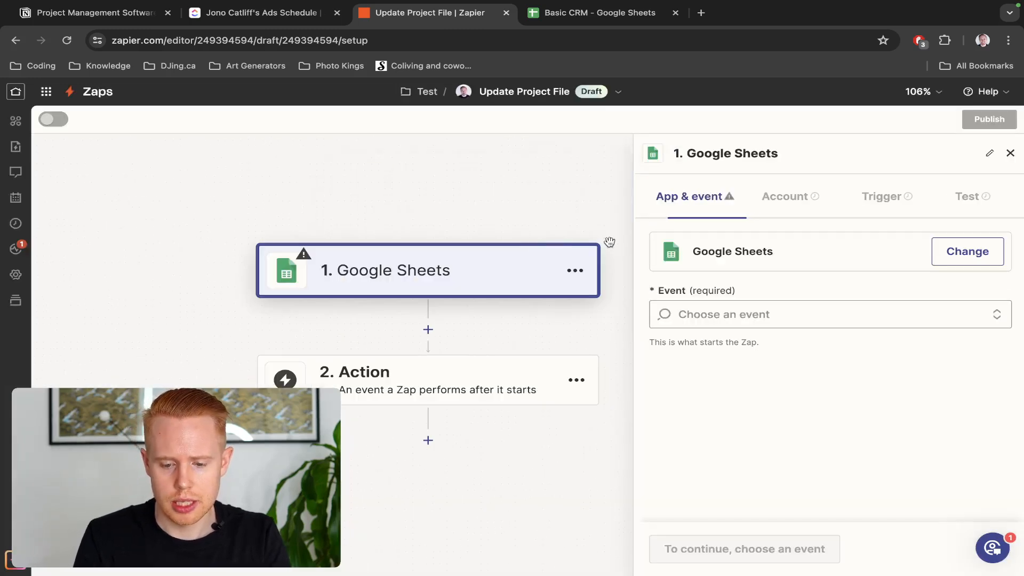
pyautogui.click(732, 312)
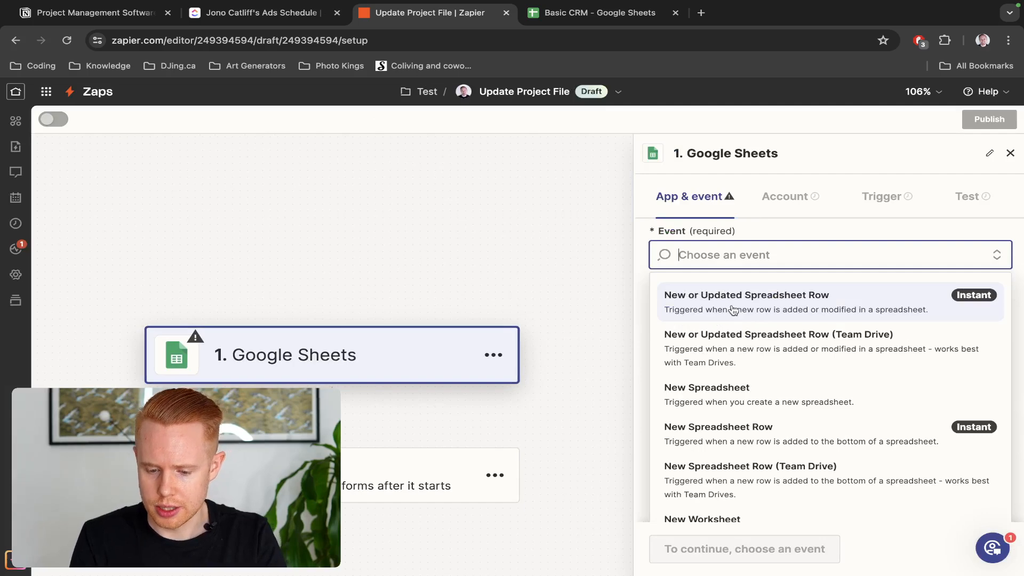
pyautogui.click(733, 303)
pyautogui.click(686, 540)
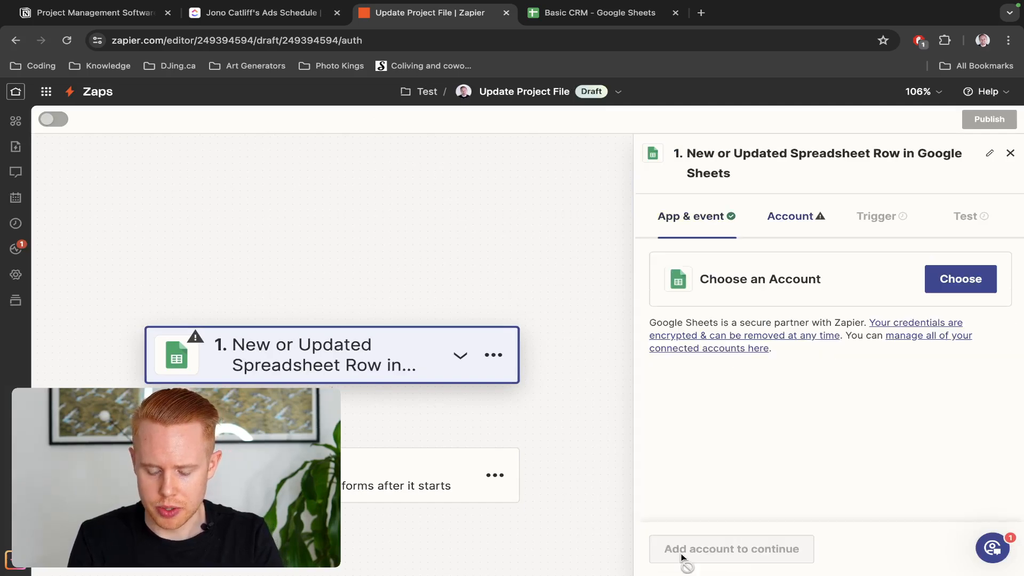
# Connect the first Google Sheets account to the trigger
pyautogui.click(952, 283)
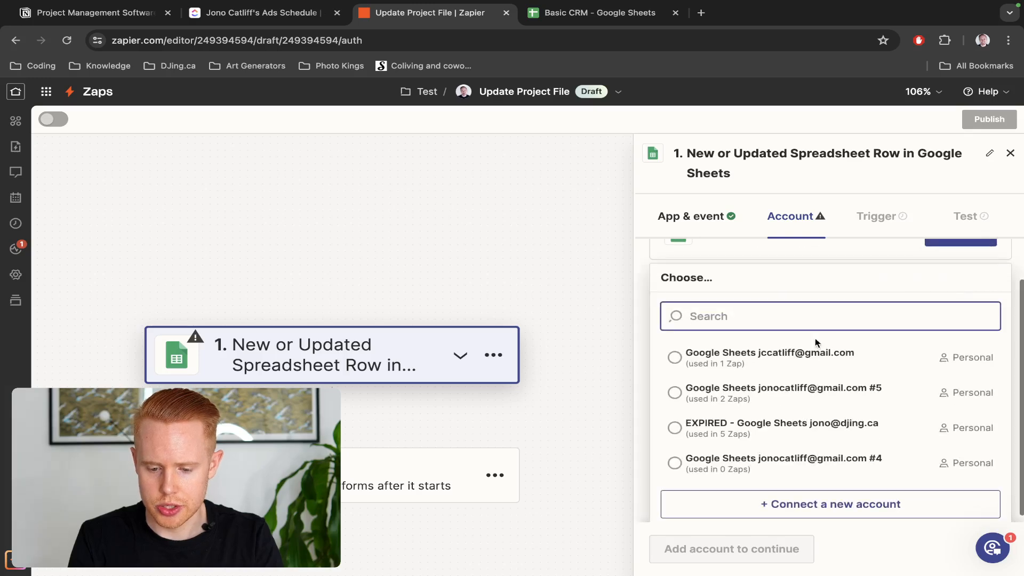
pyautogui.click(808, 358)
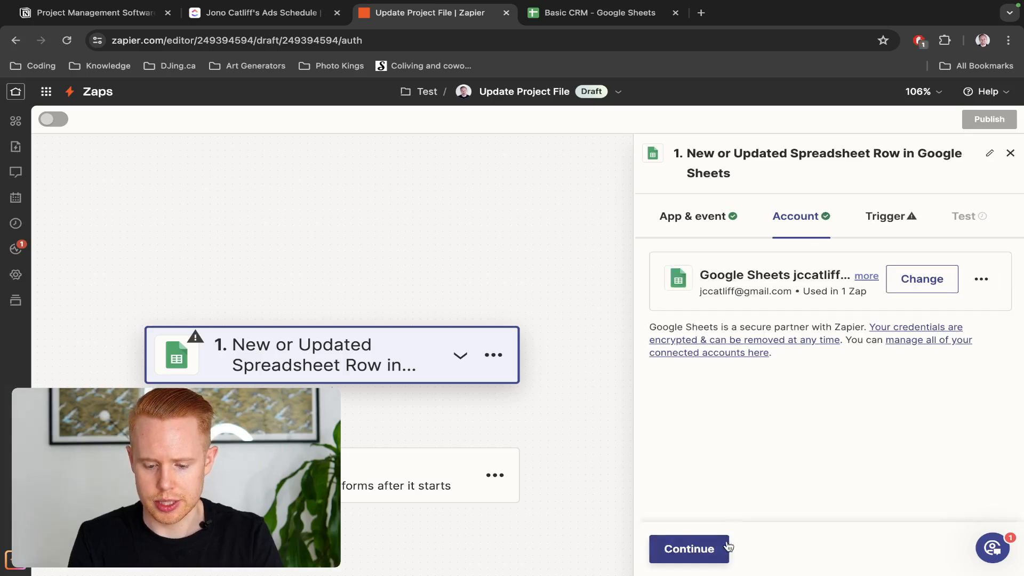
pyautogui.click(705, 549)
pyautogui.click(774, 389)
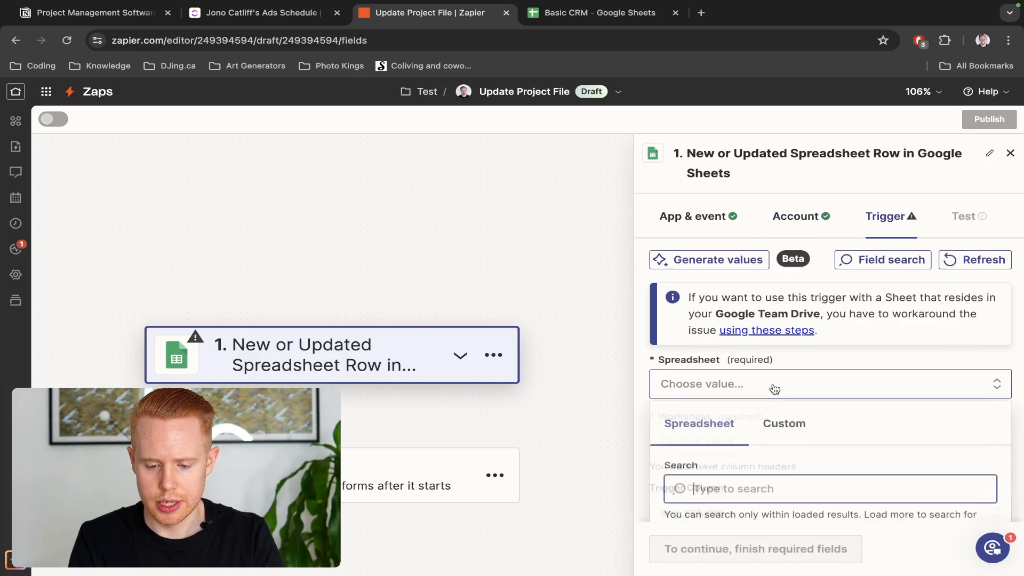
# Point the trigger at the Basic CRM spreadsheet's Sheet1 worksheet
pyautogui.click(751, 456)
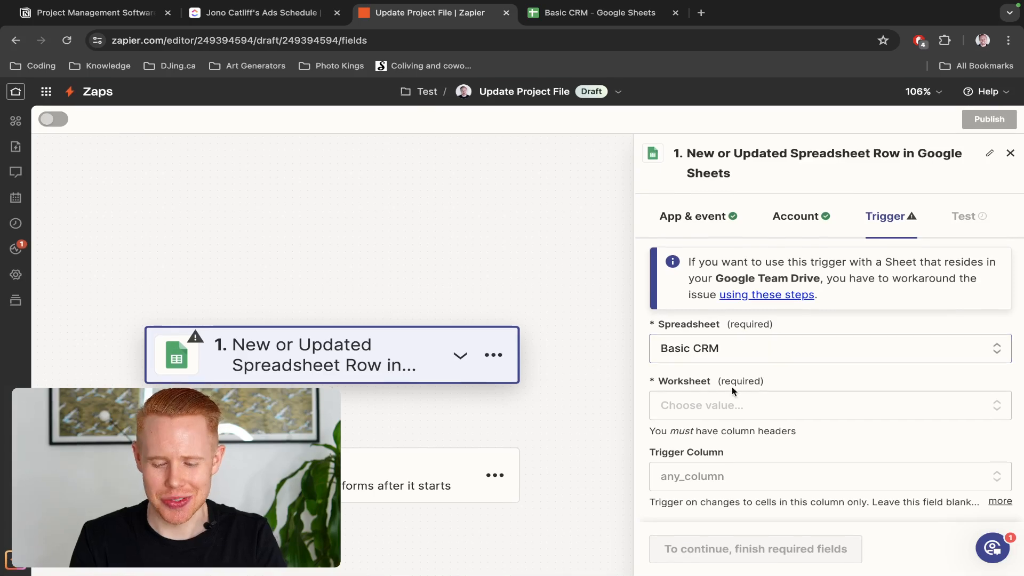
pyautogui.click(731, 405)
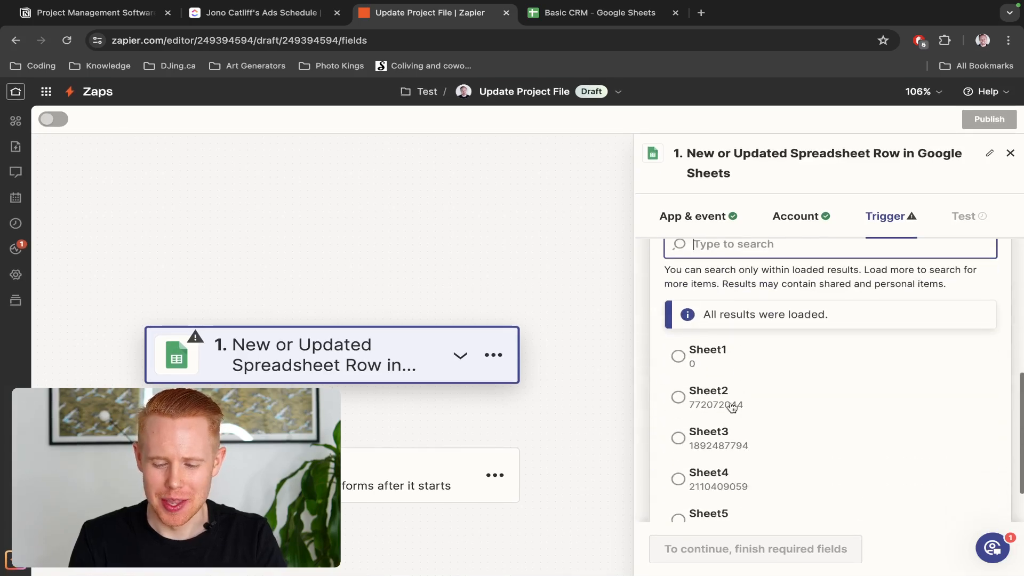
pyautogui.click(732, 354)
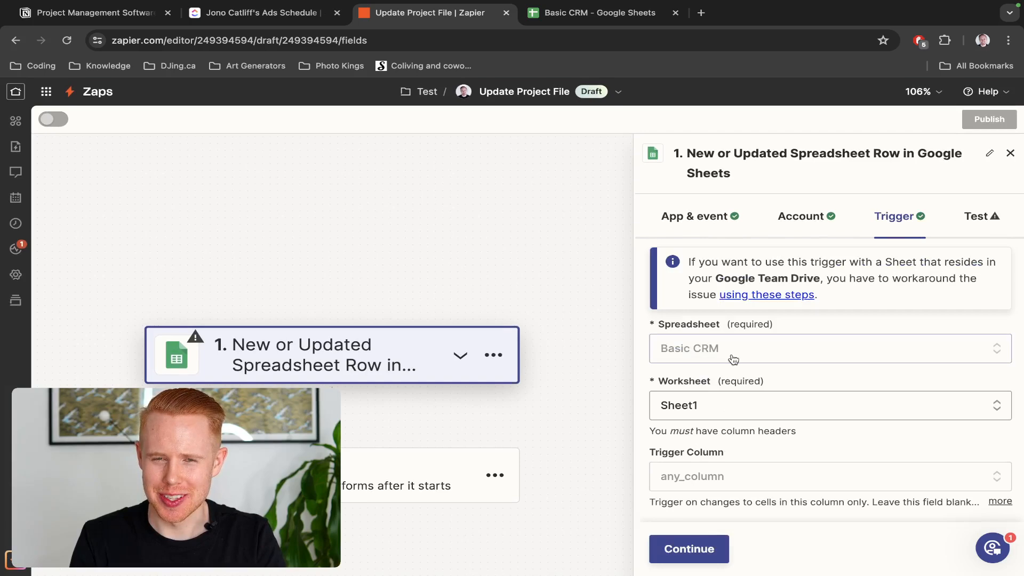
pyautogui.scroll(1, 734, 377)
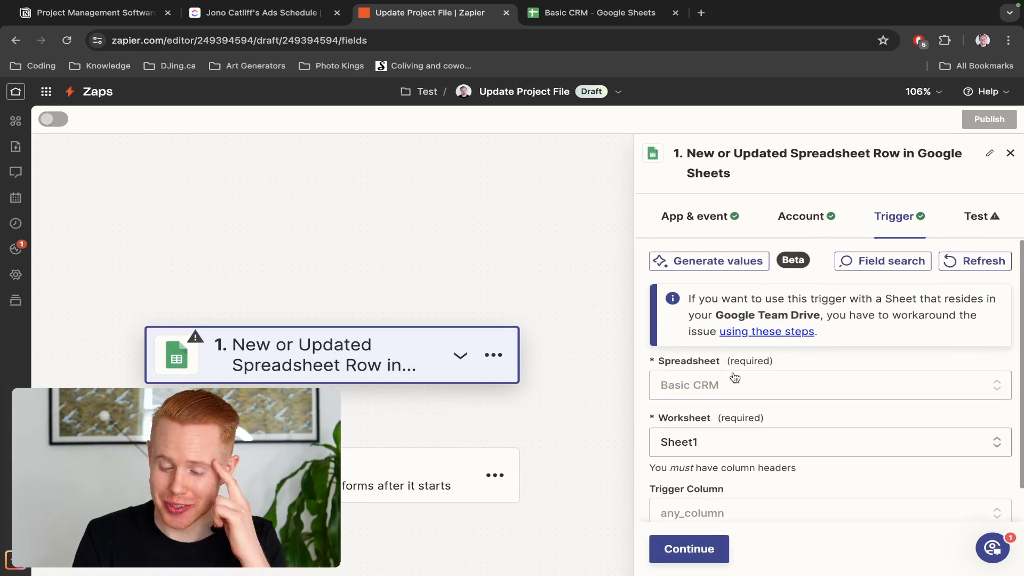
pyautogui.scroll(-1, 734, 377)
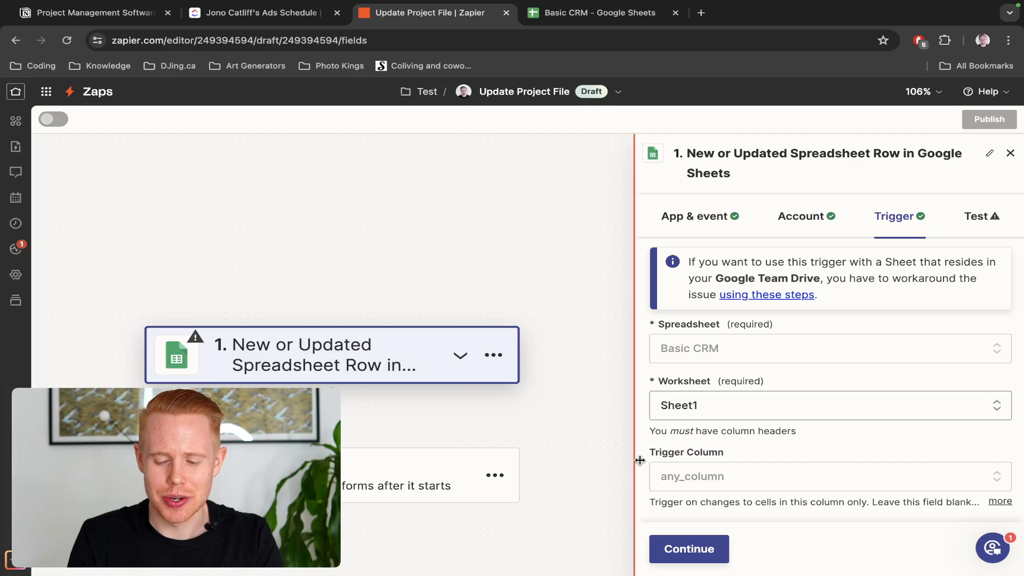
# After checking the sheet's columns, set the trigger column to SEO Package and continue
pyautogui.hotkey('ctrl', 'Tab')
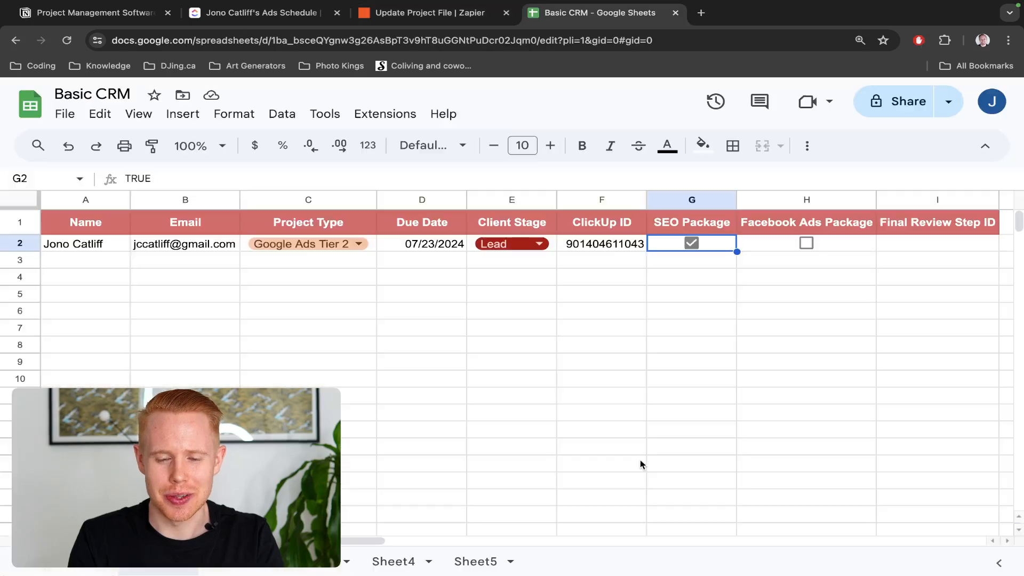
pyautogui.click(697, 197)
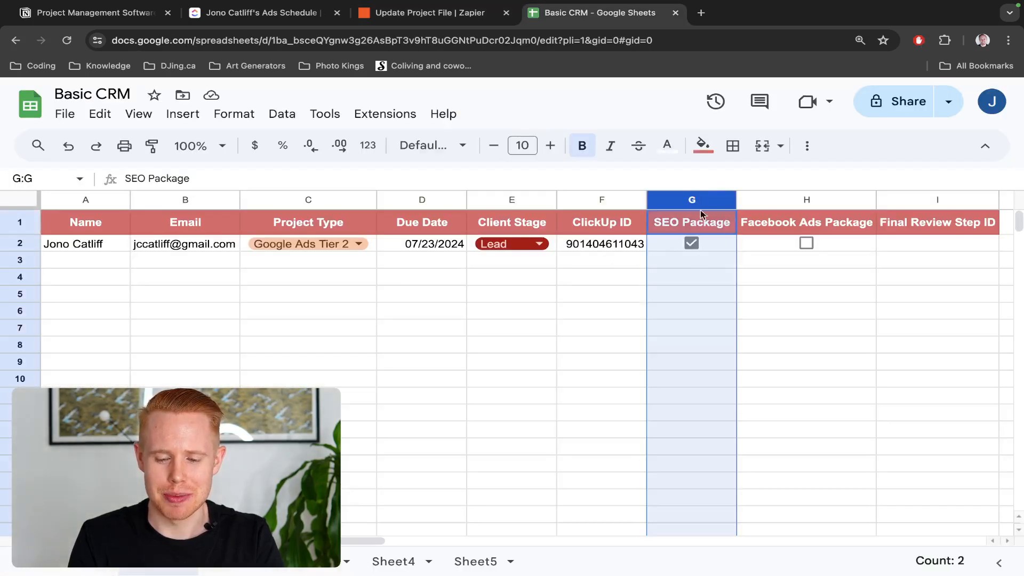
pyautogui.hotkey('ctrl', 'shift', 'Tab')
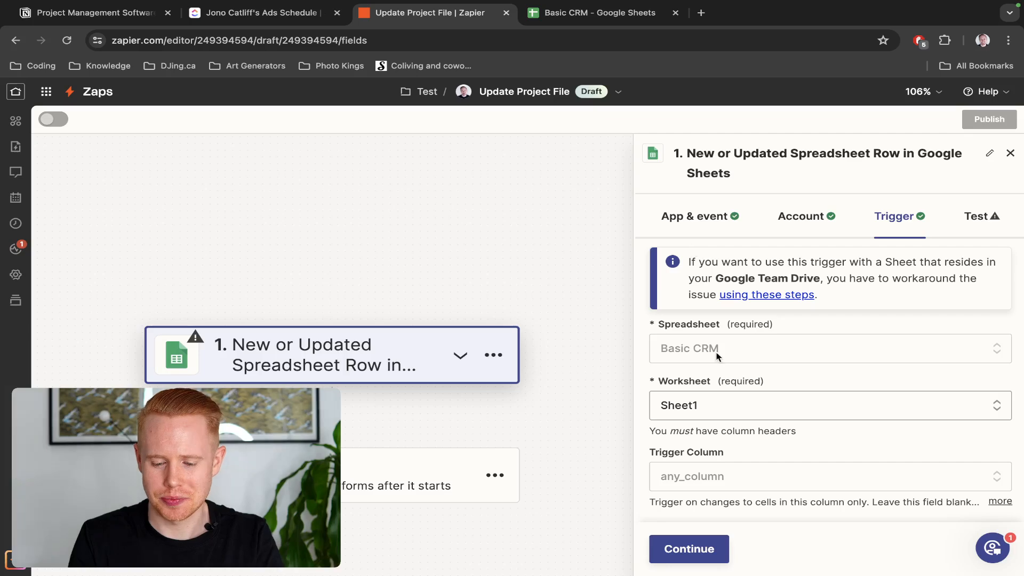
pyautogui.click(745, 477)
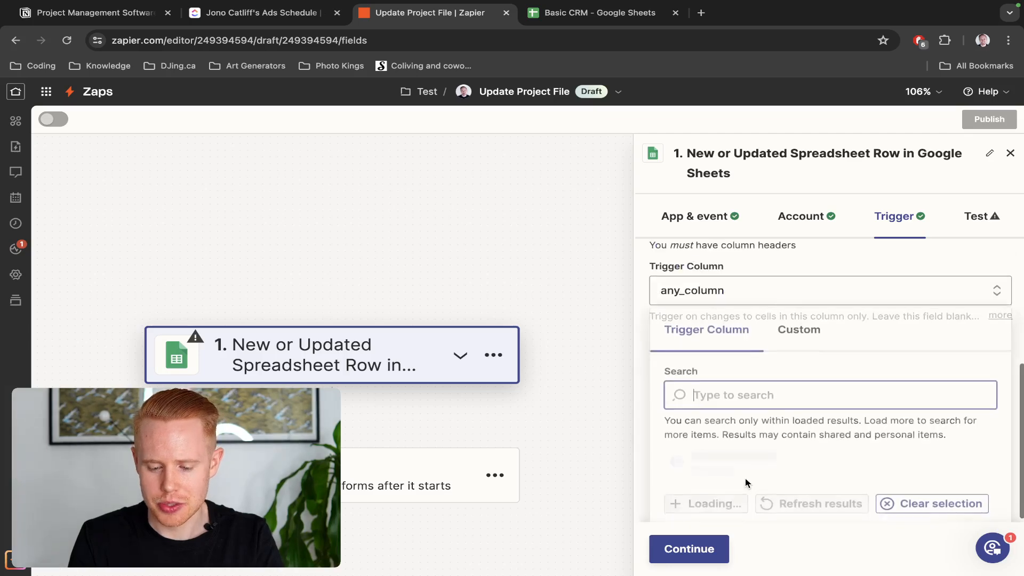
pyautogui.scroll(-3, 798, 372)
pyautogui.scroll(-2, 797, 372)
pyautogui.click(795, 373)
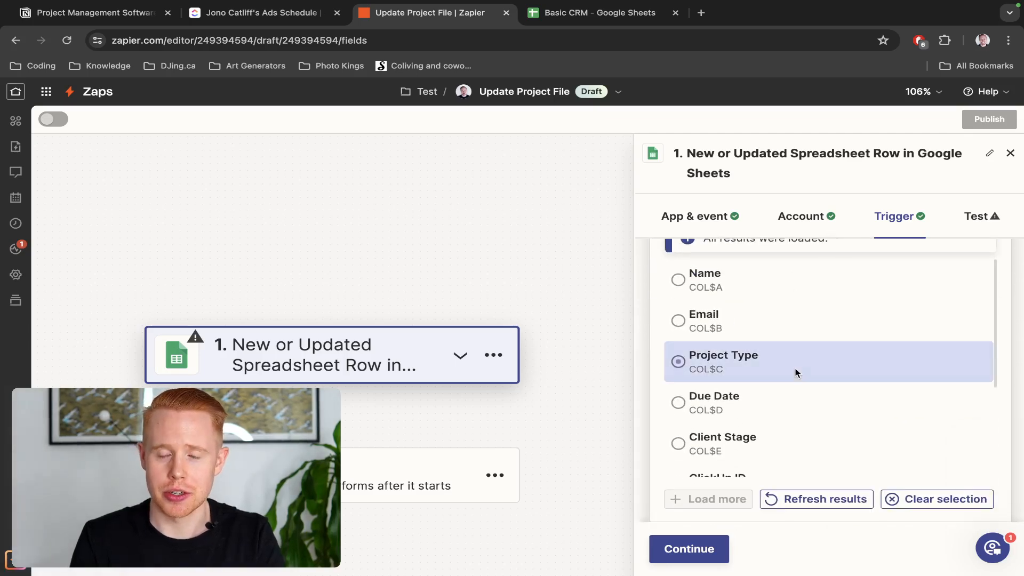
pyautogui.scroll(-3, 795, 373)
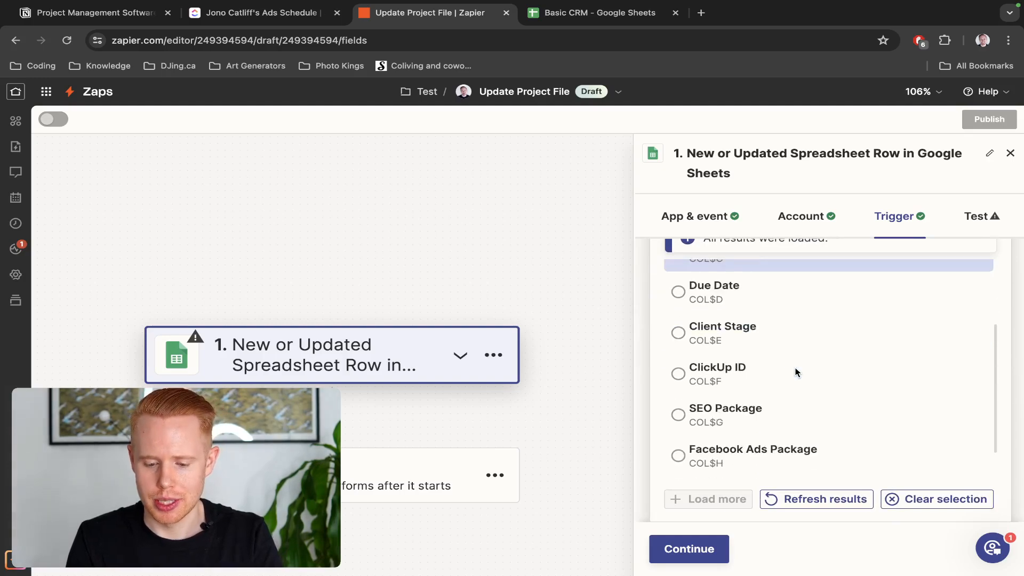
pyautogui.click(786, 405)
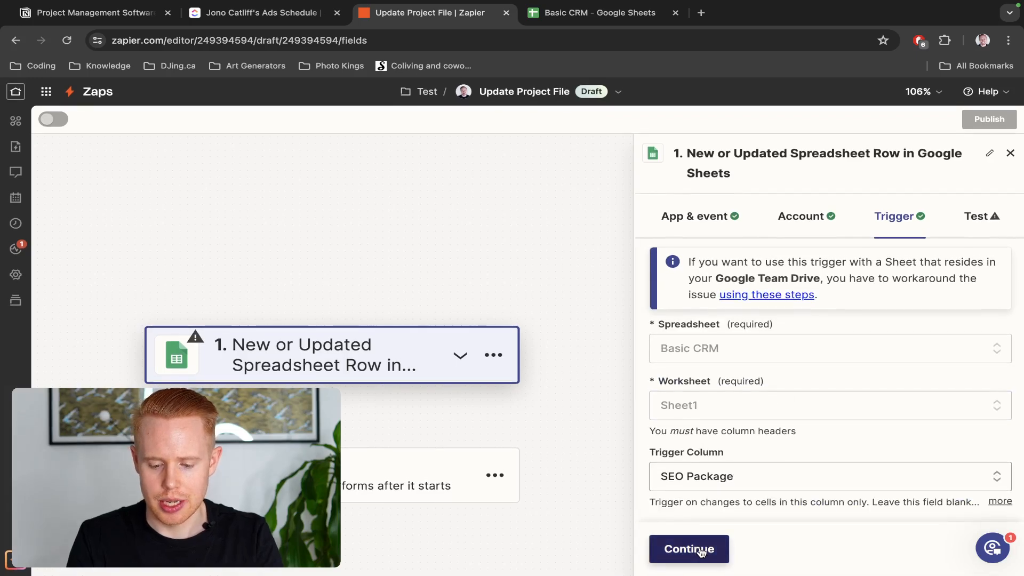
pyautogui.click(701, 550)
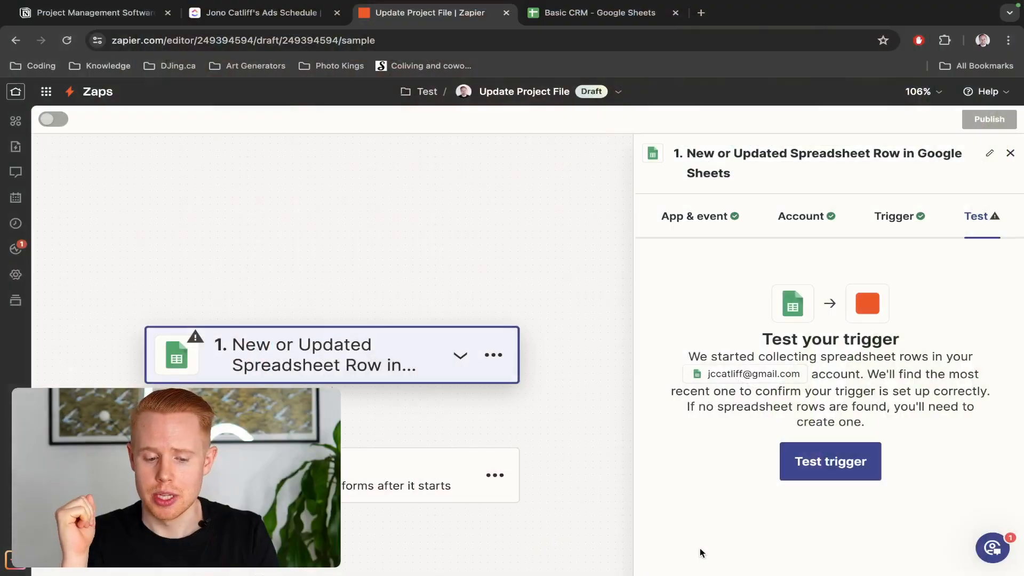
# Test the trigger to pull row 2 of Basic CRM, then search 'filter' for step 2
pyautogui.click(806, 469)
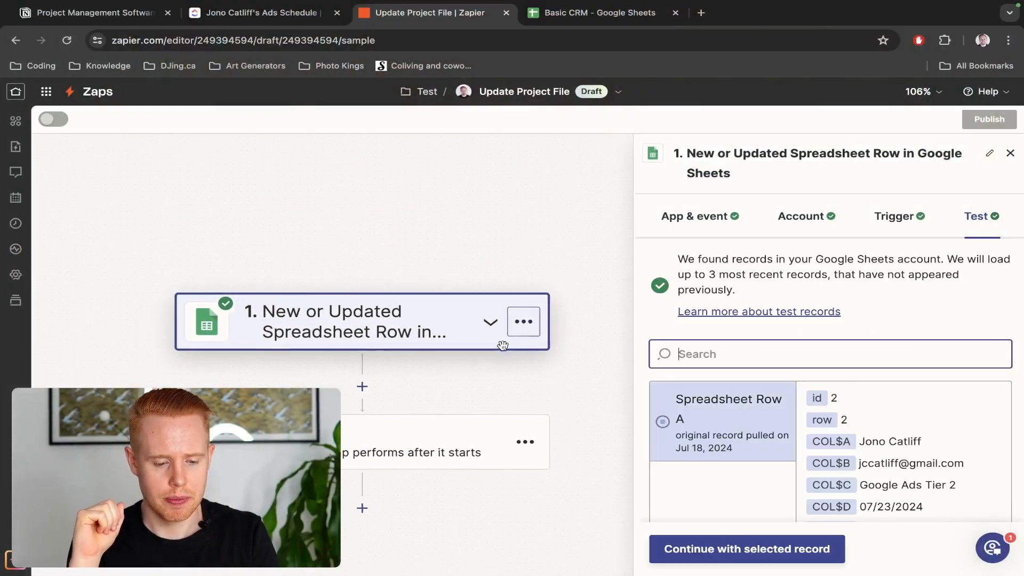
pyautogui.click(416, 355)
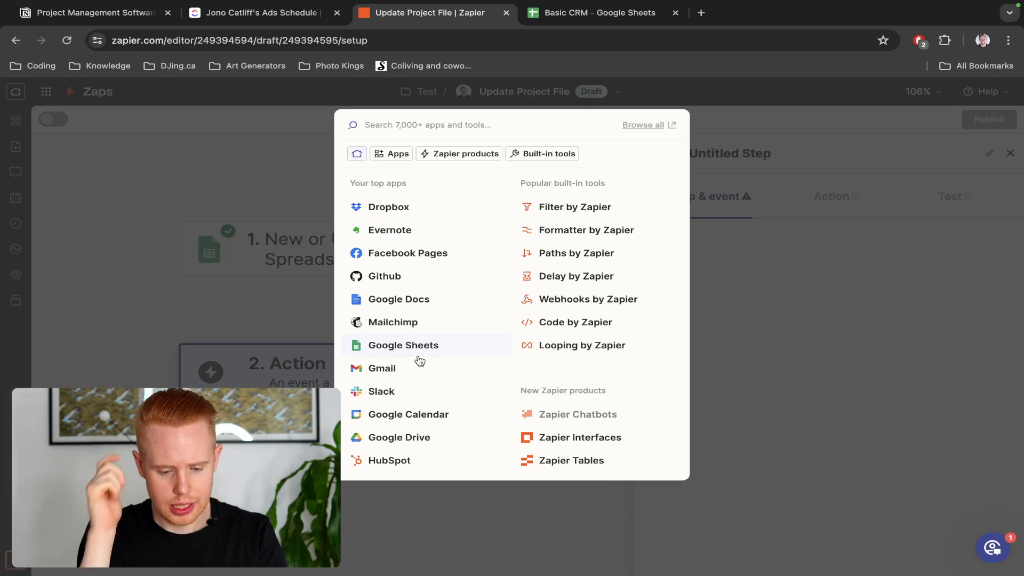
pyautogui.write('filter')
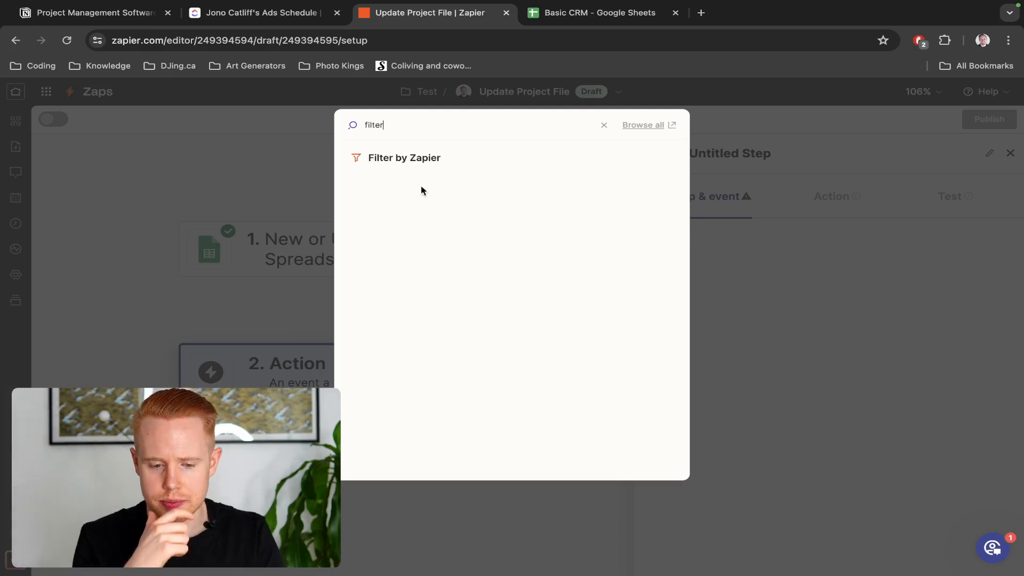
# Make step 2 a Filter by Zapier step checking the SEO Package field
pyautogui.click(429, 168)
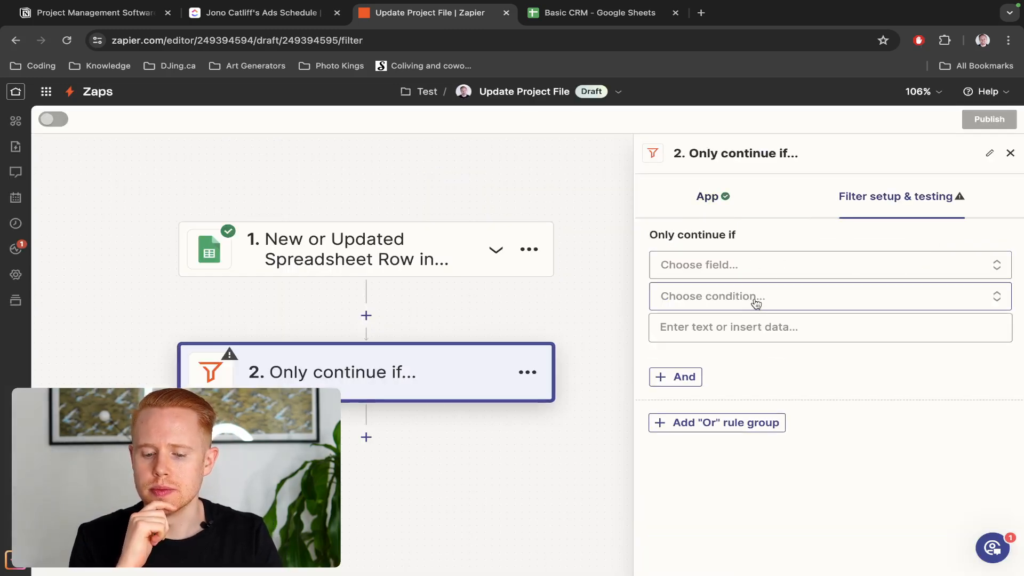
pyautogui.click(752, 272)
pyautogui.scroll(-2, 754, 291)
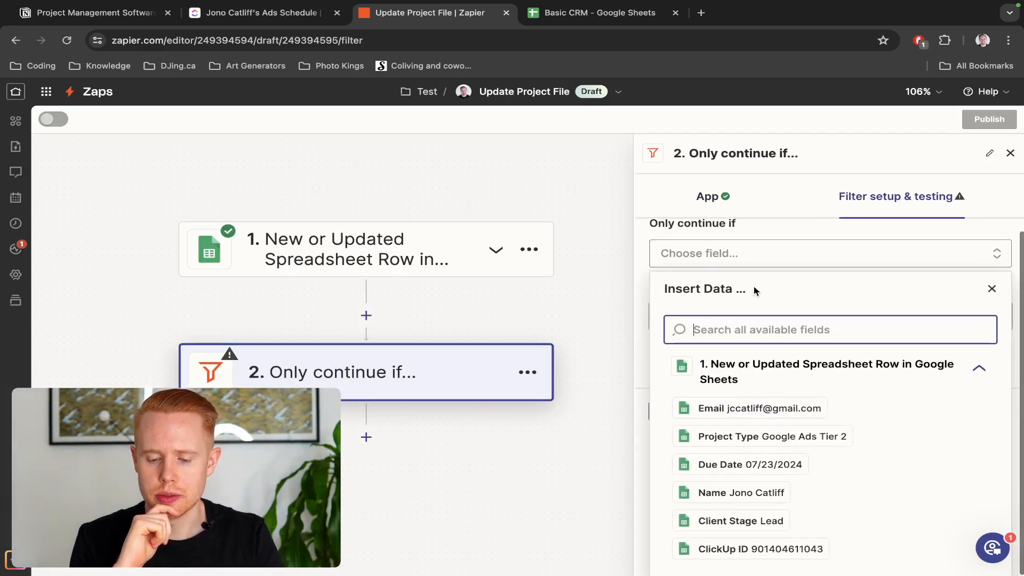
pyautogui.scroll(-4, 755, 467)
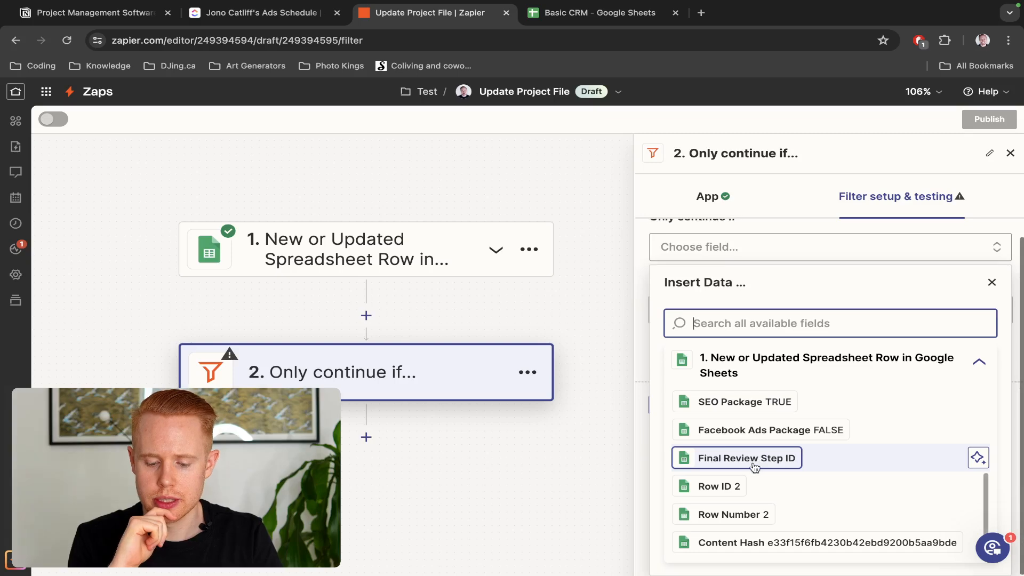
pyautogui.scroll(2, 746, 480)
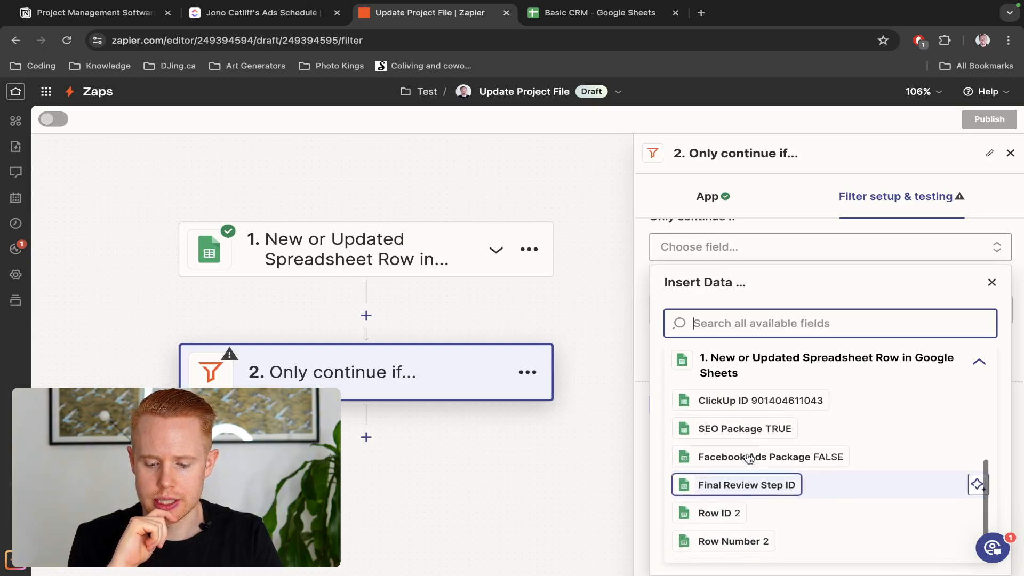
pyautogui.scroll(2, 750, 458)
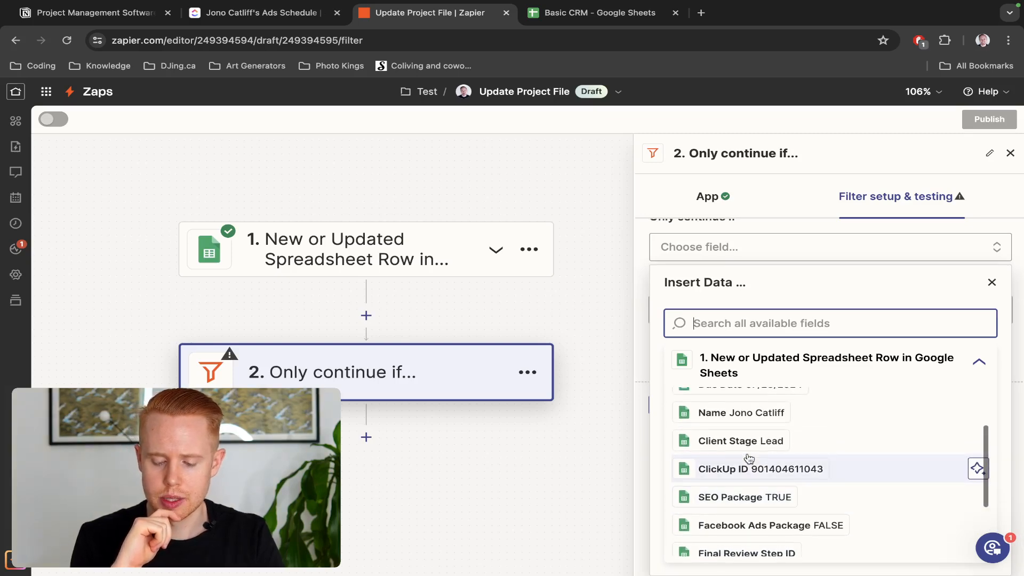
pyautogui.scroll(-3, 749, 458)
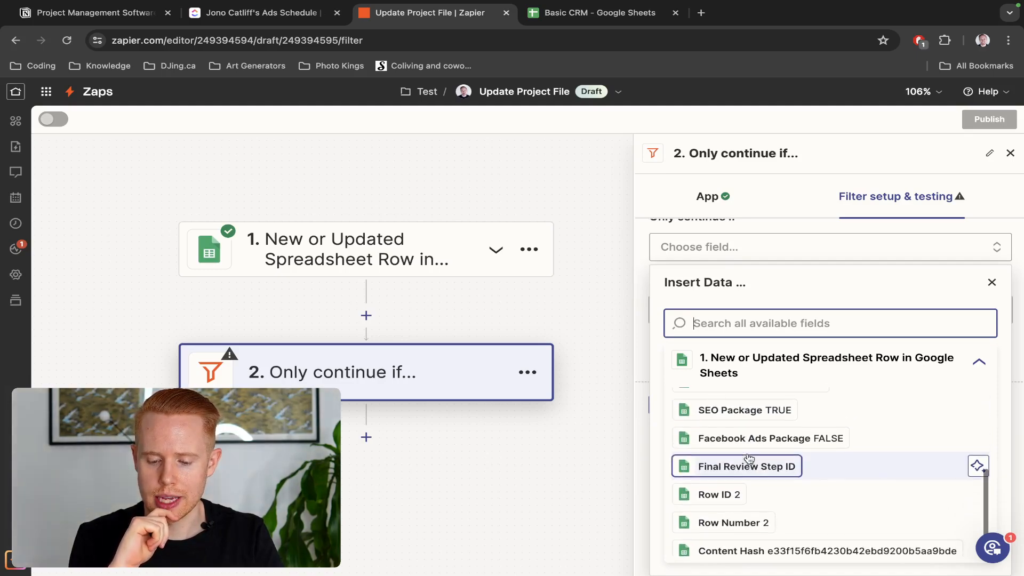
pyautogui.click(750, 418)
# Set the condition to (Text) Contains TRUE, checking the G2 checkbox in Basic CRM
pyautogui.click(738, 297)
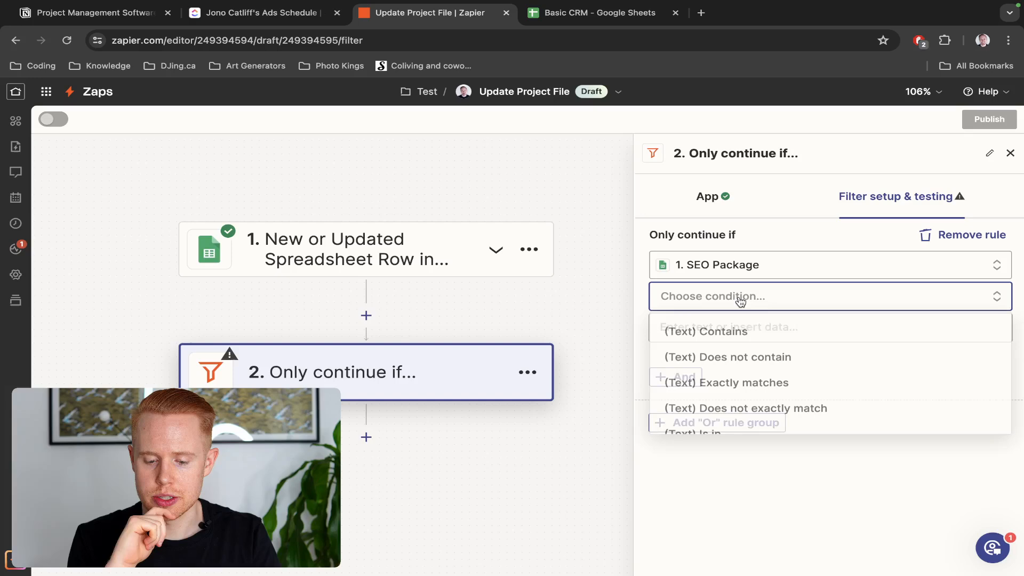
pyautogui.click(731, 335)
pyautogui.click(730, 328)
pyautogui.write('TRUE')
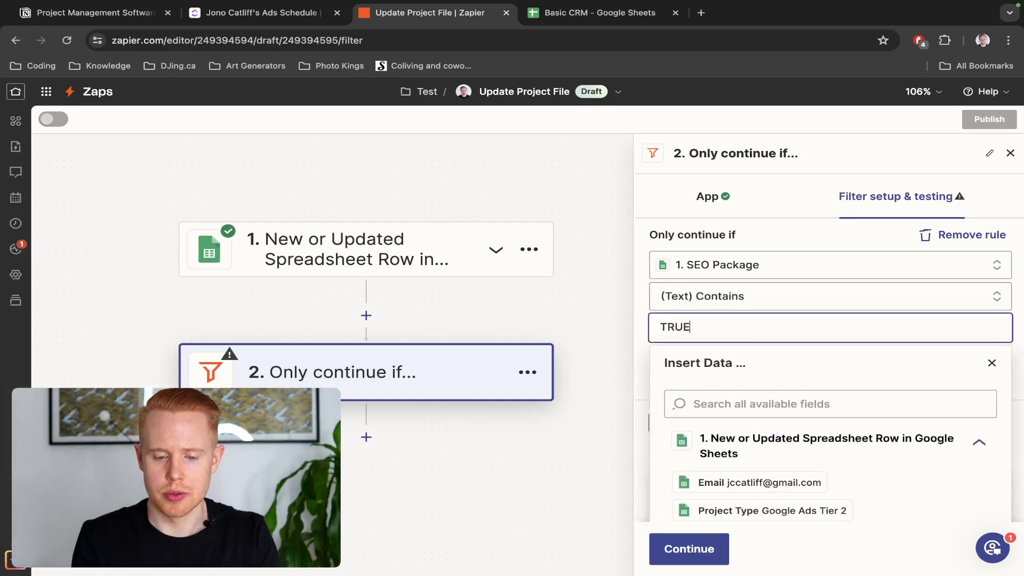
pyautogui.hotkey('ctrl', 'Tab')
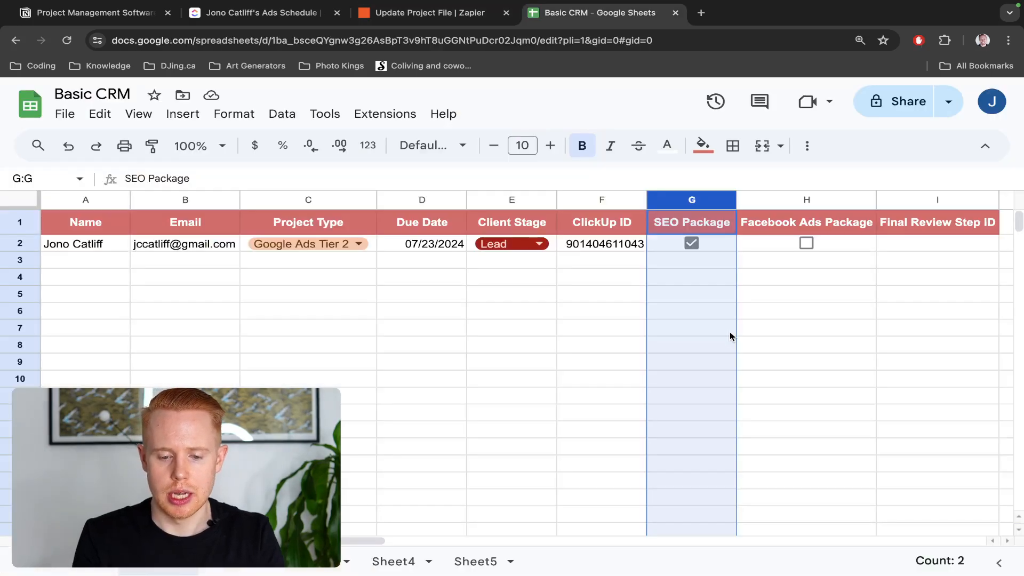
pyautogui.click(710, 244)
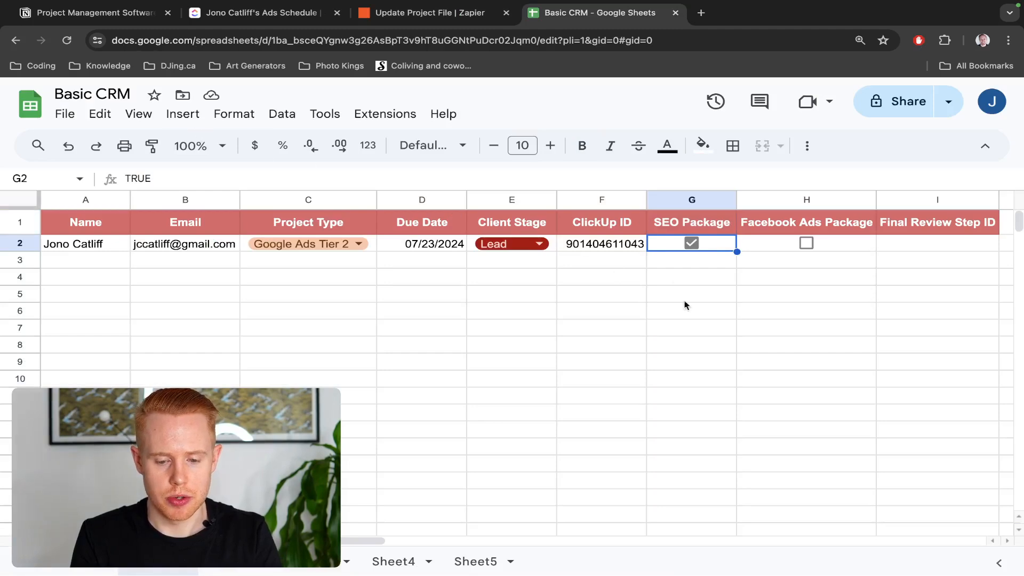
pyautogui.click(692, 243)
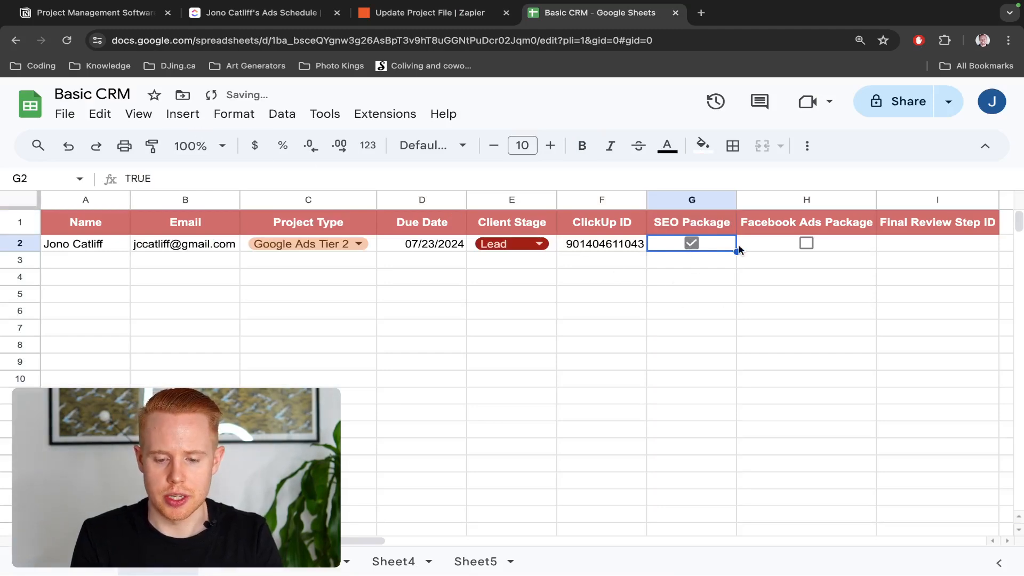
pyautogui.hotkey('ctrl', 'shift', 'Tab')
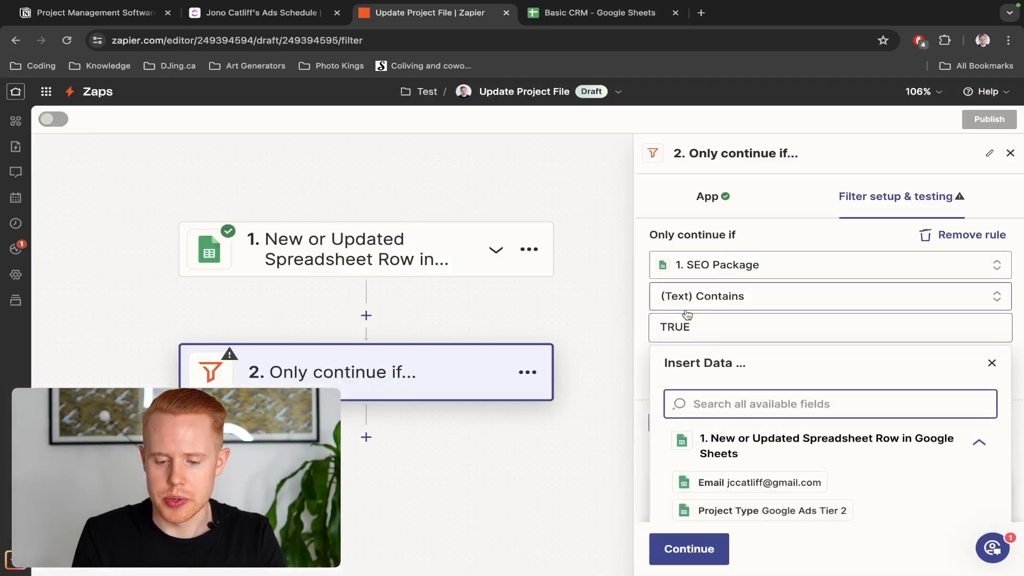
# Test the filter against the sample row, then continue on to add step 3
pyautogui.click(759, 233)
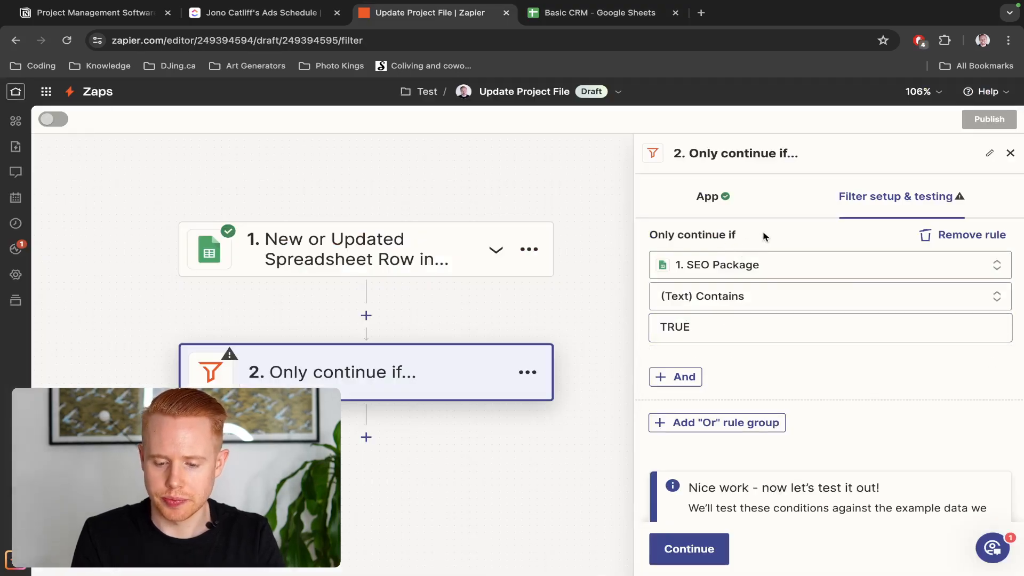
pyautogui.click(691, 550)
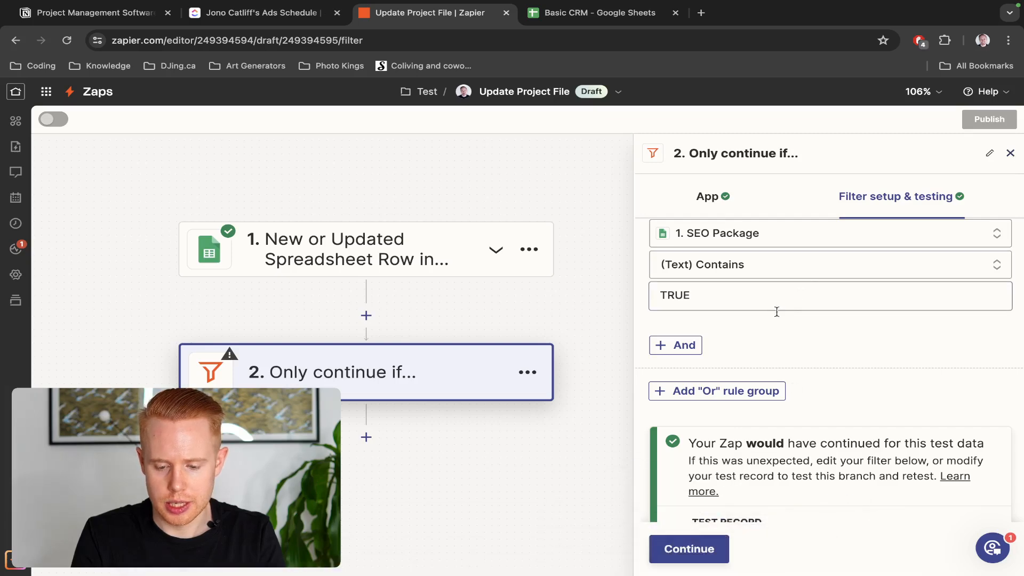
pyautogui.click(354, 372)
pyautogui.click(667, 548)
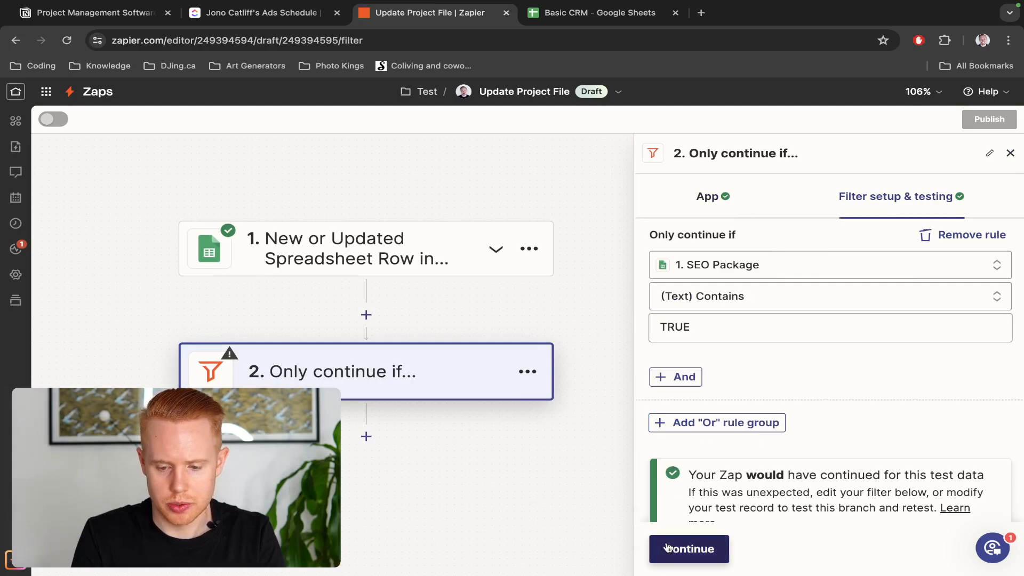
pyautogui.click(667, 547)
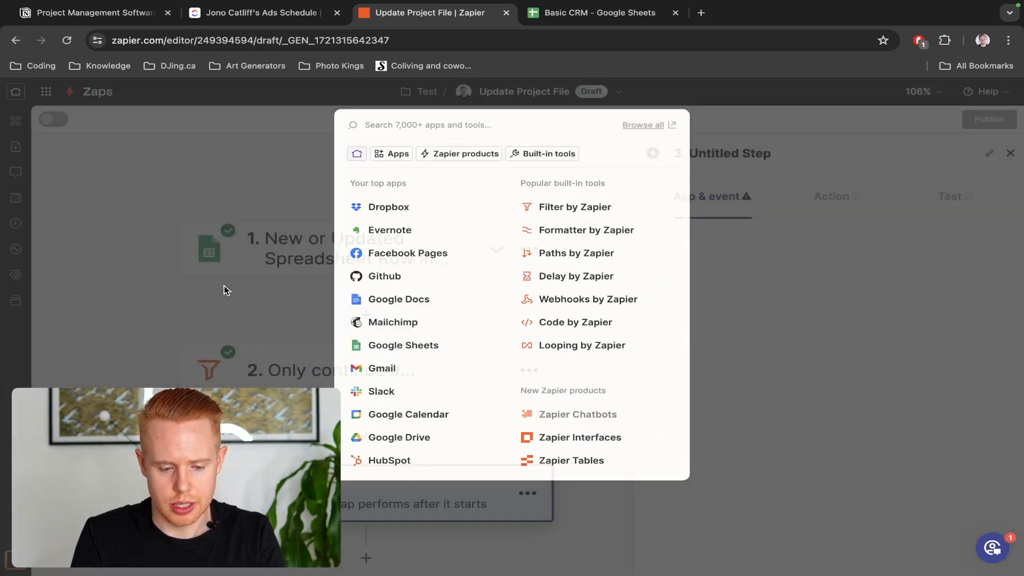
# Make step 3 a ClickUp action with the Create Task event
pyautogui.click(224, 288)
pyautogui.click(354, 450)
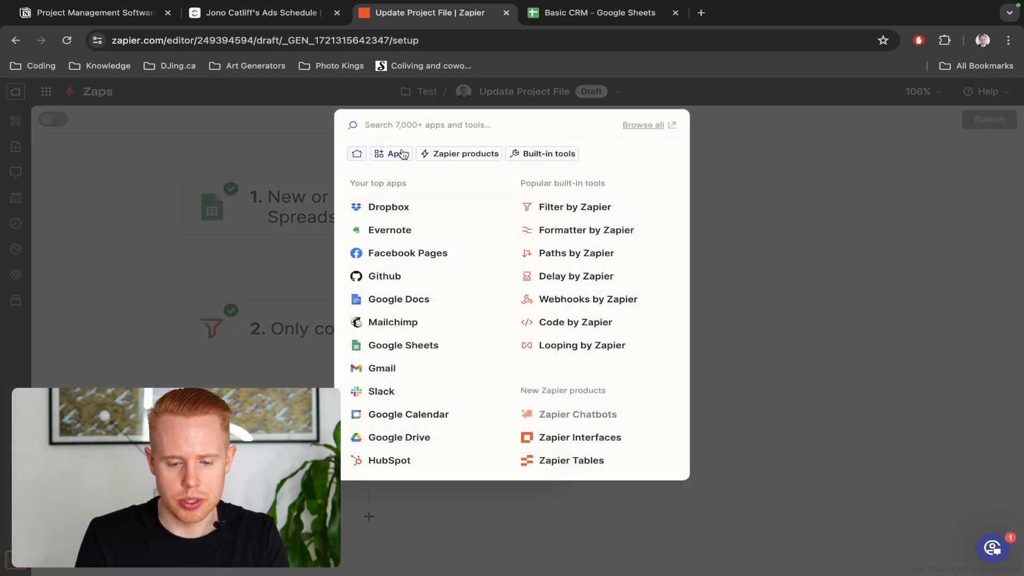
pyautogui.write('click')
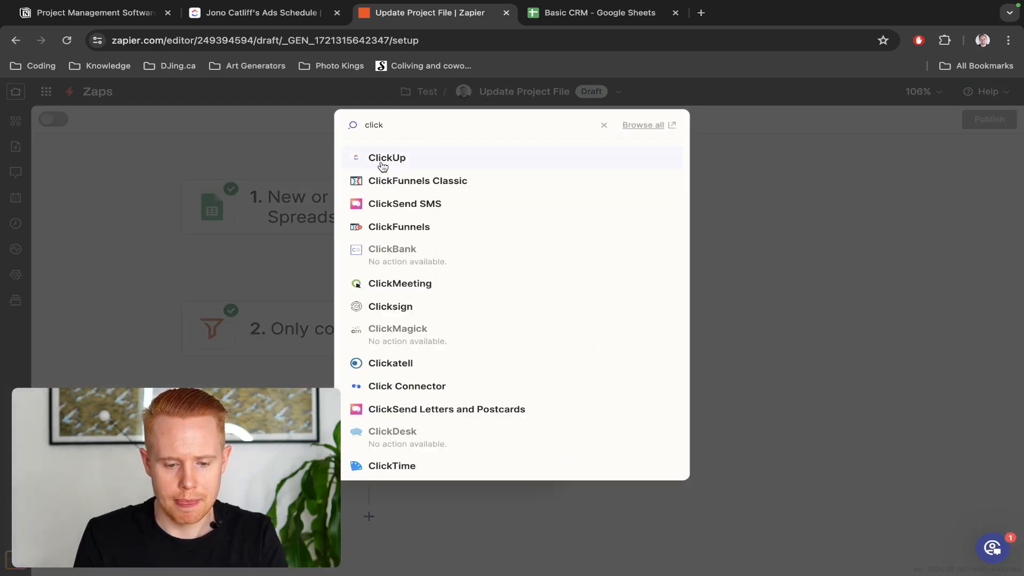
pyautogui.click(382, 160)
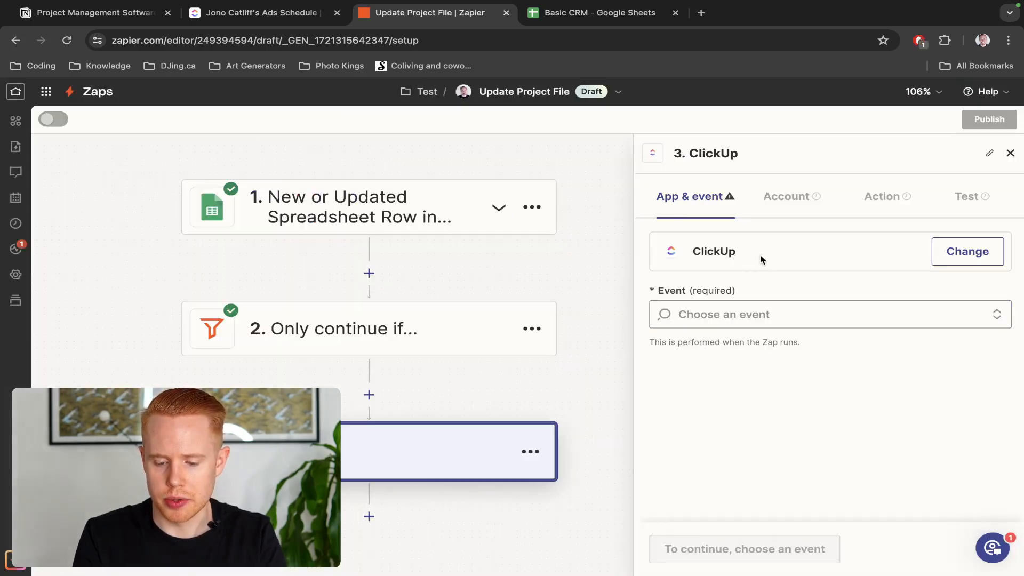
pyautogui.click(821, 312)
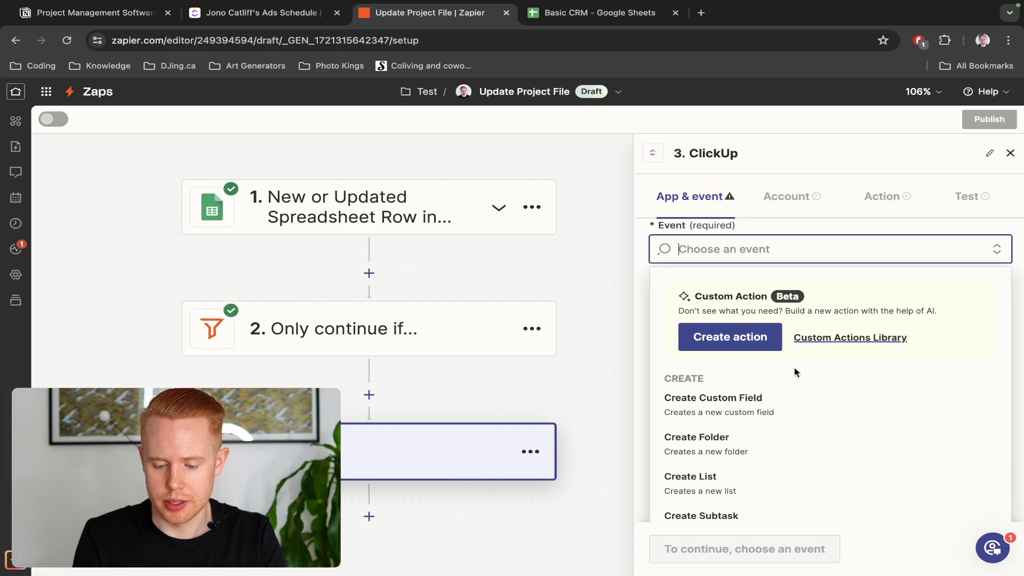
pyautogui.write('create')
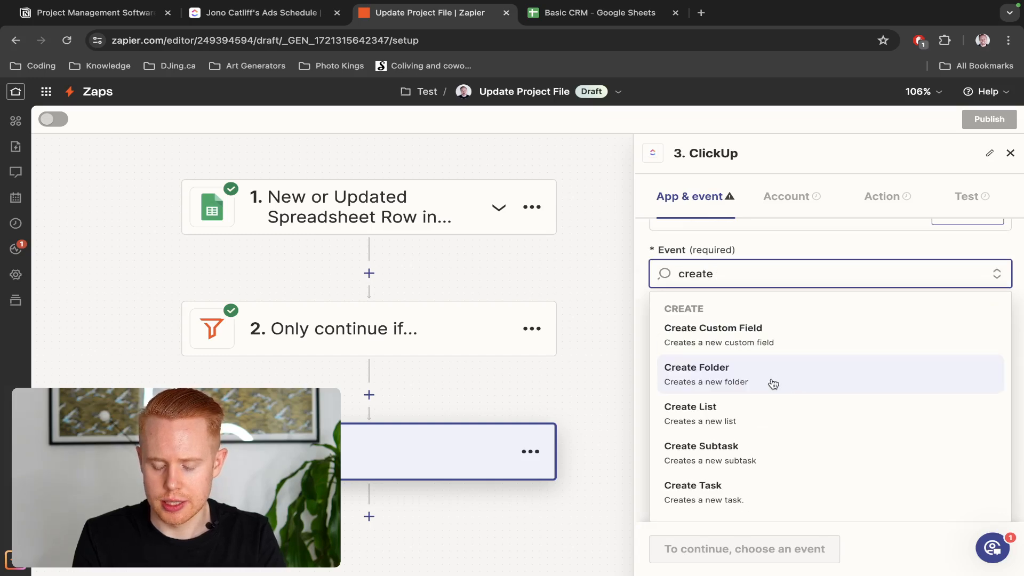
pyautogui.write(' task')
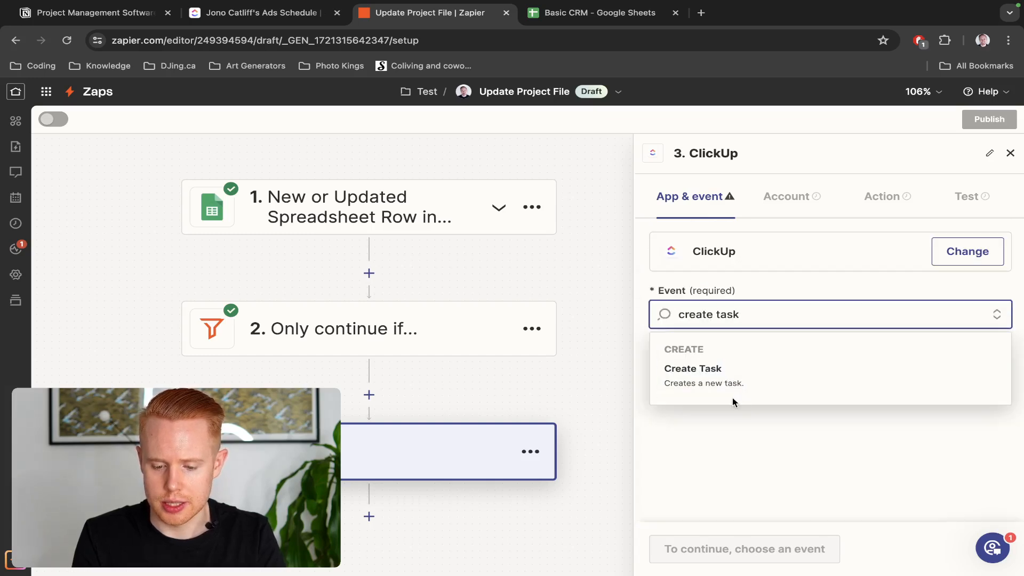
pyautogui.click(731, 381)
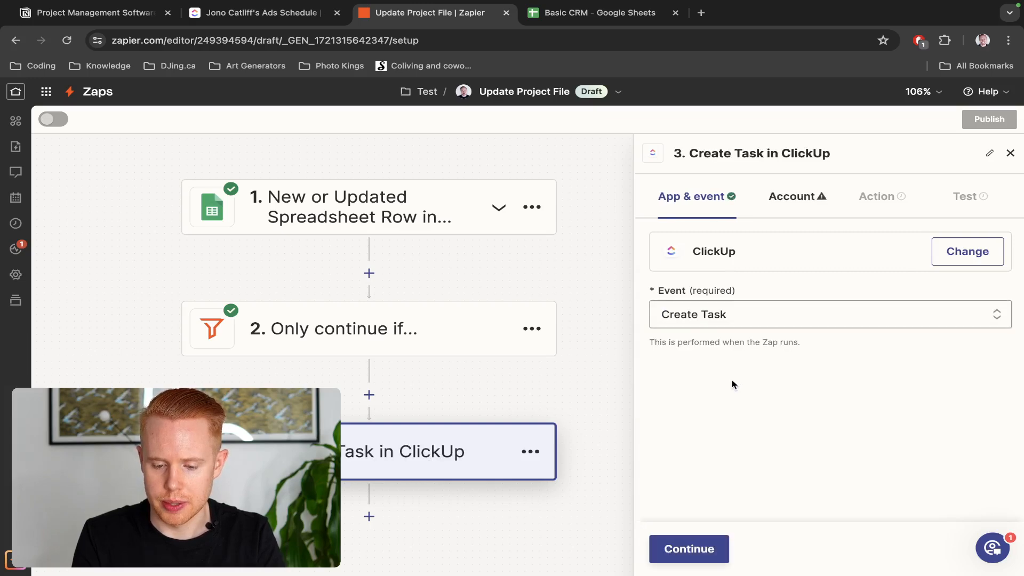
# Connect the second ClickUp account and continue to the task's action fields
pyautogui.click(689, 548)
pyautogui.click(955, 260)
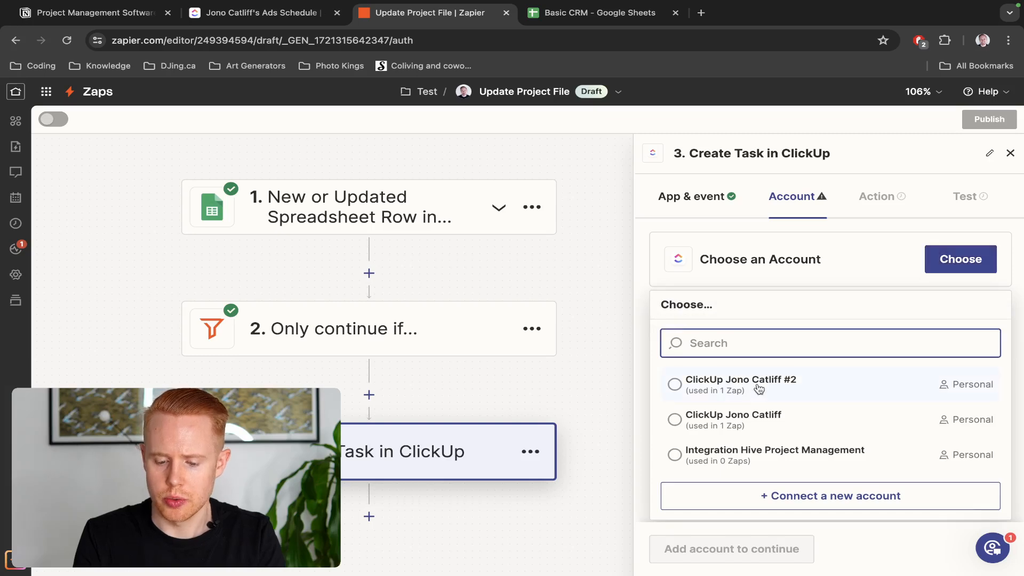
pyautogui.click(758, 389)
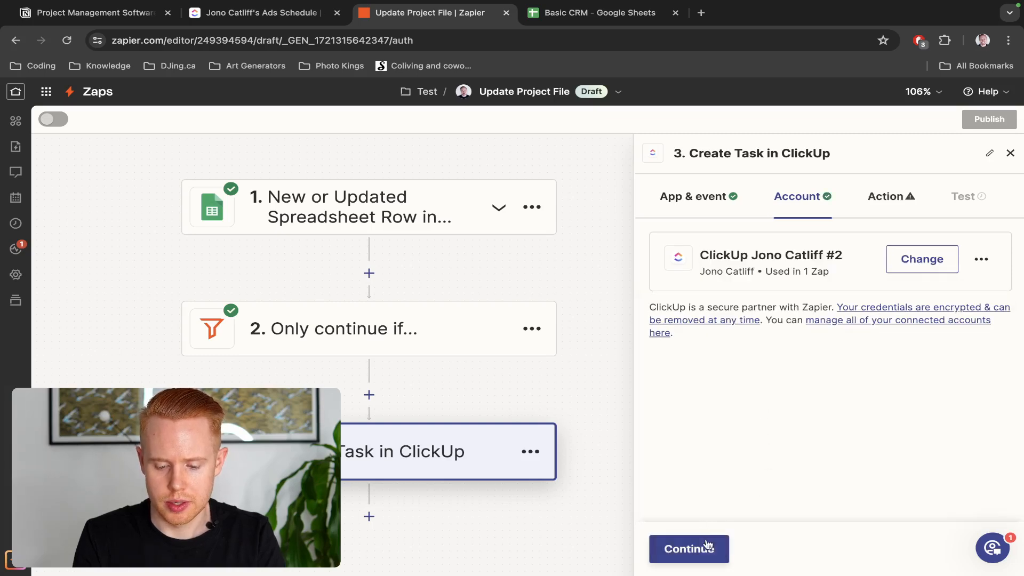
pyautogui.click(707, 548)
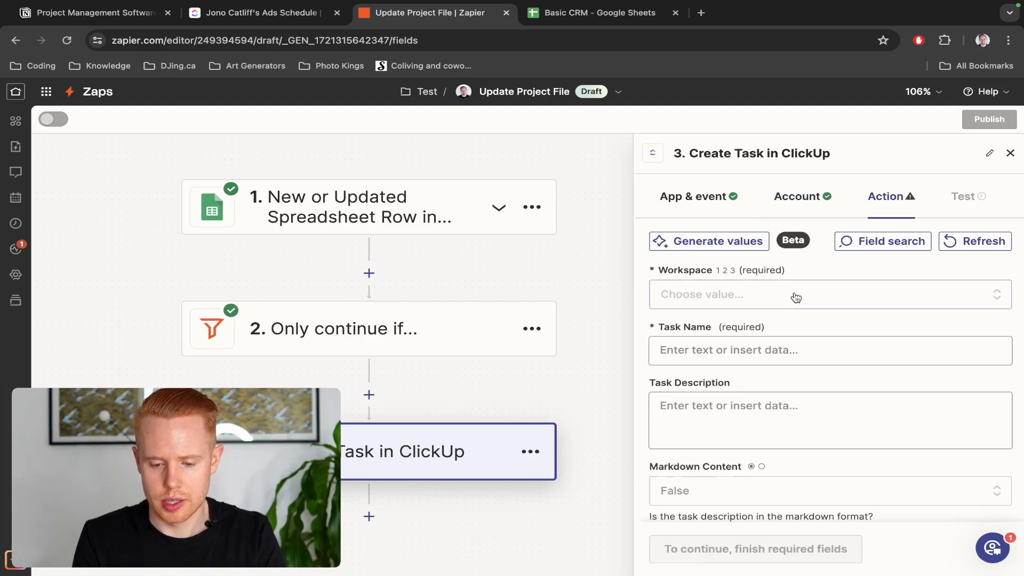
# Choose the ClickUp workspace and put the task in Team Space
pyautogui.click(796, 297)
pyautogui.scroll(-3, 784, 320)
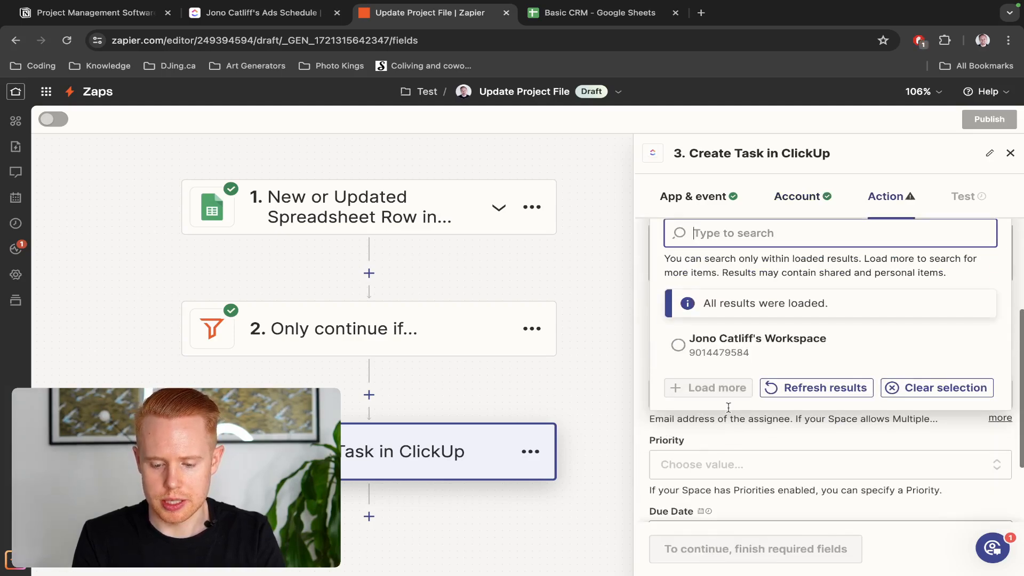
pyautogui.click(751, 338)
pyautogui.scroll(2, 733, 324)
pyautogui.click(724, 293)
pyautogui.scroll(2, 724, 292)
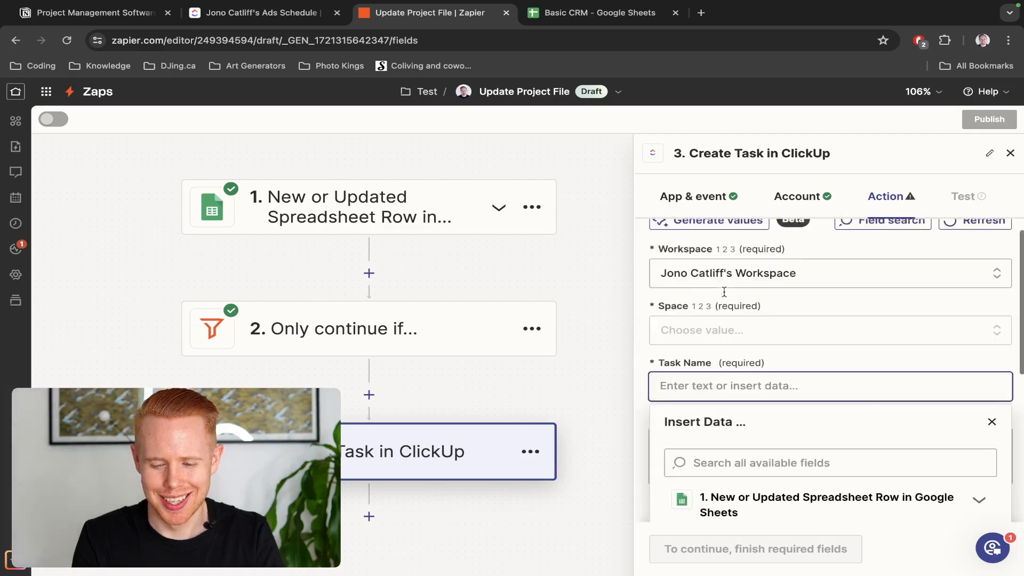
pyautogui.click(711, 352)
pyautogui.scroll(-2, 708, 461)
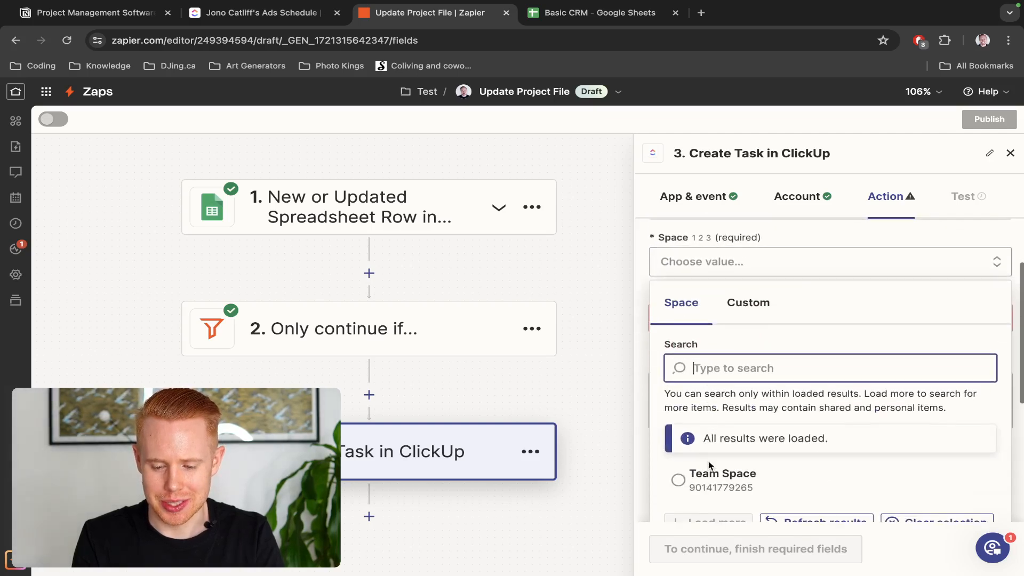
pyautogui.click(720, 475)
# Name the task SEO Project and fill in its task description
pyautogui.click(717, 375)
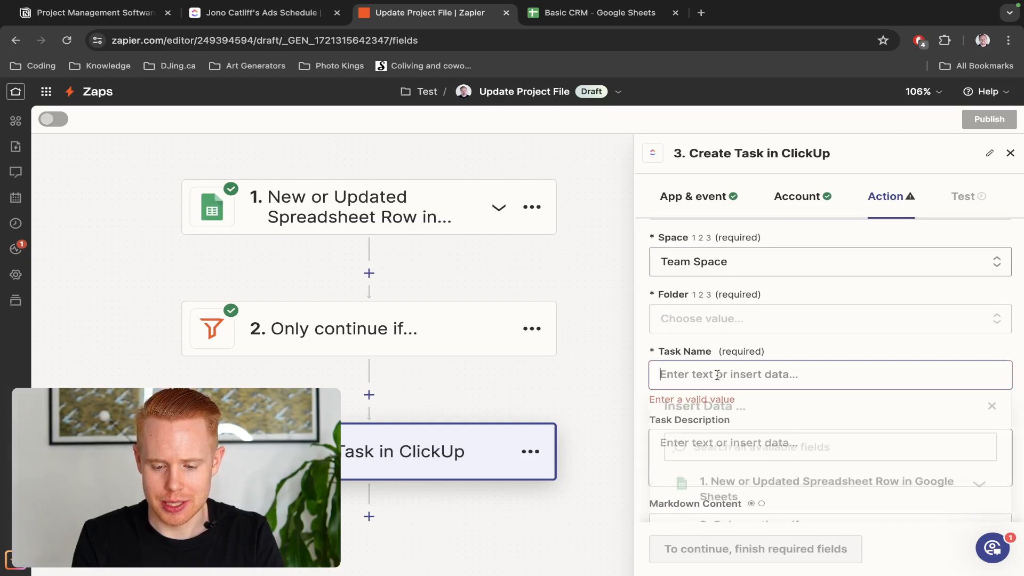
pyautogui.write('SEO Project')
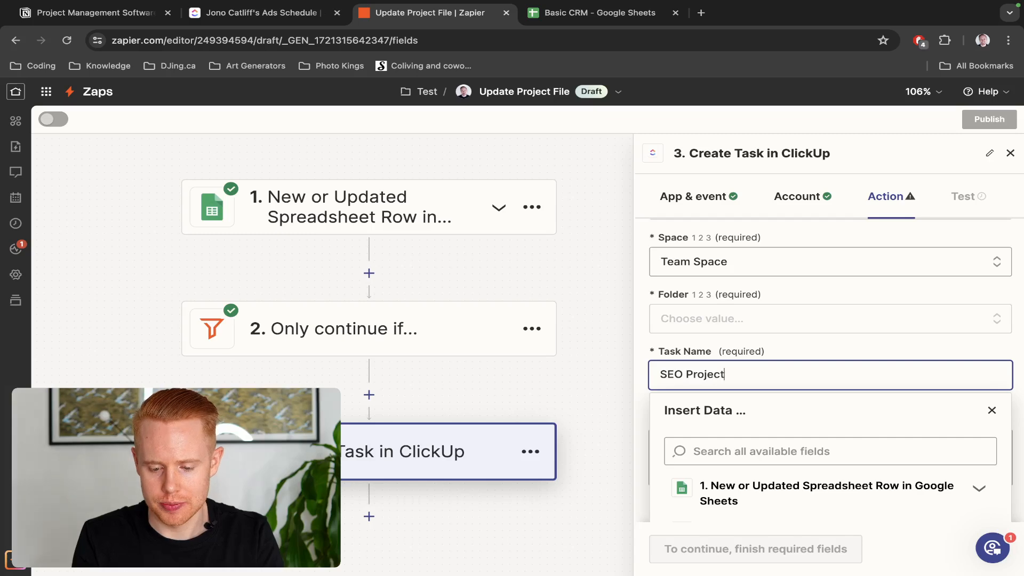
pyautogui.click(727, 342)
pyautogui.scroll(-2, 728, 341)
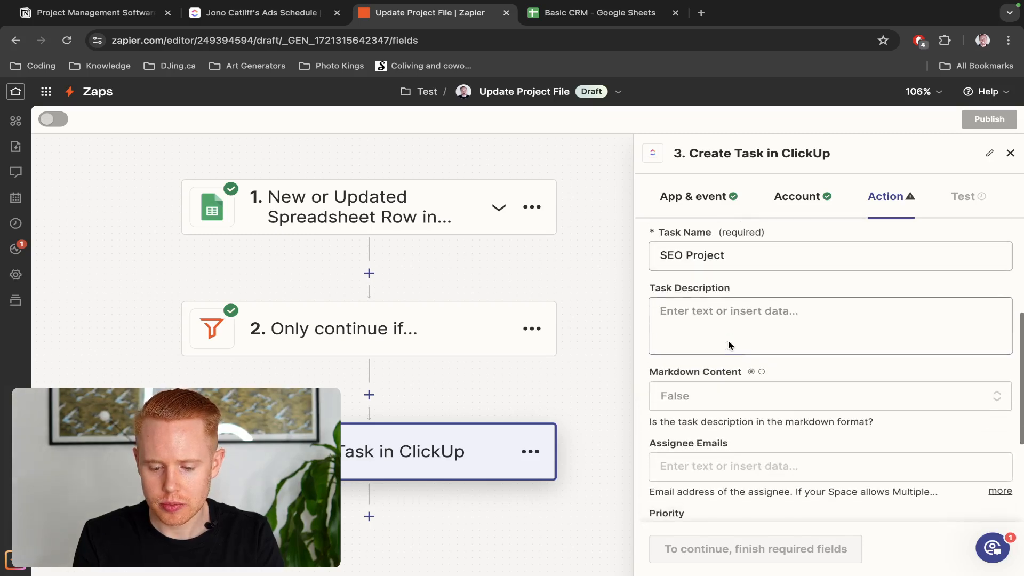
pyautogui.click(726, 337)
pyautogui.click(704, 314)
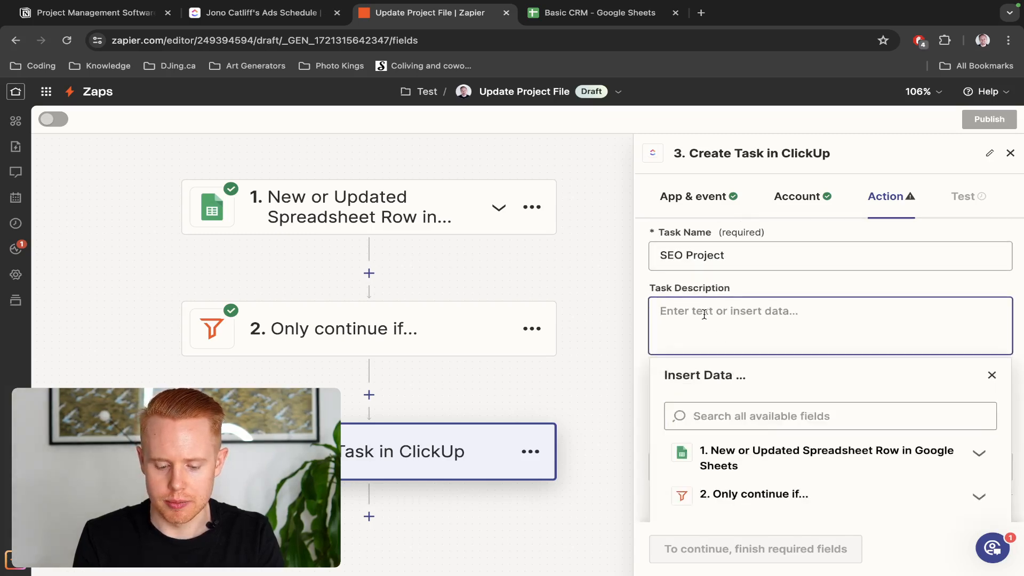
pyautogui.write('C')
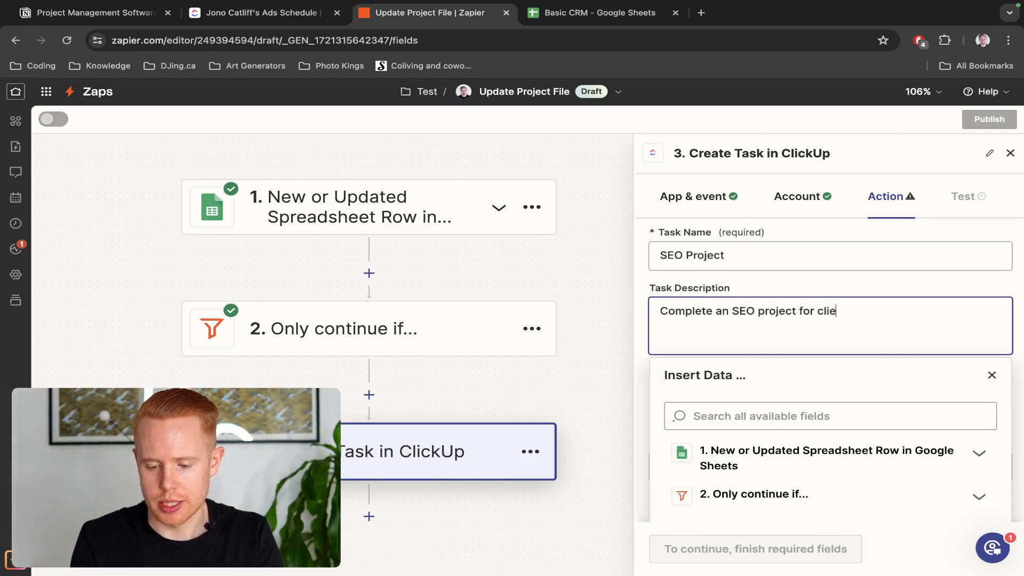
pyautogui.click(738, 287)
pyautogui.scroll(-2, 710, 429)
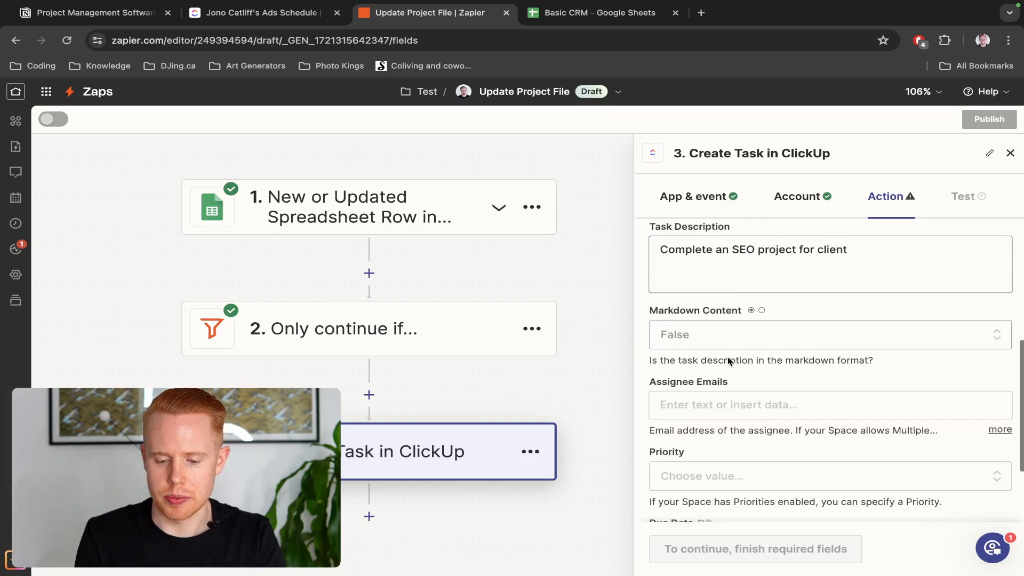
pyautogui.scroll(-1, 711, 426)
pyautogui.scroll(-2, 710, 425)
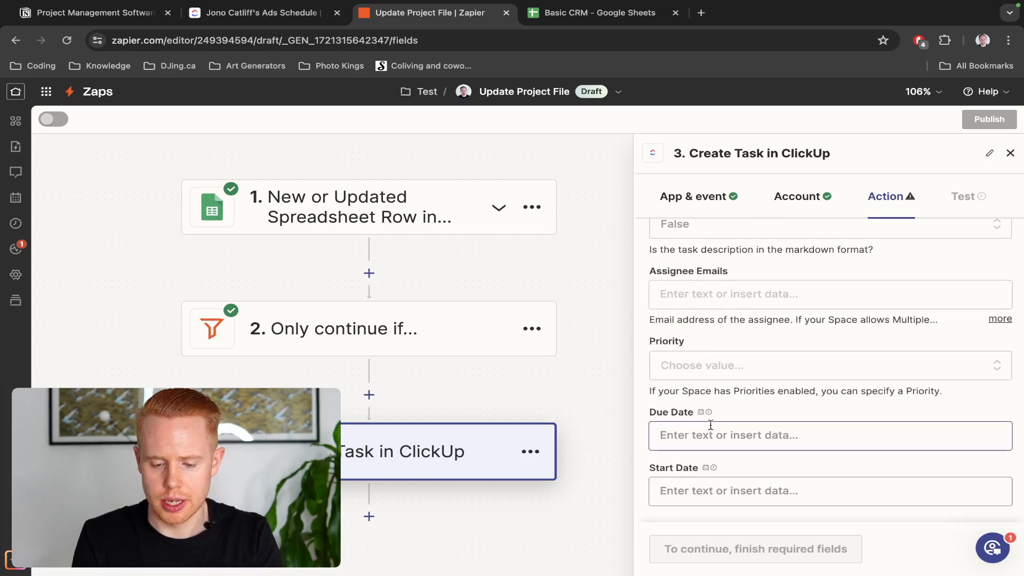
pyautogui.scroll(5, 710, 425)
pyautogui.scroll(3, 732, 367)
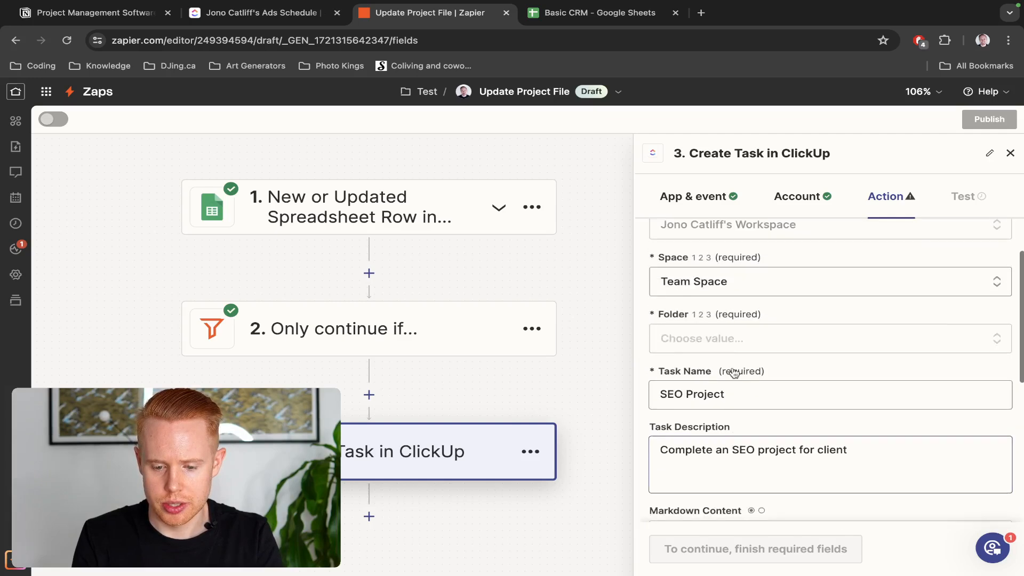
# File the ClickUp task in the Test folder
pyautogui.click(726, 345)
pyautogui.scroll(-2, 734, 400)
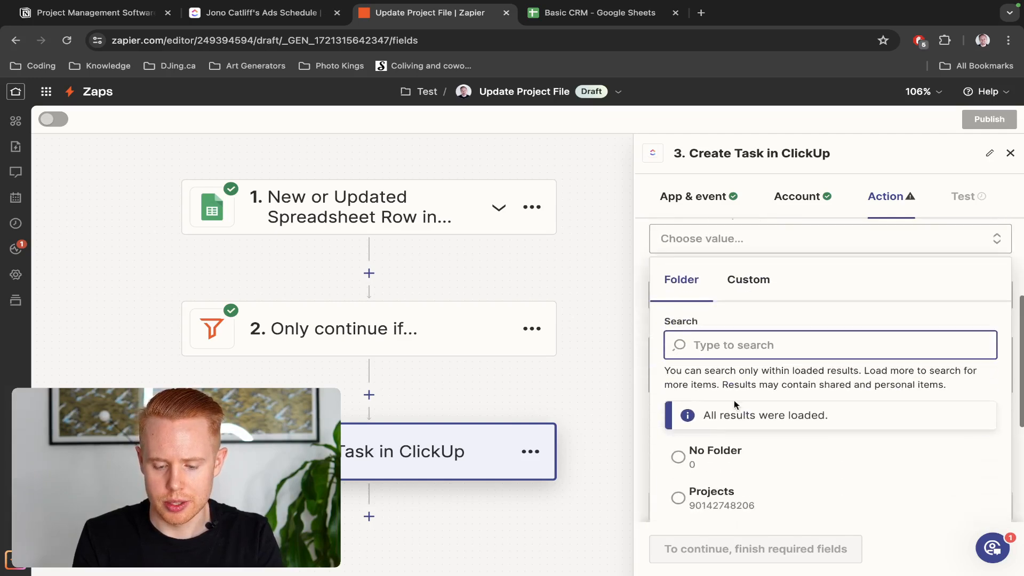
pyautogui.scroll(-1, 740, 473)
pyautogui.scroll(-1, 740, 473)
pyautogui.click(738, 433)
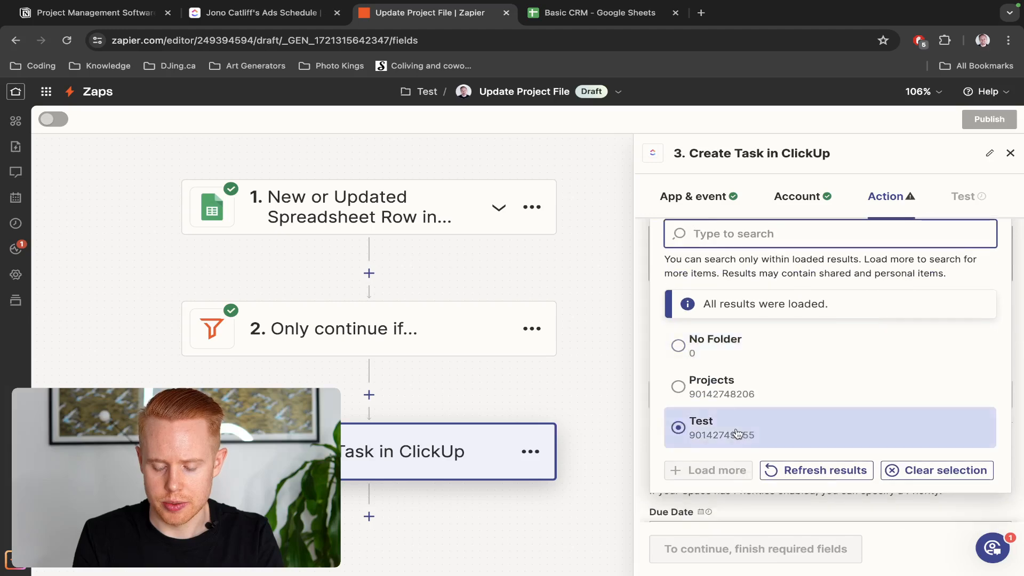
pyautogui.scroll(3, 745, 333)
pyautogui.scroll(1, 724, 319)
pyautogui.scroll(-1, 725, 320)
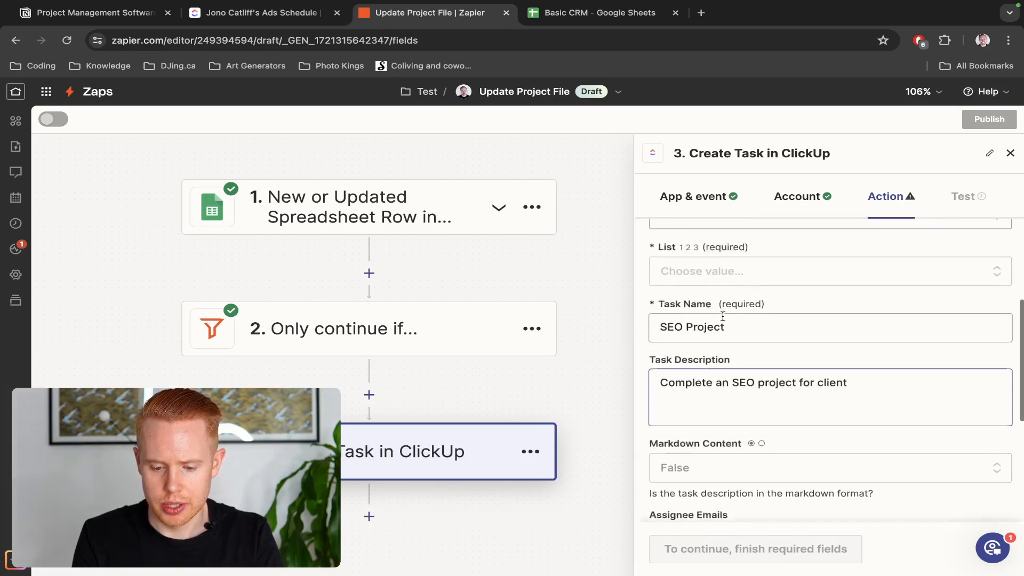
pyautogui.scroll(2, 725, 322)
# Open custom mapping for the List and check the ClickUp ID in sheet cell F2
pyautogui.click(700, 360)
pyautogui.scroll(-3, 747, 374)
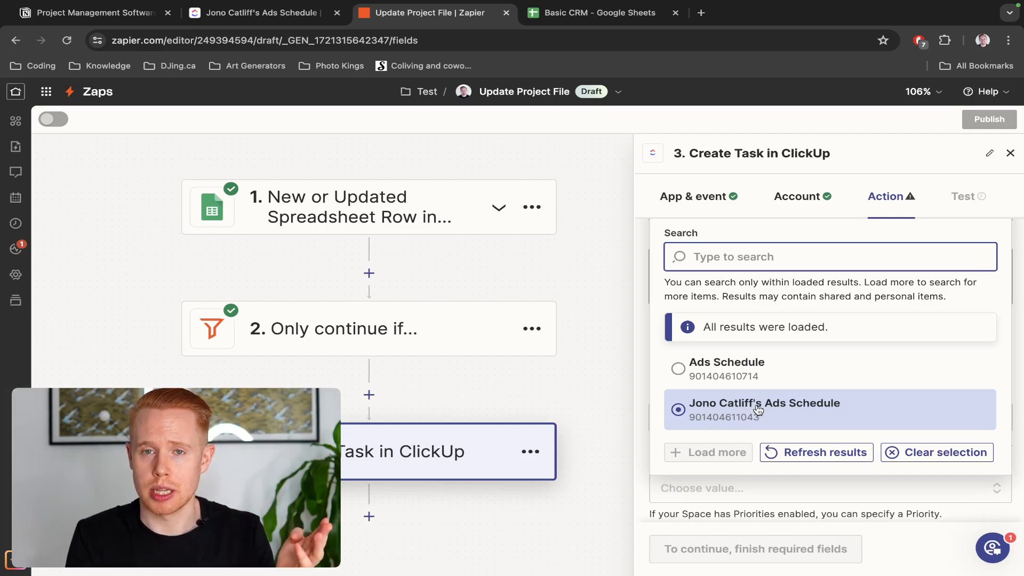
pyautogui.scroll(3, 758, 408)
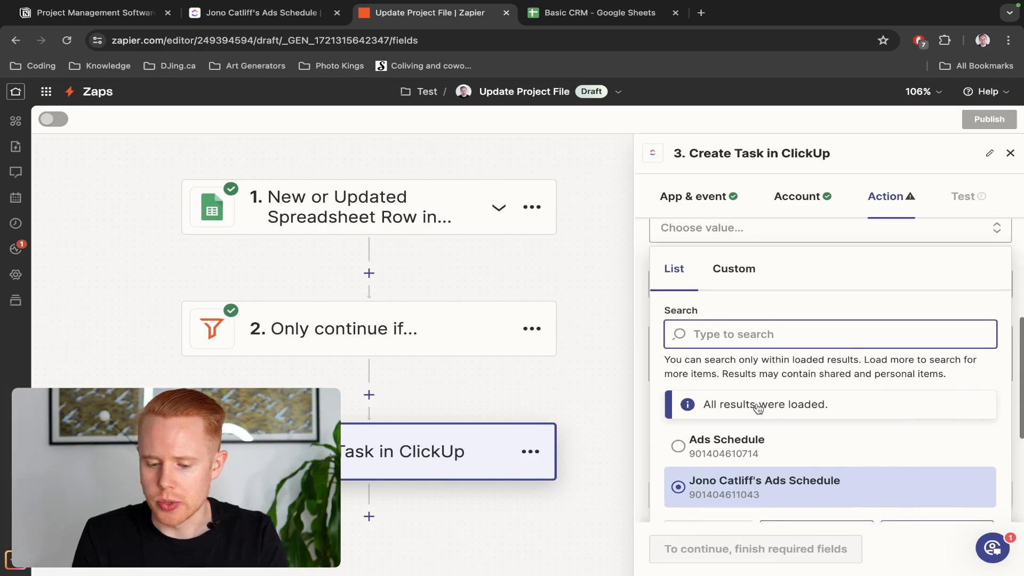
pyautogui.click(734, 270)
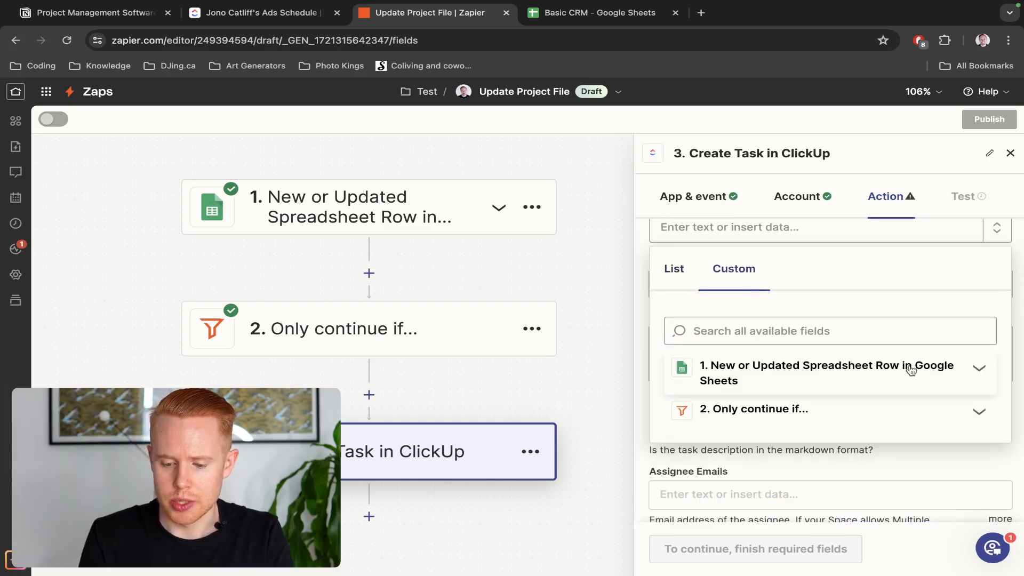
pyautogui.click(977, 371)
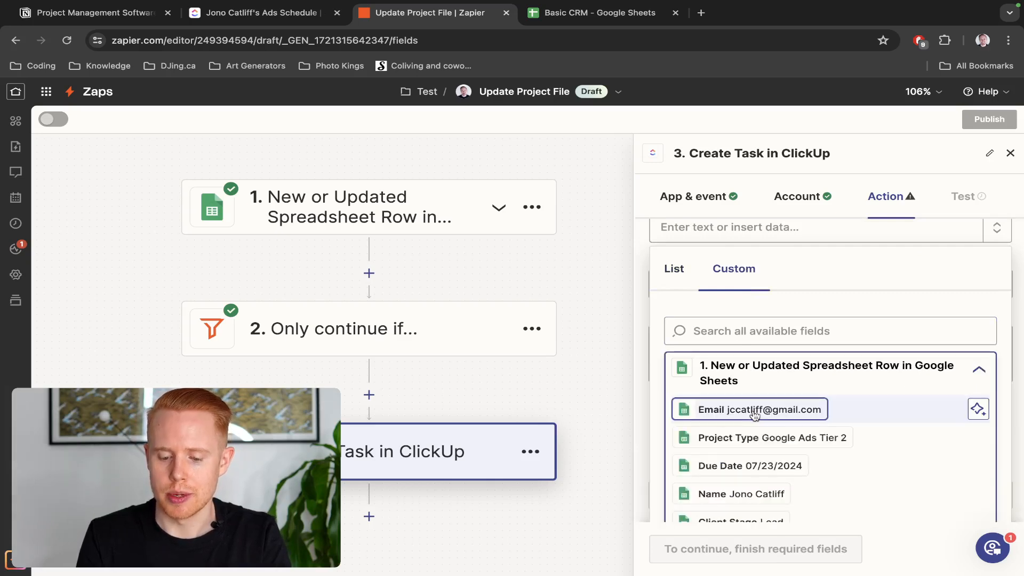
pyautogui.scroll(-5, 755, 412)
pyautogui.hotkey('ctrl', 'Tab')
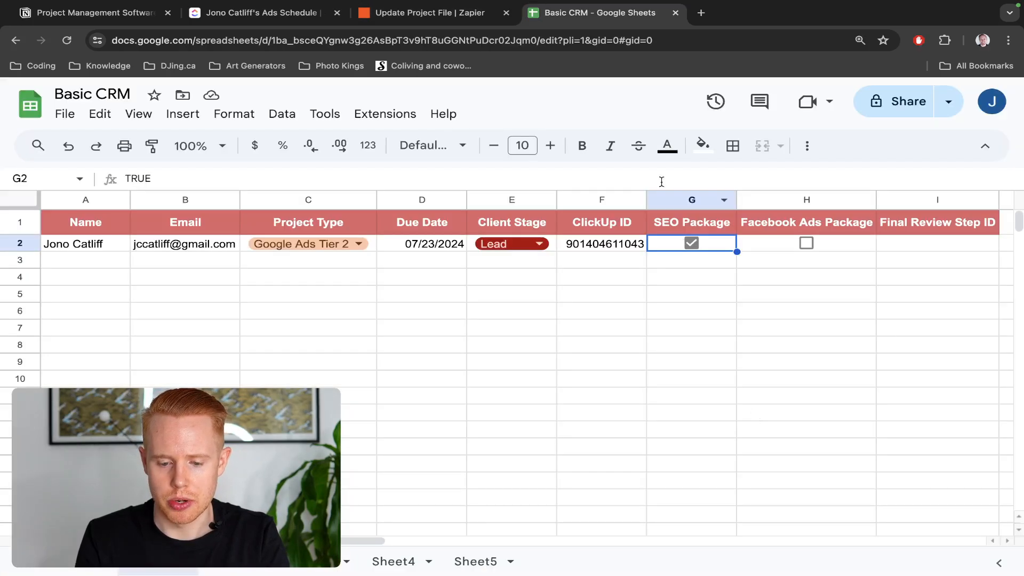
pyautogui.click(617, 246)
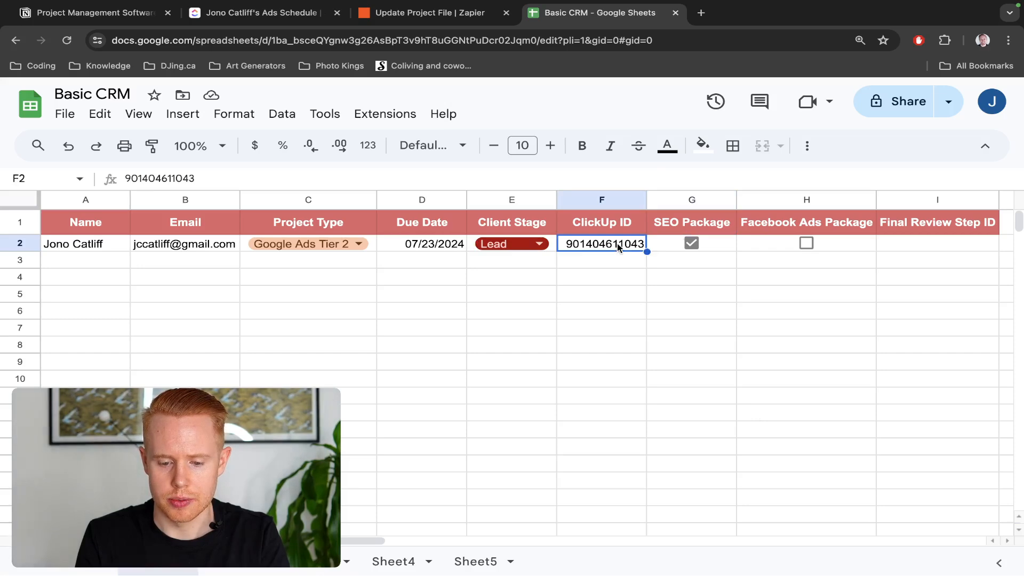
pyautogui.hotkey('ctrl', 'shift', 'Tab')
# Map the task's List to step 1's ClickUp ID field
pyautogui.click(766, 282)
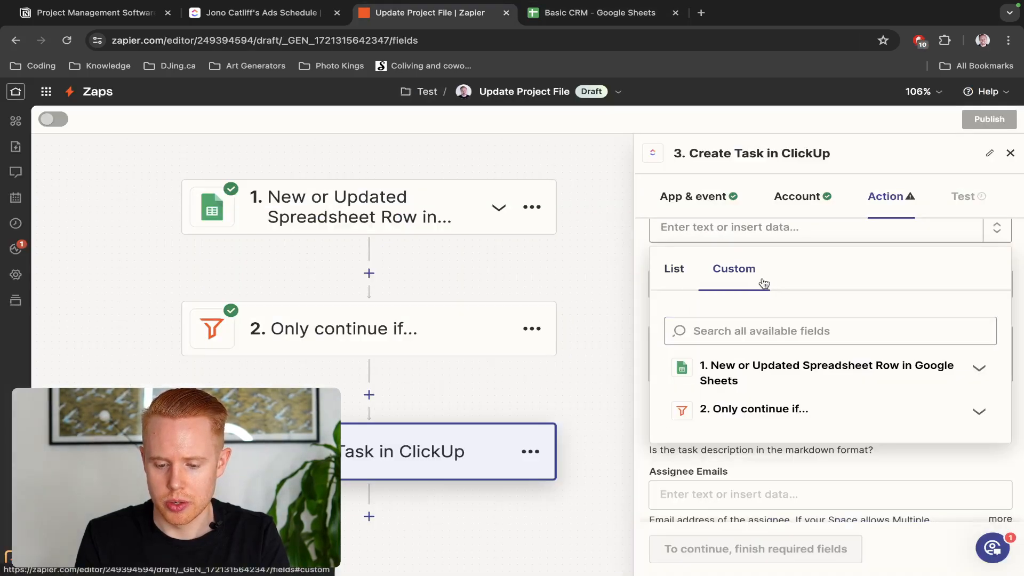
pyautogui.click(766, 367)
pyautogui.scroll(-2, 766, 380)
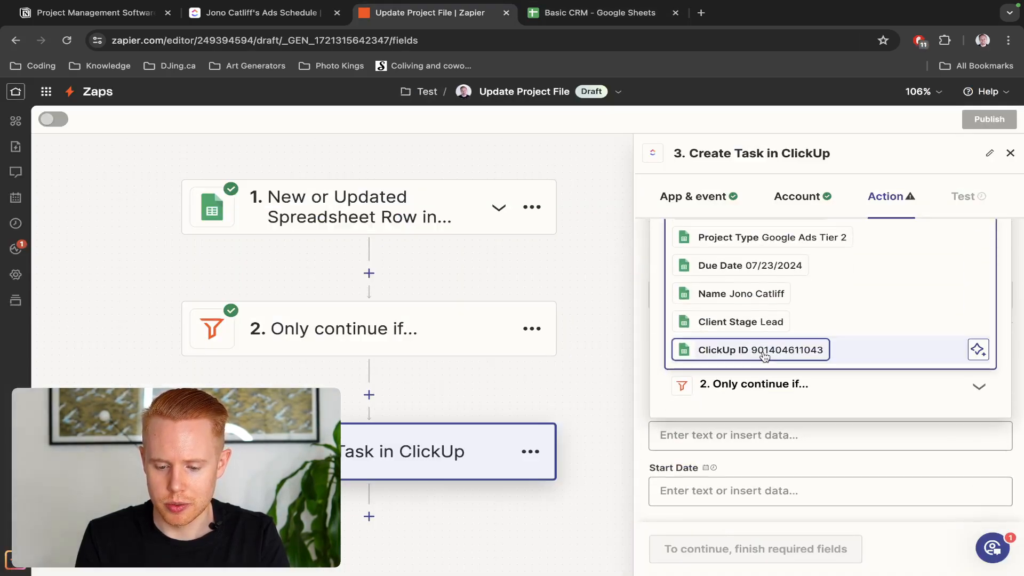
pyautogui.click(763, 350)
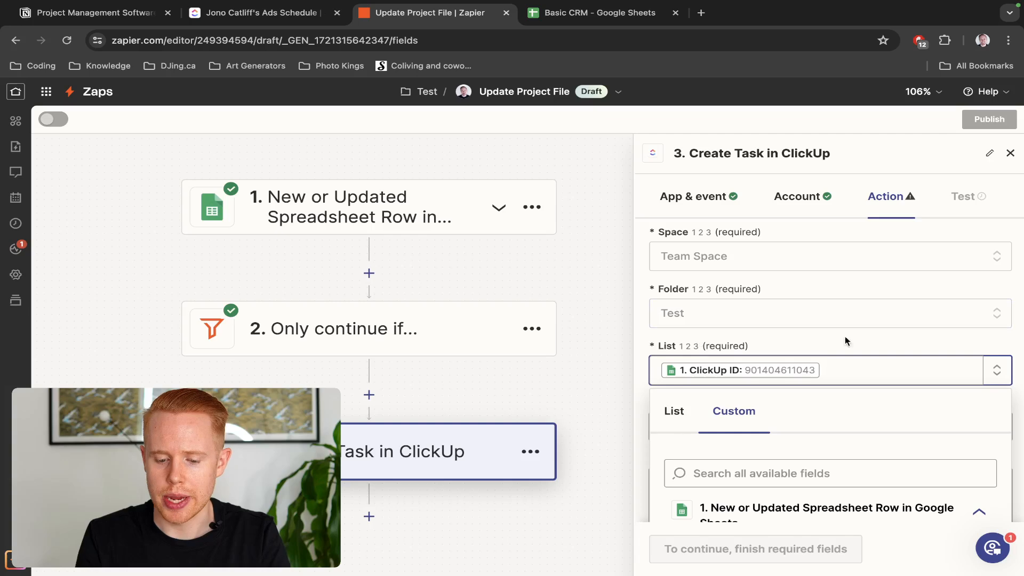
pyautogui.click(820, 340)
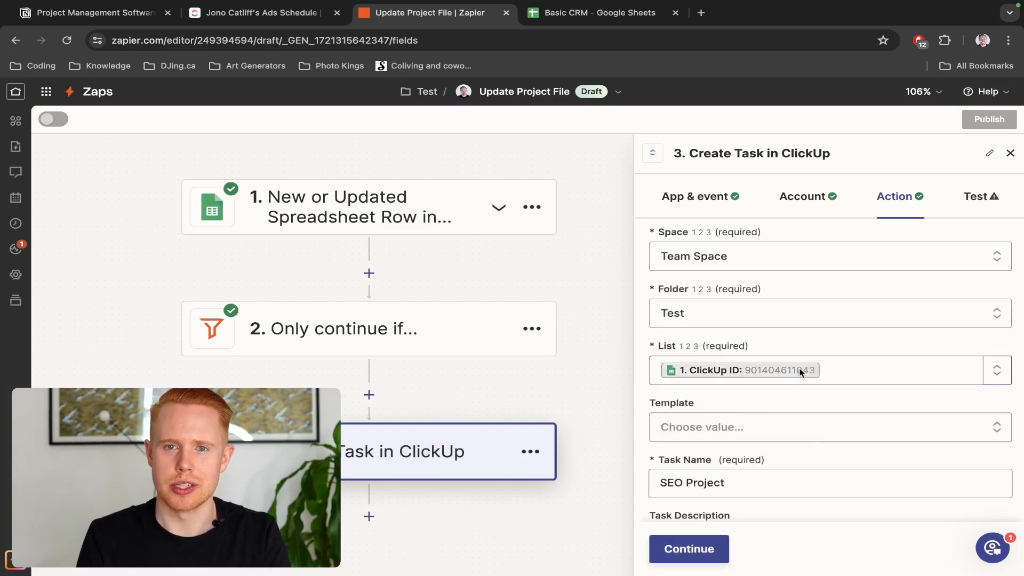
pyautogui.scroll(-10, 825, 370)
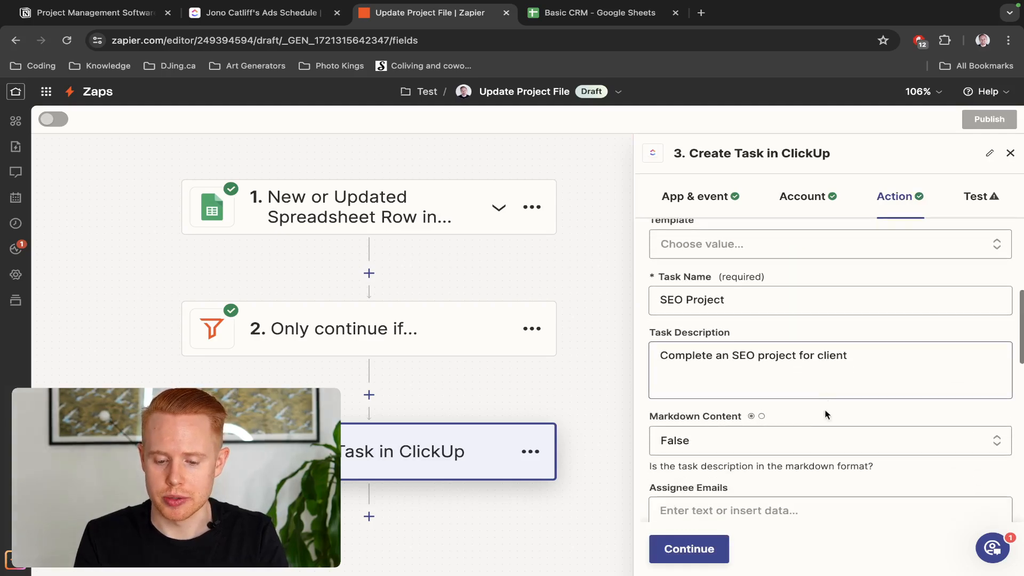
pyautogui.scroll(2, 820, 421)
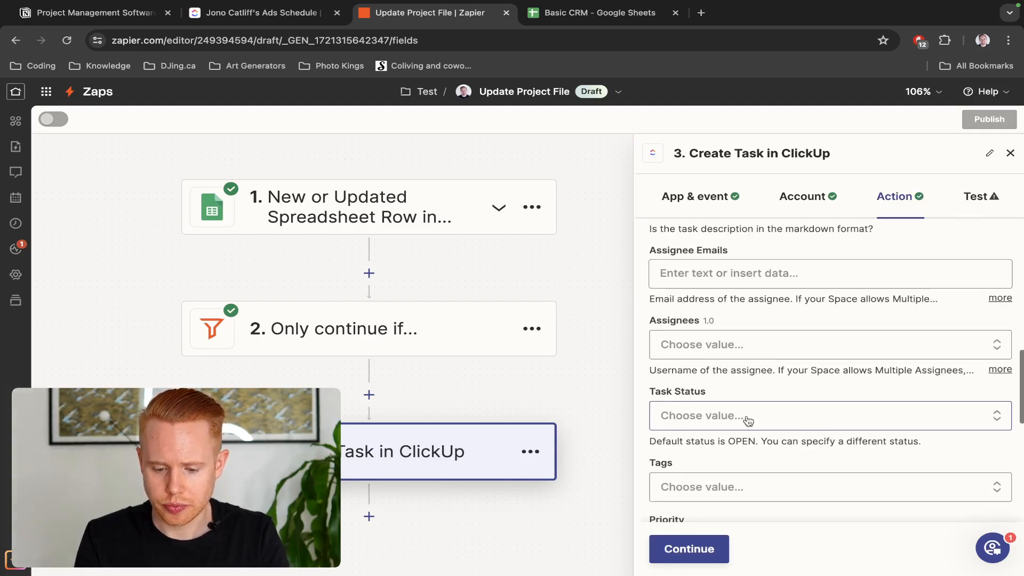
# Leave the assignee empty and set the task priority to Normal
pyautogui.click(734, 344)
pyautogui.scroll(-4, 732, 344)
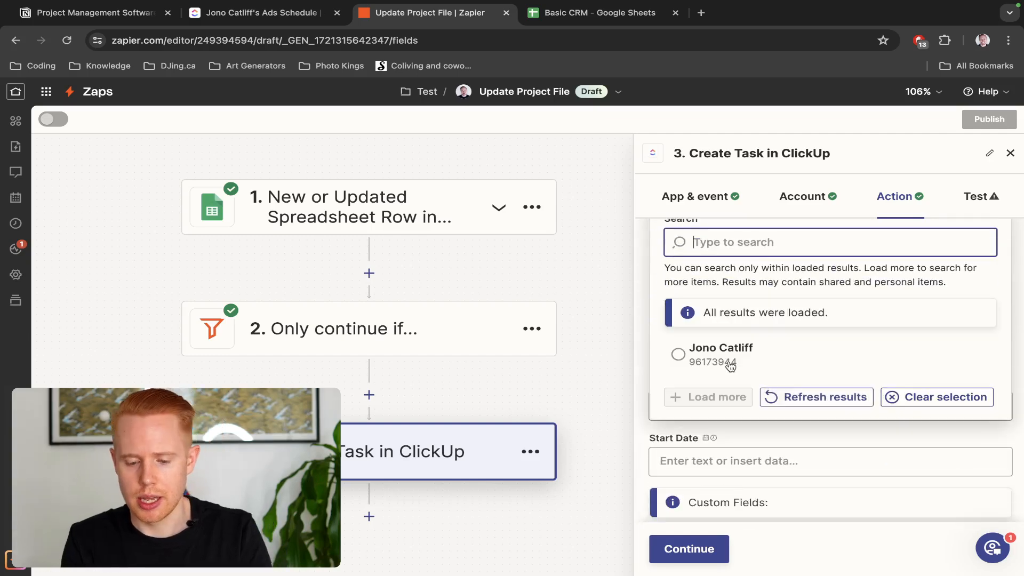
pyautogui.click(728, 353)
pyautogui.scroll(-2, 728, 353)
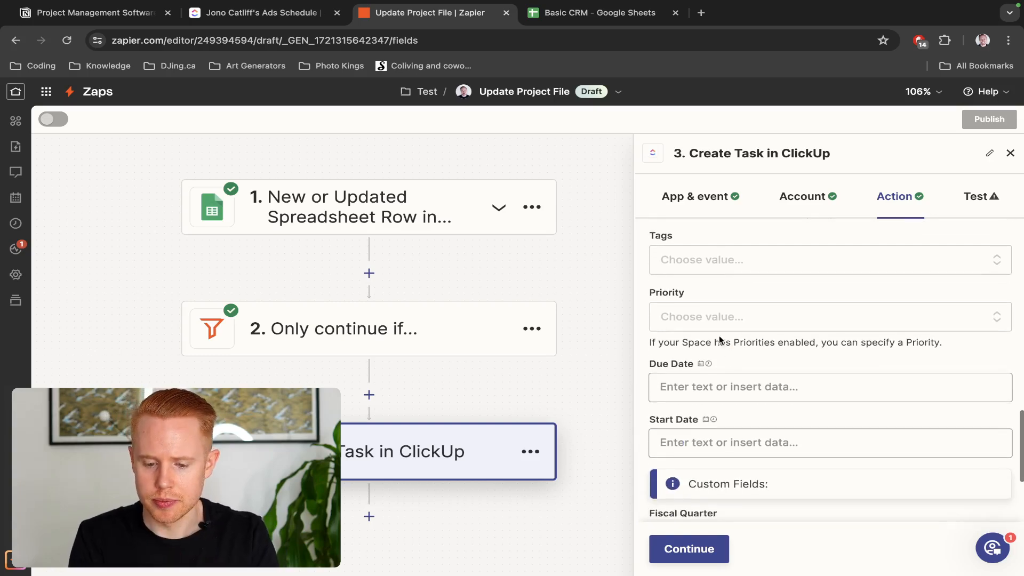
pyautogui.click(718, 320)
pyautogui.click(702, 443)
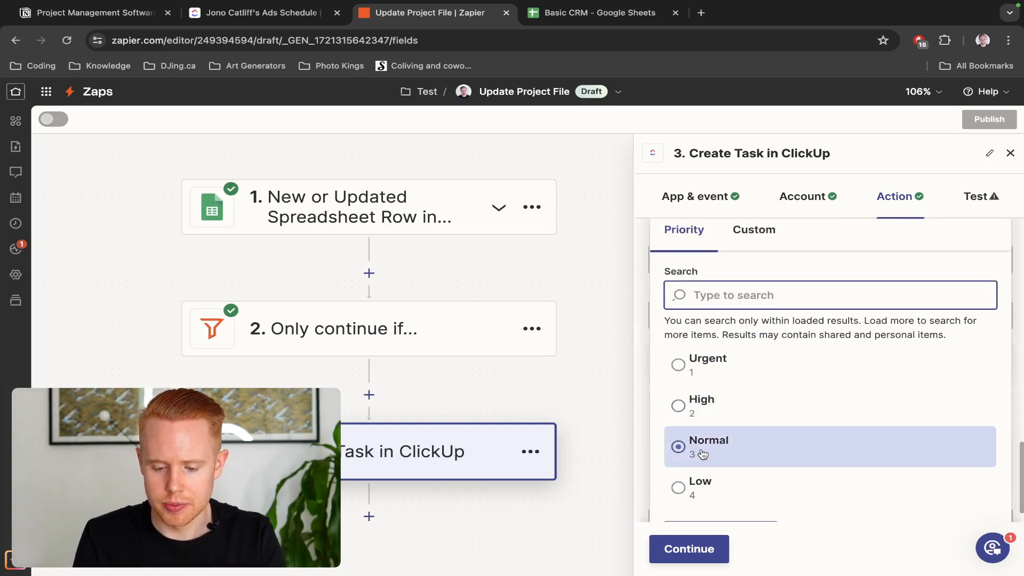
pyautogui.scroll(3, 705, 411)
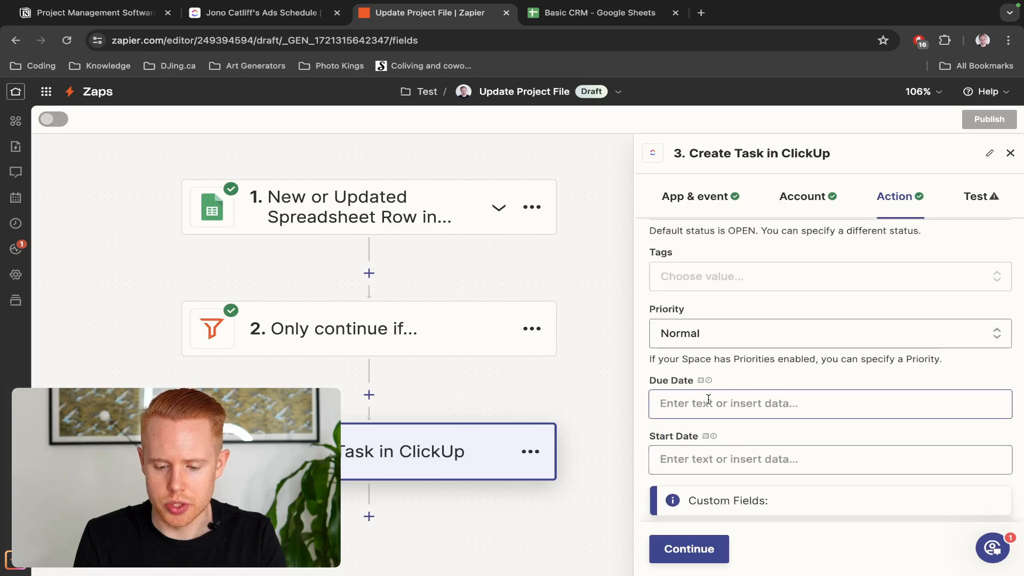
# Enter the task's due date and set its start date to 'now'
pyautogui.click(708, 401)
pyautogui.write('tomrro')
pyautogui.press('BackSpace')
pyautogui.press('BackSpace')
pyautogui.press('BackSpace')
pyautogui.press('BackSpace')
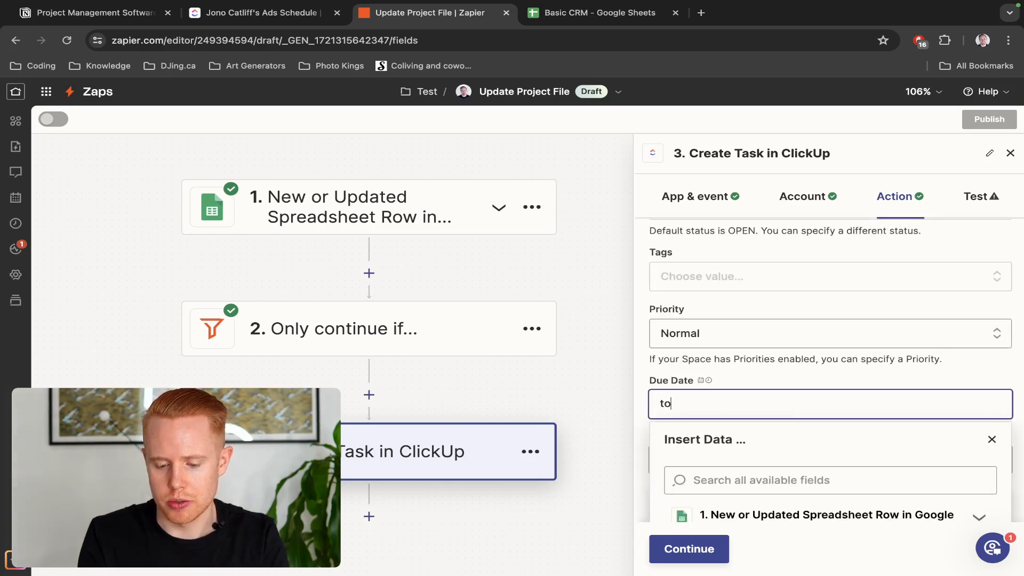
pyautogui.click(721, 380)
pyautogui.scroll(-1, 729, 371)
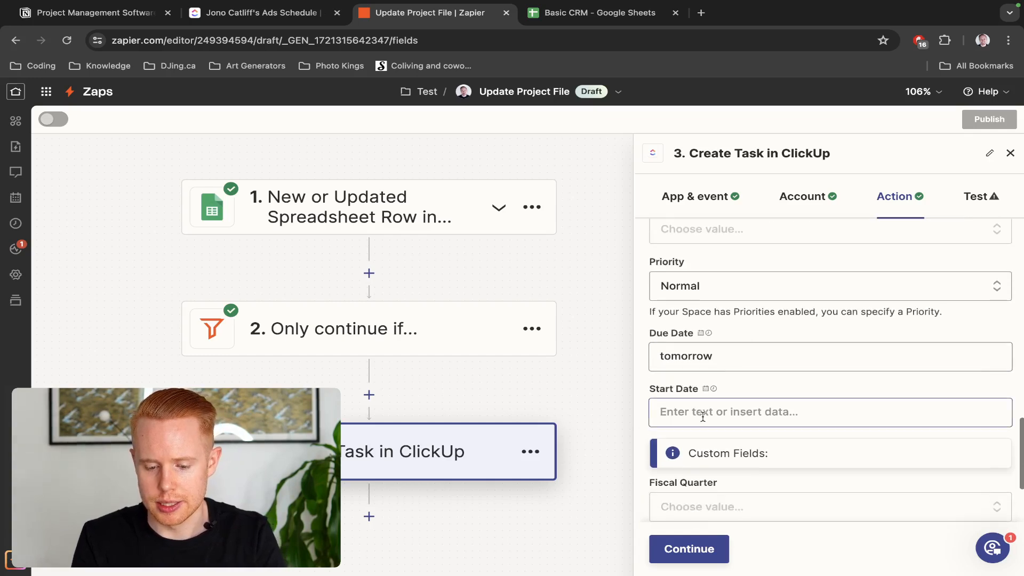
pyautogui.click(704, 415)
pyautogui.write('now')
pyautogui.click(760, 392)
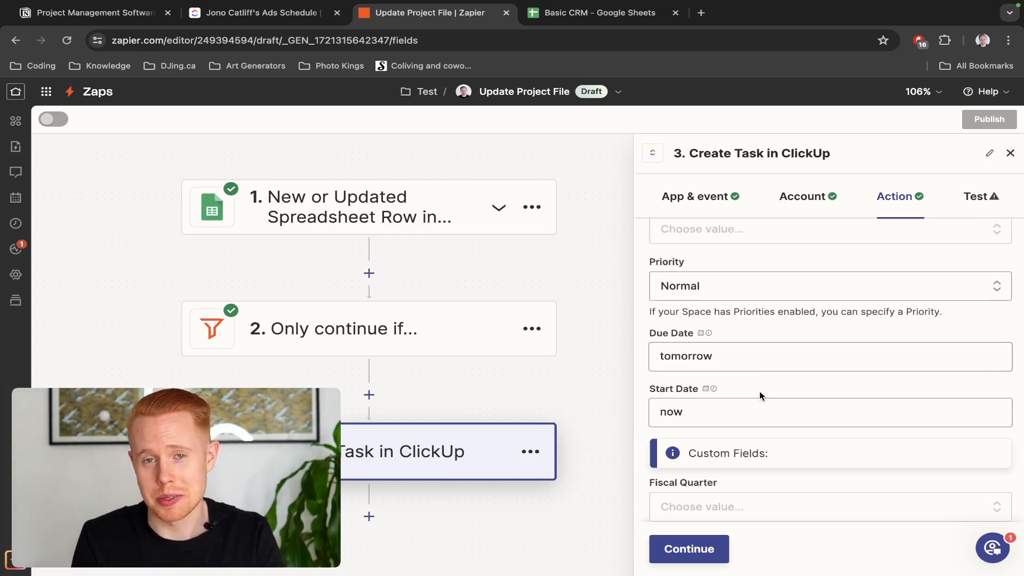
pyautogui.scroll(-2, 760, 393)
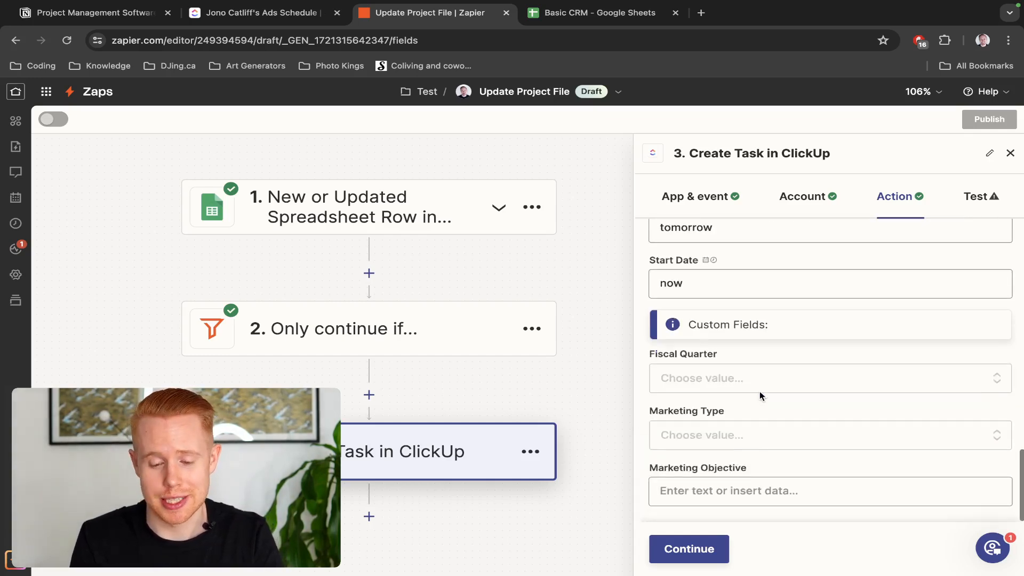
# Set the Marketing Type custom field to Online and continue to testing
pyautogui.click(686, 543)
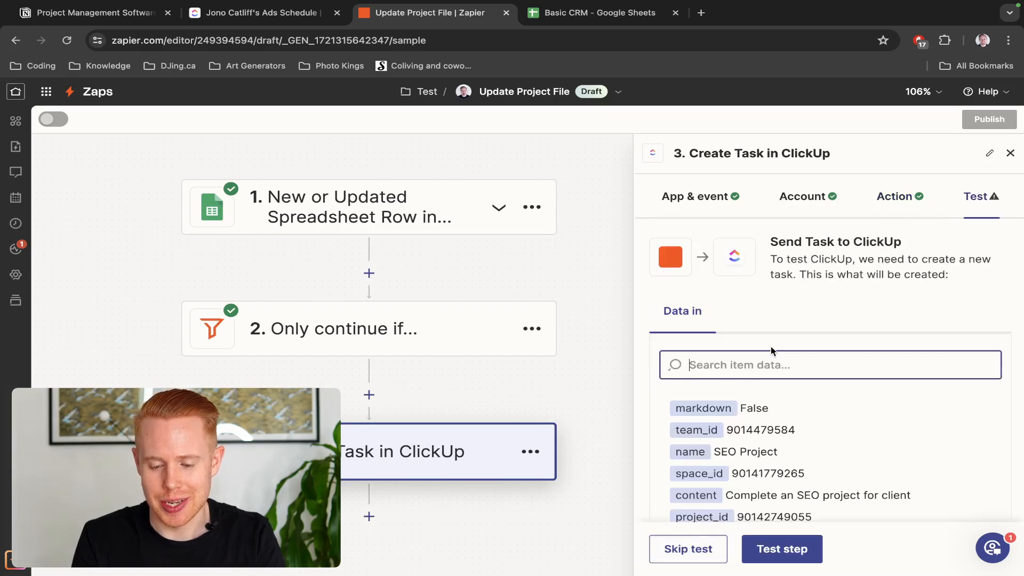
pyautogui.scroll(-2, 770, 347)
pyautogui.scroll(2, 747, 309)
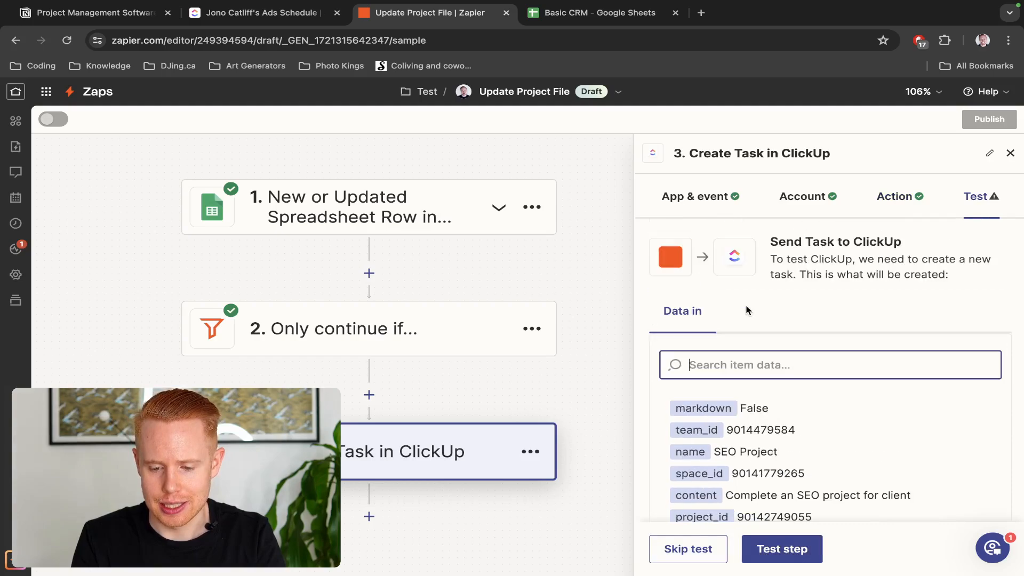
pyautogui.click(879, 201)
pyautogui.scroll(-10, 827, 446)
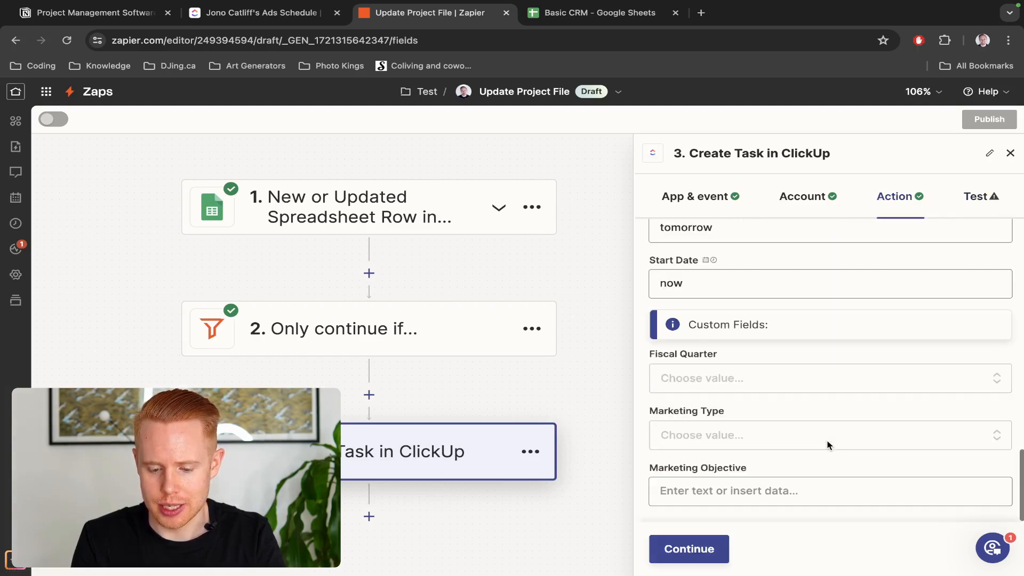
pyautogui.click(726, 431)
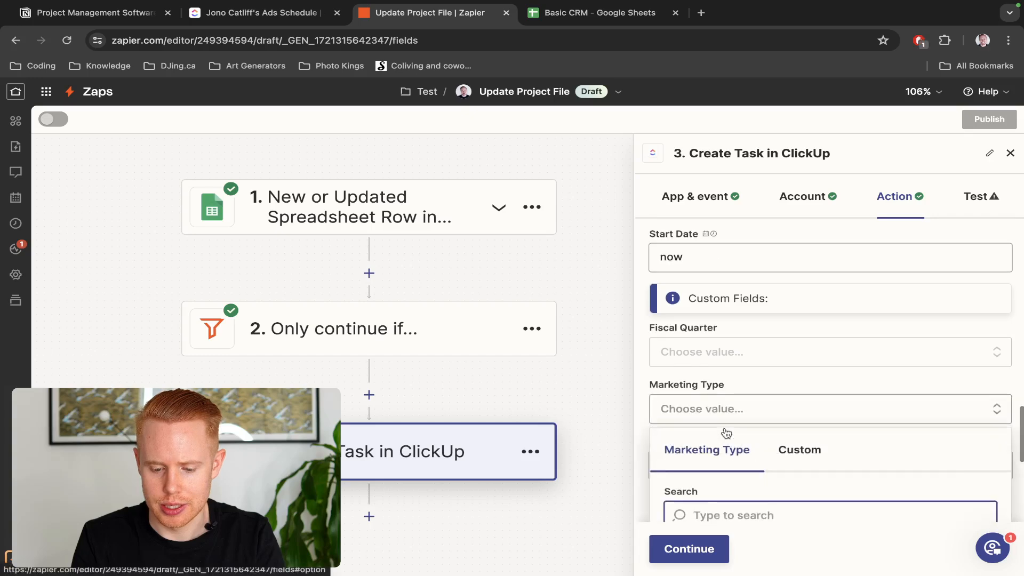
pyautogui.scroll(-3, 726, 421)
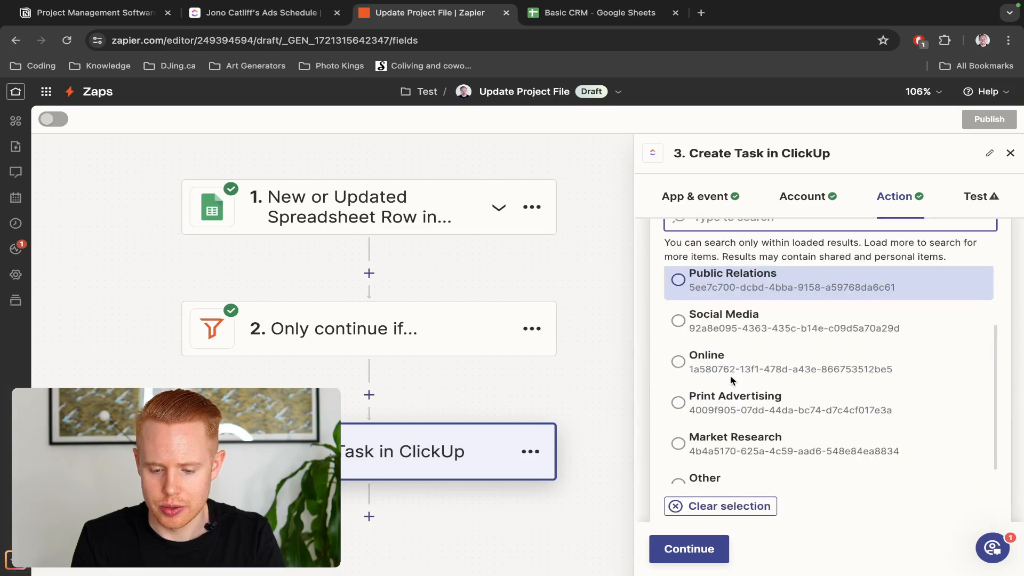
pyautogui.click(738, 357)
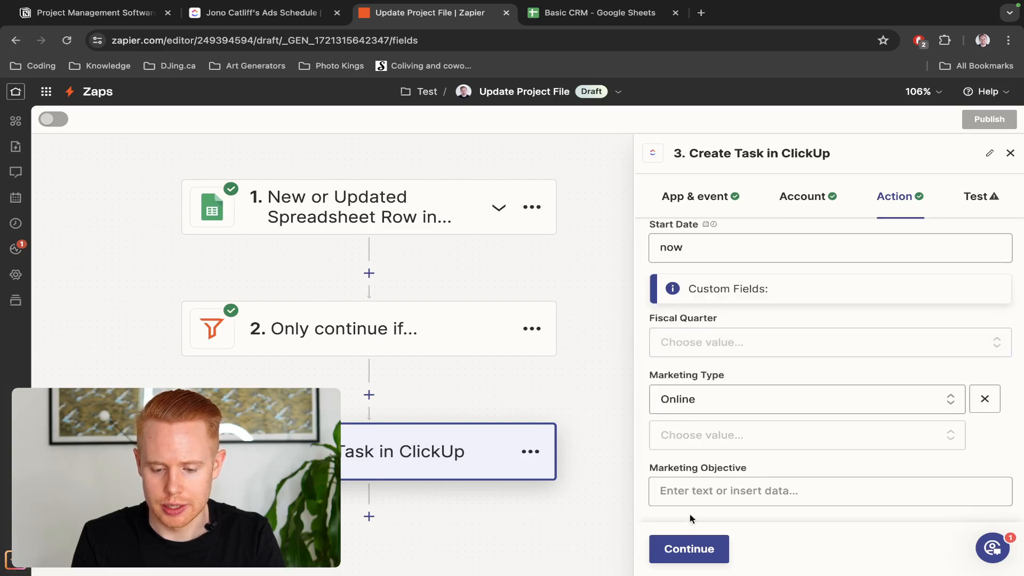
pyautogui.click(688, 554)
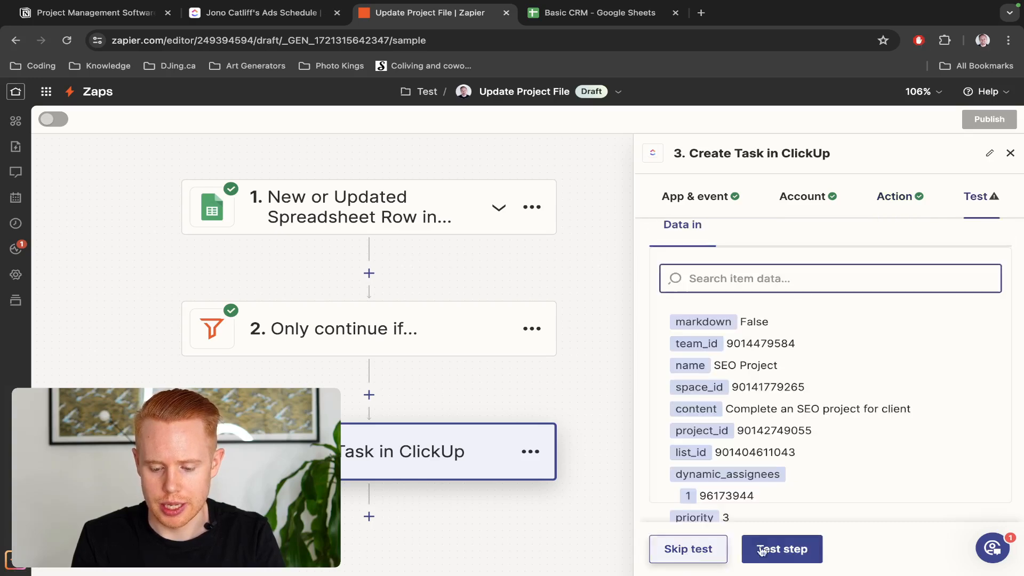
# Run the step test and confirm ClickUp lists the new SEO Project task under Online
pyautogui.click(778, 548)
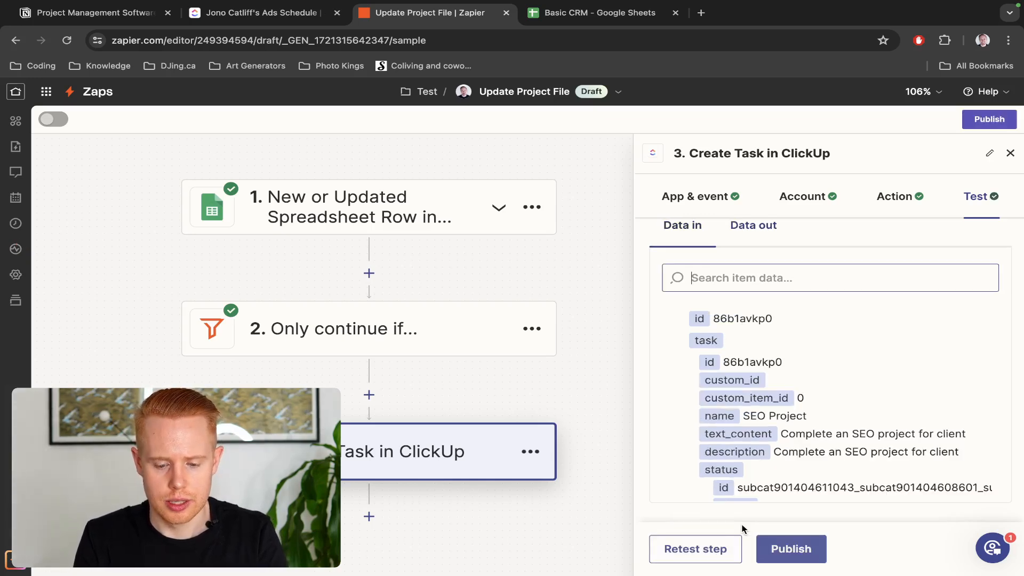
pyautogui.hotkey('ctrl', 'shift', 'Tab')
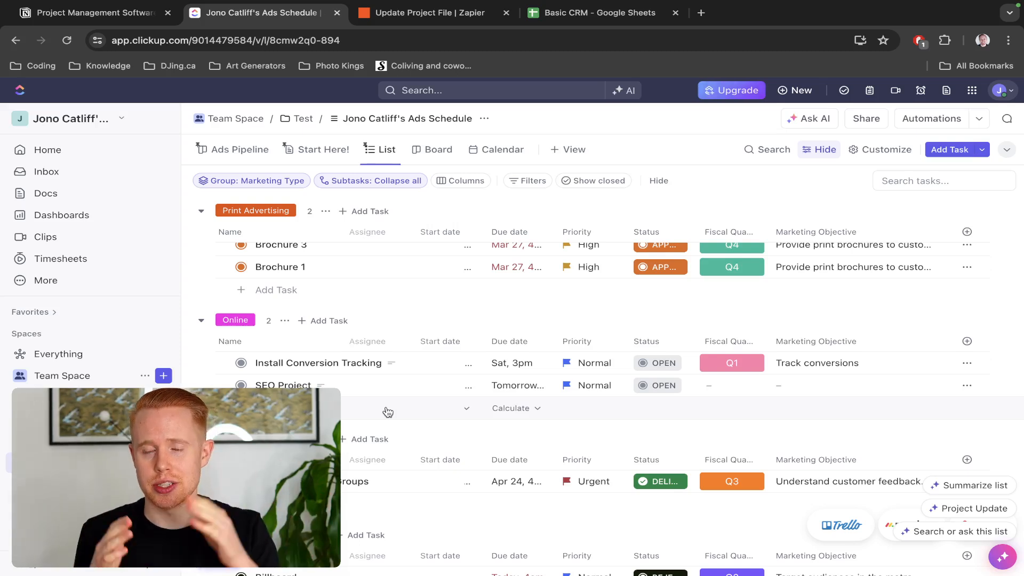
pyautogui.hotkey('ctrl', 'Tab')
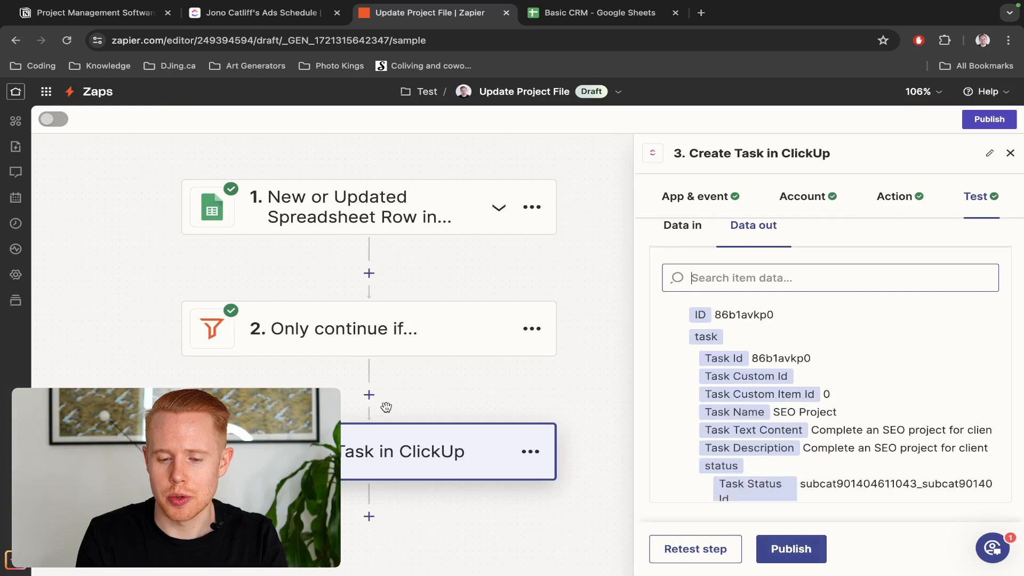
# Review SEO Package cell G2 in the Basic CRM sheet, cancelling a stray edit
pyautogui.hotkey('ctrl', 'Tab')
pyautogui.click(723, 243)
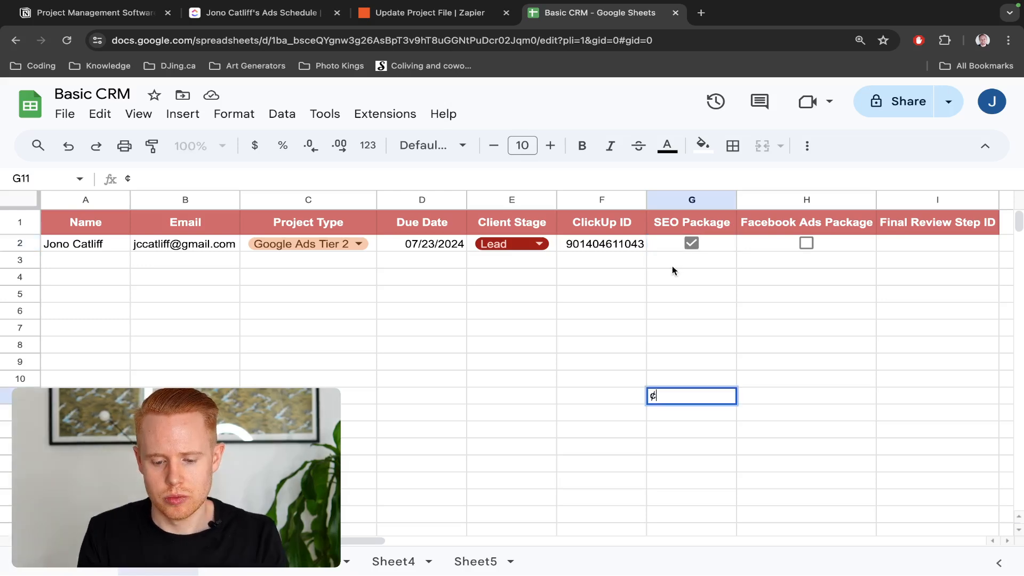
pyautogui.press('Escape')
pyautogui.write('###')
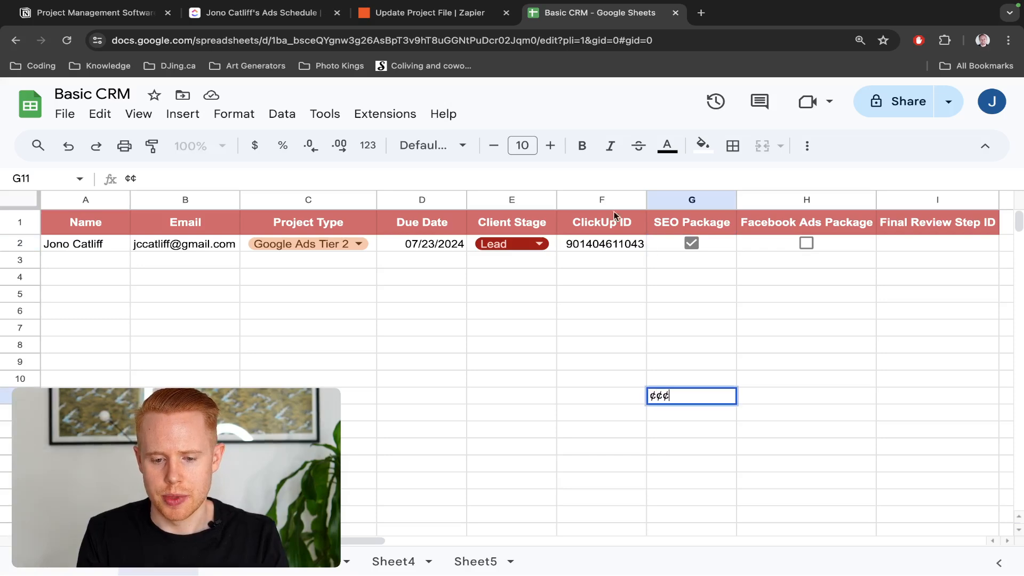
pyautogui.press('Escape')
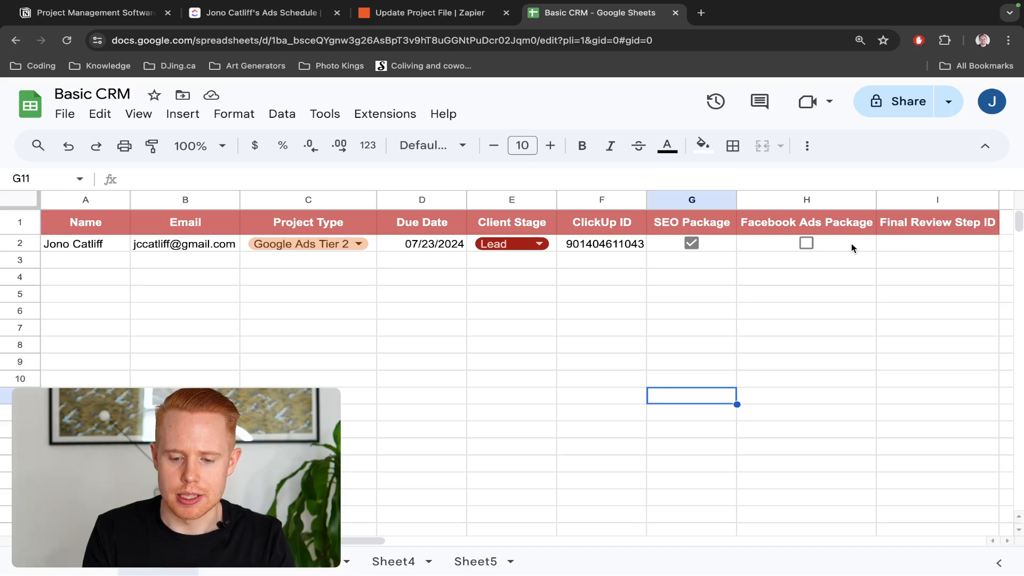
pyautogui.hotkey('ctrl', 'shift', 'Tab')
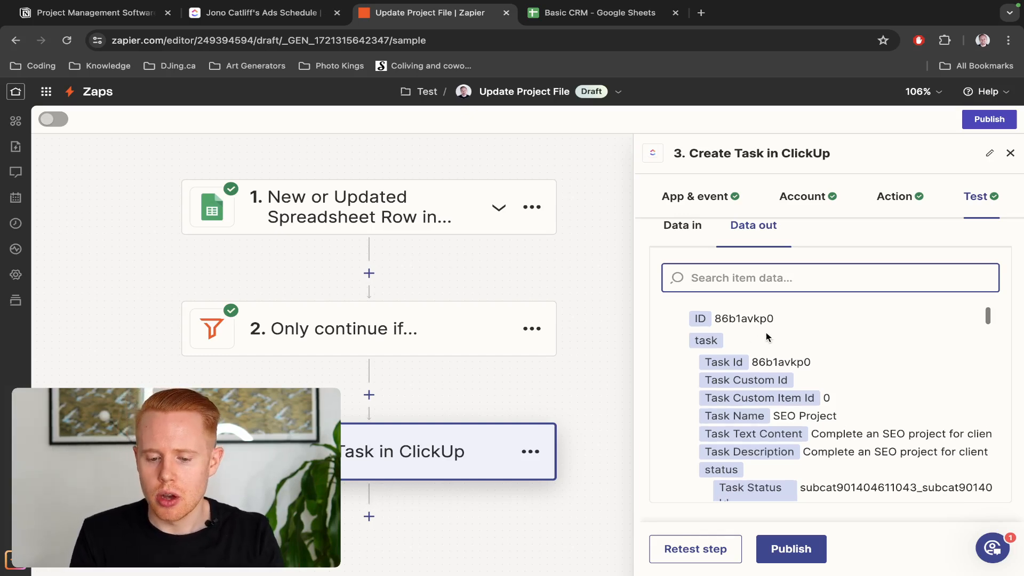
# Search the output for 'task id' (86b1avkp0) and check the empty Final Review Step ID column
pyautogui.scroll(1, 766, 331)
pyautogui.hotkey('ctrl', 'Tab')
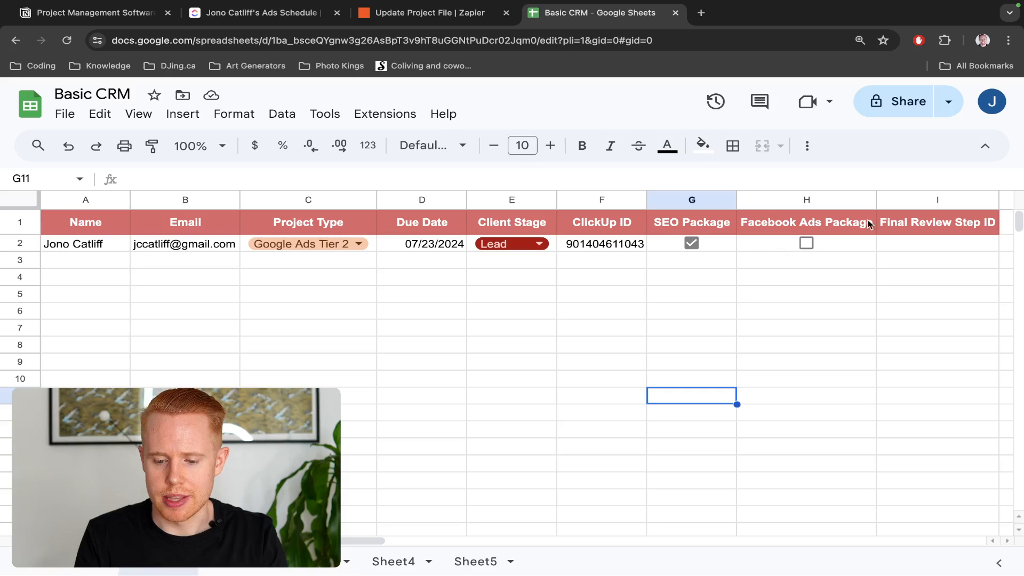
pyautogui.hotkey('ctrl', 'shift', 'Tab')
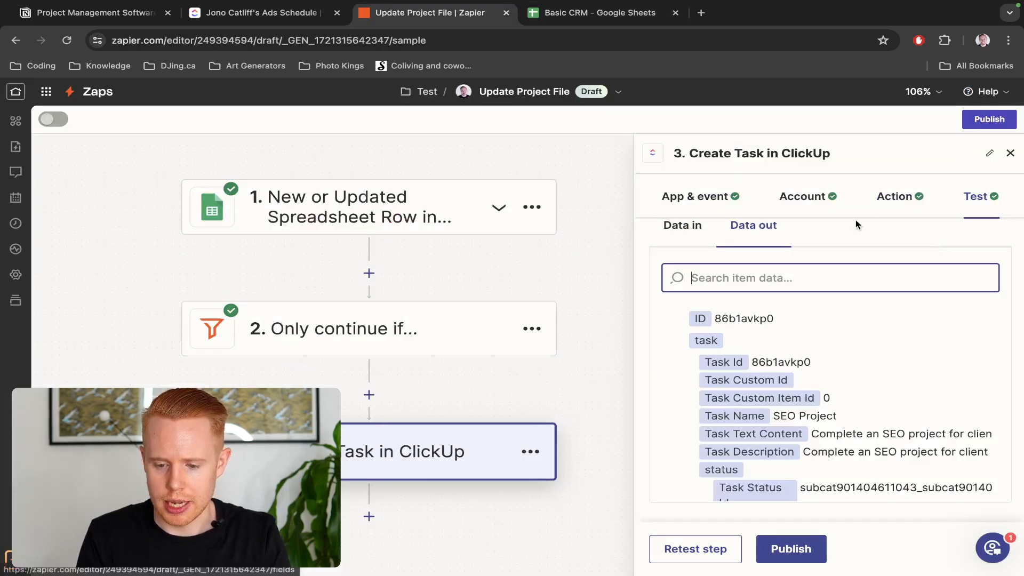
pyautogui.write('task id')
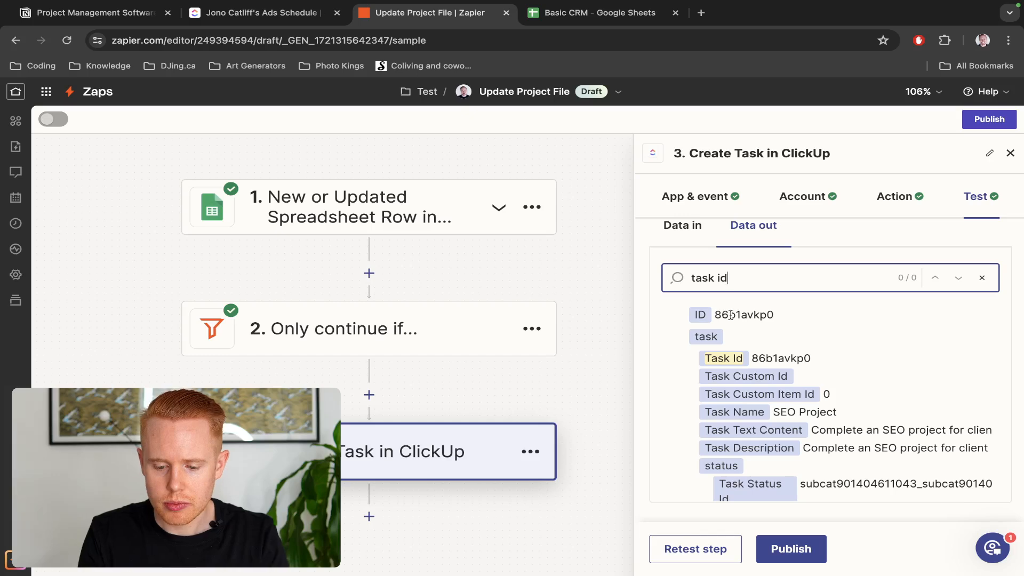
pyautogui.click(784, 356)
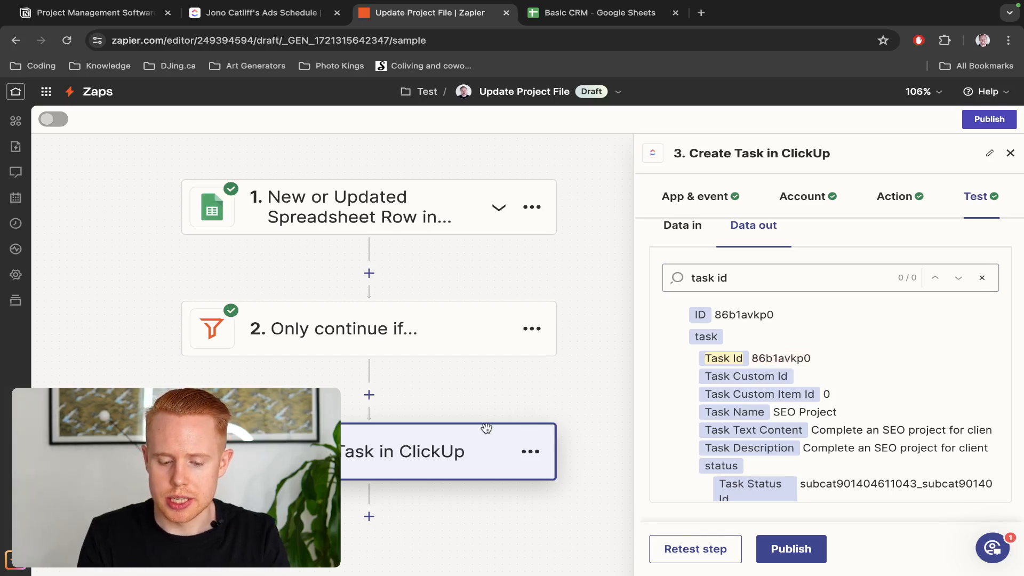
pyautogui.hotkey('ctrl', 'Tab')
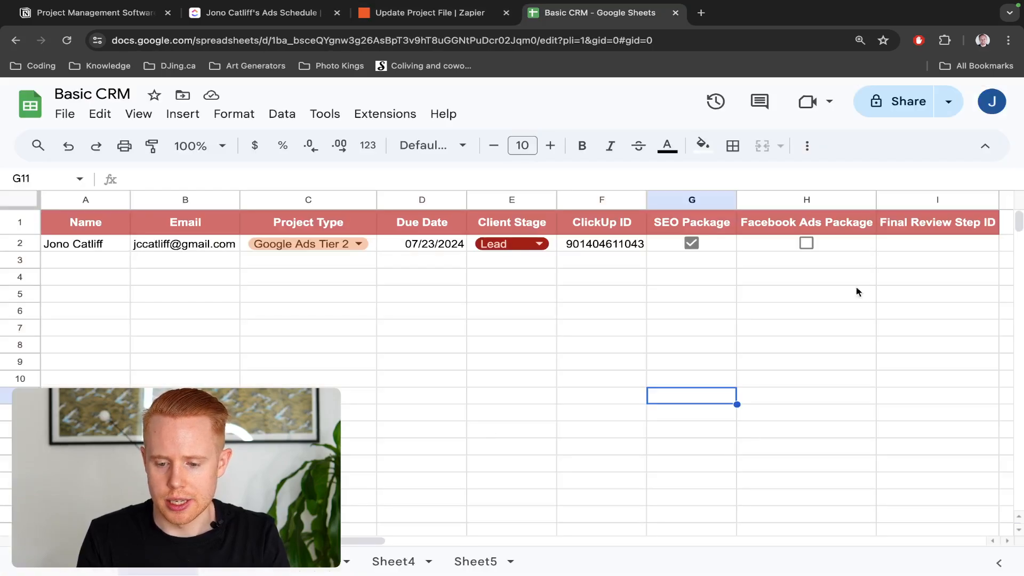
pyautogui.click(904, 244)
pyautogui.click(919, 200)
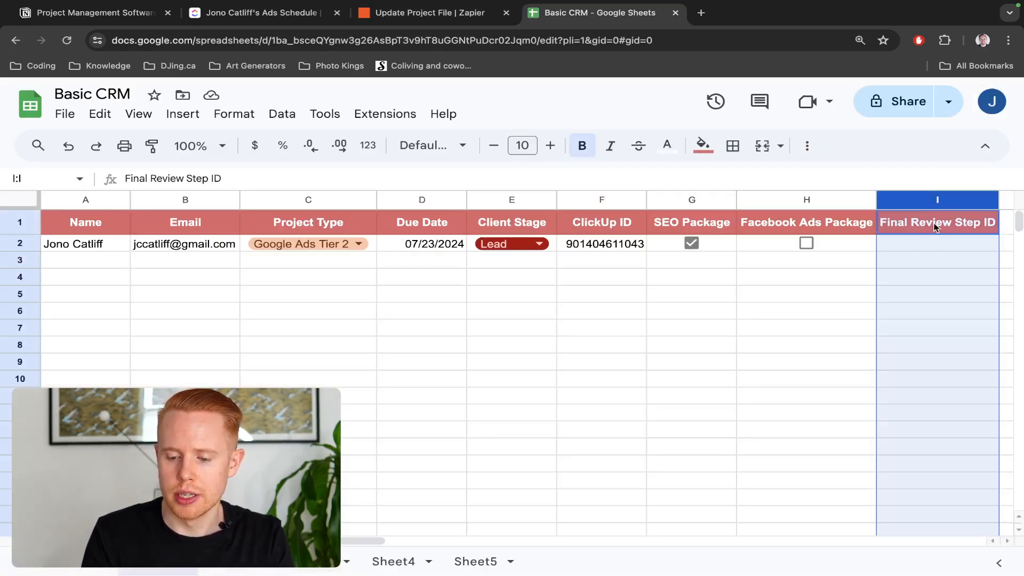
pyautogui.hotkey('ctrl', 'shift', 'Tab')
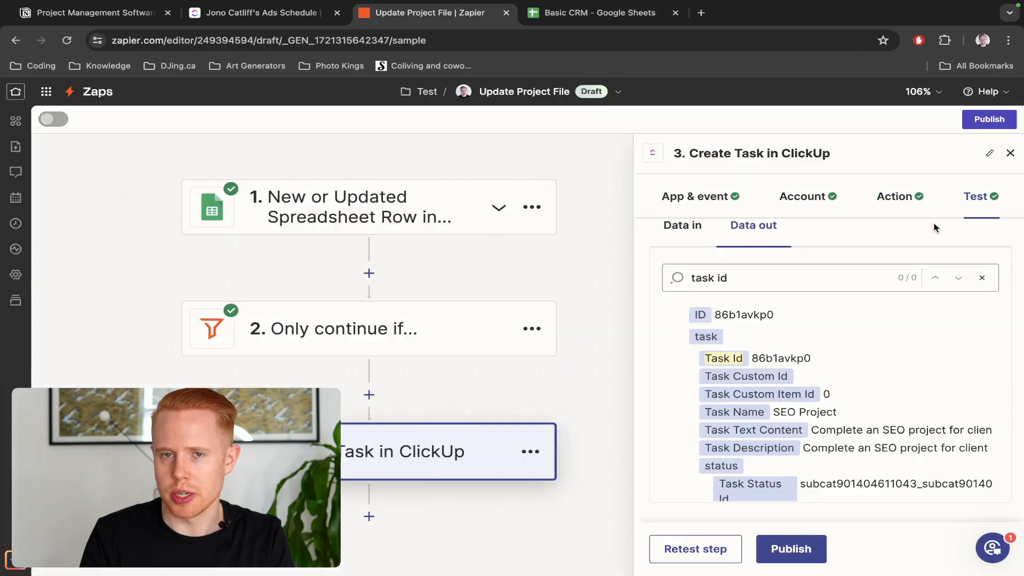
# Add step 4 as Google Sheets Update Spreadsheet Row and confirm the connected account
pyautogui.click(369, 516)
pyautogui.write('sheet')
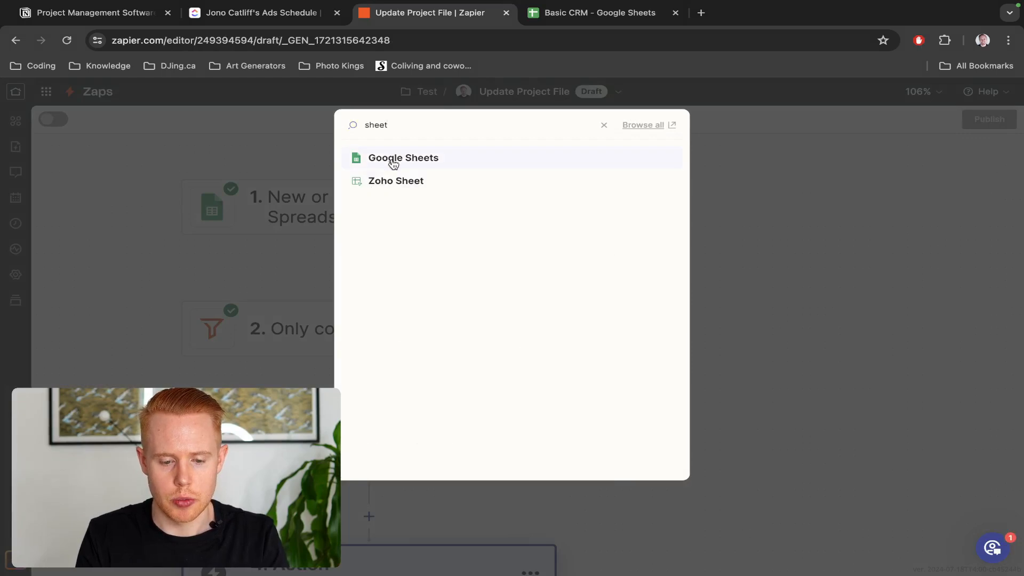
pyautogui.click(379, 159)
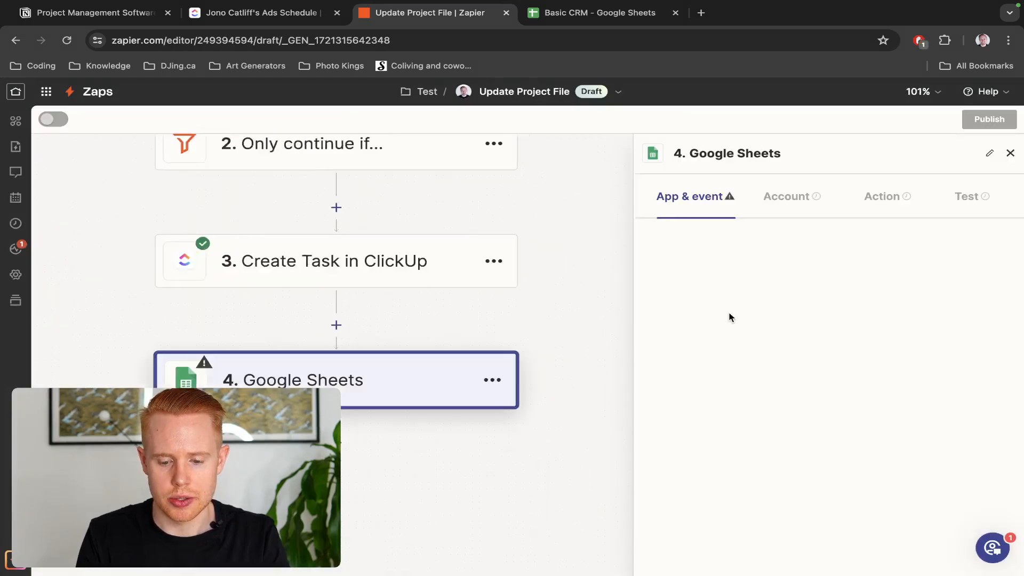
pyautogui.click(739, 312)
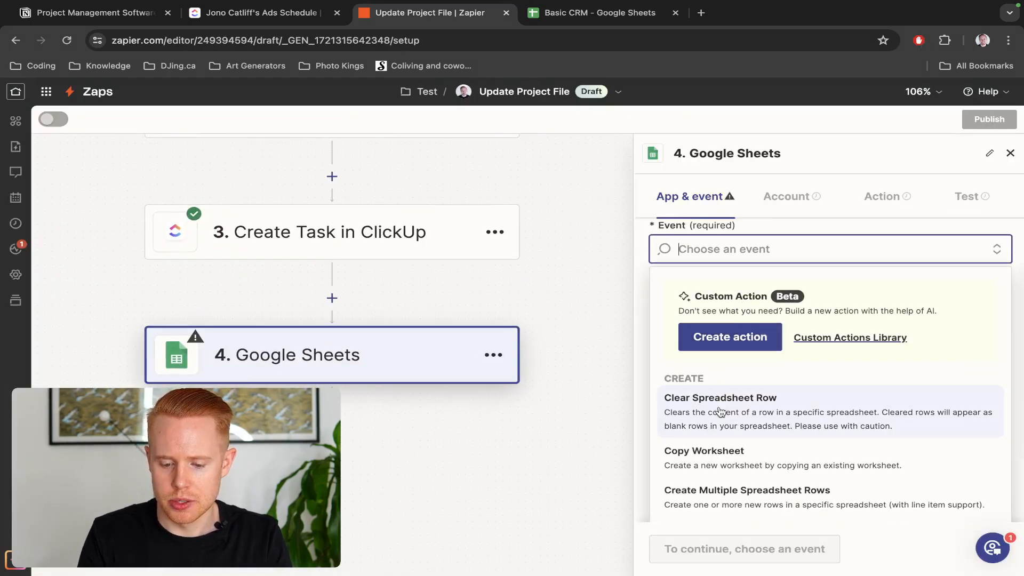
pyautogui.scroll(-3, 721, 411)
pyautogui.scroll(-2, 719, 411)
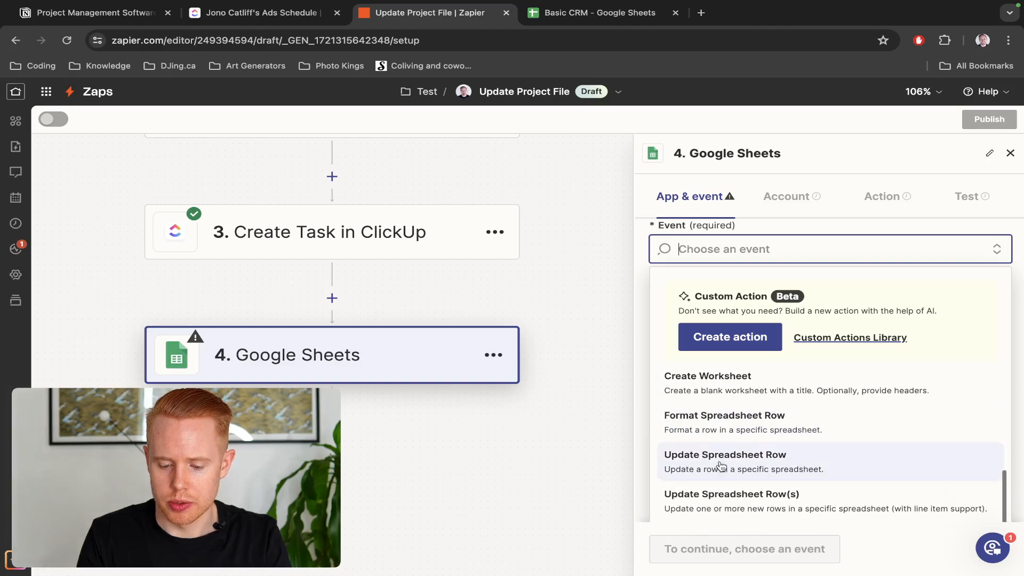
pyautogui.click(719, 458)
pyautogui.click(701, 552)
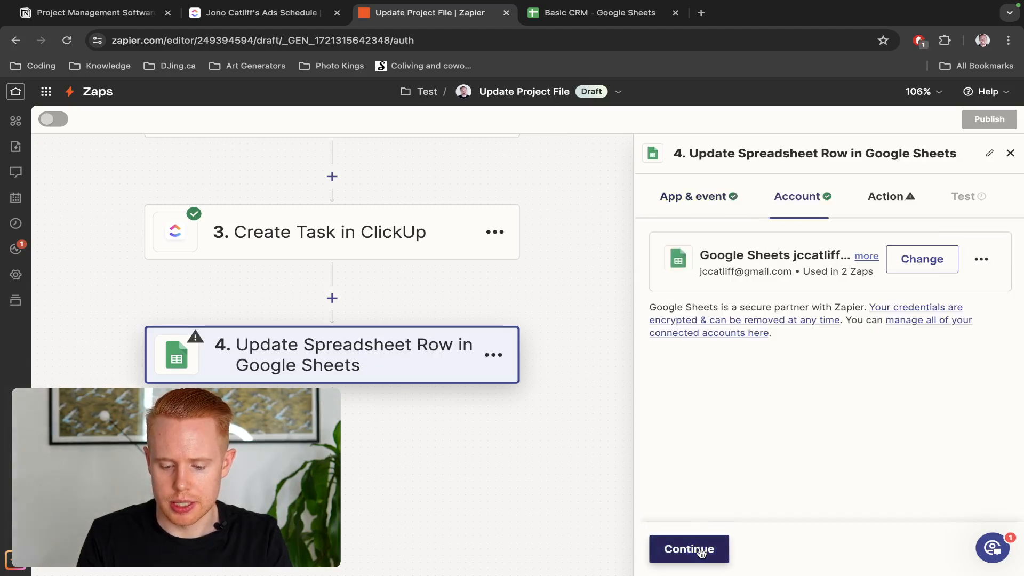
pyautogui.click(700, 551)
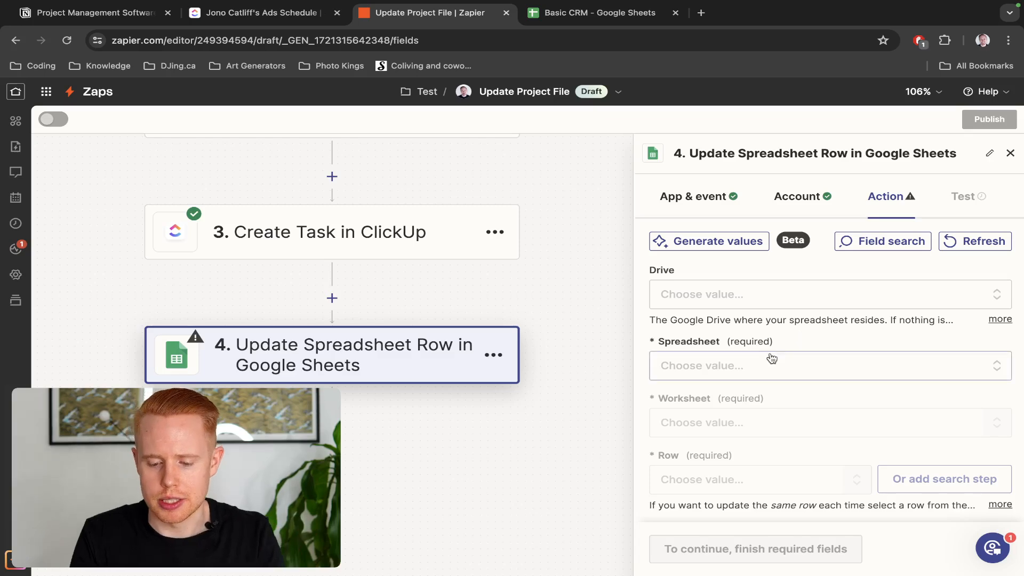
# Point the update step at the Basic CRM spreadsheet, worksheet Sheet1
pyautogui.click(747, 363)
pyautogui.scroll(-3, 746, 362)
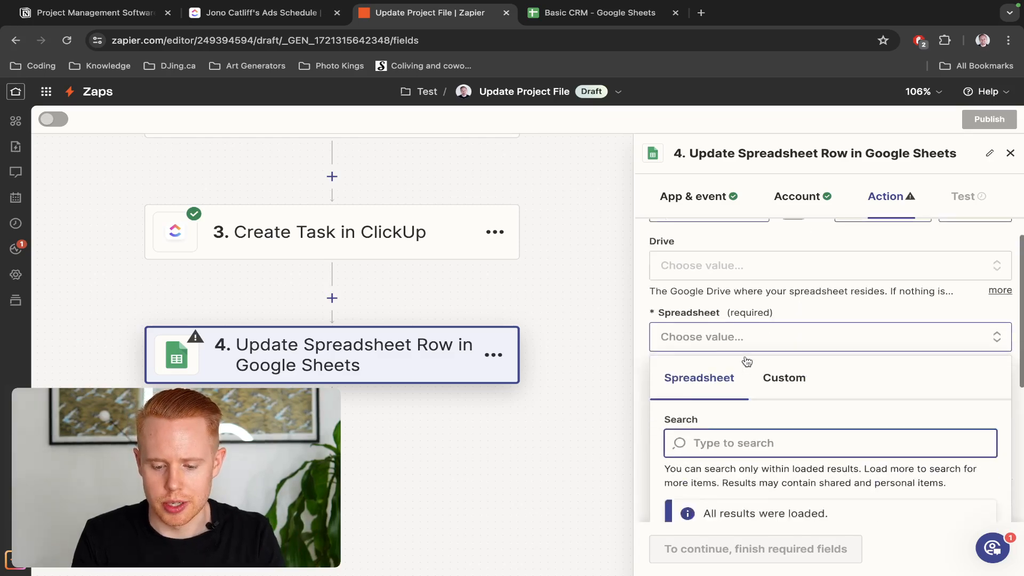
pyautogui.click(727, 419)
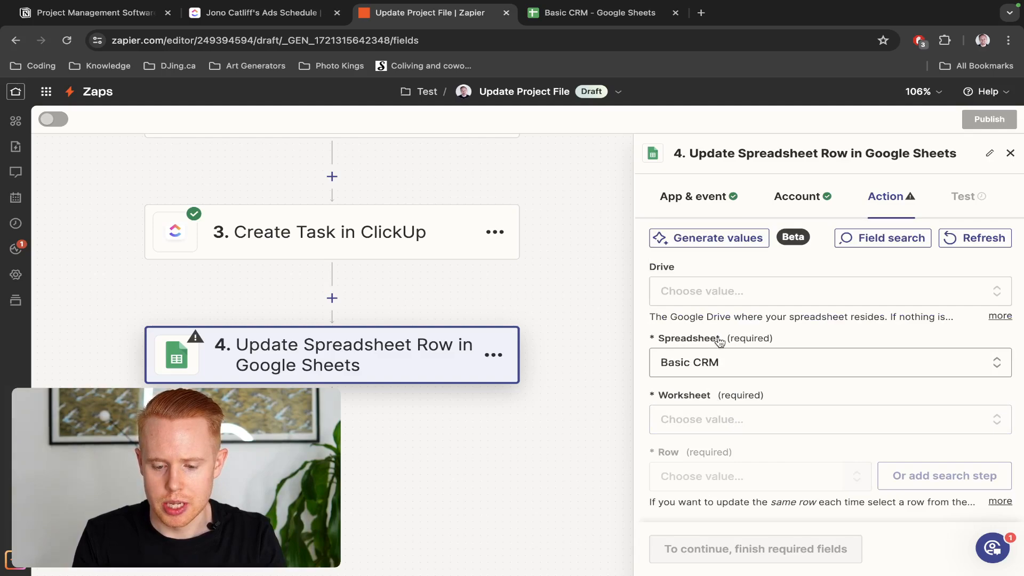
pyautogui.click(704, 418)
pyautogui.click(698, 445)
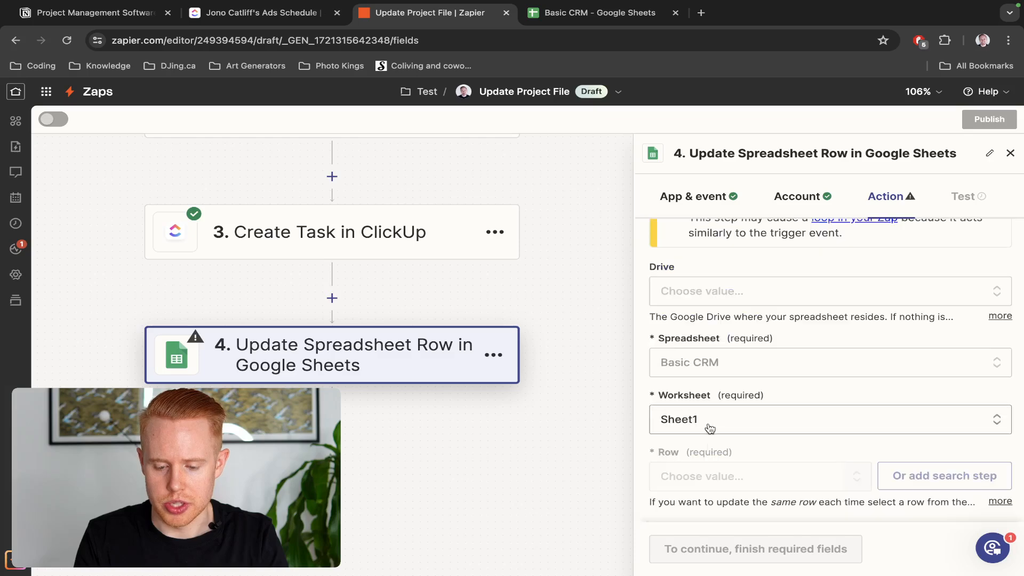
pyautogui.scroll(-5, 699, 443)
pyautogui.scroll(5, 702, 424)
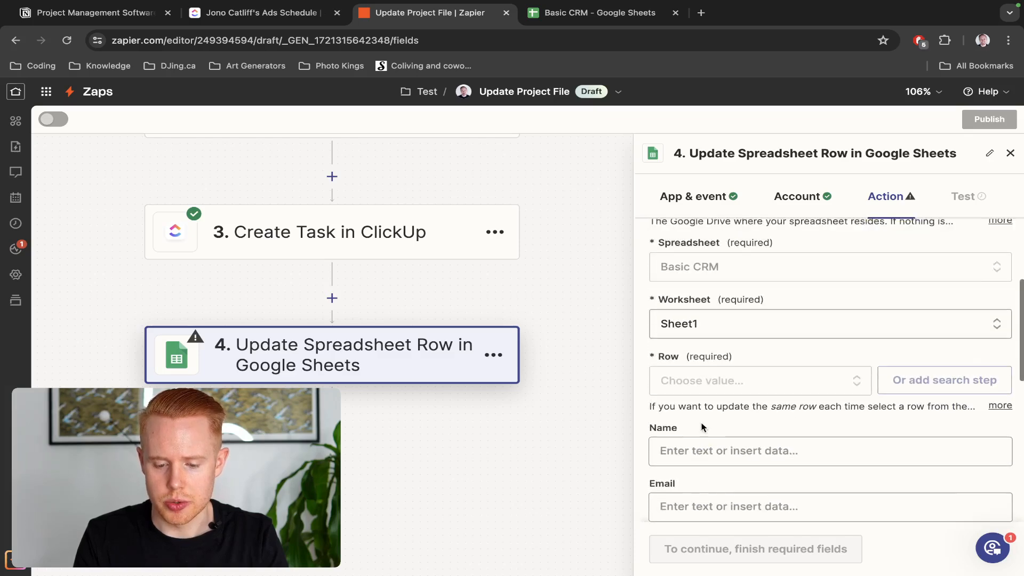
# Map the Row field to the trigger's Row Number using a custom value
pyautogui.click(702, 373)
pyautogui.click(736, 365)
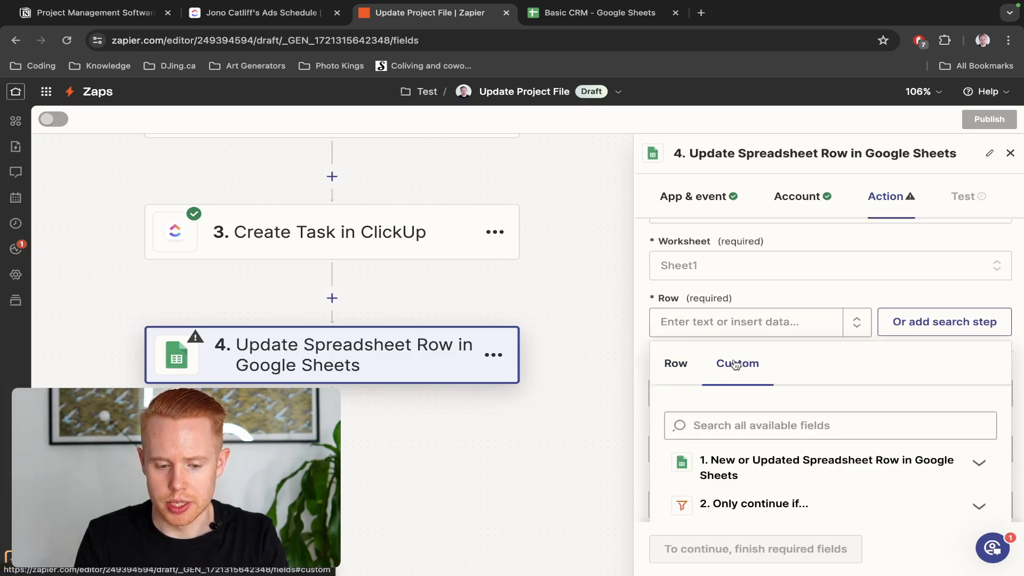
pyautogui.click(744, 352)
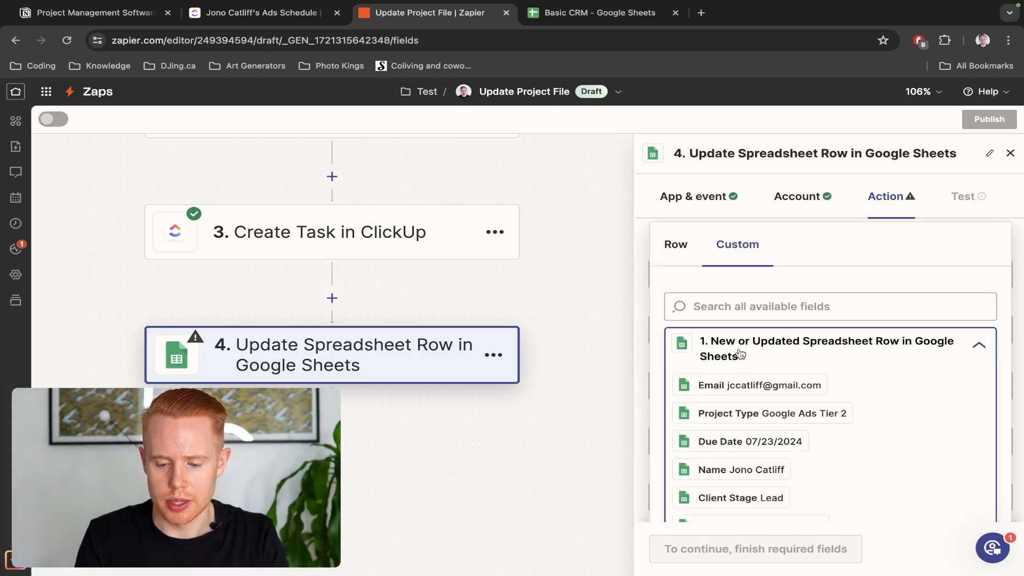
pyautogui.scroll(5, 482, 302)
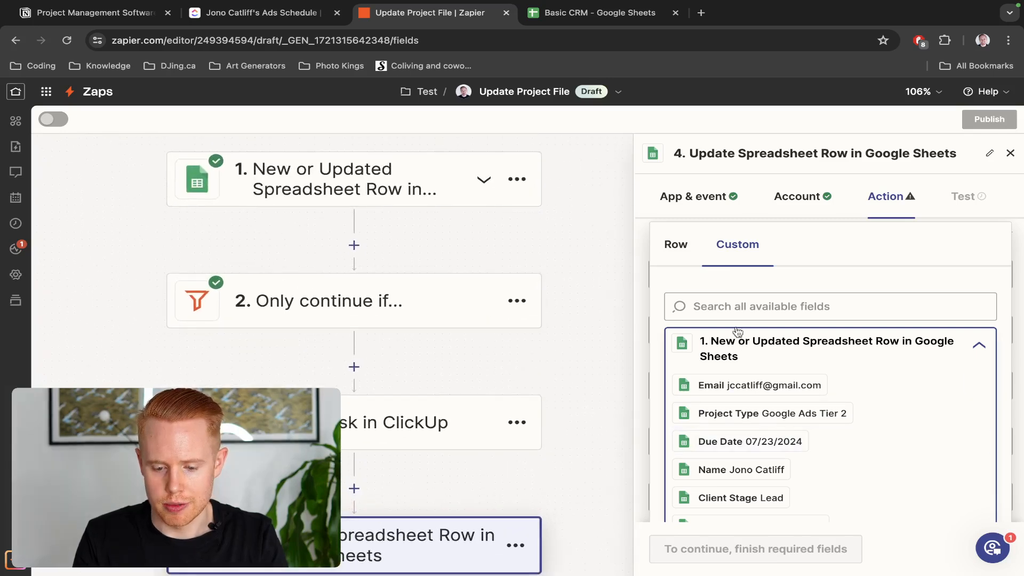
pyautogui.click(731, 305)
pyautogui.write('row')
pyautogui.click(733, 412)
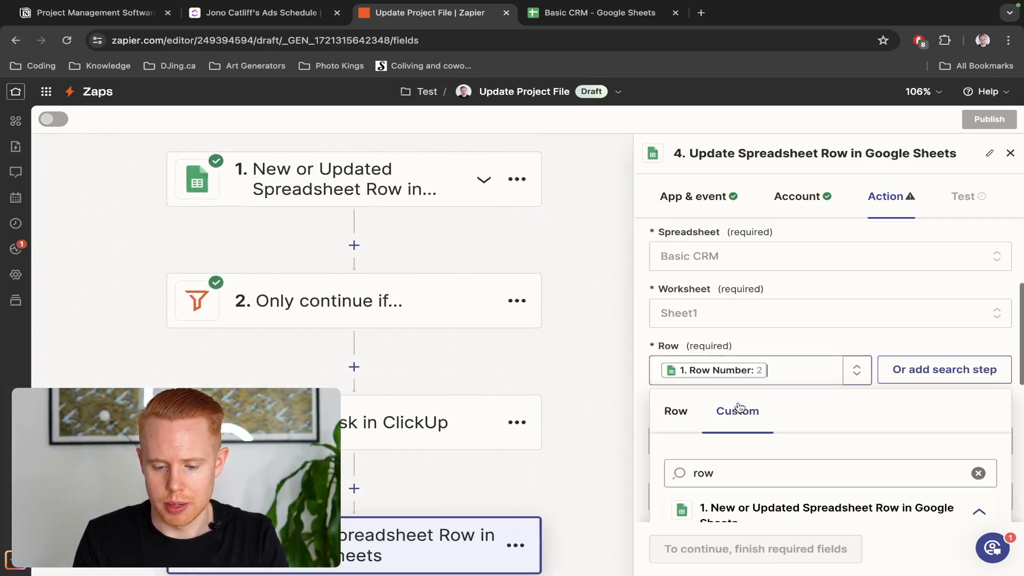
pyautogui.scroll(-4, 801, 287)
pyautogui.scroll(5, 805, 331)
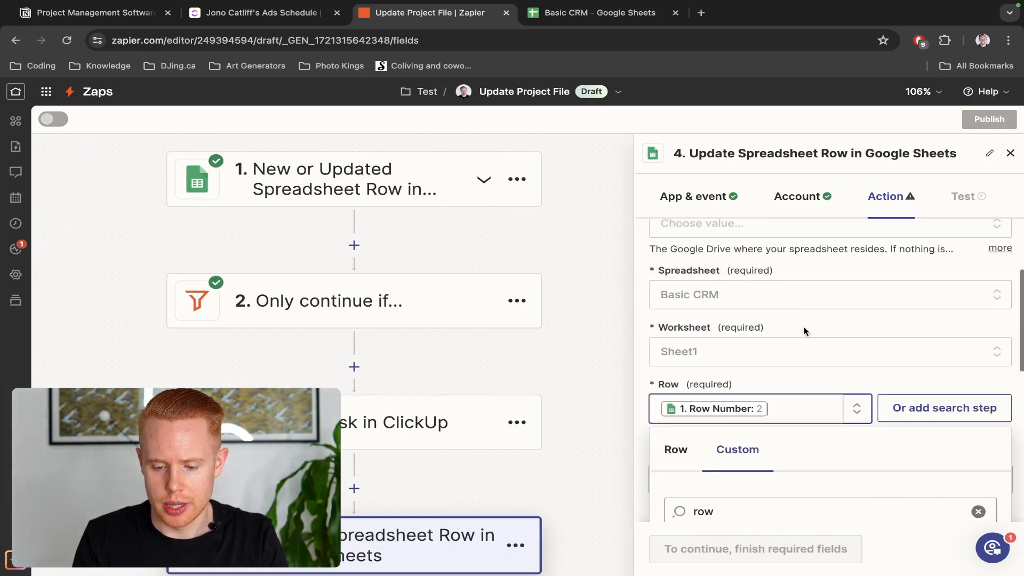
pyautogui.click(819, 325)
pyautogui.scroll(-6, 821, 325)
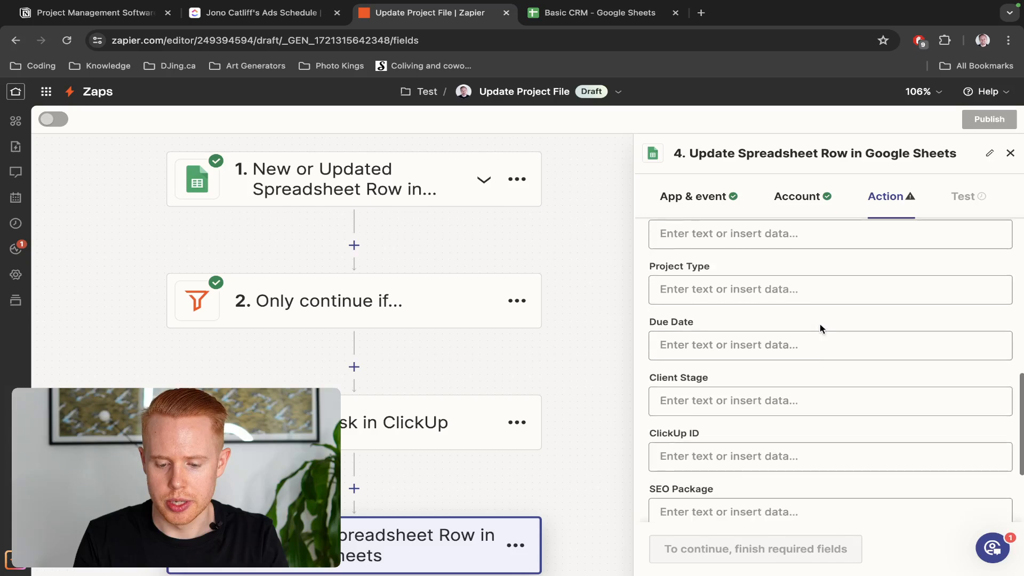
# Map Final Review Step ID to ClickUp task ID 86b1avkp0 and send a test row to Google Sheets
pyautogui.click(722, 491)
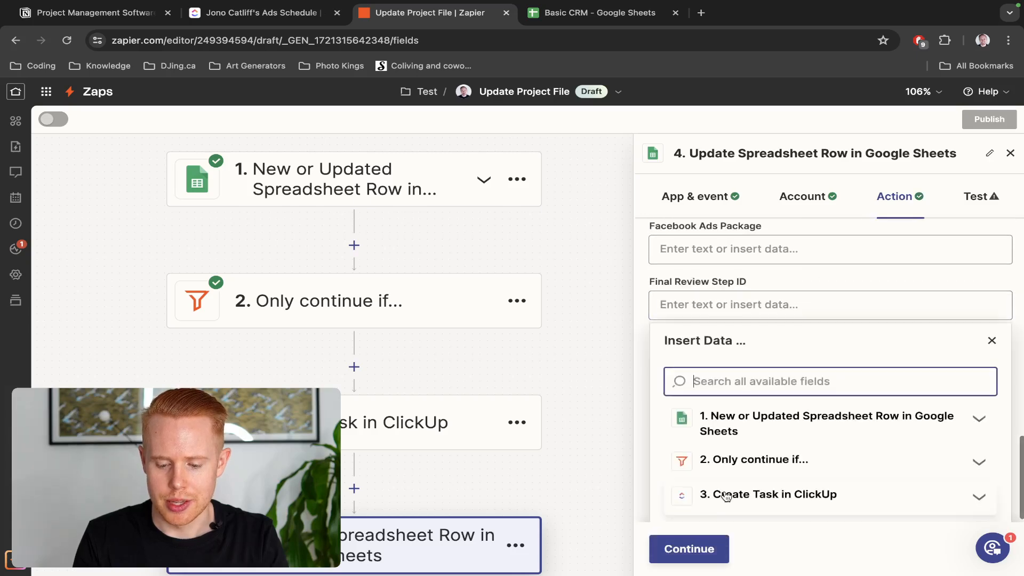
pyautogui.click(783, 488)
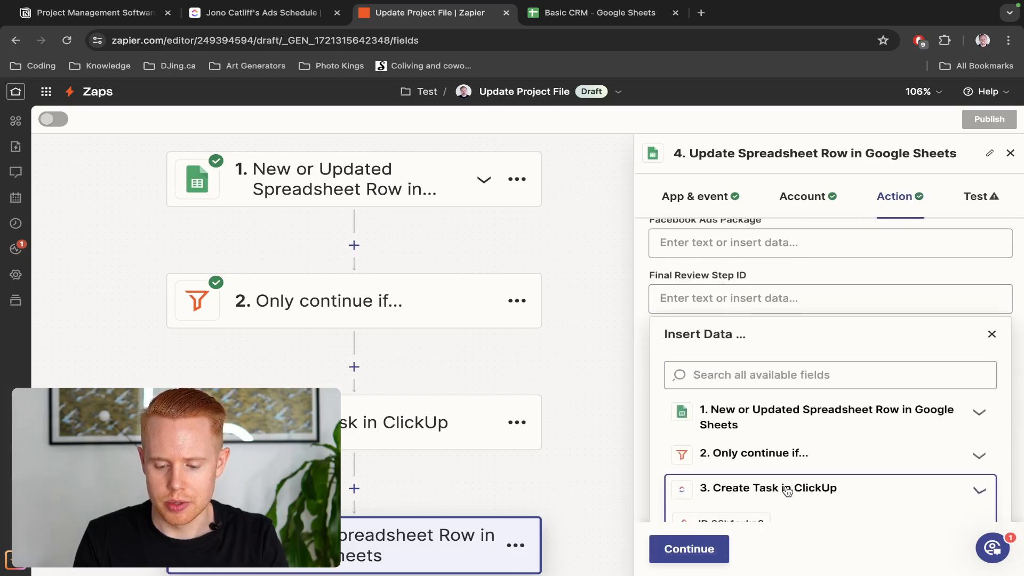
pyautogui.click(701, 376)
pyautogui.write('task id')
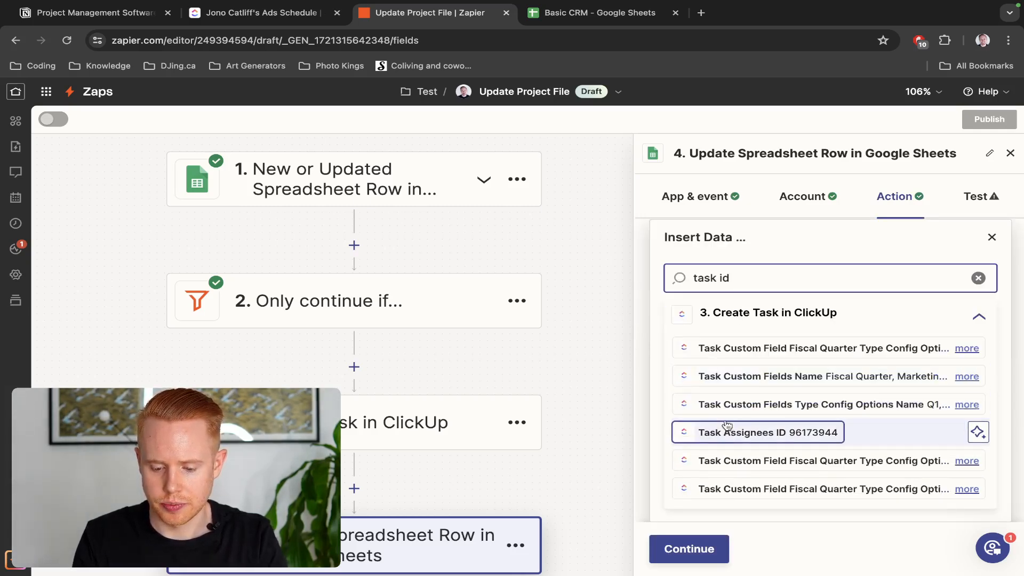
pyautogui.scroll(1, 741, 401)
pyautogui.scroll(-1, 741, 400)
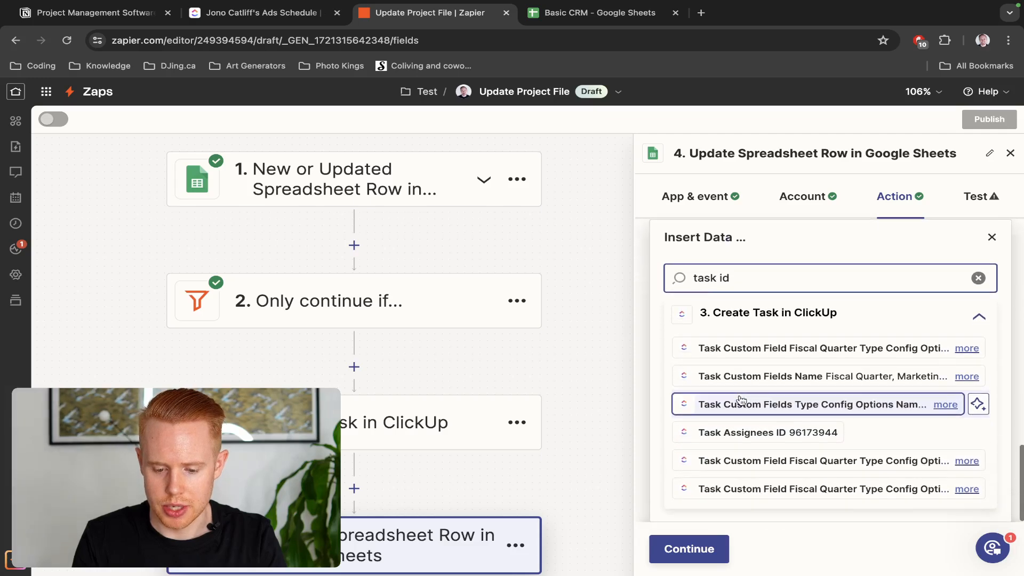
pyautogui.hotkey('ctrl', 'a')
pyautogui.write('id')
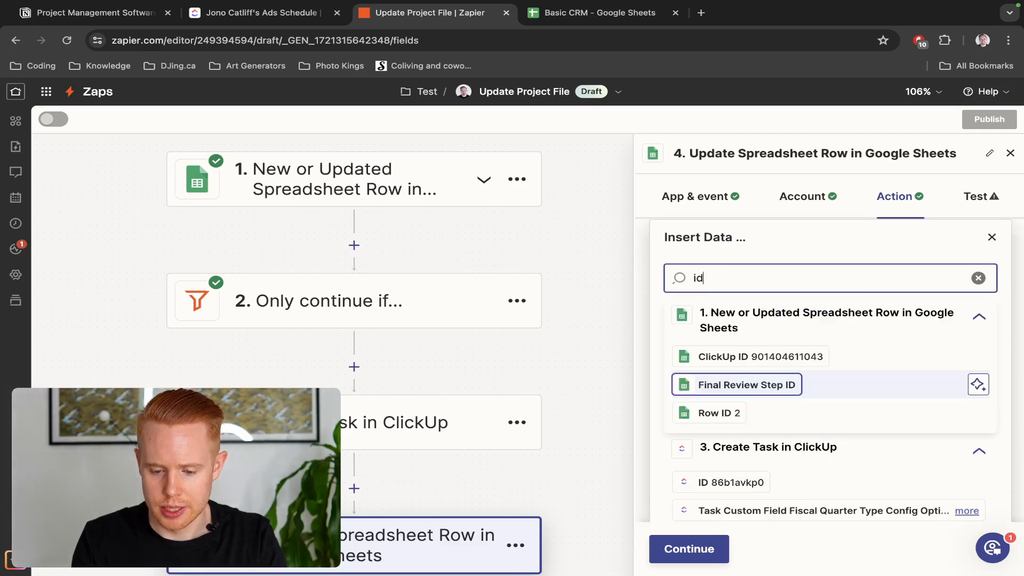
pyautogui.scroll(-3, 794, 463)
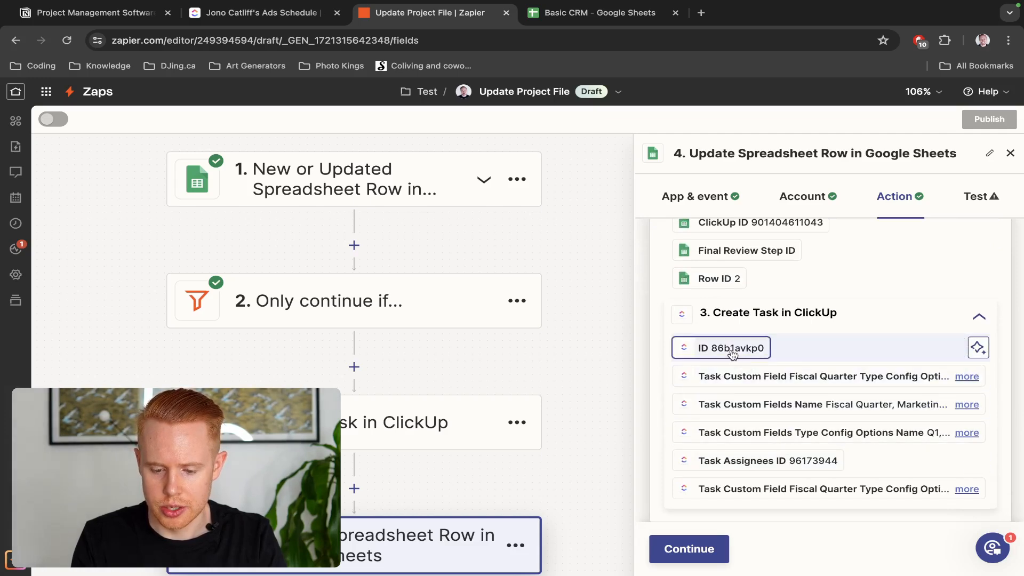
pyautogui.click(768, 352)
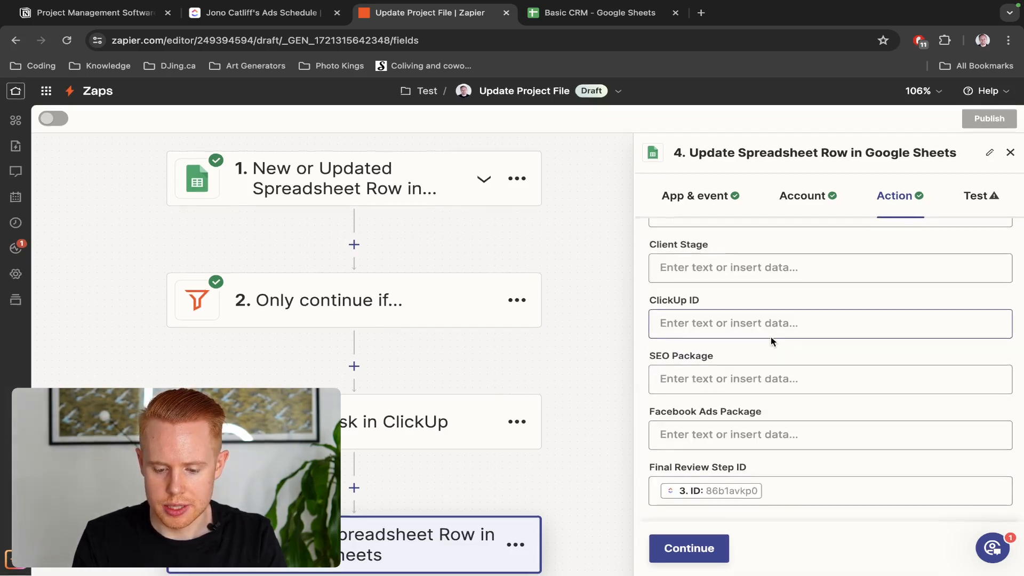
pyautogui.click(669, 559)
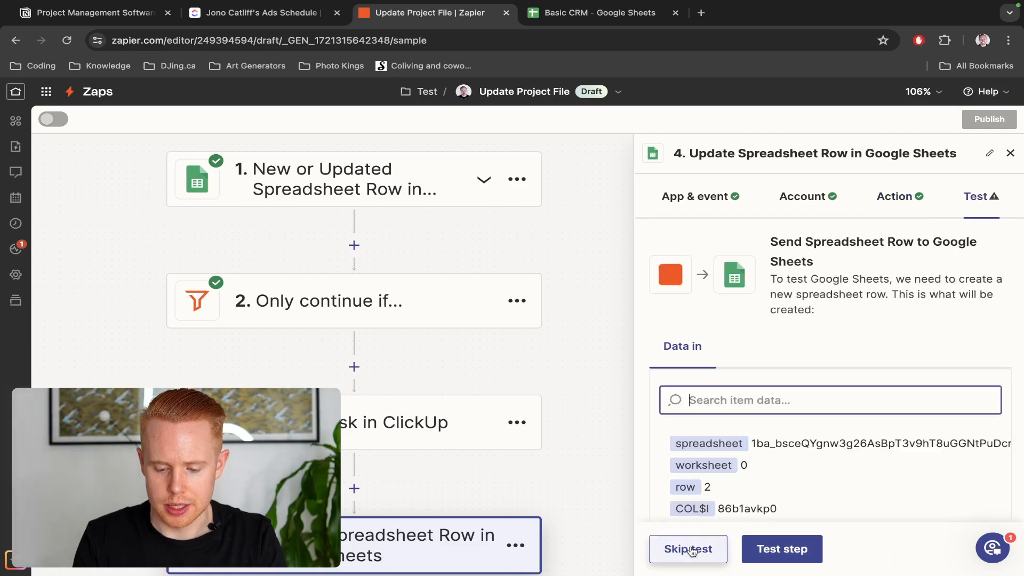
pyautogui.click(776, 549)
# Confirm Basic CRM cell I2 now holds 86b1avkp0, then return to the Zap editor
pyautogui.hotkey('ctrl', 'Tab')
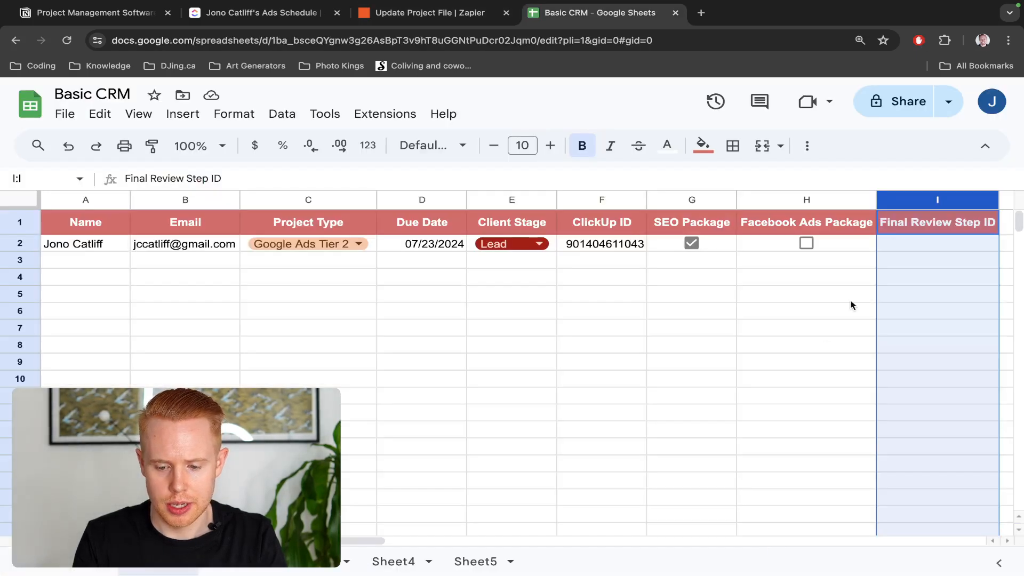
pyautogui.click(905, 290)
pyautogui.click(934, 245)
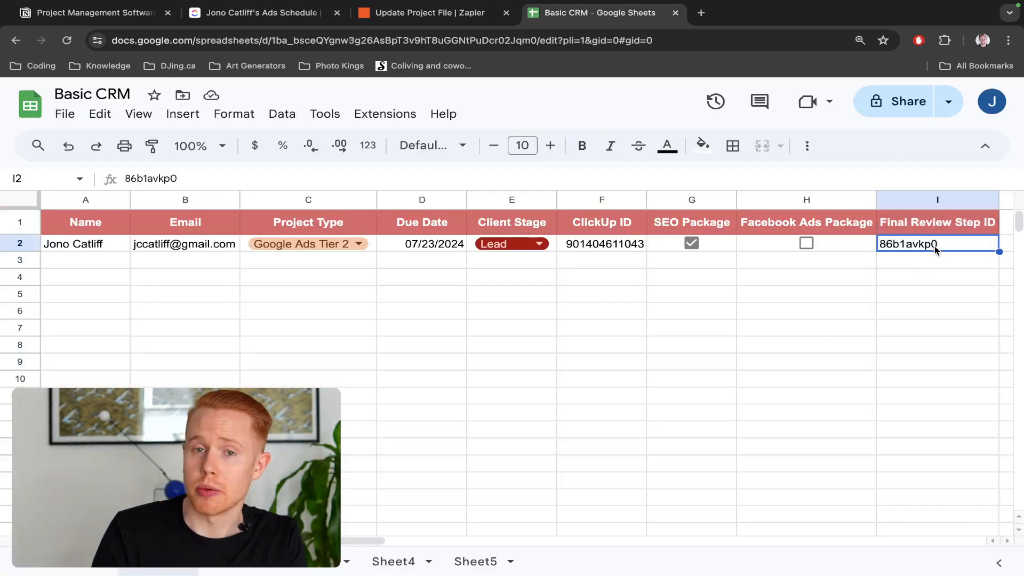
pyautogui.hotkey('ctrl', 'shift', 'Tab')
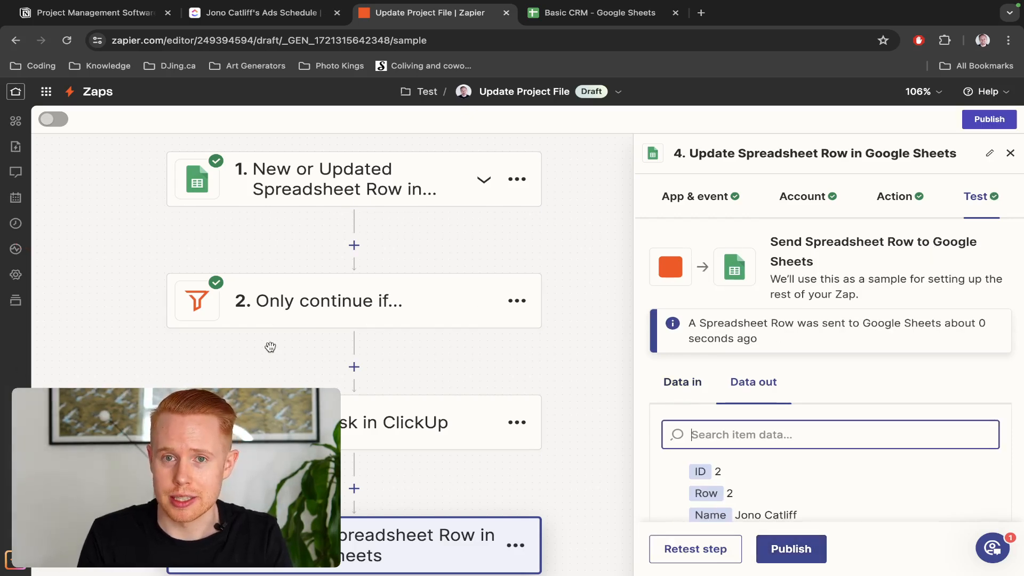
pyautogui.hotkey('ctrl', 'Tab')
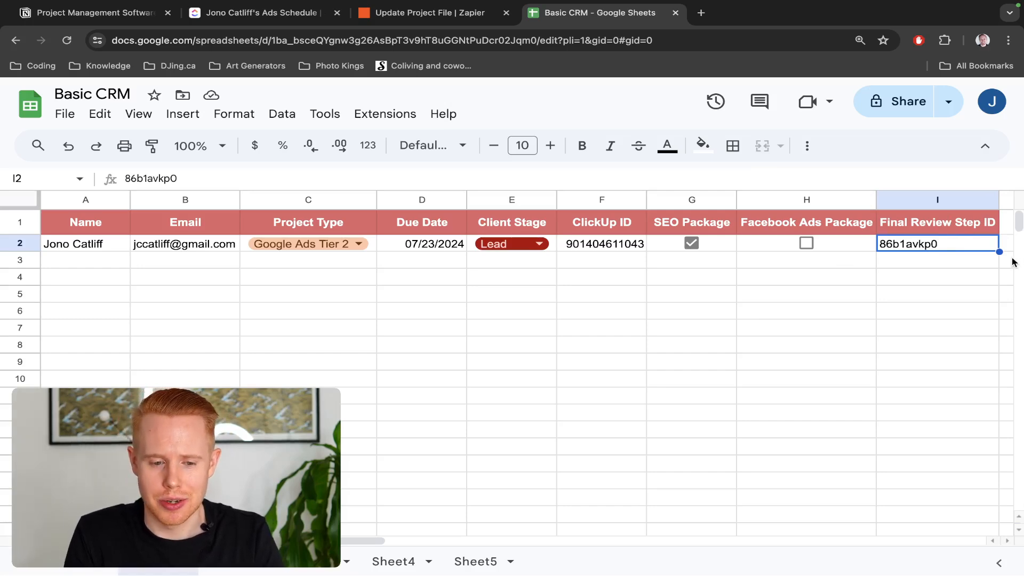
pyautogui.hotkey('ctrl', 'shift', 'Tab')
pyautogui.scroll(-5, 436, 393)
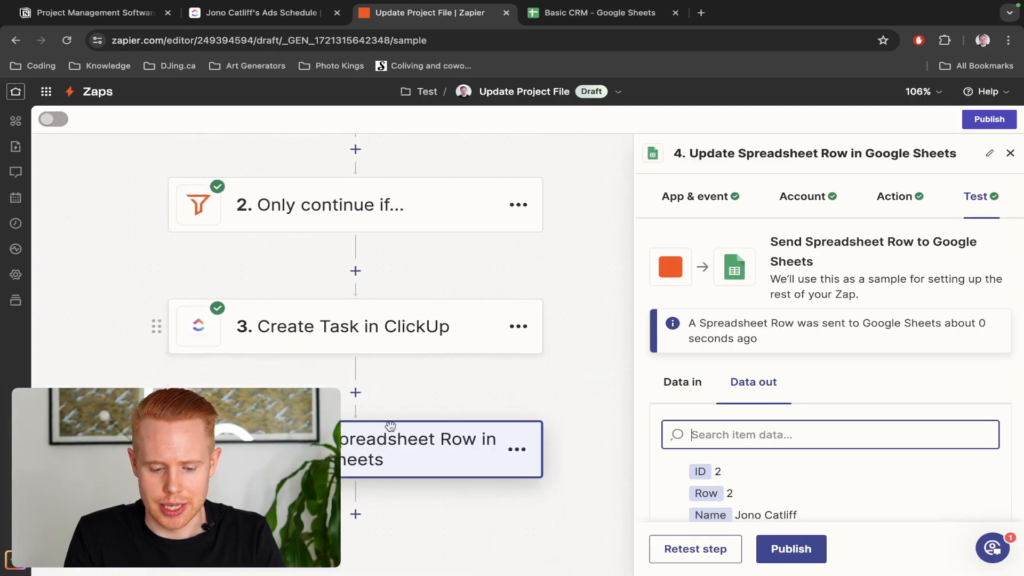
# Add a ClickUp step after step 4 with Update Task as its event
pyautogui.click(359, 416)
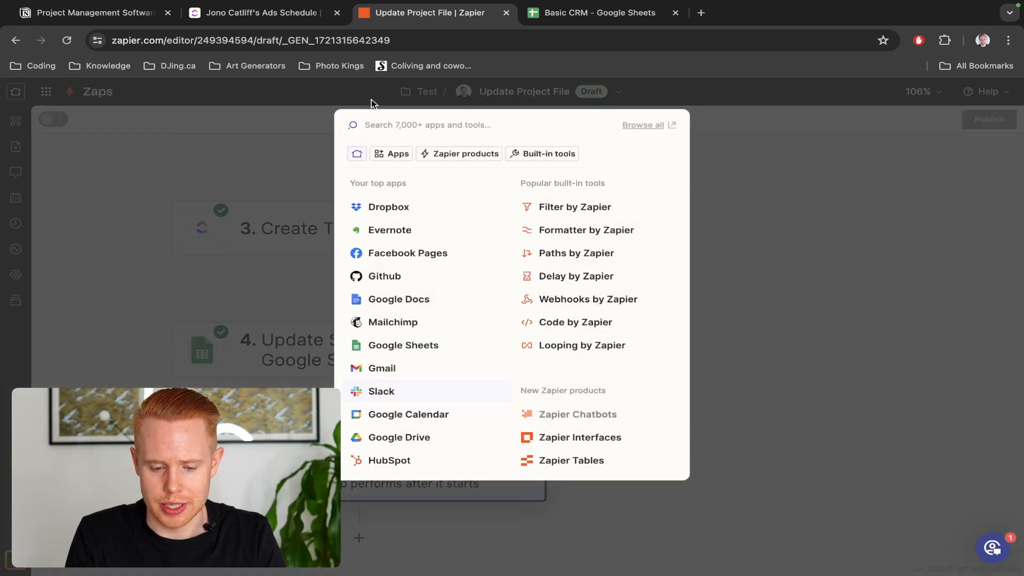
pyautogui.write('click')
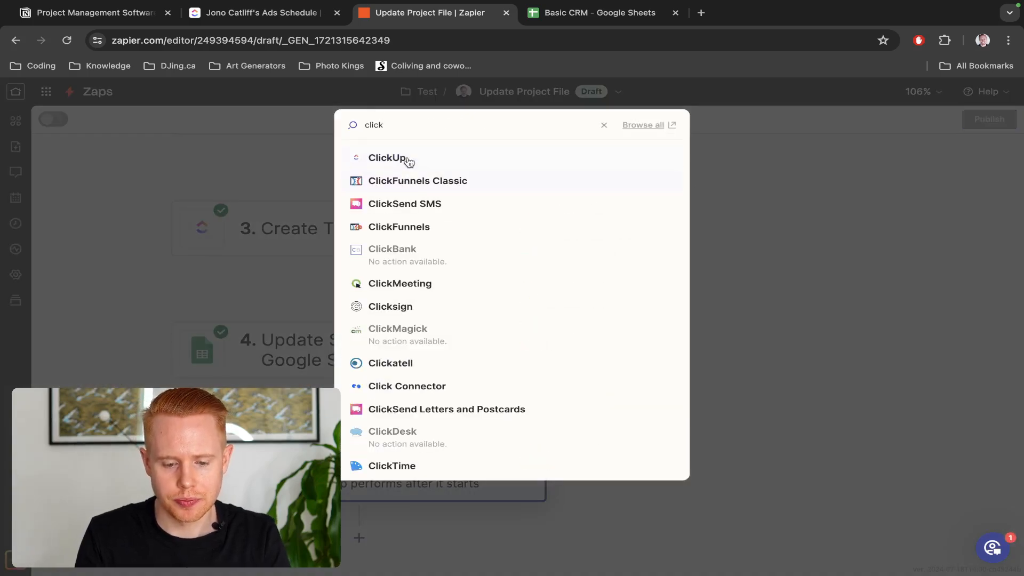
pyautogui.click(387, 158)
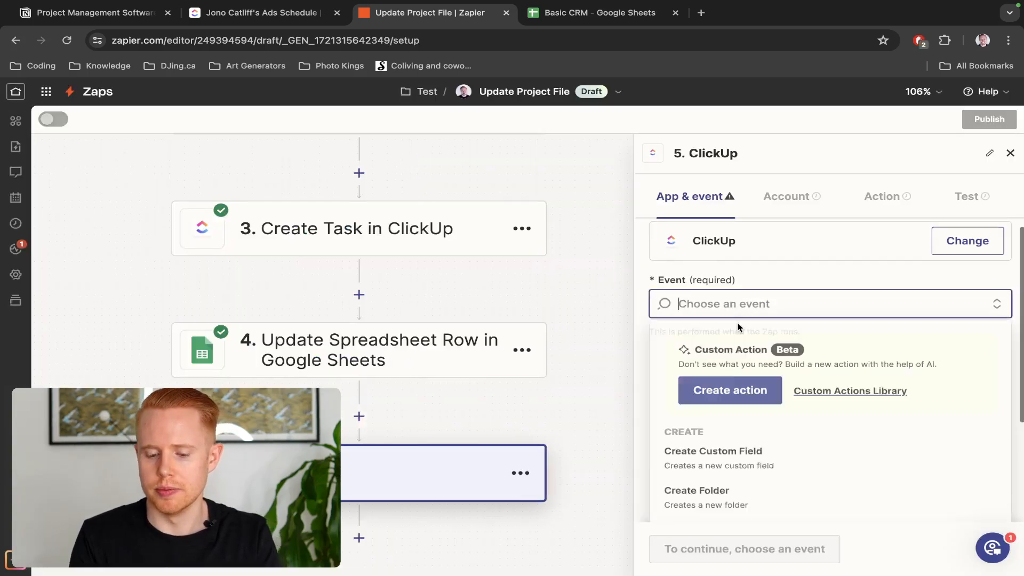
pyautogui.scroll(-3, 804, 388)
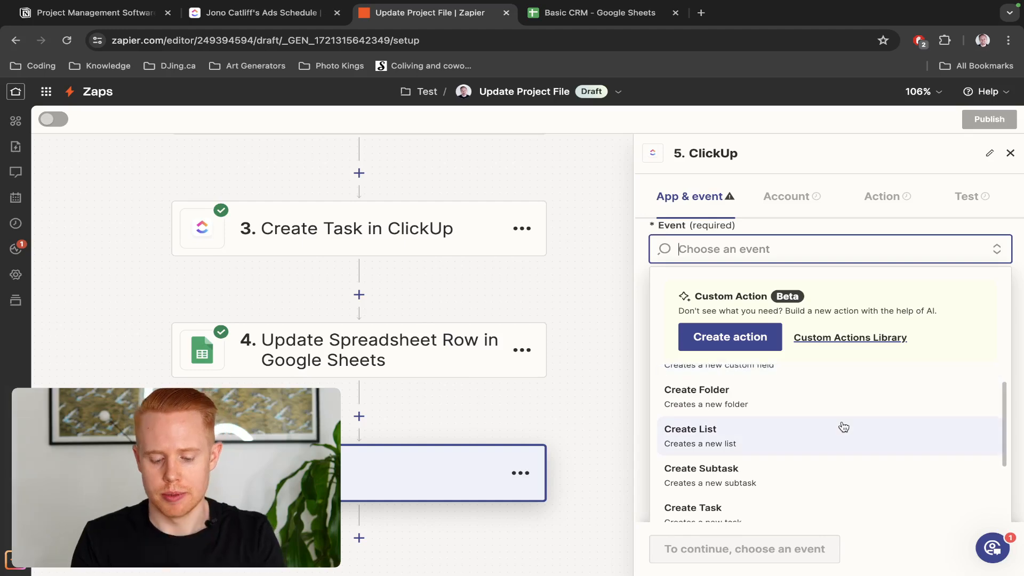
pyautogui.scroll(-4, 843, 427)
pyautogui.scroll(4, 843, 427)
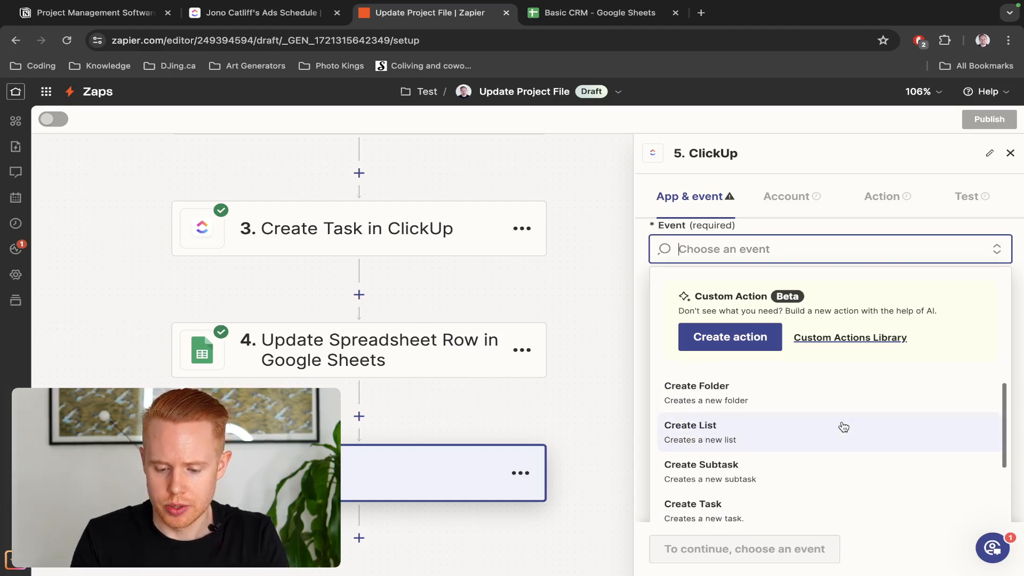
pyautogui.scroll(1, 793, 464)
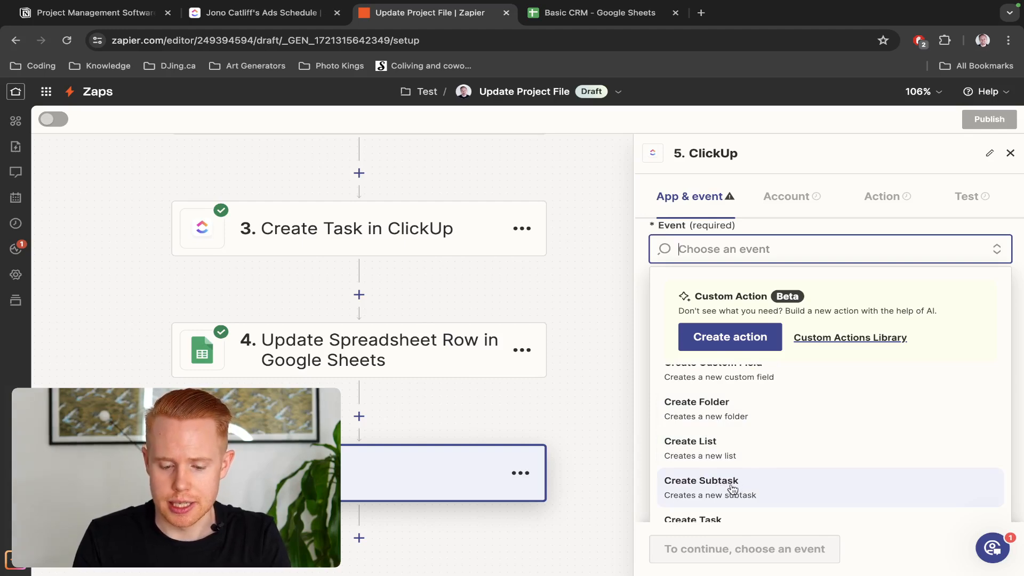
pyautogui.scroll(-4, 733, 489)
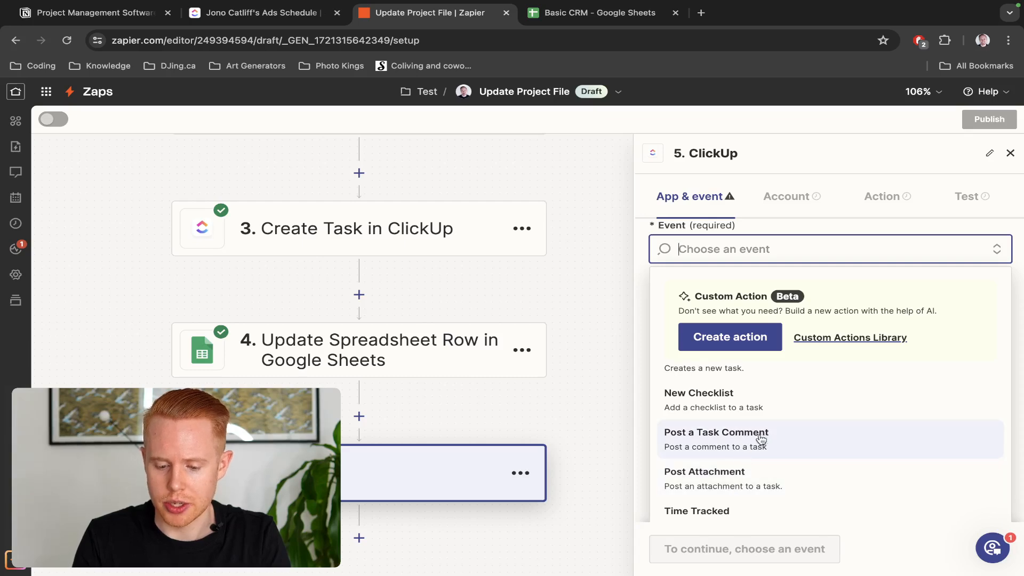
pyautogui.scroll(-3, 747, 477)
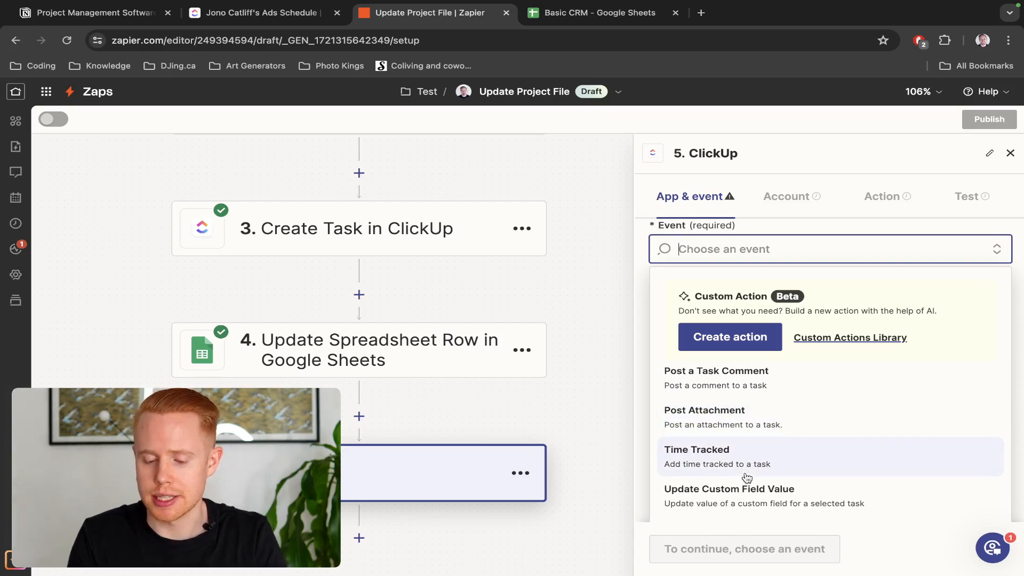
pyautogui.scroll(-3, 747, 477)
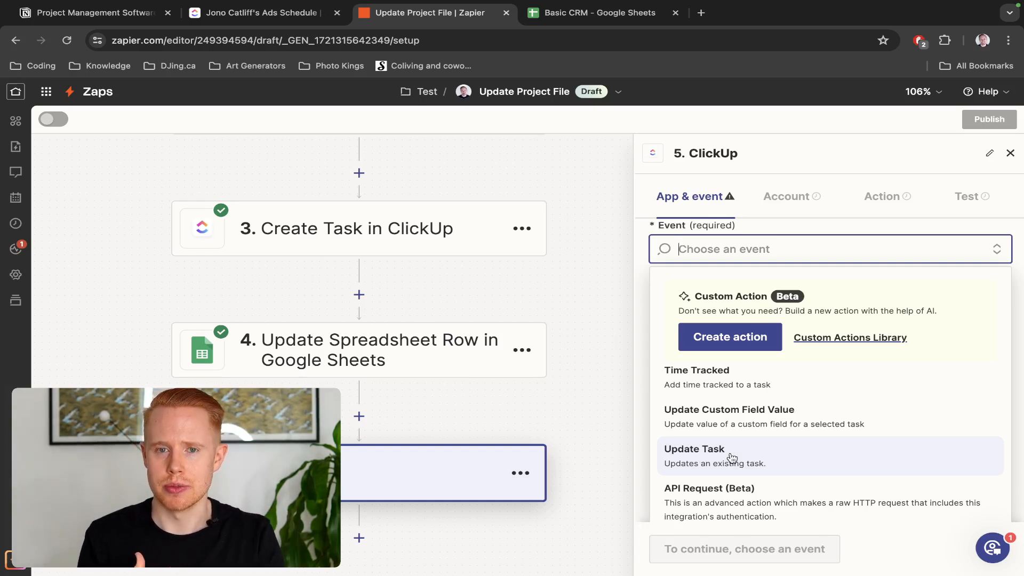
pyautogui.click(731, 456)
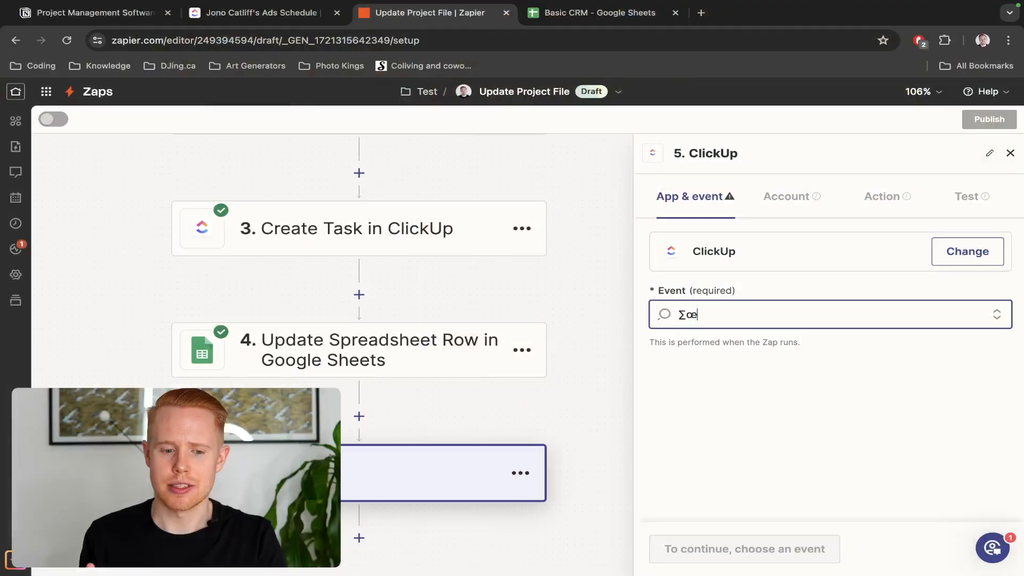
pyautogui.hotkey('ctrl', 'shift', 'Tab')
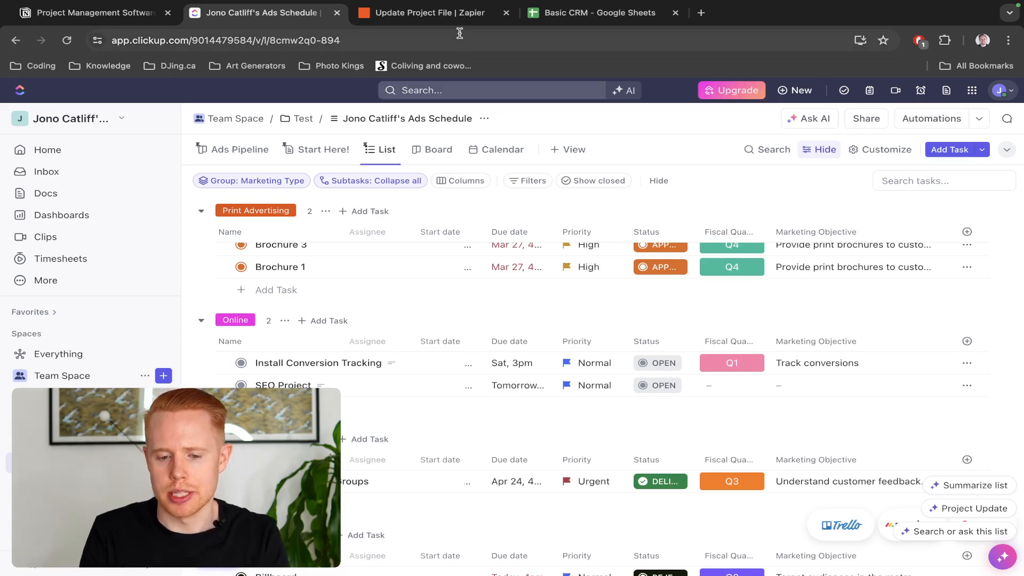
pyautogui.click(453, 19)
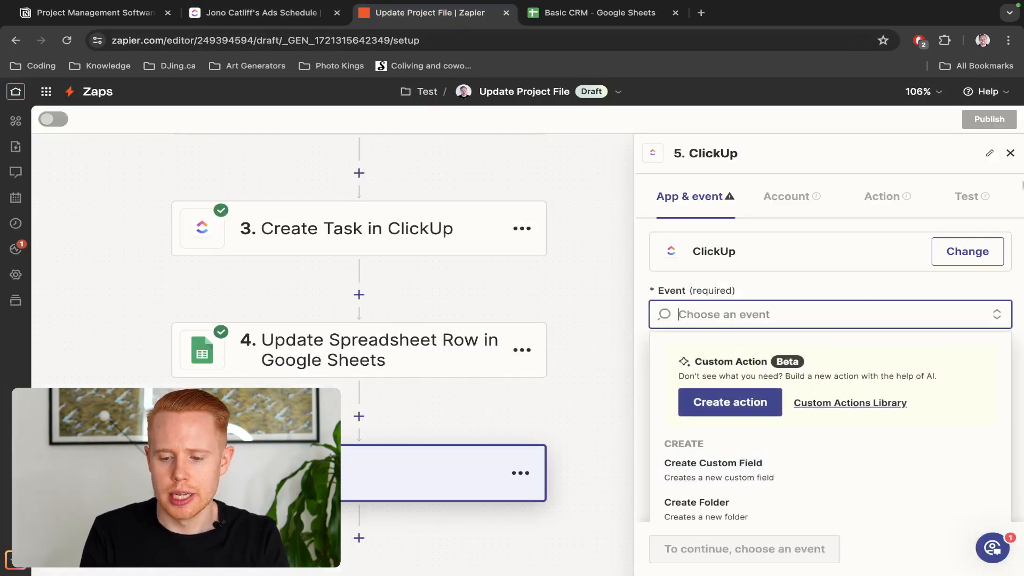
# Insert a Formatter by Zapier step with the Date / Time event after the spreadsheet trigger
pyautogui.click(1010, 154)
pyautogui.scroll(5, 418, 296)
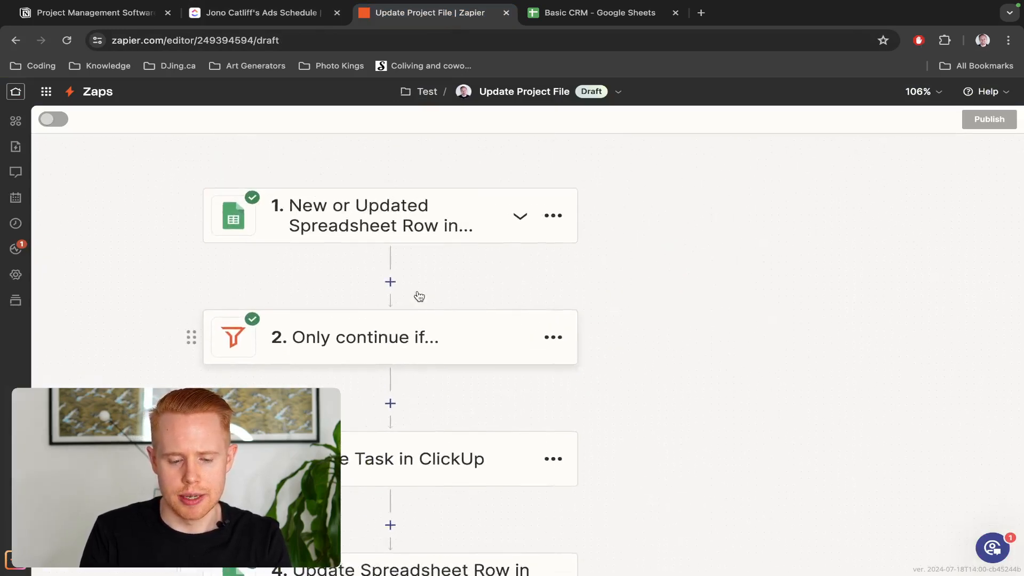
pyautogui.hscroll(2, 456, 277)
pyautogui.scroll(-1, 456, 277)
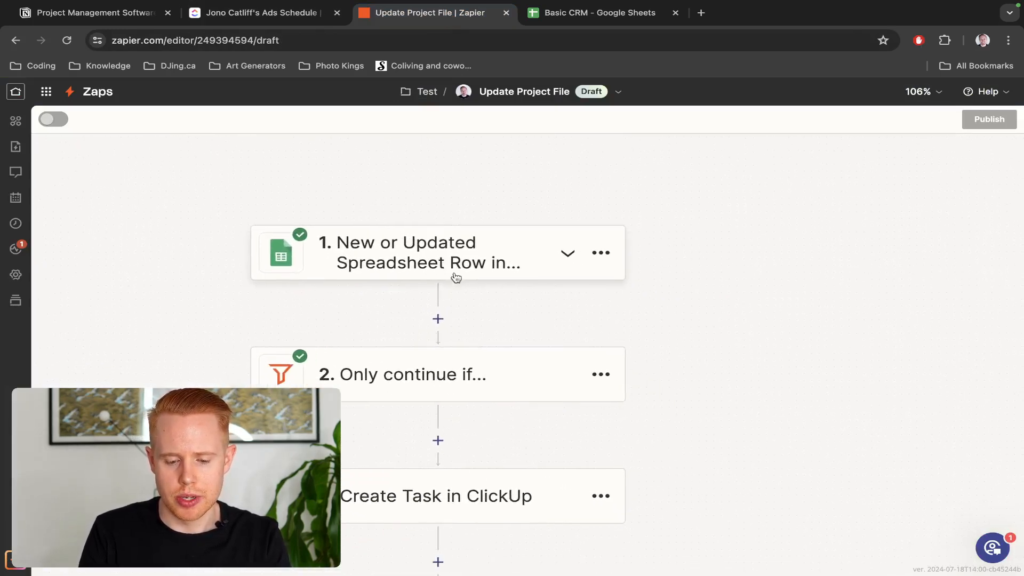
pyautogui.click(438, 319)
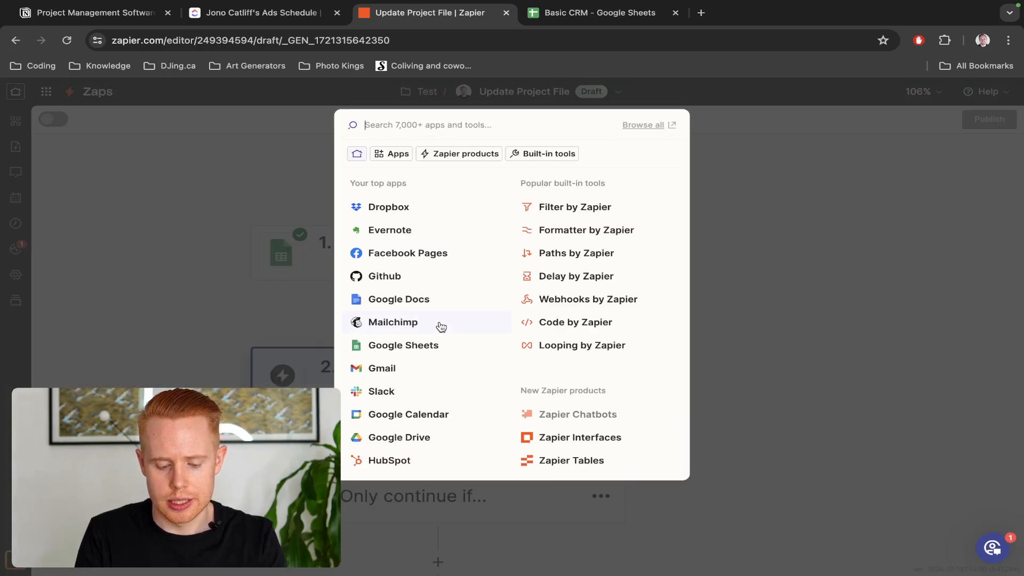
pyautogui.write('¢¢')
pyautogui.press('BackSpace')
pyautogui.press('BackSpace')
pyautogui.press('BackSpace')
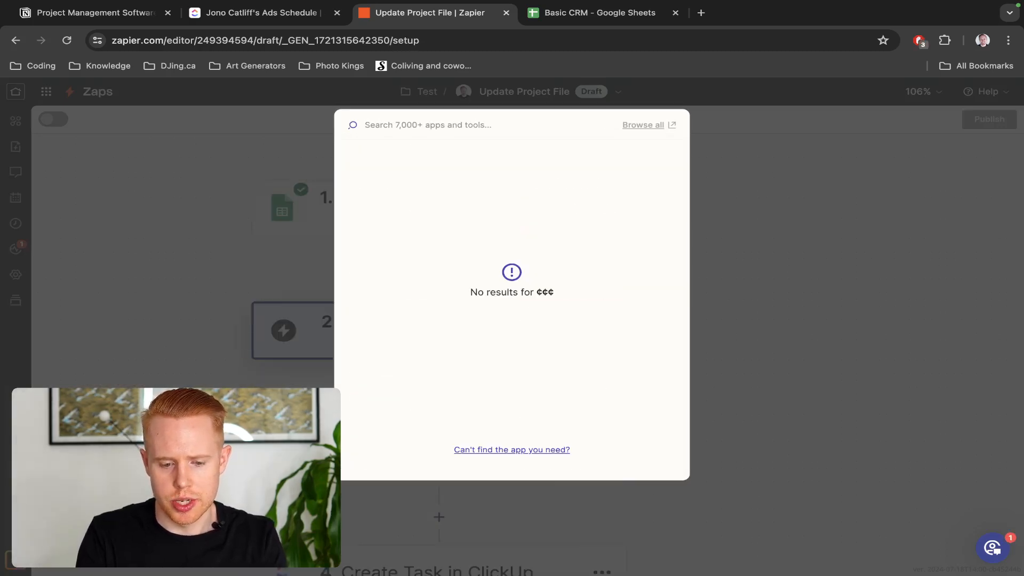
pyautogui.click(543, 237)
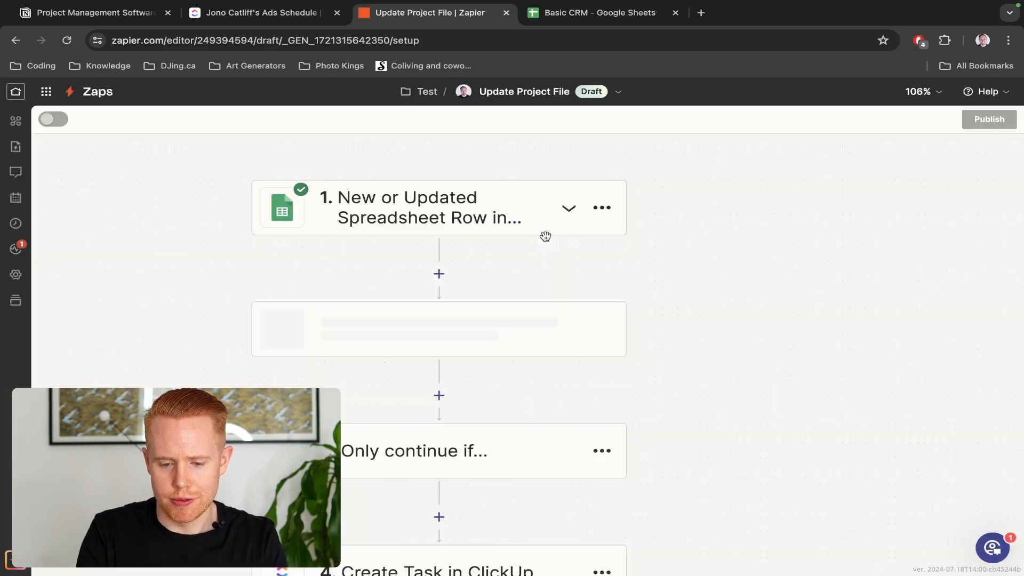
pyautogui.click(758, 314)
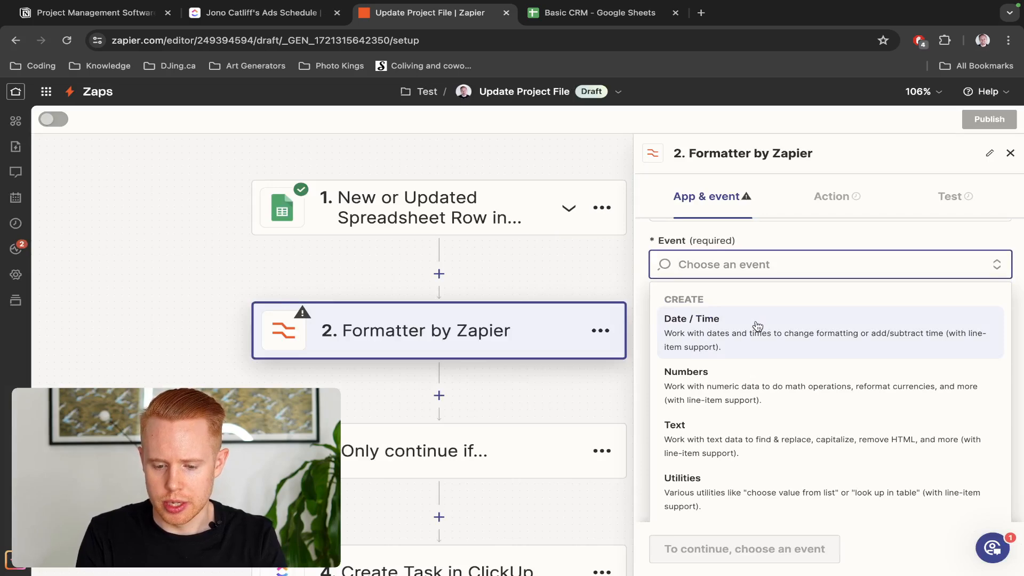
pyautogui.click(677, 320)
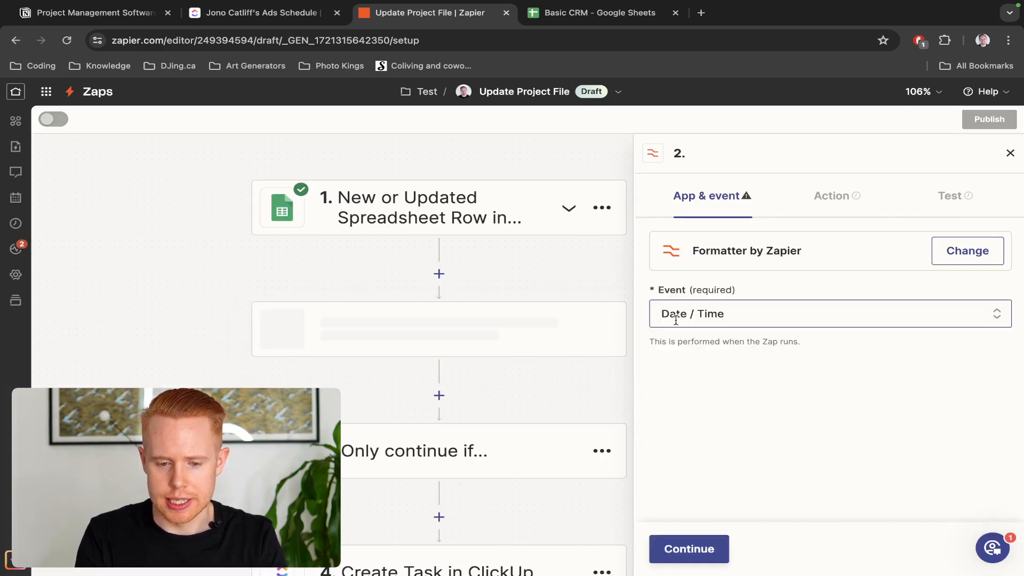
# Check the Due Date in Basic CRM cell D2, cancelling an accidental edit
pyautogui.hotkey('ctrl', 'Tab')
pyautogui.click(431, 248)
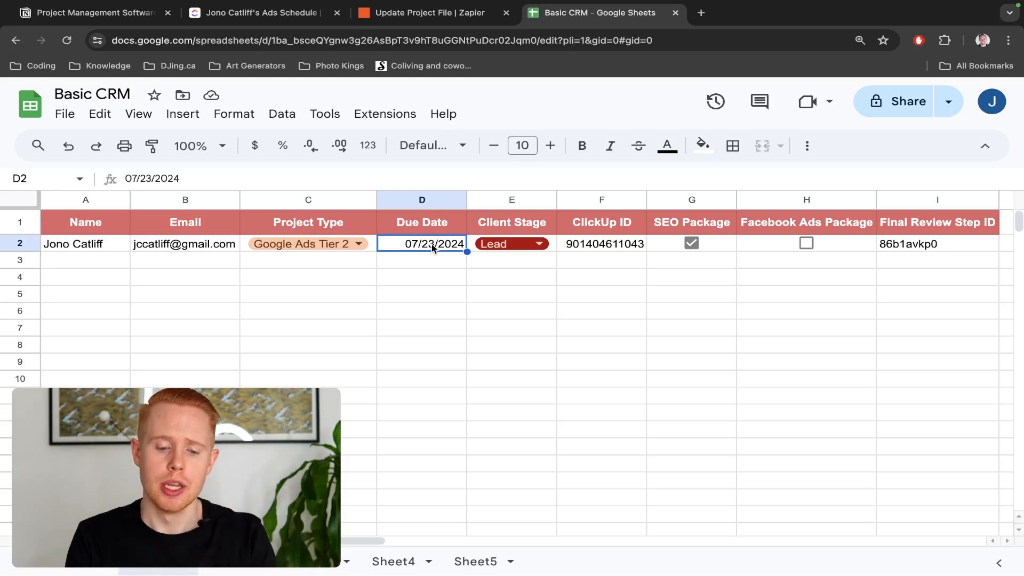
pyautogui.write('"')
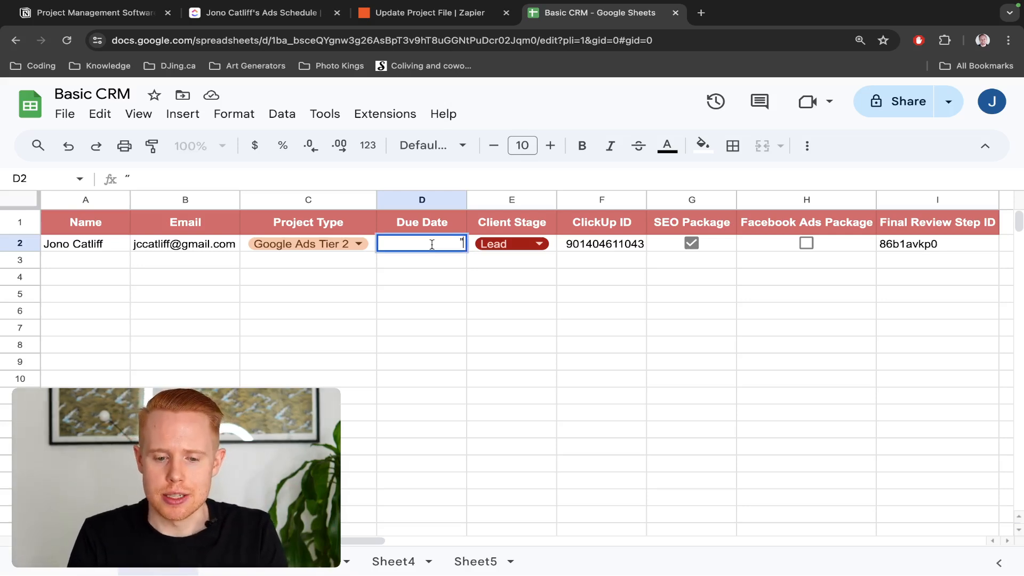
pyautogui.press('Escape')
# Set the Formatter's transform to Add/Subtract Time
pyautogui.hotkey('ctrl', 'shift', 'Tab')
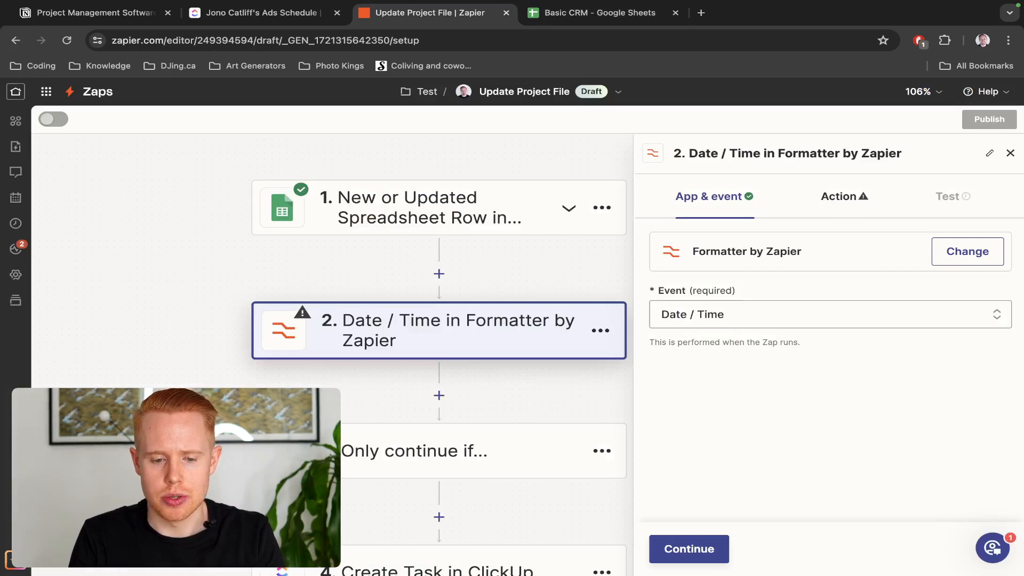
pyautogui.click(693, 548)
pyautogui.click(755, 288)
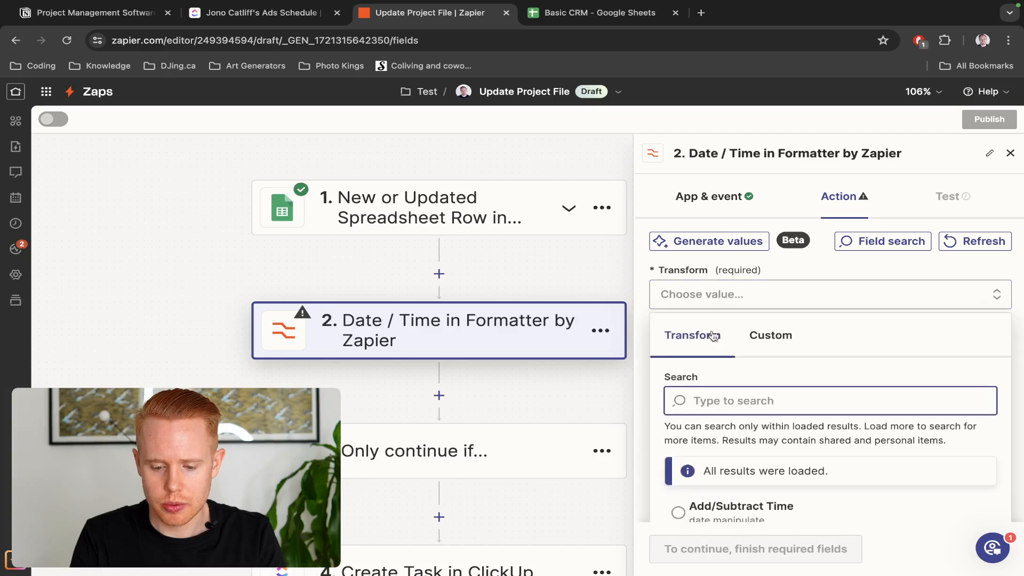
pyautogui.scroll(-3, 763, 350)
pyautogui.click(779, 370)
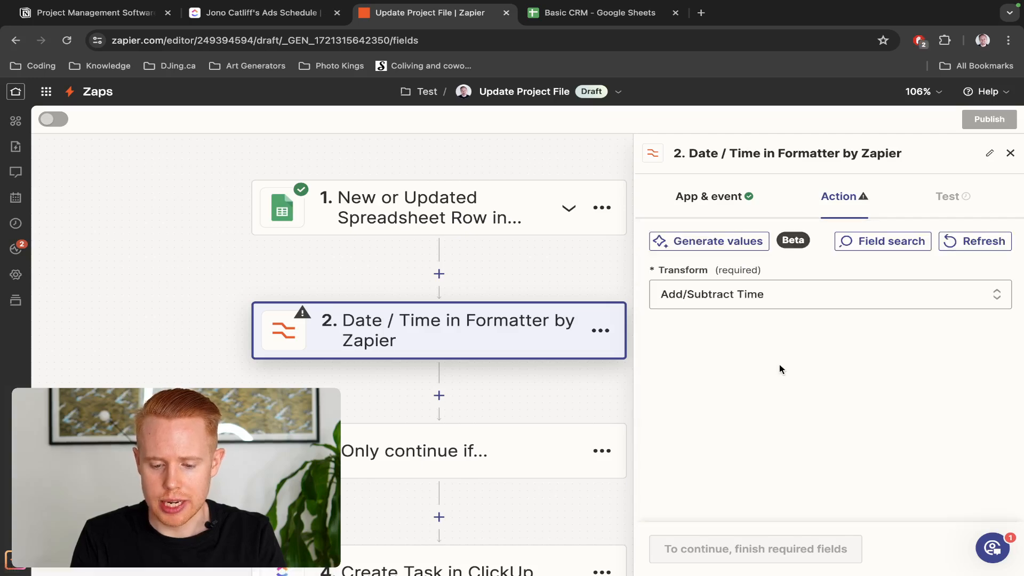
# Map the Formatter Input to the trigger's Due Date (07/23/2024)
pyautogui.click(749, 433)
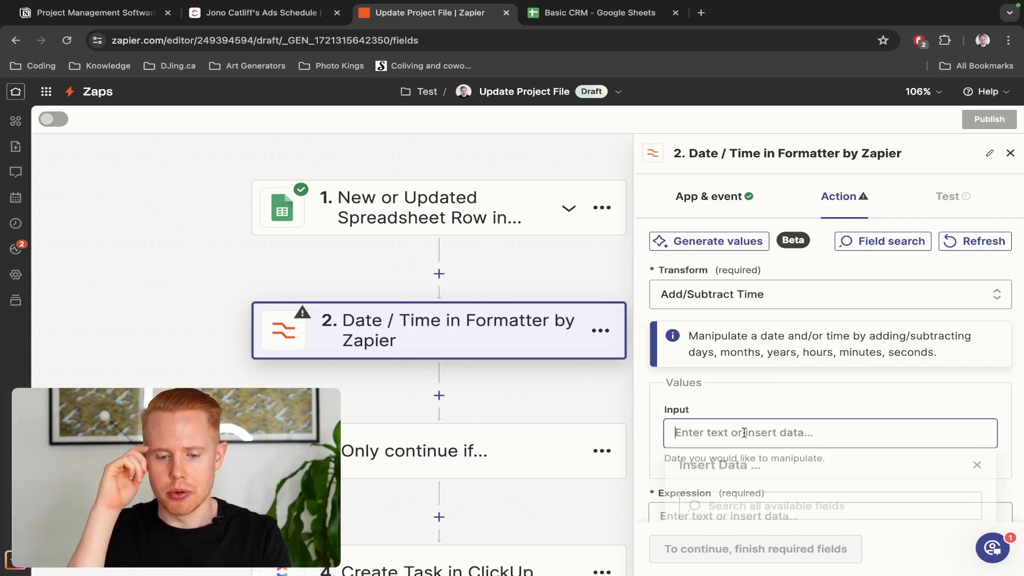
pyautogui.hotkey('ctrl', 'Tab')
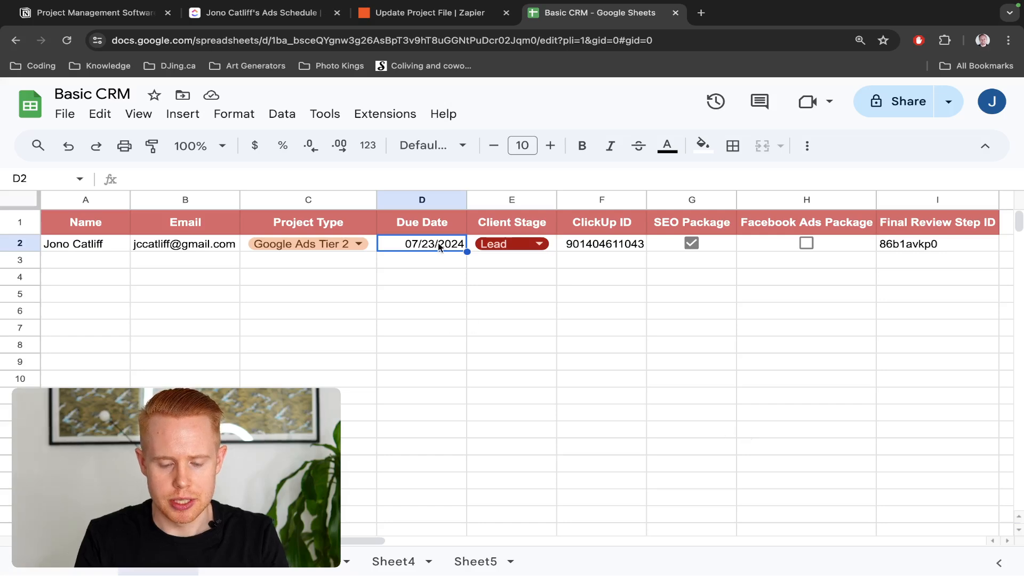
pyautogui.hotkey('ctrl', 'shift', 'Tab')
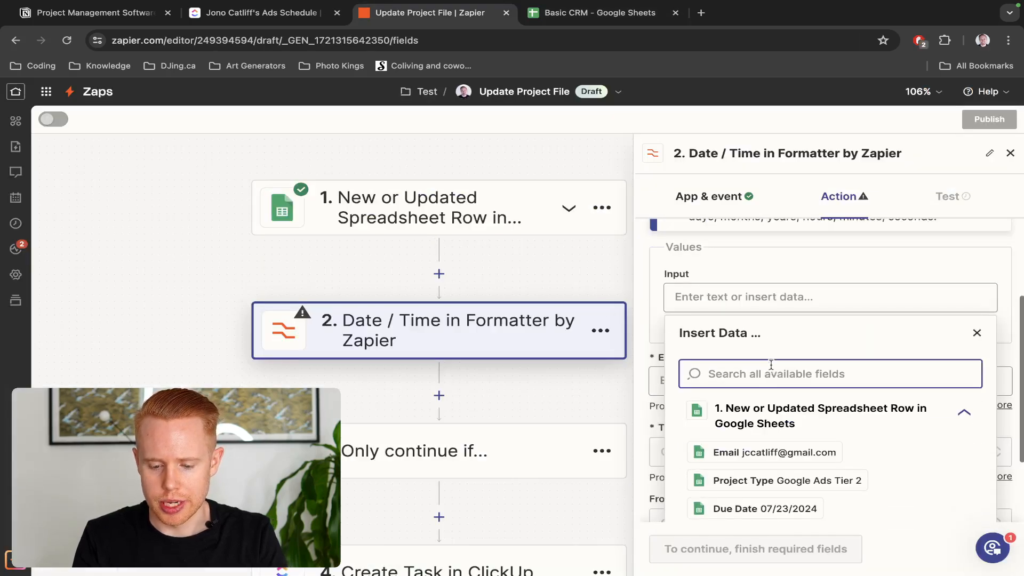
pyautogui.scroll(-1, 768, 429)
pyautogui.click(763, 488)
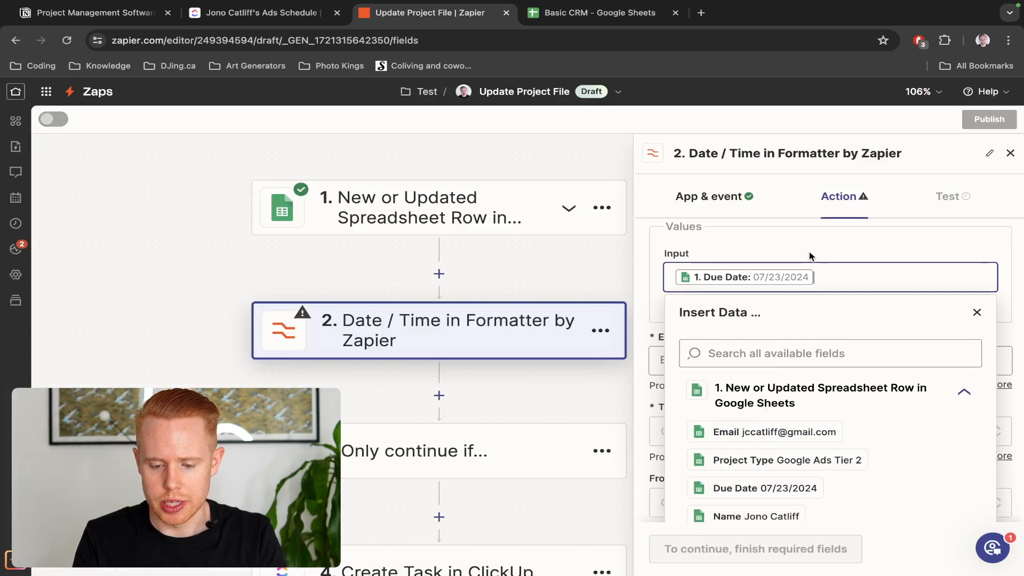
pyautogui.click(810, 257)
# Review the Expression field and its full examples for time adjustments
pyautogui.click(792, 361)
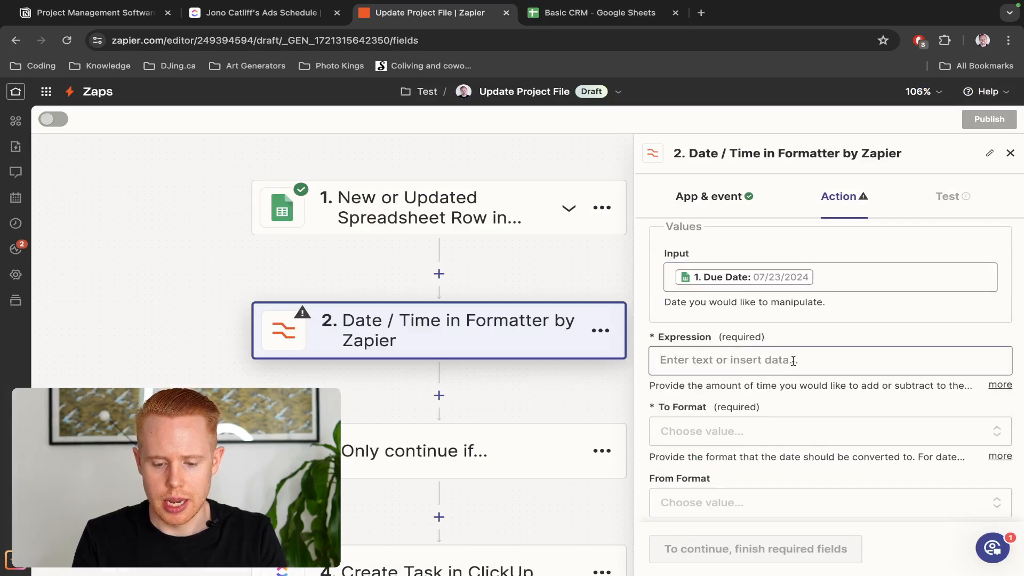
pyautogui.click(815, 327)
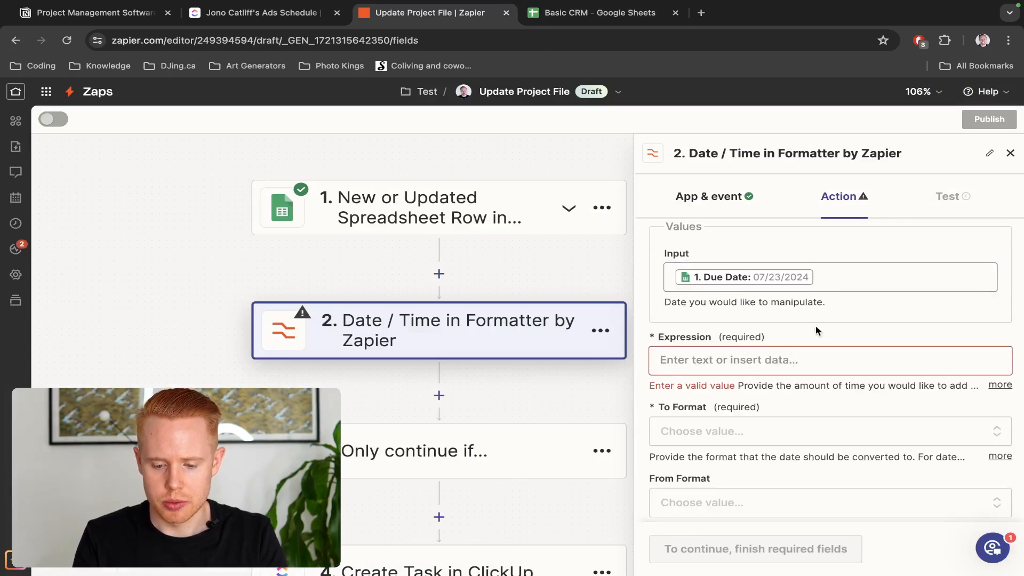
pyautogui.click(802, 362)
pyautogui.click(952, 344)
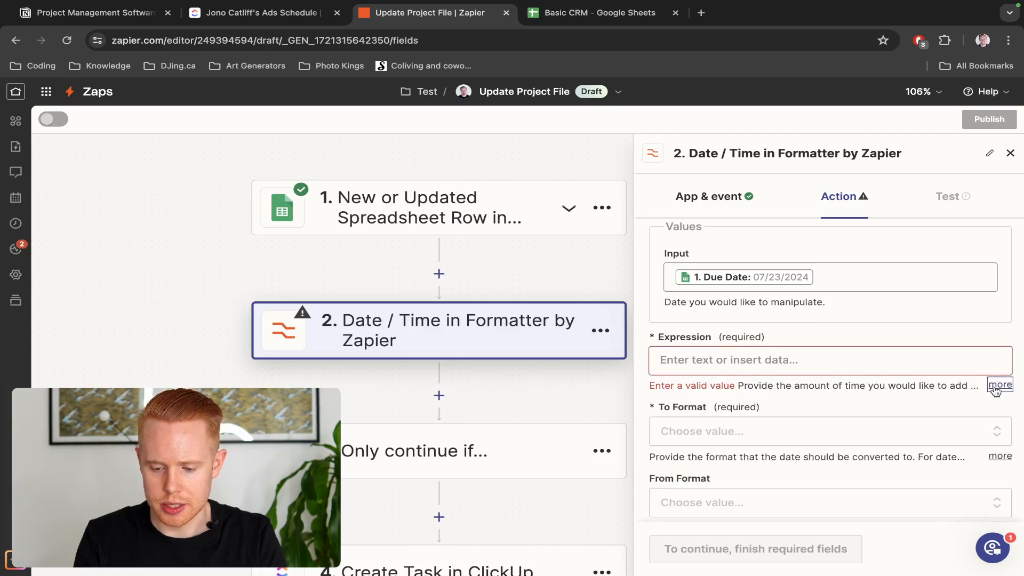
pyautogui.click(999, 384)
pyautogui.scroll(-1, 995, 384)
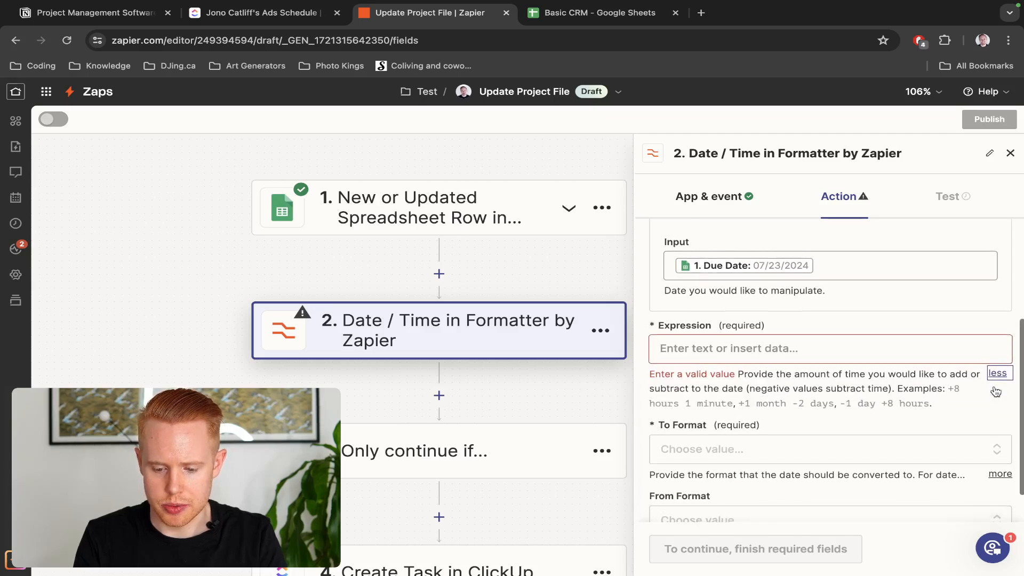
# Enter the expression '-1 month' and set To Format to MM/DD/YYYY
pyautogui.click(844, 341)
pyautogui.write('-')
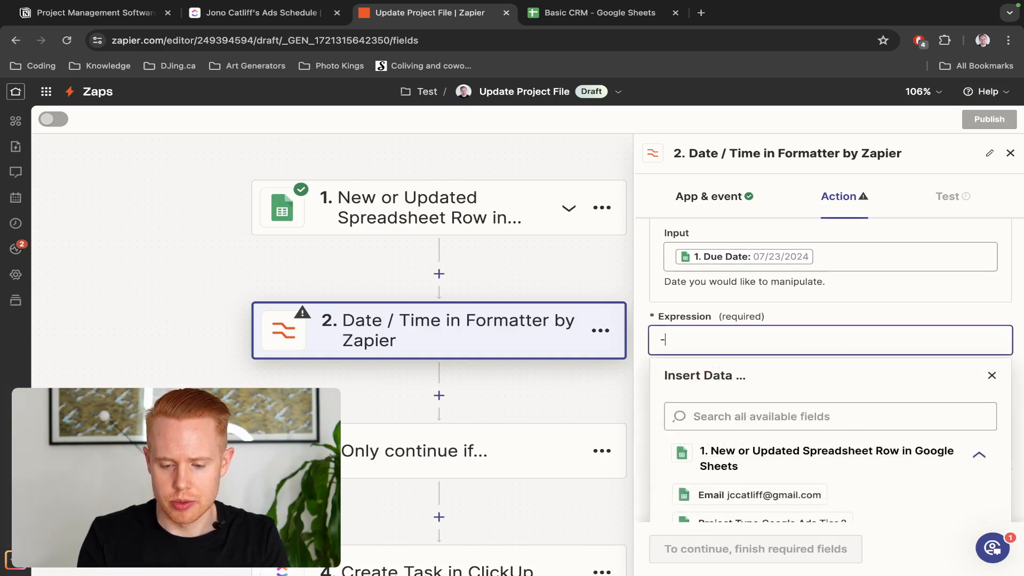
pyautogui.write('1 month')
pyautogui.click(864, 319)
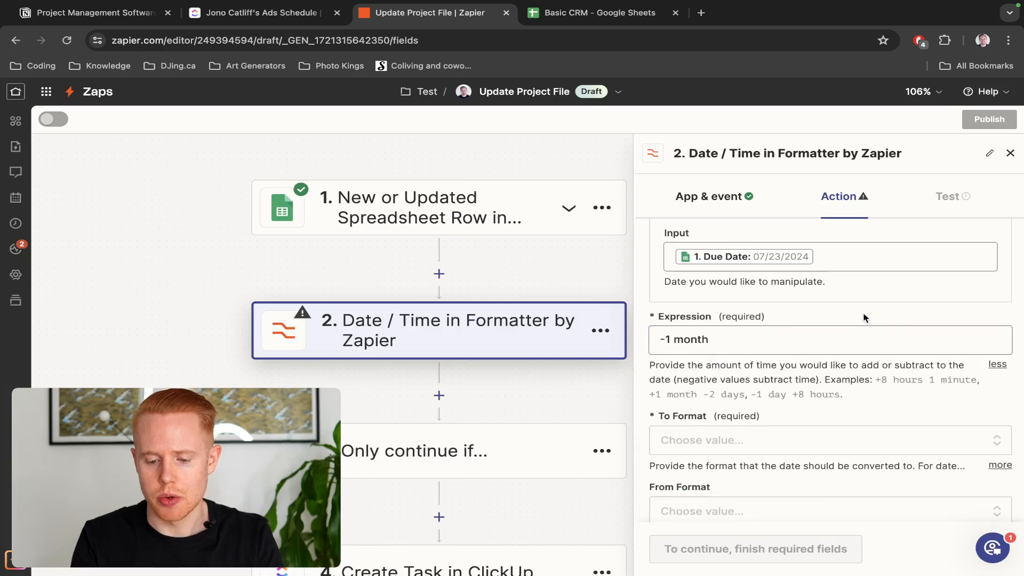
pyautogui.scroll(-1, 762, 416)
pyautogui.click(761, 414)
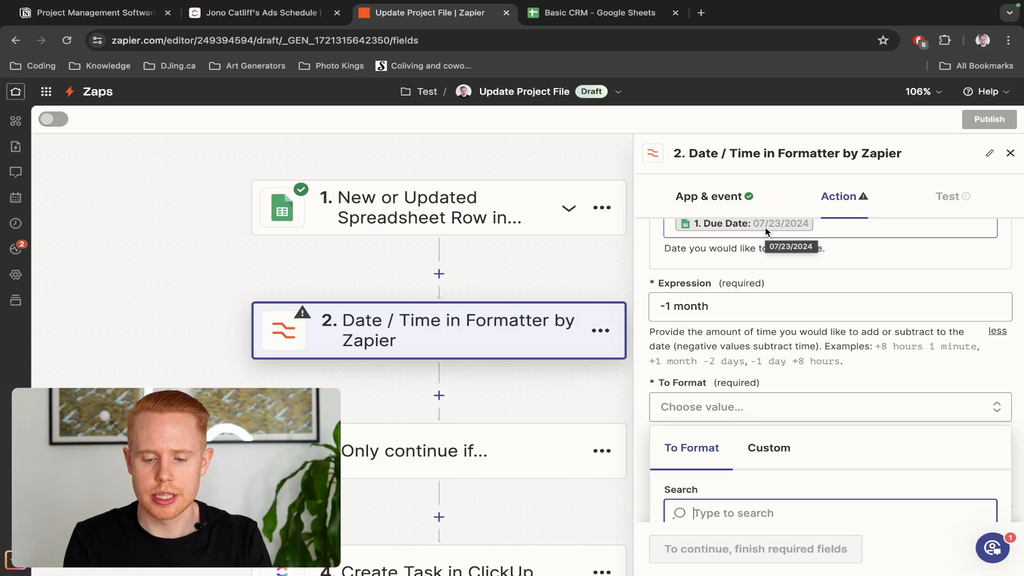
pyautogui.scroll(-3, 761, 298)
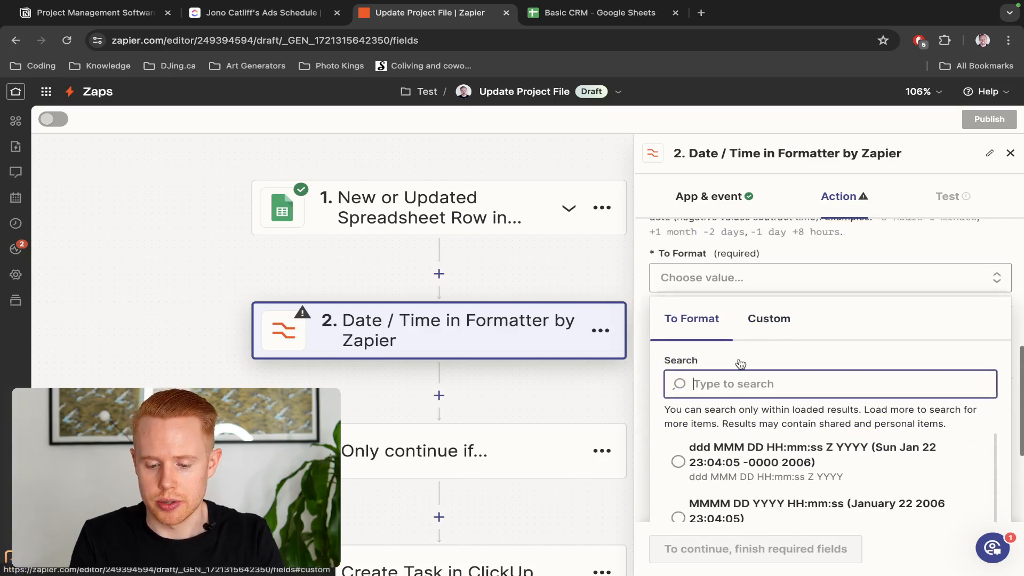
pyautogui.write('mm/')
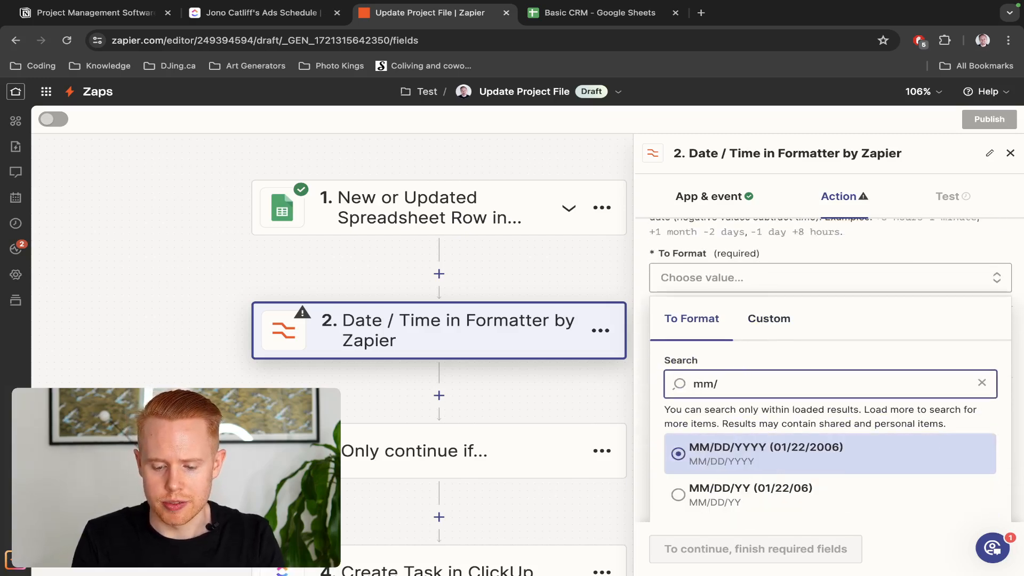
pyautogui.click(734, 457)
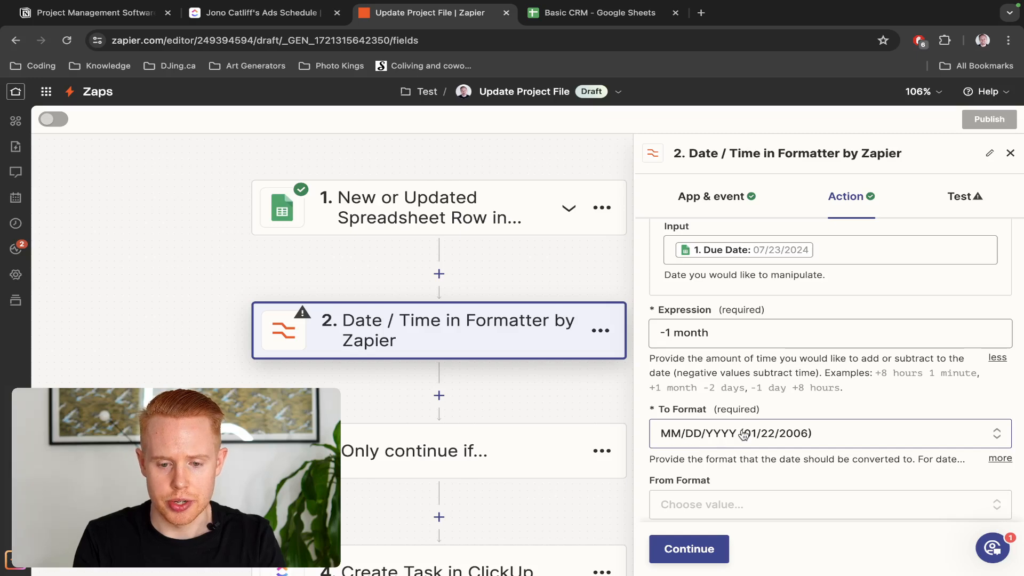
# After checking D2's date format, set From Format to MM/DD/YYYY
pyautogui.hotkey('ctrl', 'Tab')
pyautogui.doubleClick(435, 244)
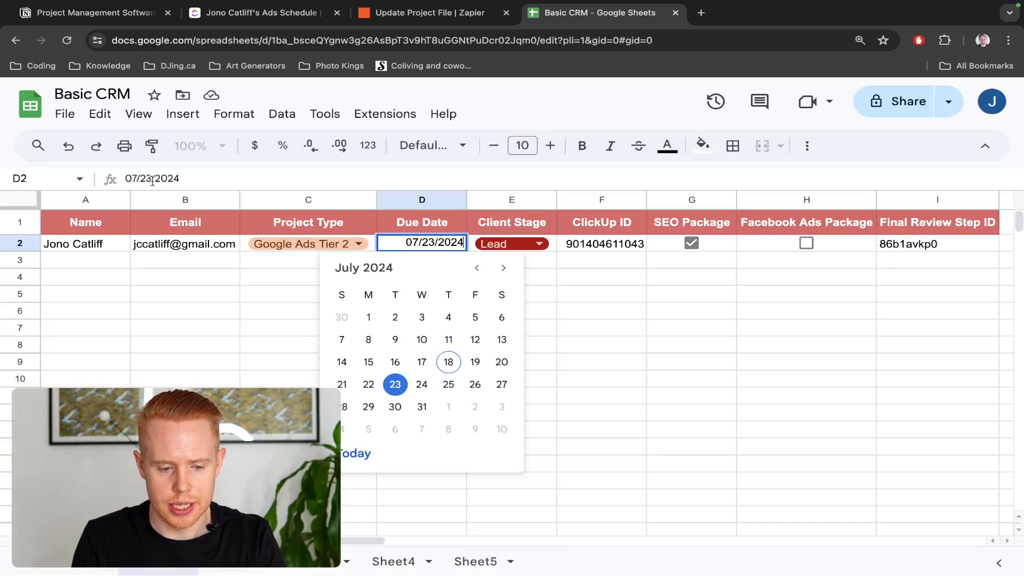
pyautogui.hotkey('ctrl', 'shift', 'Tab')
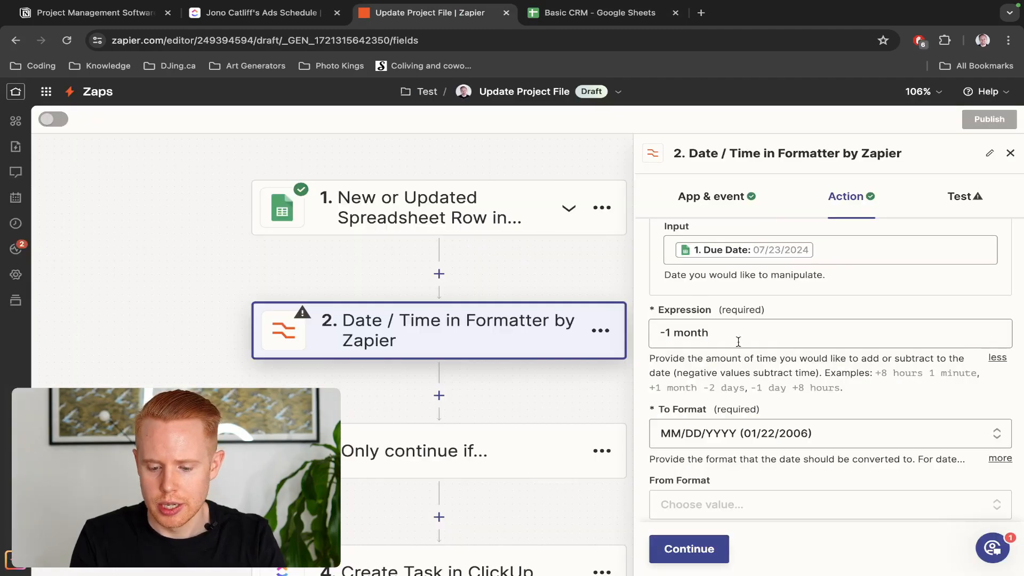
pyautogui.scroll(-1, 755, 384)
pyautogui.click(721, 473)
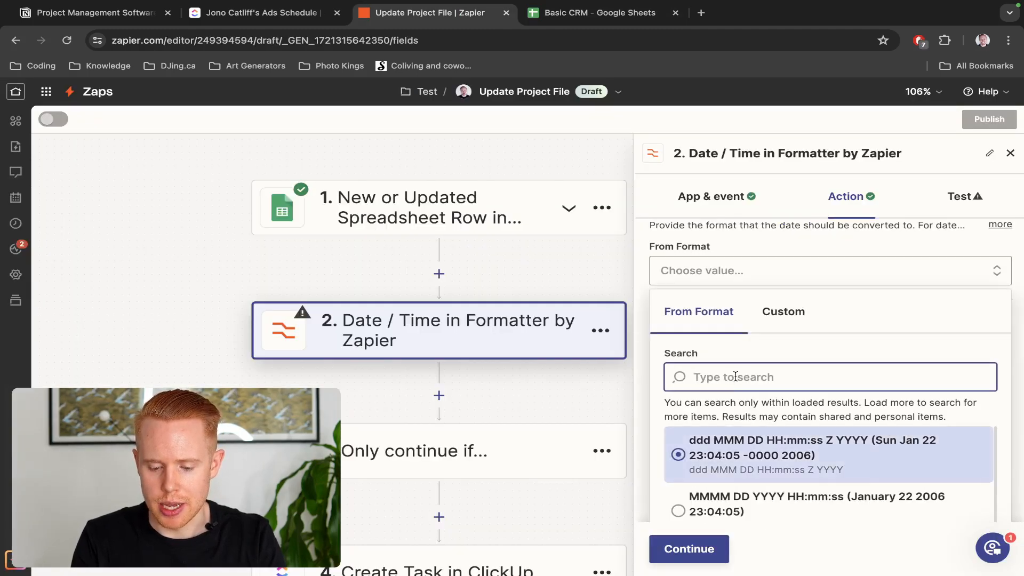
pyautogui.write('mm/')
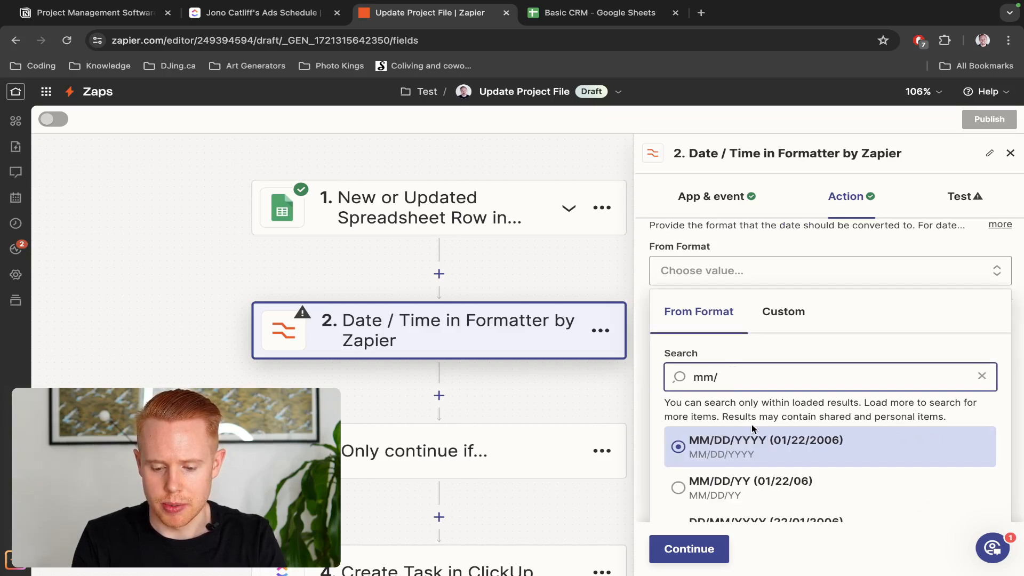
pyautogui.click(756, 446)
# Test the Formatter step, confirming the output date 06/23/2024
pyautogui.click(720, 550)
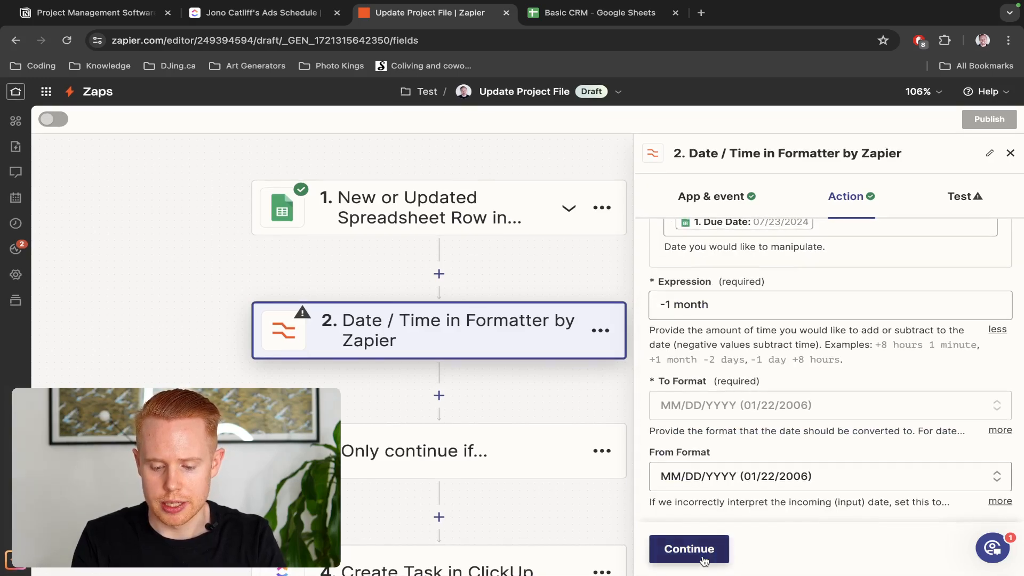
pyautogui.scroll(-3, 719, 378)
pyautogui.click(772, 550)
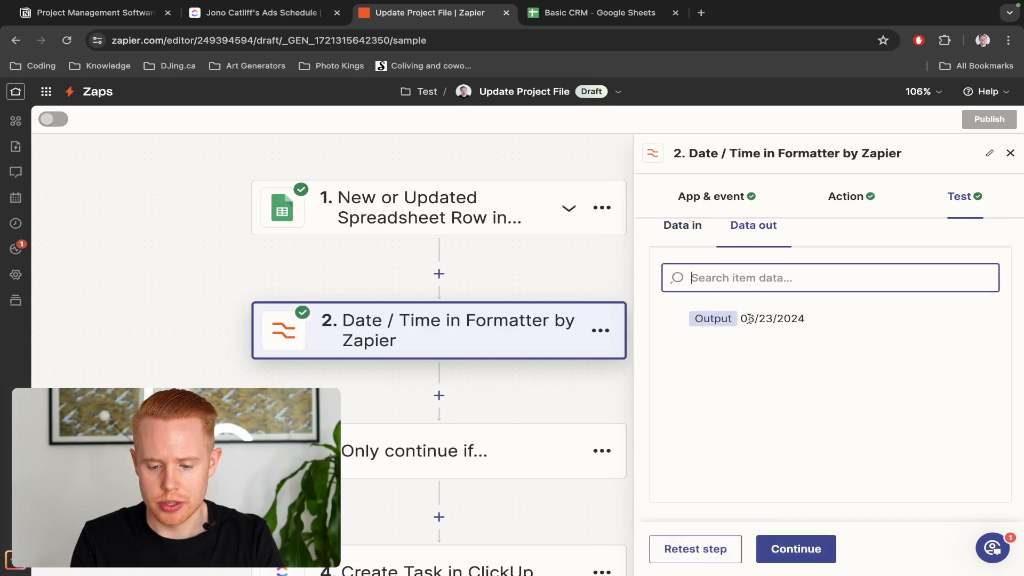
pyautogui.moveTo(743, 318); pyautogui.dragTo(758, 318)
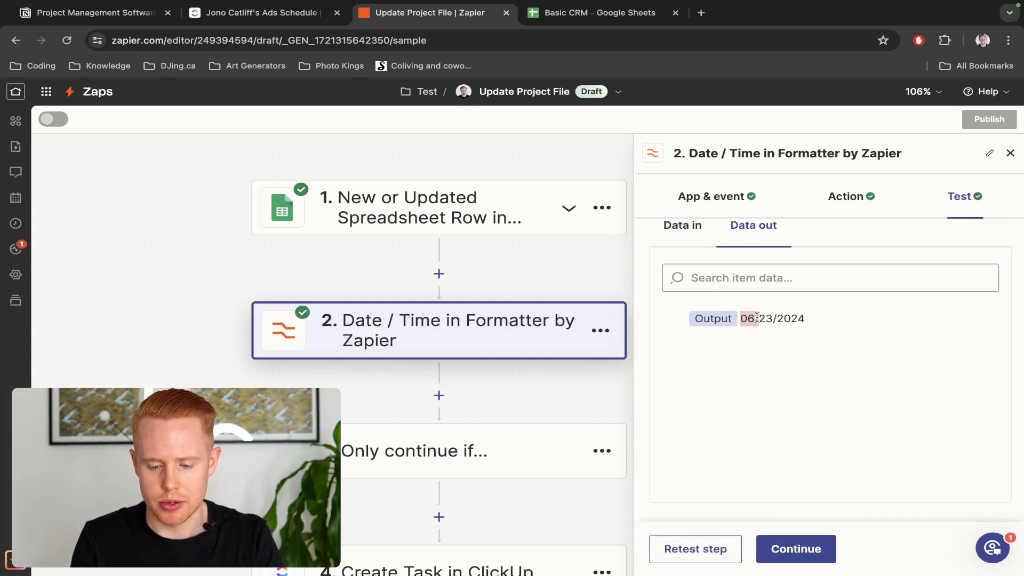
# Add a Delay by Zapier step with the Delay Until event after the Formatter
pyautogui.click(439, 395)
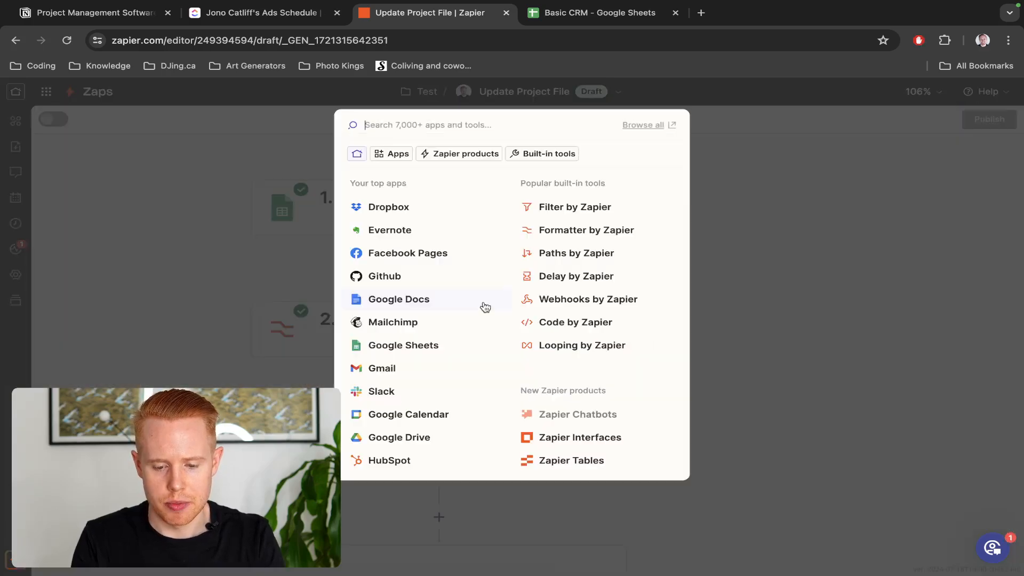
pyautogui.write('wait')
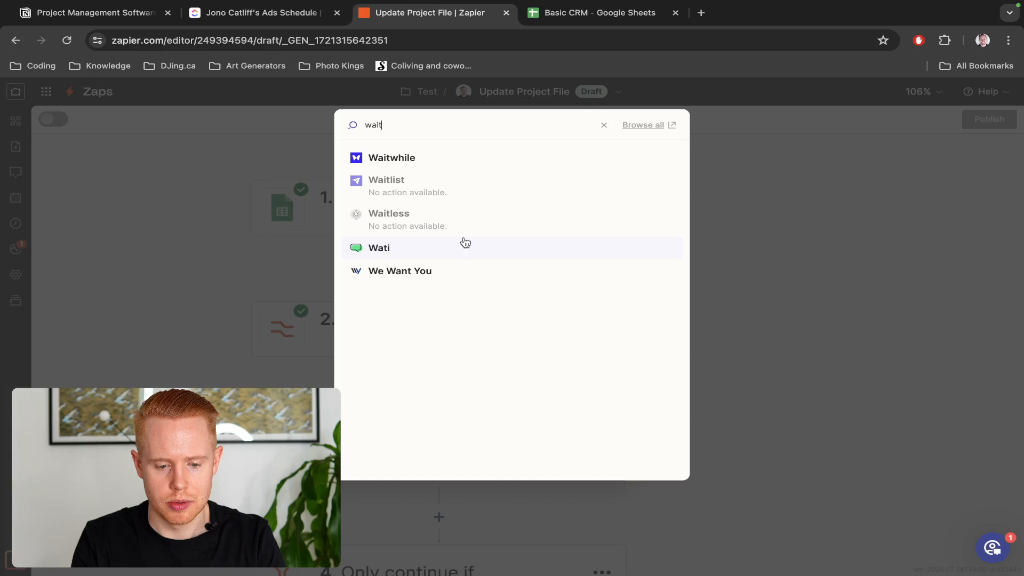
pyautogui.press('super+a')
pyautogui.write('delay')
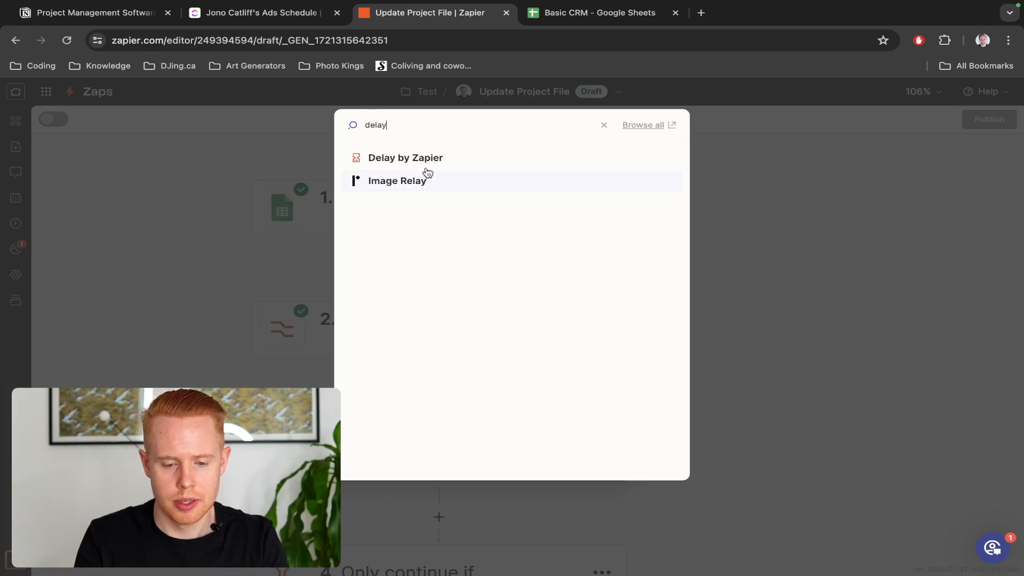
pyautogui.click(430, 163)
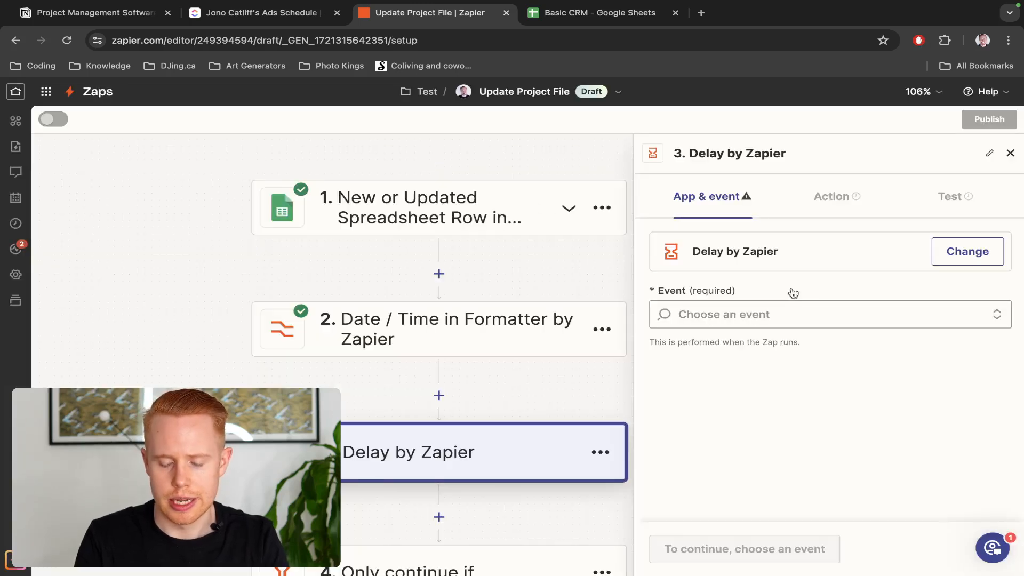
pyautogui.click(783, 315)
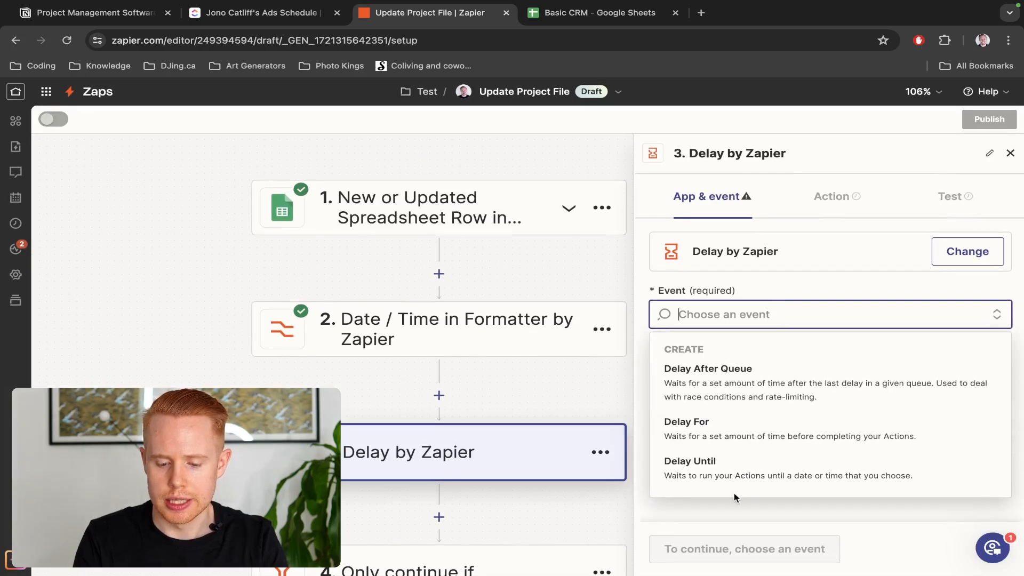
pyautogui.click(734, 478)
pyautogui.click(689, 549)
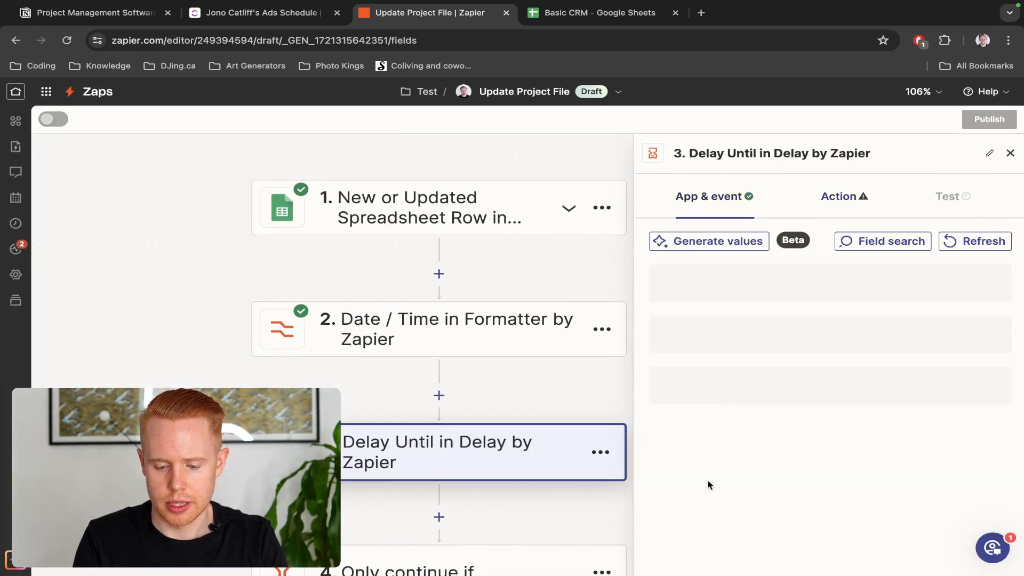
# Set Date/Time Delayed Until to the Formatter step's Output date
pyautogui.click(703, 295)
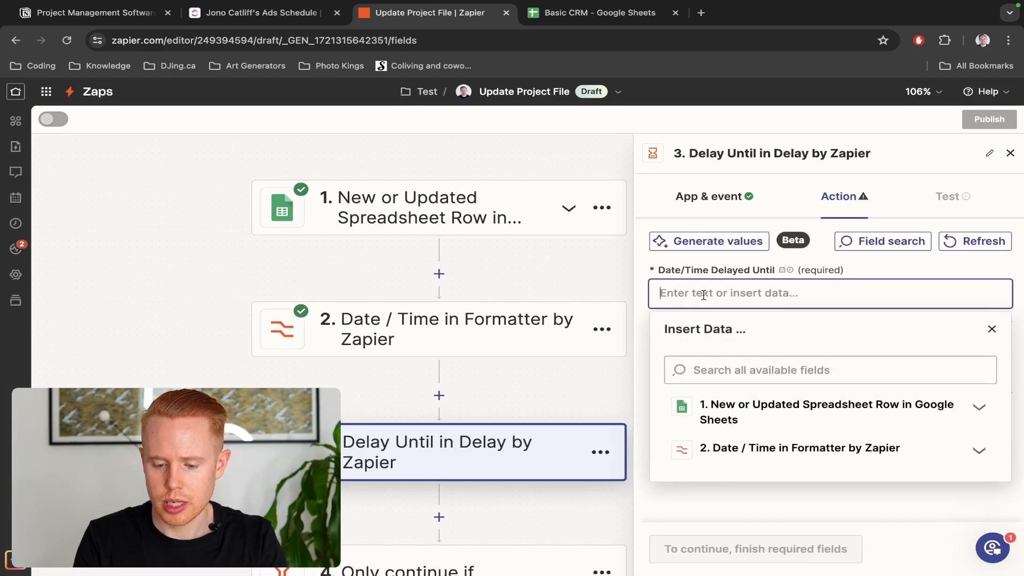
pyautogui.click(830, 450)
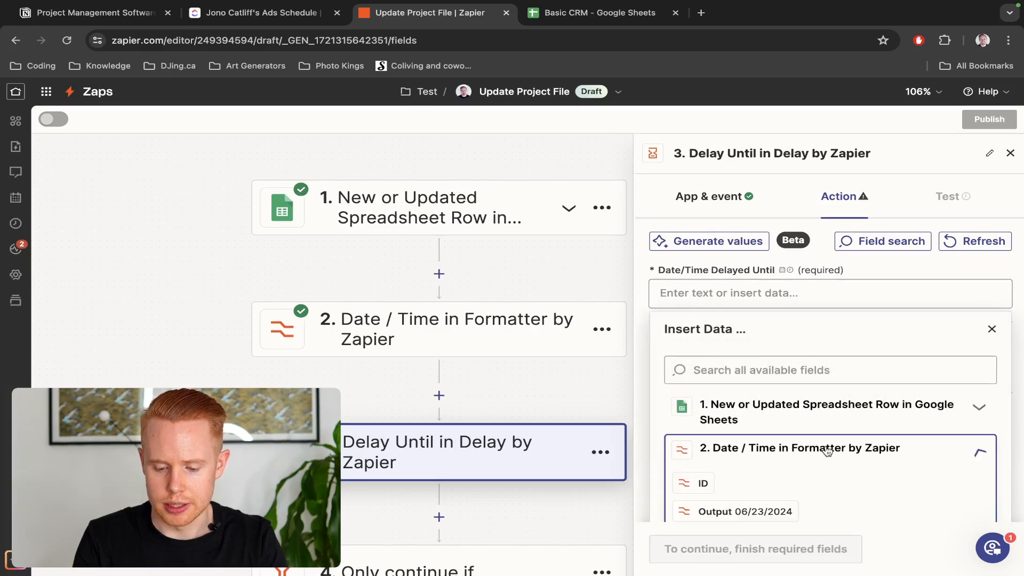
pyautogui.click(763, 487)
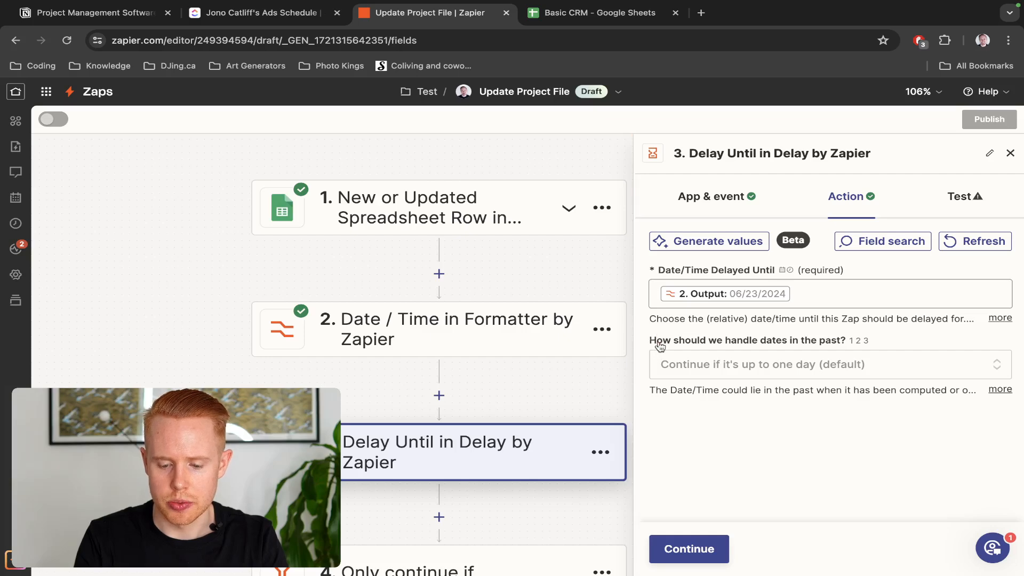
# Keep the default past-dates handling, then bring up the Basic CRM sheet's 07/23/2024 Due Date
pyautogui.moveTo(660, 347); pyautogui.dragTo(843, 345)
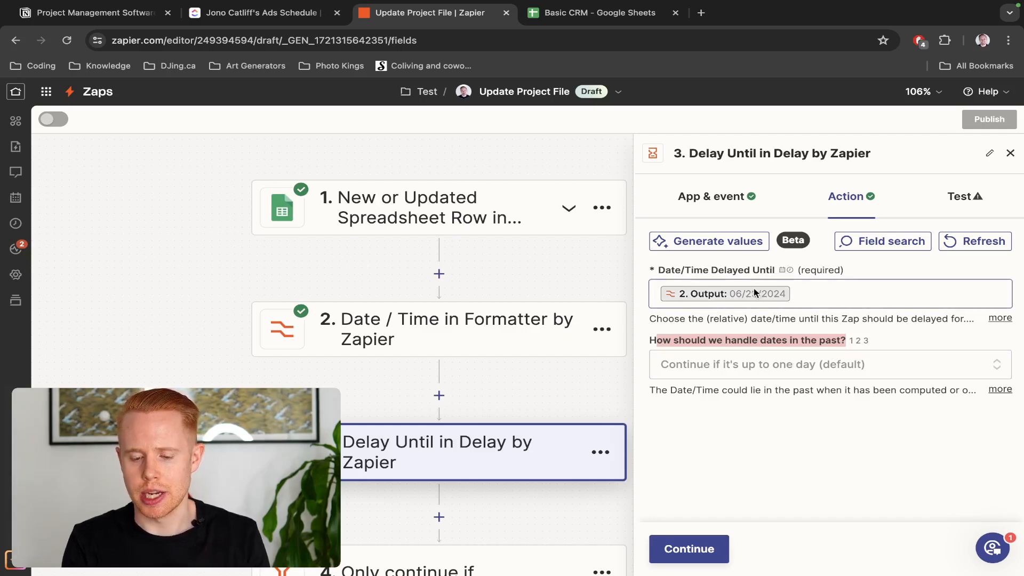
pyautogui.click(781, 366)
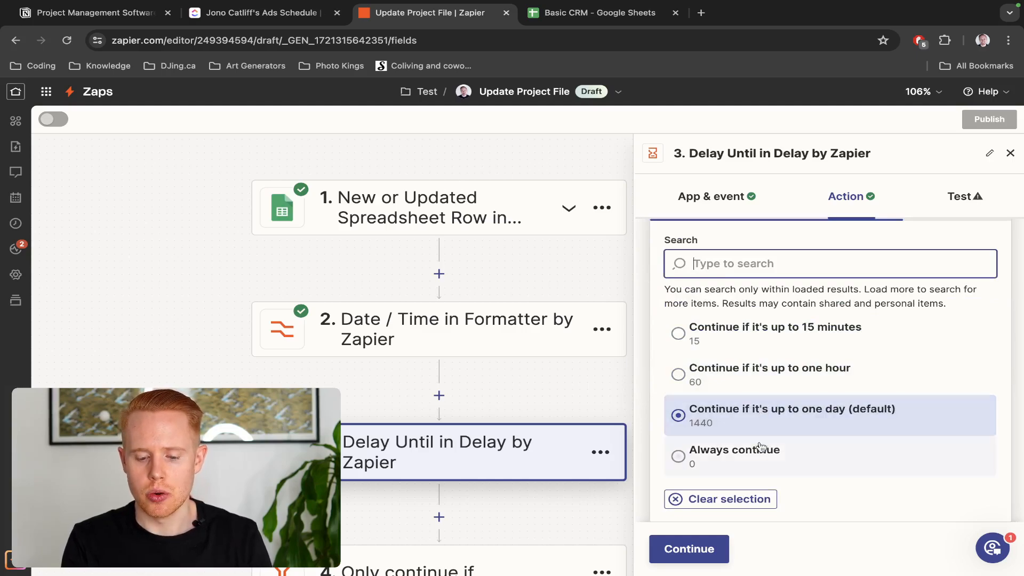
pyautogui.scroll(1, 761, 453)
pyautogui.scroll(3, 761, 452)
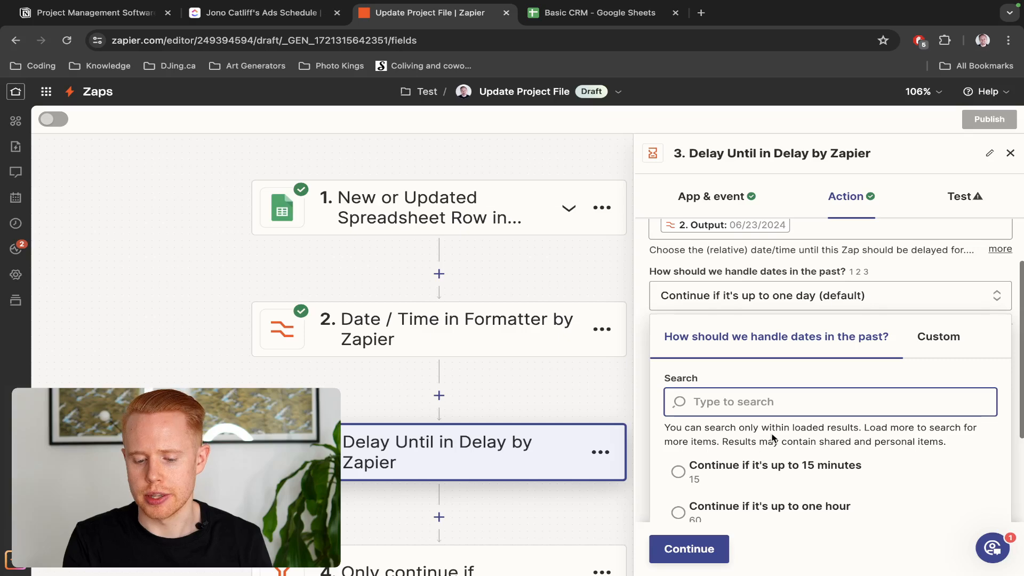
pyautogui.click(811, 341)
pyautogui.click(810, 342)
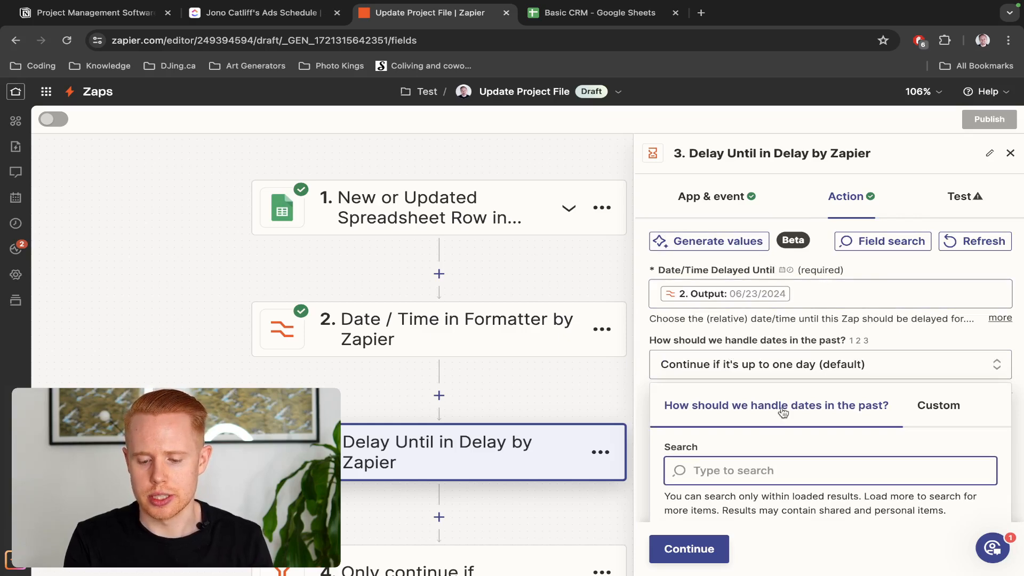
pyautogui.click(828, 329)
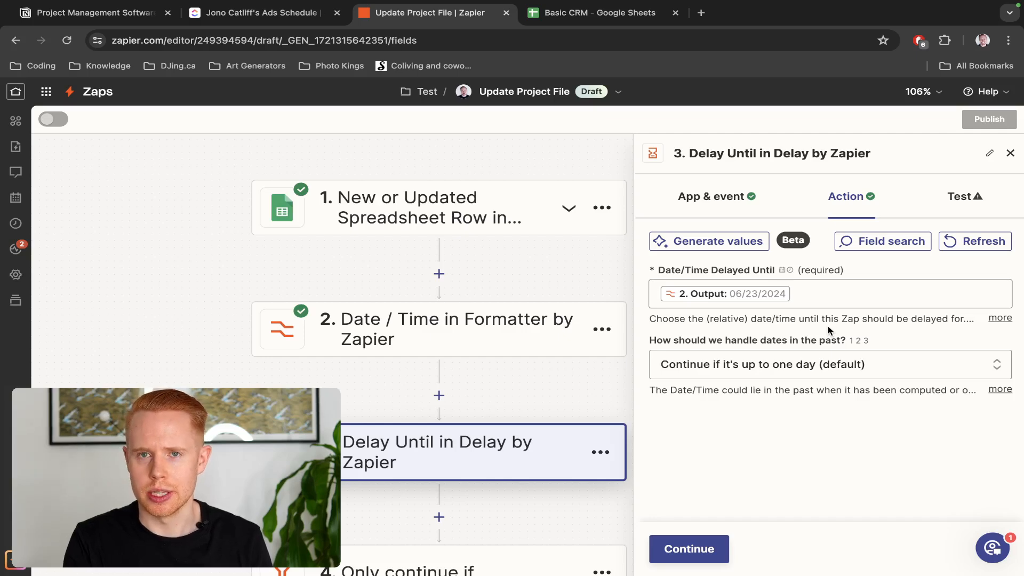
pyautogui.hotkey('ctrl', 'Tab')
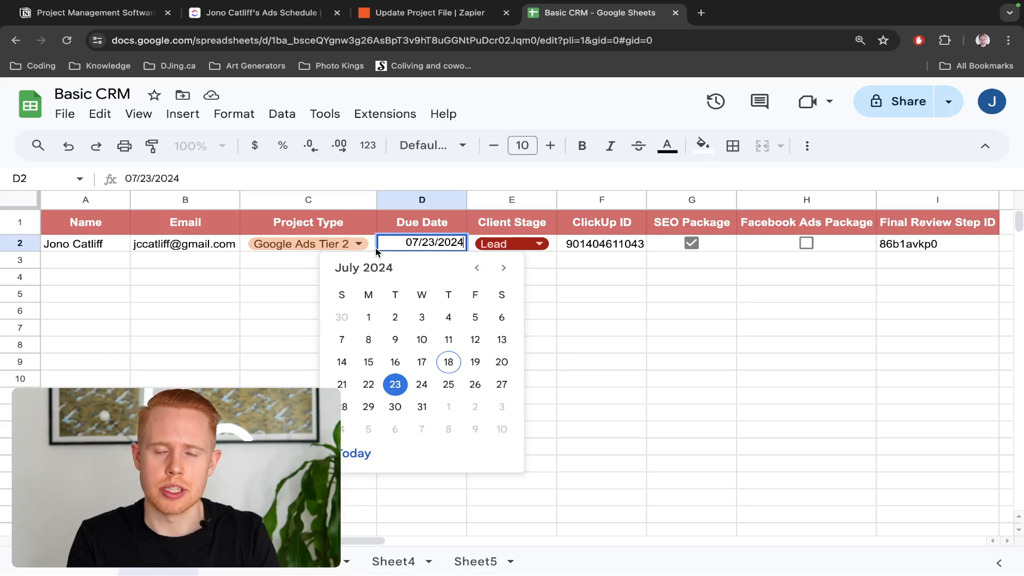
# Close the Delay Until step's settings without testing and scroll down the Zap canvas
pyautogui.hotkey('ctrl', 'shift', 'Tab')
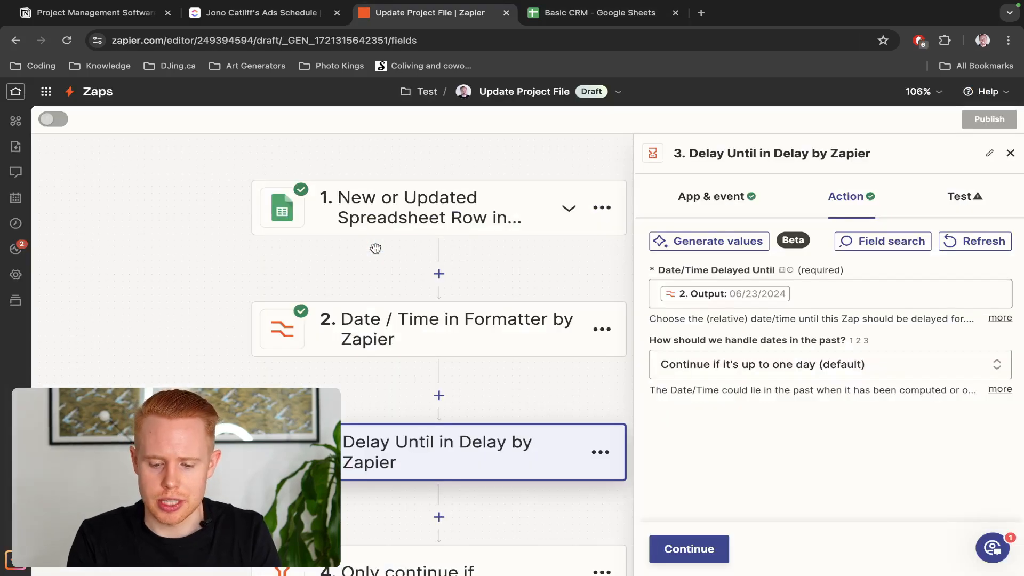
pyautogui.click(687, 549)
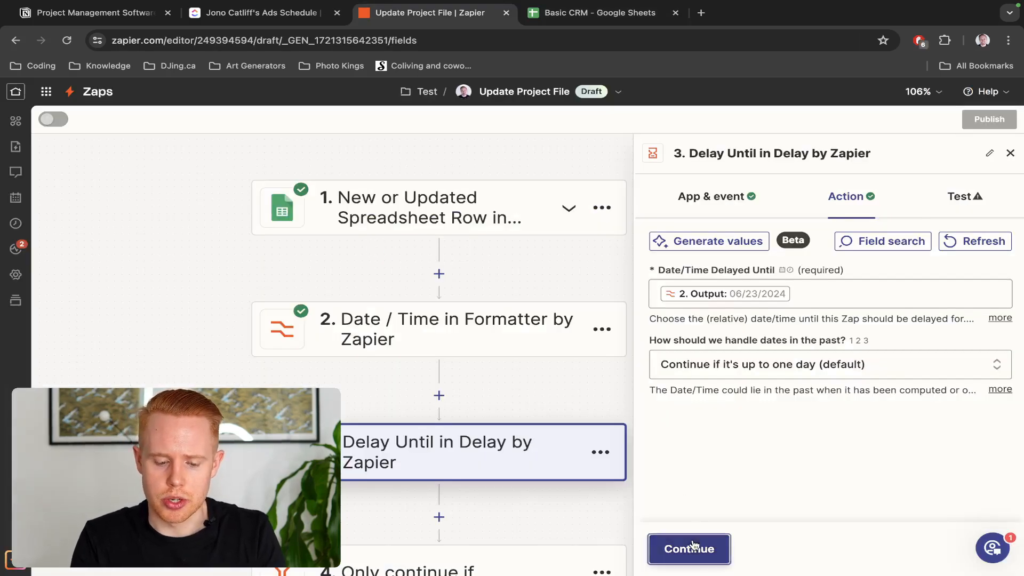
pyautogui.click(1010, 153)
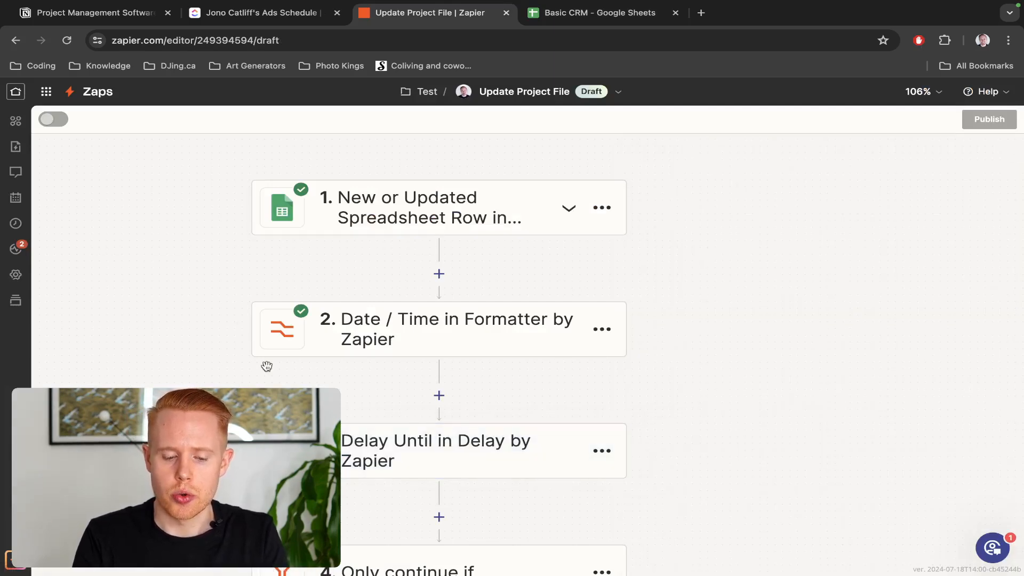
pyautogui.scroll(-3, 265, 366)
pyautogui.scroll(-3, 565, 347)
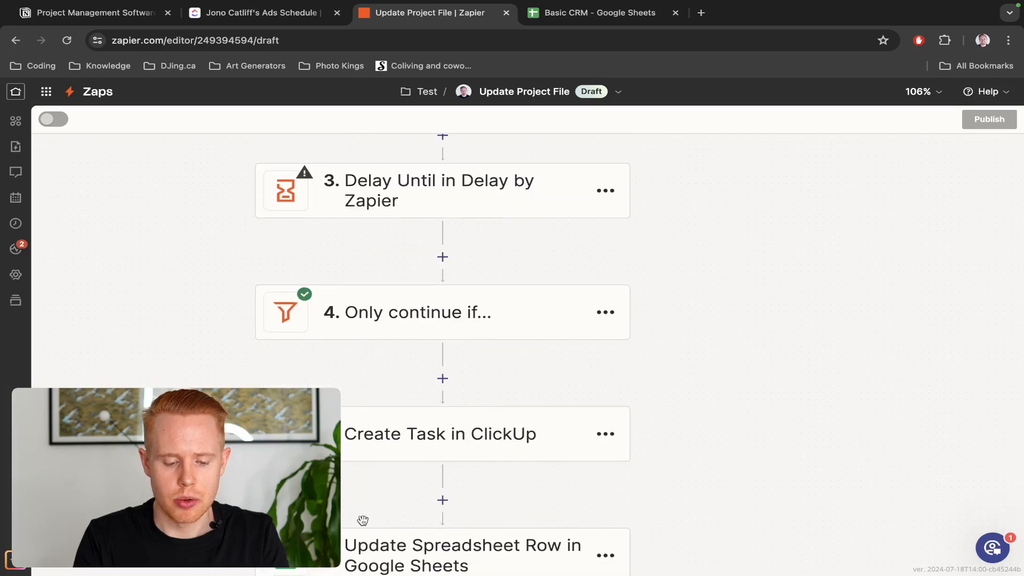